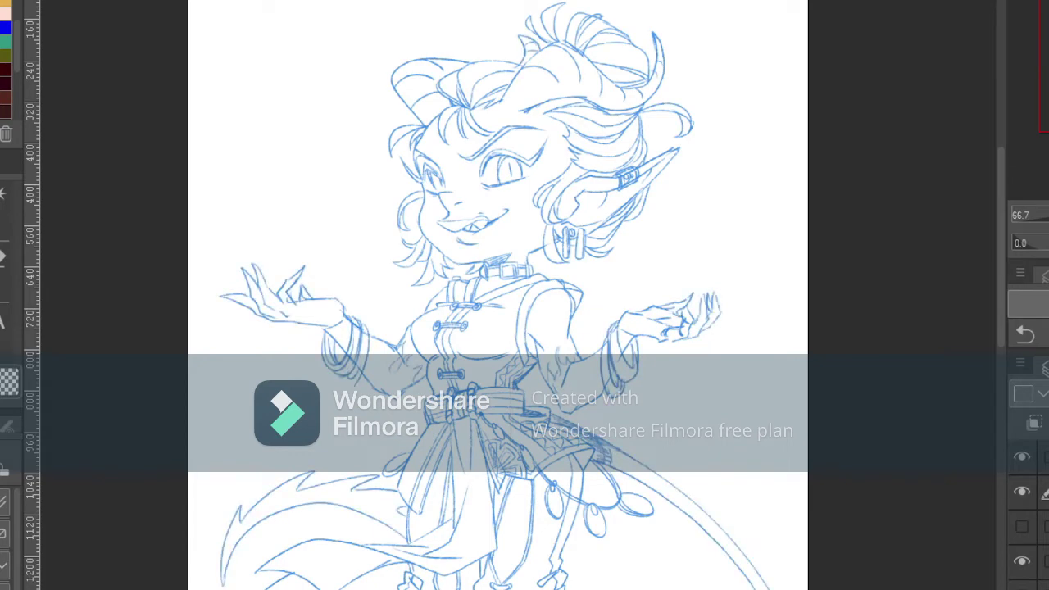
# - Add a new layer, hide a layer below, lighten the blue sketch and make the new layer active for inking
pyautogui.hotkey('ctrl', 'shift', 'n')
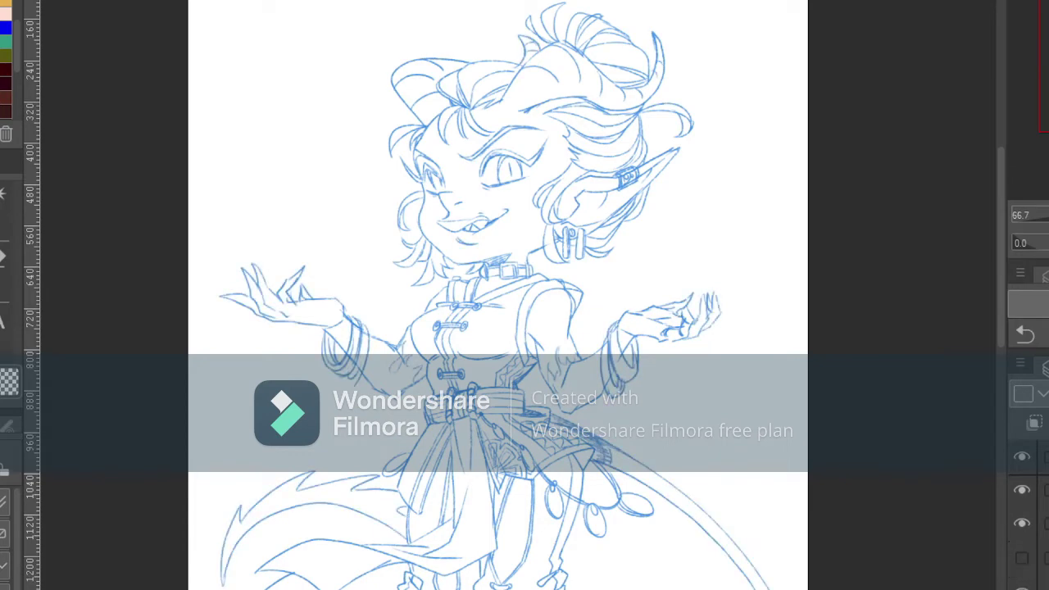
pyautogui.click(1023, 523)
pyautogui.click(1045, 491)
pyautogui.click(1045, 457)
# - Ink the character's nearer eye in black with a thick winged upper lid, iris, slit pupil and lower lid line
pyautogui.scroll(3, 478, 278)
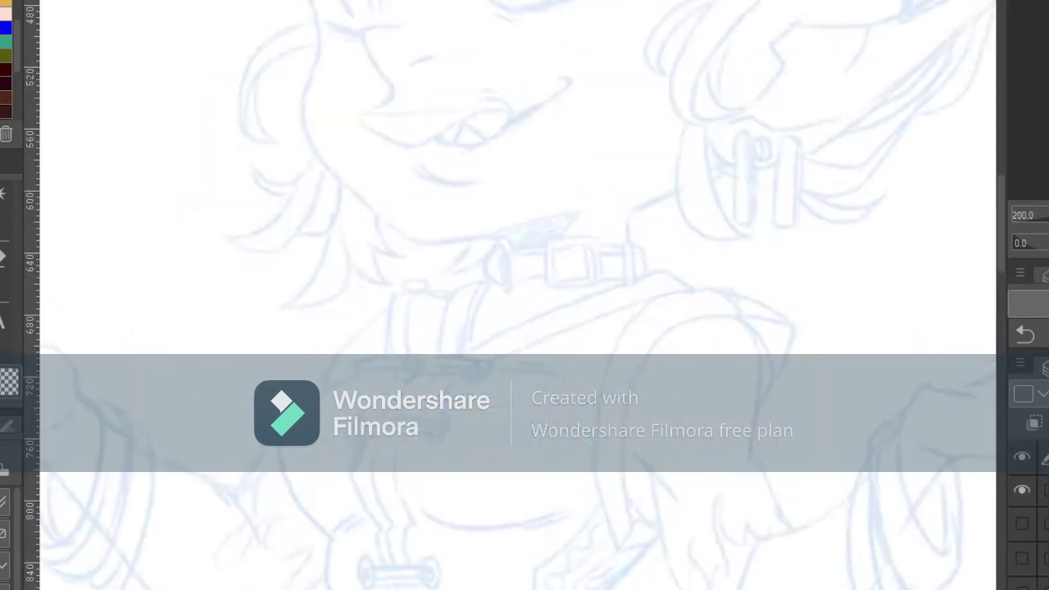
pyautogui.moveTo(492, 86); pyautogui.dragTo(549, 504)
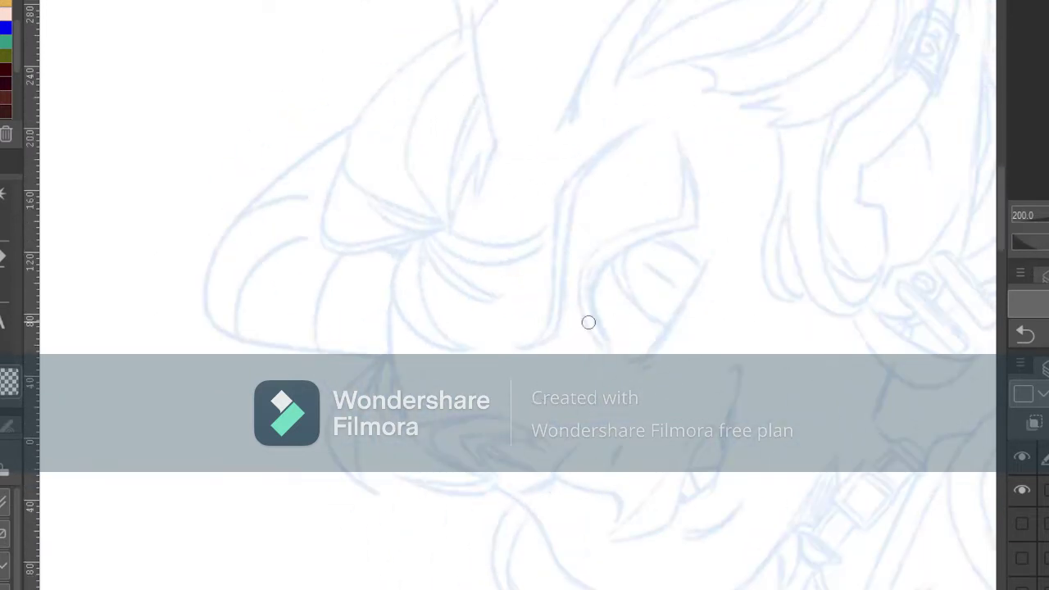
pyautogui.moveTo(607, 351)
pyautogui.mouseDown()
pyautogui.moveTo(658, 237)
pyautogui.moveTo(673, 122)
pyautogui.mouseUp()
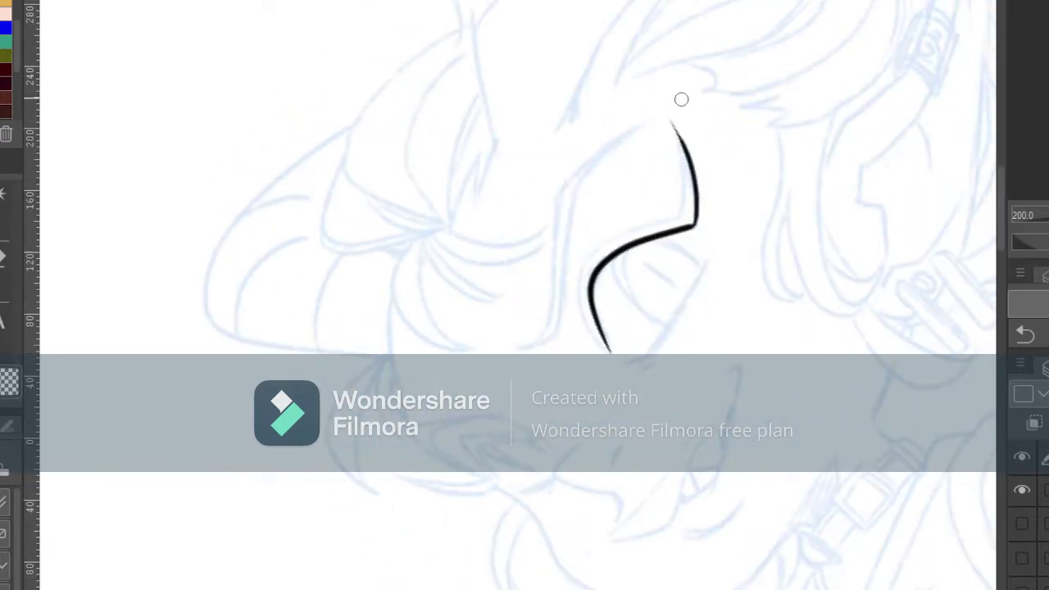
pyautogui.moveTo(609, 351)
pyautogui.mouseDown()
pyautogui.moveTo(591, 322)
pyautogui.moveTo(628, 234)
pyautogui.moveTo(670, 218)
pyautogui.moveTo(686, 184)
pyautogui.moveTo(674, 123)
pyautogui.mouseUp()
pyautogui.hotkey('ctrl', 'z')
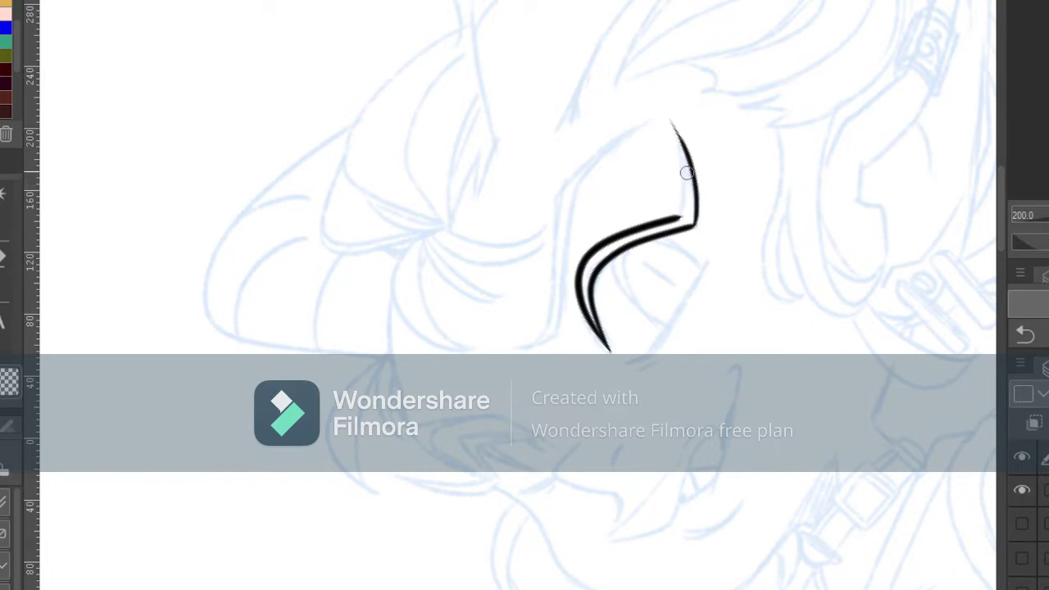
pyautogui.moveTo(679, 216)
pyautogui.mouseDown()
pyautogui.moveTo(673, 122)
pyautogui.moveTo(693, 212)
pyautogui.mouseUp()
pyautogui.moveTo(684, 156); pyautogui.dragTo(685, 217)
pyautogui.moveTo(689, 179)
pyautogui.mouseDown()
pyautogui.moveTo(694, 222)
pyautogui.moveTo(636, 236)
pyautogui.moveTo(586, 289)
pyautogui.moveTo(581, 281)
pyautogui.moveTo(600, 349)
pyautogui.moveTo(581, 270)
pyautogui.moveTo(584, 332)
pyautogui.moveTo(628, 257)
pyautogui.moveTo(622, 277)
pyautogui.moveTo(695, 264)
pyautogui.moveTo(665, 351)
pyautogui.mouseUp()
pyautogui.moveTo(647, 265); pyautogui.dragTo(681, 295)
pyautogui.moveTo(587, 331)
pyautogui.mouseDown()
pyautogui.moveTo(744, 237)
pyautogui.moveTo(752, 218)
pyautogui.mouseUp()
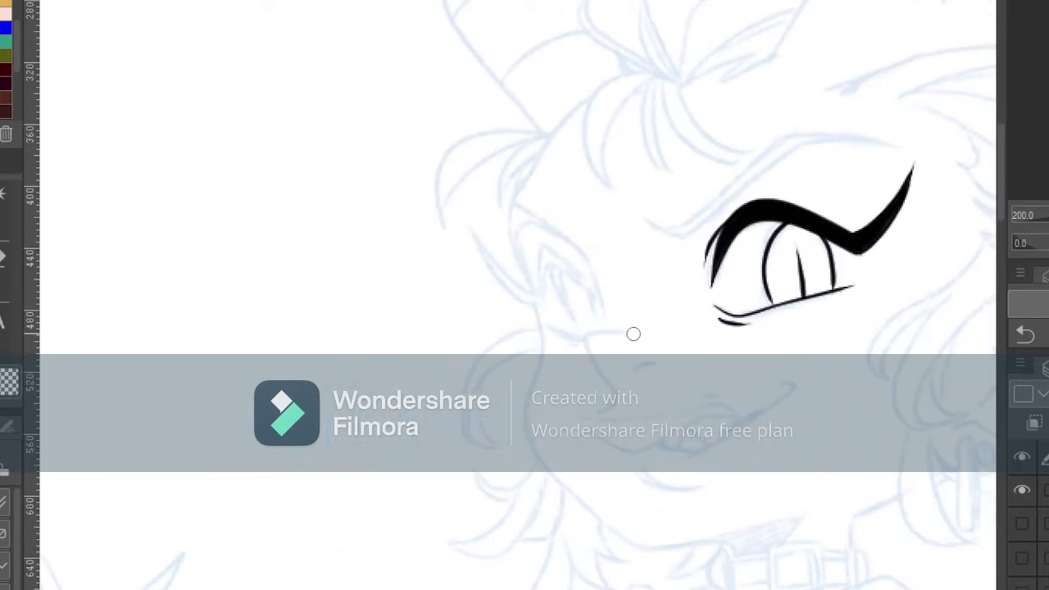
# - Ink the nose, nostril and smirking mouth, including the pointed teeth and upper lip line
pyautogui.moveTo(634, 334)
pyautogui.mouseDown()
pyautogui.moveTo(606, 333)
pyautogui.moveTo(602, 409)
pyautogui.mouseUp()
pyautogui.moveTo(636, 368); pyautogui.dragTo(656, 362)
pyautogui.moveTo(583, 427)
pyautogui.mouseDown()
pyautogui.moveTo(693, 422)
pyautogui.moveTo(761, 387)
pyautogui.mouseUp()
pyautogui.moveTo(701, 453); pyautogui.dragTo(674, 466)
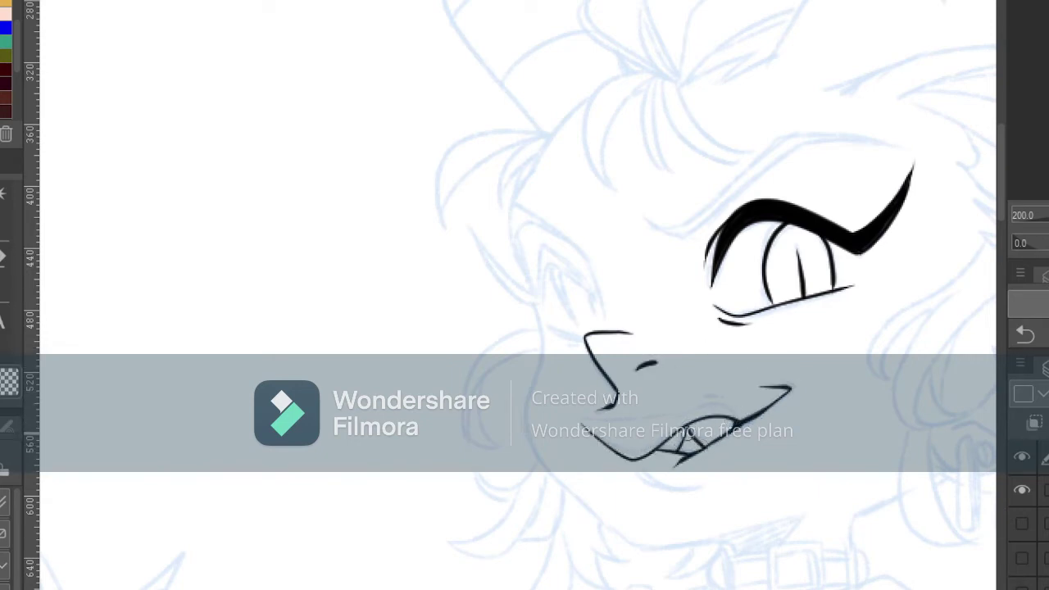
pyautogui.moveTo(702, 402); pyautogui.dragTo(738, 410)
pyautogui.moveTo(584, 426); pyautogui.dragTo(686, 414)
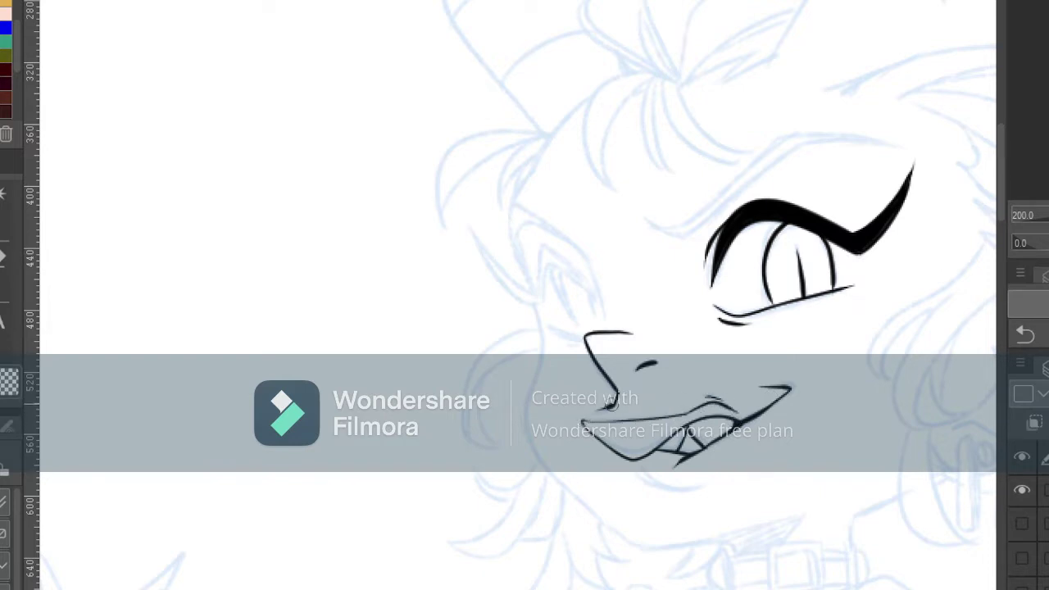
# - Ink the far eye with its lower lid, thick winged lashes, inner contour, iris and pupil
pyautogui.moveTo(549, 326); pyautogui.dragTo(596, 353)
pyautogui.moveTo(475, 236)
pyautogui.mouseDown()
pyautogui.moveTo(543, 302)
pyautogui.moveTo(600, 297)
pyautogui.moveTo(561, 264)
pyautogui.moveTo(599, 296)
pyautogui.mouseUp()
pyautogui.moveTo(566, 239)
pyautogui.mouseDown()
pyautogui.moveTo(594, 273)
pyautogui.moveTo(605, 329)
pyautogui.mouseUp()
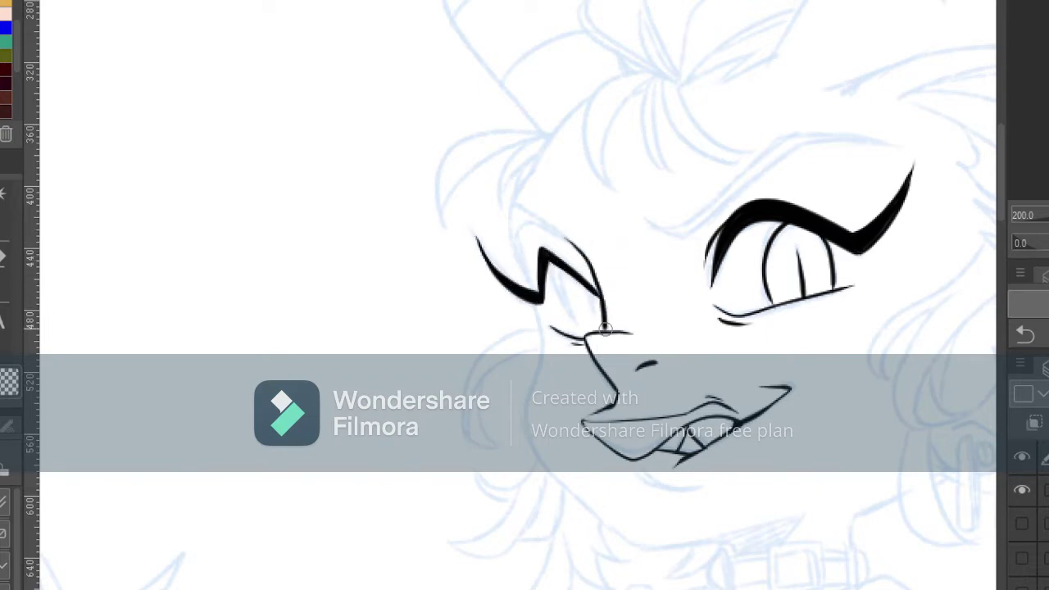
pyautogui.moveTo(563, 269); pyautogui.dragTo(578, 338)
pyautogui.hotkey('ctrl', 'z')
pyautogui.hotkey('ctrl', 'z')
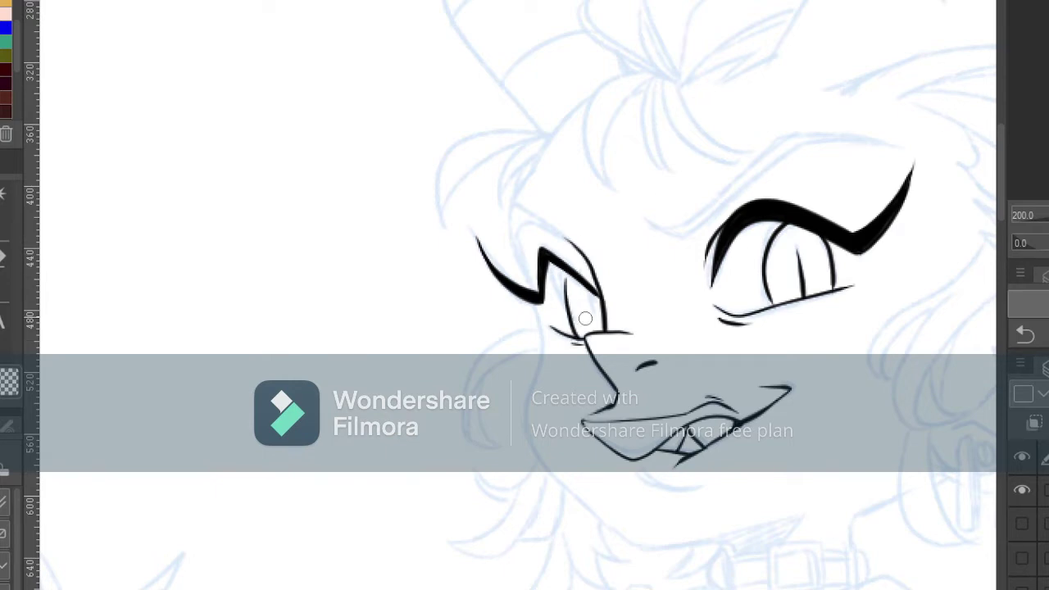
pyautogui.moveTo(595, 304)
pyautogui.mouseDown()
pyautogui.moveTo(630, 299)
pyautogui.moveTo(600, 330)
pyautogui.moveTo(583, 309)
pyautogui.moveTo(599, 331)
pyautogui.mouseUp()
pyautogui.hotkey('ctrl', 'z')
# - Ink the far side of the face from the forehead past the cheek to the chin, plus the under-chin shadow and lower lip
pyautogui.press('h')
pyautogui.moveTo(462, 257); pyautogui.dragTo(497, 248)
pyautogui.moveTo(447, 284); pyautogui.dragTo(496, 251)
pyautogui.moveTo(524, 206)
pyautogui.mouseDown()
pyautogui.moveTo(497, 375)
pyautogui.moveTo(439, 517)
pyautogui.moveTo(389, 547)
pyautogui.mouseUp()
pyautogui.click(1045, 246)
pyautogui.moveTo(1000, 246); pyautogui.dragTo(1001, 284)
pyautogui.moveTo(727, 271); pyautogui.dragTo(695, 397)
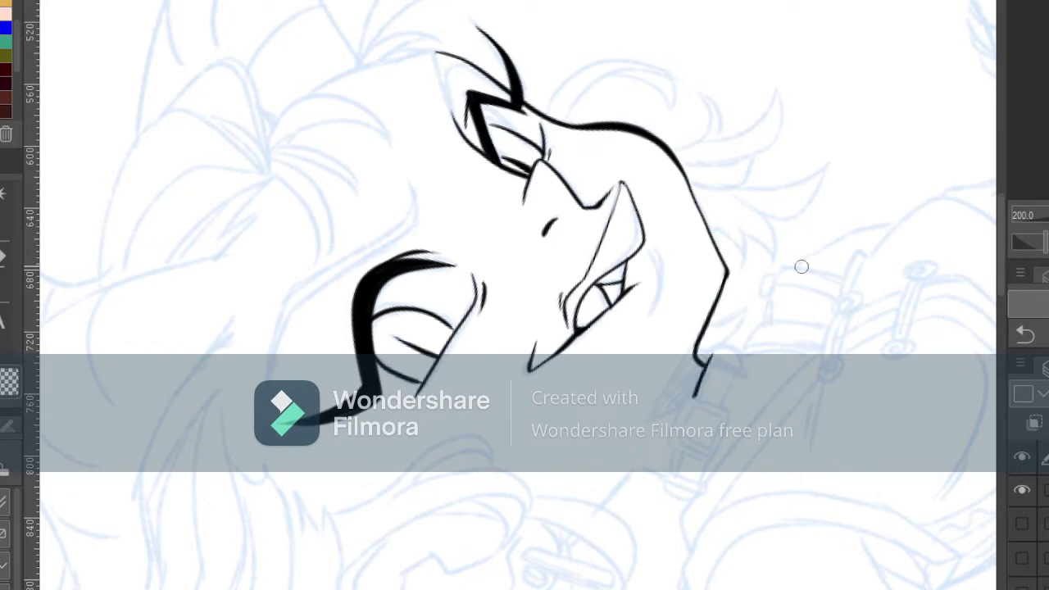
pyautogui.moveTo(702, 346)
pyautogui.mouseDown()
pyautogui.moveTo(649, 419)
pyautogui.moveTo(701, 392)
pyautogui.moveTo(683, 406)
pyautogui.moveTo(670, 447)
pyautogui.mouseUp()
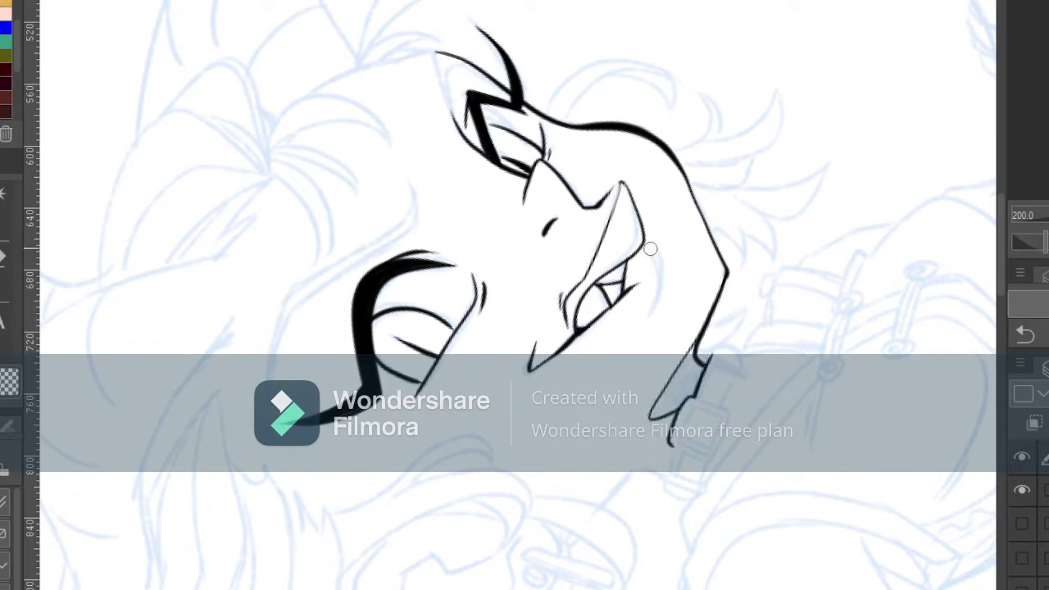
pyautogui.hotkey('ctrl', 'z')
pyautogui.moveTo(654, 248)
pyautogui.mouseDown()
pyautogui.moveTo(663, 283)
pyautogui.moveTo(655, 308)
pyautogui.moveTo(538, 249)
pyautogui.mouseUp()
# - Ink the long pointed ear with its ornamented cuff and the inner ear folds
pyautogui.hotkey('ctrl', '@')
pyautogui.hotkey('ctrl', '-')
pyautogui.hotkey('ctrl', '-')
pyautogui.scroll(2, 658, 266)
pyautogui.moveTo(510, 287)
pyautogui.mouseDown()
pyautogui.moveTo(529, 269)
pyautogui.moveTo(530, 231)
pyautogui.moveTo(654, 199)
pyautogui.mouseUp()
pyautogui.moveTo(509, 199)
pyautogui.mouseDown()
pyautogui.moveTo(582, 163)
pyautogui.moveTo(638, 171)
pyautogui.moveTo(656, 207)
pyautogui.moveTo(665, 164)
pyautogui.moveTo(643, 168)
pyautogui.moveTo(706, 137)
pyautogui.moveTo(718, 168)
pyautogui.moveTo(707, 194)
pyautogui.moveTo(663, 205)
pyautogui.moveTo(683, 169)
pyautogui.moveTo(691, 187)
pyautogui.moveTo(702, 159)
pyautogui.moveTo(793, 114)
pyautogui.mouseUp()
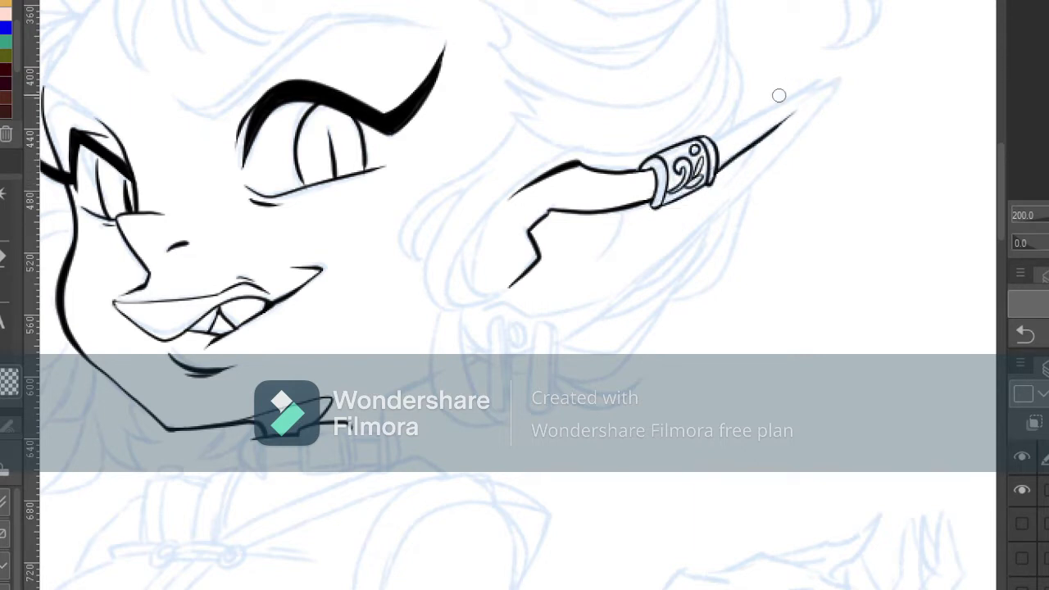
pyautogui.moveTo(714, 141)
pyautogui.mouseDown()
pyautogui.moveTo(834, 77)
pyautogui.moveTo(790, 145)
pyautogui.moveTo(560, 342)
pyautogui.mouseUp()
pyautogui.moveTo(625, 210); pyautogui.dragTo(598, 256)
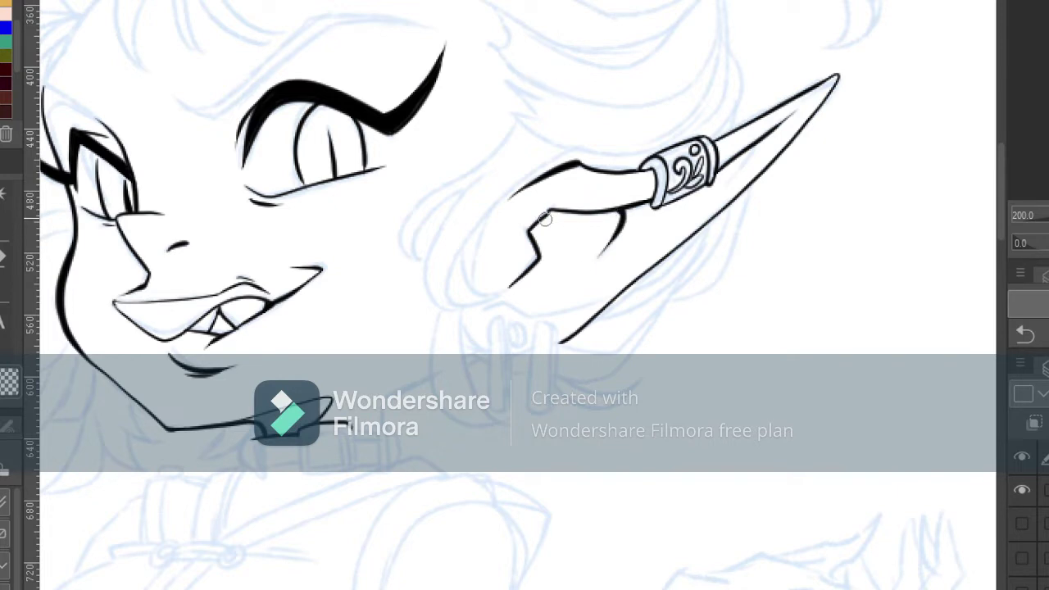
pyautogui.moveTo(545, 219); pyautogui.dragTo(542, 249)
# - Ink the earring's two hanging bars and round stud, along with the earlobe outline around them
pyautogui.moveTo(958, 190)
pyautogui.mouseDown()
pyautogui.moveTo(1048, 137)
pyautogui.moveTo(1048, 125)
pyautogui.mouseUp()
pyautogui.moveTo(615, 254)
pyautogui.mouseDown()
pyautogui.moveTo(627, 255)
pyautogui.moveTo(625, 347)
pyautogui.moveTo(631, 304)
pyautogui.moveTo(624, 346)
pyautogui.mouseUp()
pyautogui.moveTo(626, 256); pyautogui.dragTo(626, 344)
pyautogui.moveTo(642, 262); pyautogui.dragTo(644, 280)
pyautogui.moveTo(660, 261)
pyautogui.mouseDown()
pyautogui.moveTo(672, 266)
pyautogui.moveTo(658, 347)
pyautogui.moveTo(667, 348)
pyautogui.mouseUp()
pyautogui.moveTo(681, 271); pyautogui.dragTo(675, 344)
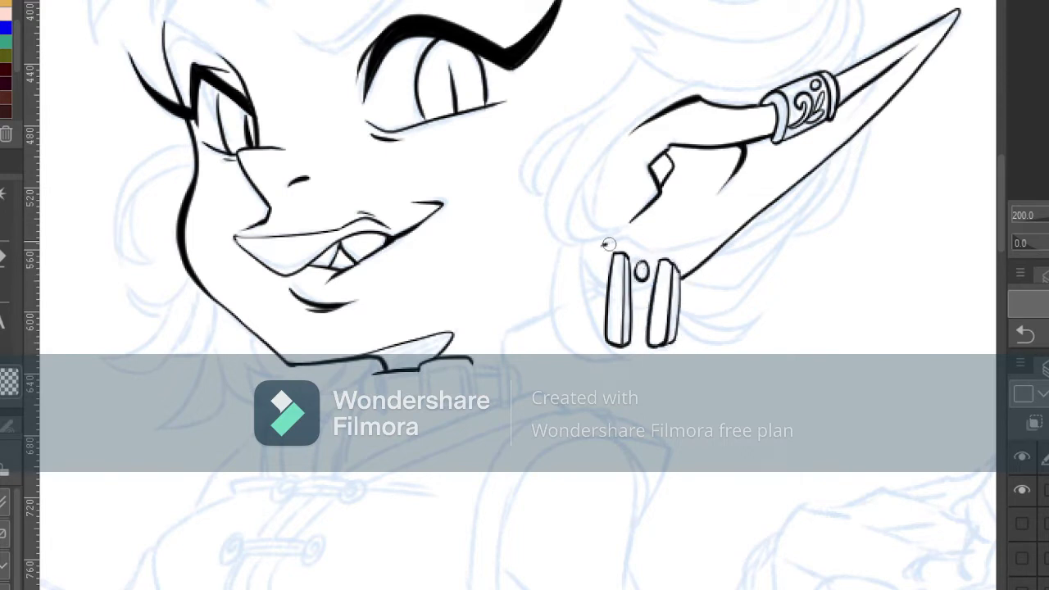
pyautogui.moveTo(606, 244); pyautogui.dragTo(718, 225)
pyautogui.moveTo(585, 262); pyautogui.dragTo(610, 285)
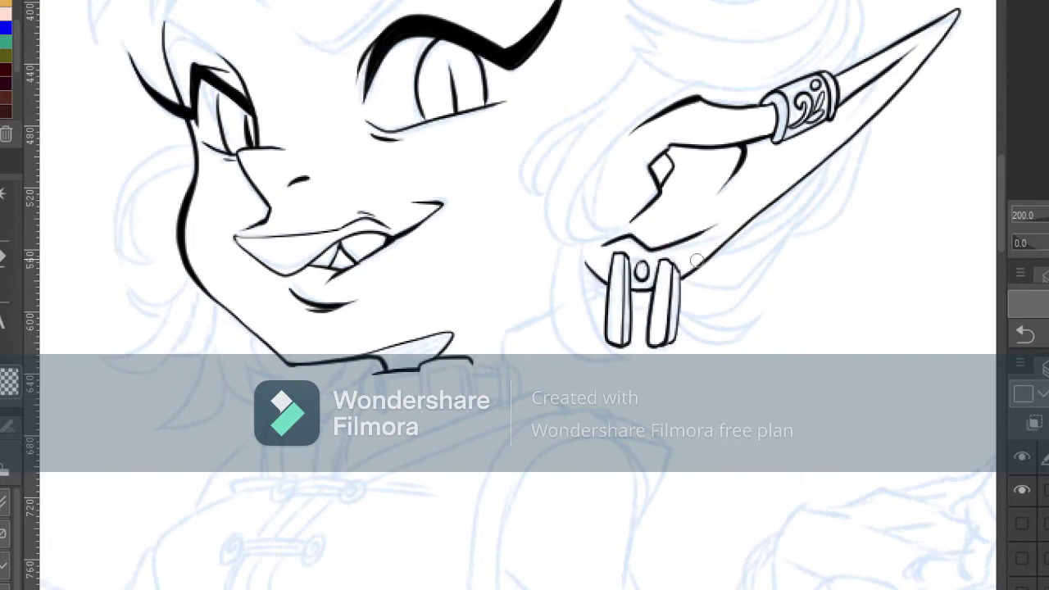
pyautogui.moveTo(681, 272); pyautogui.dragTo(675, 338)
# - Ink the looping hair locks that fall in front of the ear
pyautogui.moveTo(697, 246); pyautogui.dragTo(734, 367)
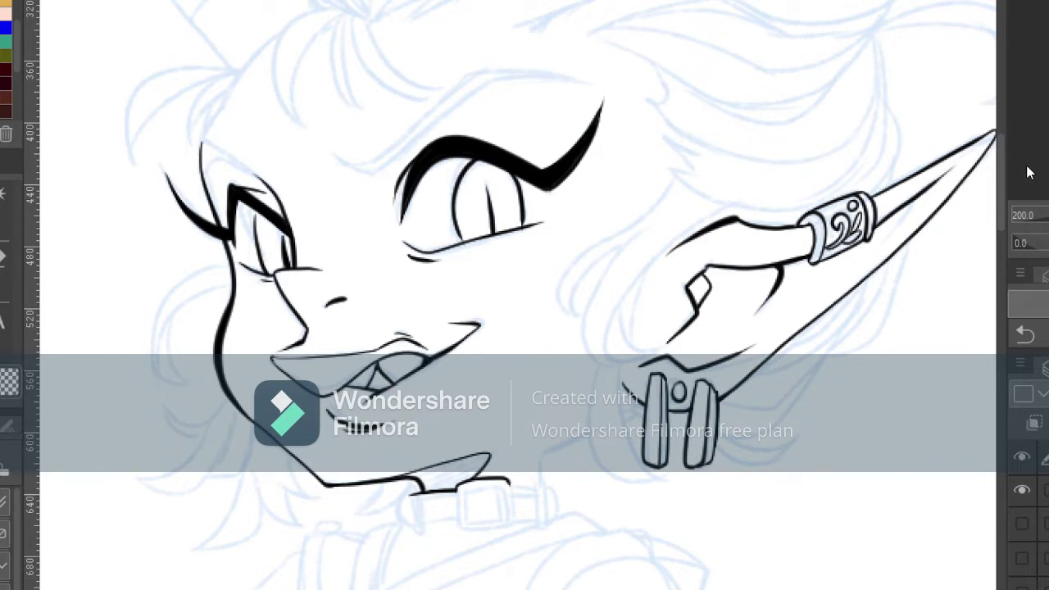
pyautogui.moveTo(768, 193); pyautogui.dragTo(814, 209)
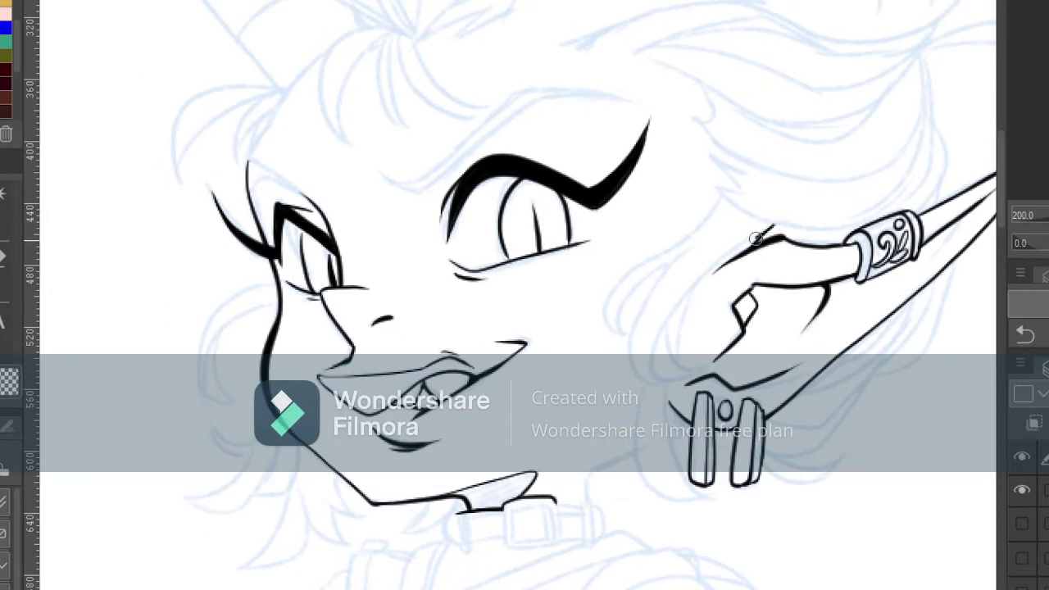
pyautogui.moveTo(756, 238)
pyautogui.mouseDown()
pyautogui.moveTo(668, 321)
pyautogui.moveTo(694, 378)
pyautogui.moveTo(697, 287)
pyautogui.moveTo(667, 382)
pyautogui.moveTo(700, 244)
pyautogui.mouseUp()
pyautogui.hotkey('ctrl', 'z')
pyautogui.moveTo(679, 382)
pyautogui.mouseDown()
pyautogui.moveTo(635, 360)
pyautogui.moveTo(699, 246)
pyautogui.mouseUp()
pyautogui.moveTo(676, 268)
pyautogui.mouseDown()
pyautogui.moveTo(647, 283)
pyautogui.moveTo(621, 330)
pyautogui.mouseUp()
pyautogui.moveTo(626, 334)
pyautogui.mouseDown()
pyautogui.moveTo(619, 283)
pyautogui.moveTo(720, 197)
pyautogui.moveTo(813, 239)
pyautogui.moveTo(912, 157)
pyautogui.moveTo(852, 461)
pyautogui.mouseUp()
pyautogui.hotkey('ctrl', 'z')
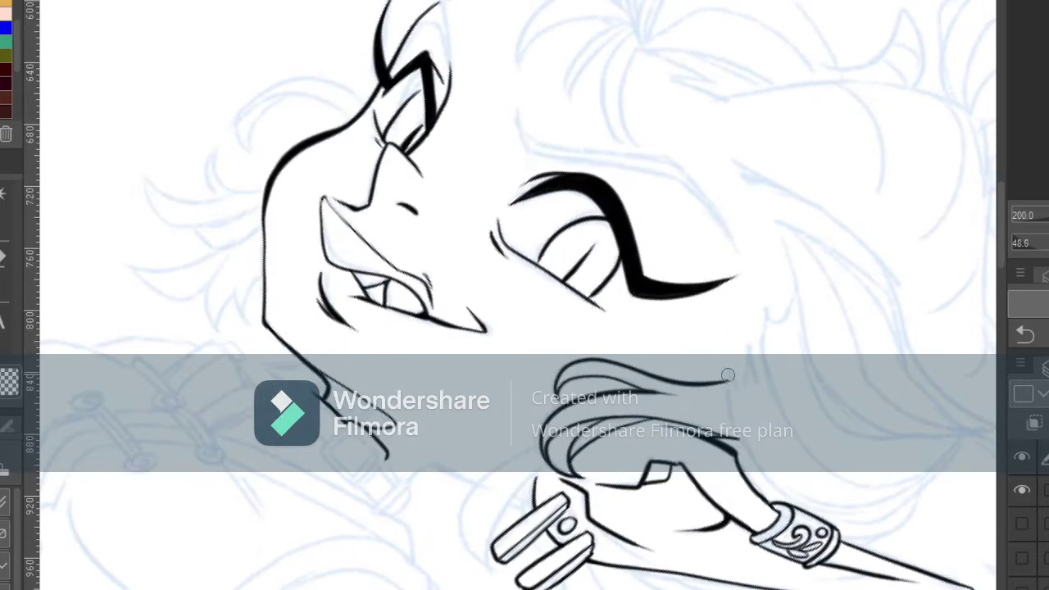
pyautogui.moveTo(728, 374)
pyautogui.mouseDown()
pyautogui.moveTo(763, 473)
pyautogui.moveTo(822, 507)
pyautogui.mouseUp()
pyautogui.hotkey('ctrl', 'z')
# - Ink the jagged tufts and long swept-back strands of hair between the temple and the ear
pyautogui.moveTo(829, 281); pyautogui.dragTo(827, 336)
pyautogui.moveTo(826, 337)
pyautogui.mouseDown()
pyautogui.moveTo(907, 146)
pyautogui.moveTo(613, 104)
pyautogui.mouseUp()
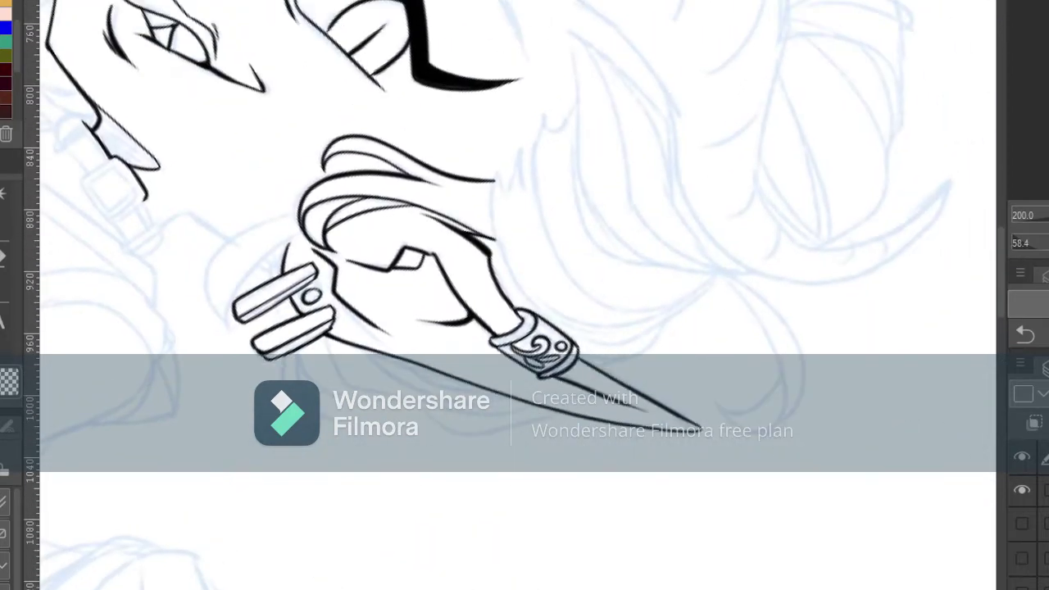
pyautogui.moveTo(495, 176)
pyautogui.mouseDown()
pyautogui.moveTo(489, 204)
pyautogui.moveTo(616, 326)
pyautogui.mouseUp()
pyautogui.moveTo(523, 153)
pyautogui.mouseDown()
pyautogui.moveTo(513, 225)
pyautogui.moveTo(533, 215)
pyautogui.mouseUp()
pyautogui.moveTo(547, 119); pyautogui.dragTo(543, 250)
pyautogui.moveTo(532, 161); pyautogui.dragTo(525, 181)
pyautogui.moveTo(548, 118)
pyautogui.mouseDown()
pyautogui.moveTo(578, 102)
pyautogui.moveTo(655, 258)
pyautogui.mouseUp()
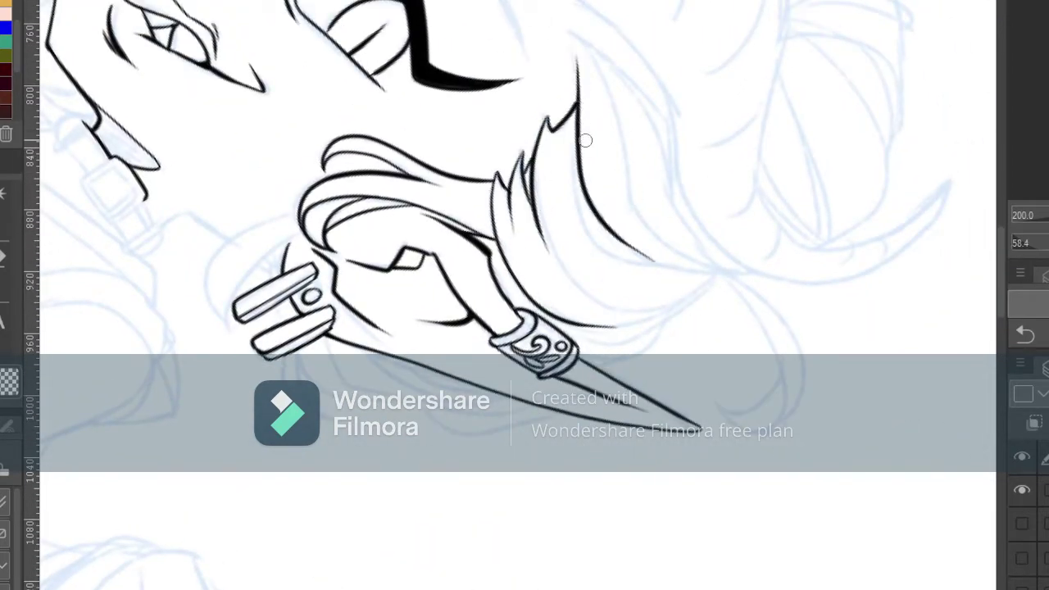
pyautogui.moveTo(578, 146); pyautogui.dragTo(663, 266)
pyautogui.moveTo(573, 33)
pyautogui.mouseDown()
pyautogui.moveTo(579, 98)
pyautogui.moveTo(646, 232)
pyautogui.mouseUp()
pyautogui.moveTo(632, 187); pyautogui.dragTo(693, 261)
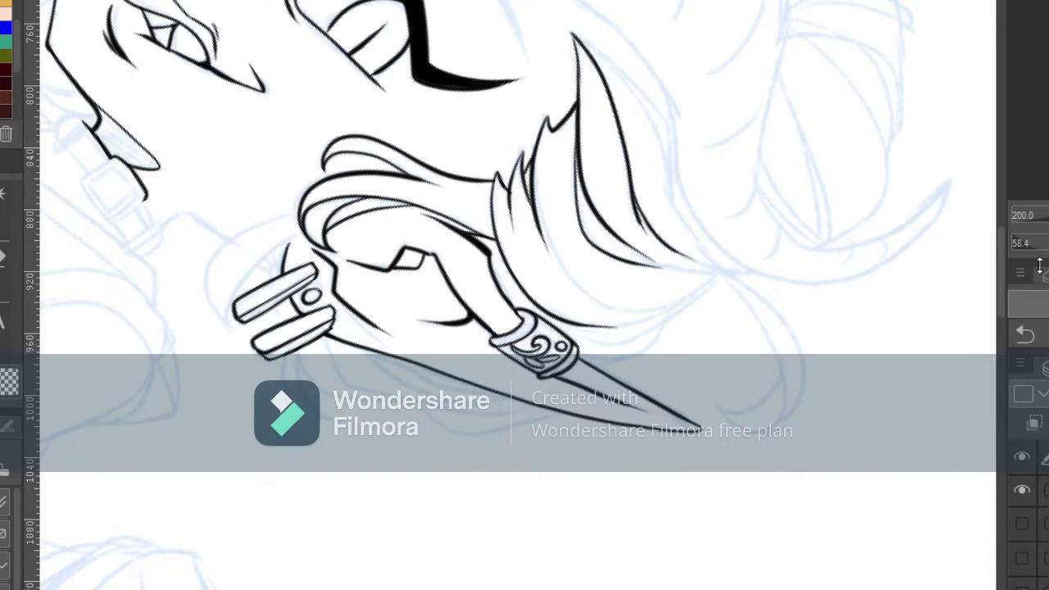
# - Ink the gathered hair strands behind the ear and the curled tuft beside the earring
pyautogui.moveTo(638, 322); pyautogui.dragTo(715, 274)
pyautogui.moveTo(678, 308); pyautogui.dragTo(620, 341)
pyautogui.moveTo(660, 328)
pyautogui.mouseDown()
pyautogui.moveTo(577, 362)
pyautogui.moveTo(611, 354)
pyautogui.mouseUp()
pyautogui.hotkey('ctrl', 'z')
pyautogui.moveTo(1042, 243); pyautogui.dragTo(1027, 243)
pyautogui.moveTo(556, 422); pyautogui.dragTo(615, 335)
pyautogui.moveTo(618, 332)
pyautogui.mouseDown()
pyautogui.moveTo(590, 413)
pyautogui.moveTo(536, 458)
pyautogui.mouseUp()
pyautogui.moveTo(519, 520)
pyautogui.mouseDown()
pyautogui.moveTo(604, 416)
pyautogui.moveTo(635, 317)
pyautogui.moveTo(660, 287)
pyautogui.moveTo(603, 494)
pyautogui.mouseUp()
pyautogui.moveTo(523, 537)
pyautogui.mouseDown()
pyautogui.moveTo(572, 544)
pyautogui.moveTo(604, 490)
pyautogui.mouseUp()
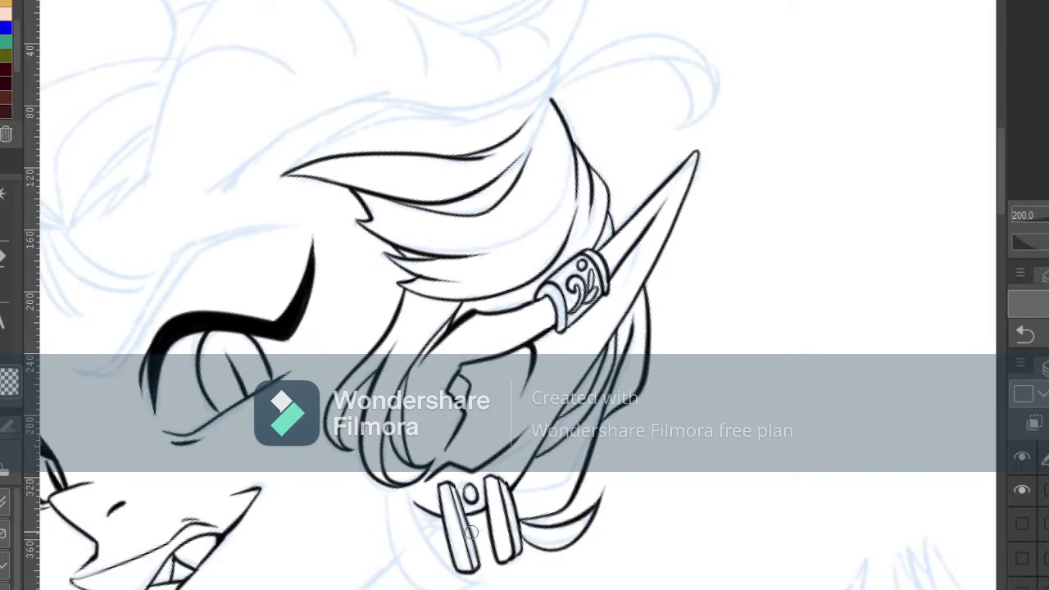
# - Ink the hair lock hanging behind the earring and the neck line beneath it
pyautogui.moveTo(416, 506); pyautogui.dragTo(445, 532)
pyautogui.moveTo(445, 531)
pyautogui.mouseDown()
pyautogui.moveTo(406, 473)
pyautogui.moveTo(486, 375)
pyautogui.mouseUp()
pyautogui.moveTo(428, 330)
pyautogui.mouseDown()
pyautogui.moveTo(433, 385)
pyautogui.moveTo(526, 427)
pyautogui.mouseUp()
pyautogui.moveTo(448, 330); pyautogui.dragTo(525, 427)
pyautogui.moveTo(433, 403); pyautogui.dragTo(401, 464)
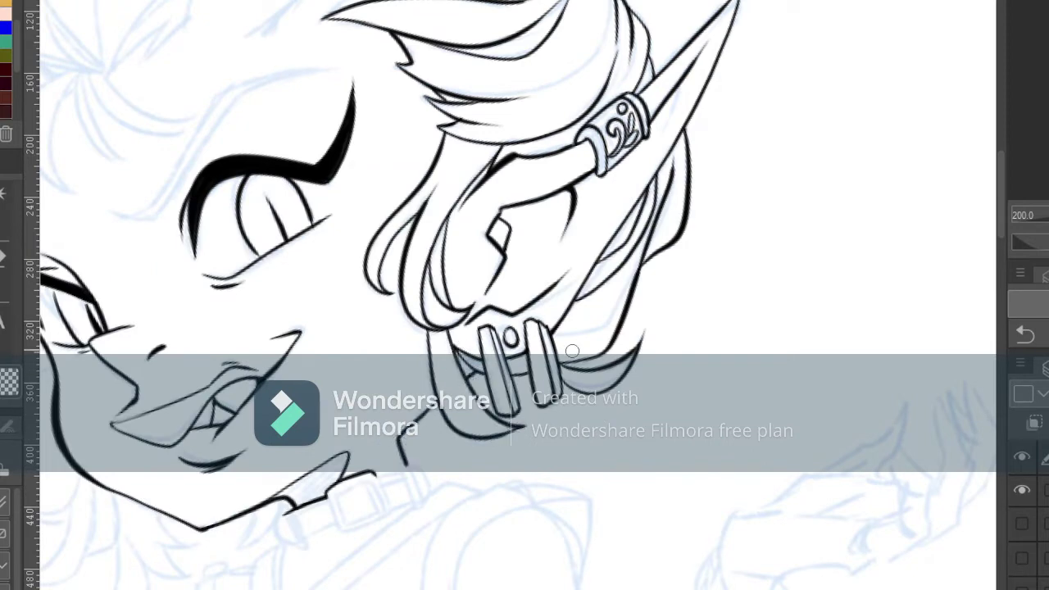
# - Ink the loose curled lock at the back of the head and the strands joining it
pyautogui.hotkey('ctrl', '-')
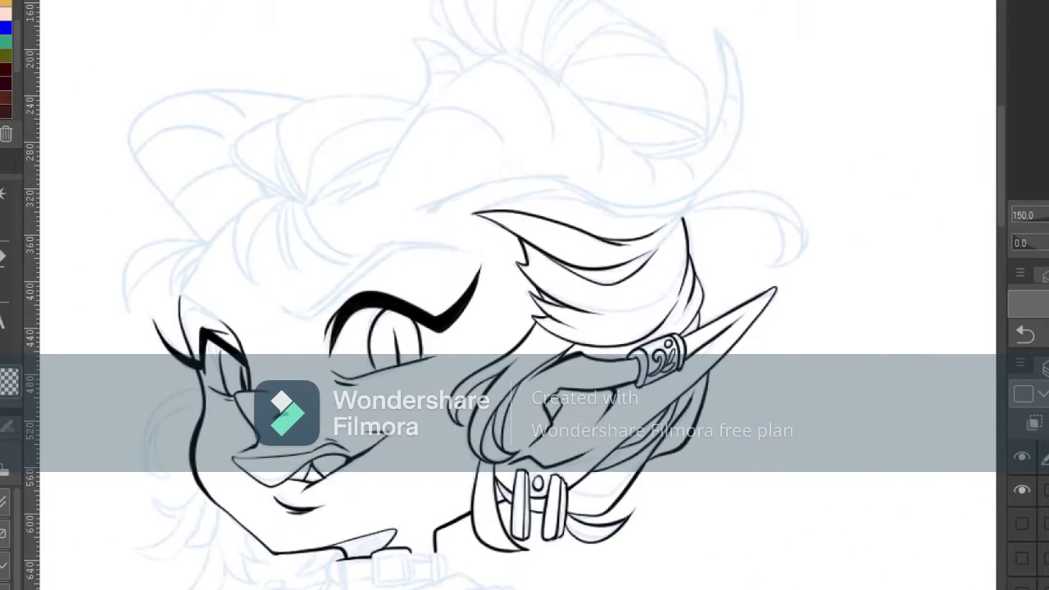
pyautogui.moveTo(685, 214)
pyautogui.mouseDown()
pyautogui.moveTo(804, 220)
pyautogui.moveTo(767, 265)
pyautogui.mouseUp()
pyautogui.moveTo(746, 205)
pyautogui.mouseDown()
pyautogui.moveTo(775, 267)
pyautogui.moveTo(762, 271)
pyautogui.mouseUp()
pyautogui.moveTo(689, 206); pyautogui.dragTo(649, 221)
pyautogui.moveTo(639, 223); pyautogui.dragTo(722, 264)
# - Ink the outline of the near horn, from its broad base along both edges to the upturned tip
pyautogui.moveTo(499, 252)
pyautogui.mouseDown()
pyautogui.moveTo(642, 219)
pyautogui.moveTo(781, 235)
pyautogui.mouseUp()
pyautogui.moveTo(801, 74)
pyautogui.mouseDown()
pyautogui.moveTo(817, 185)
pyautogui.moveTo(779, 231)
pyautogui.moveTo(809, 104)
pyautogui.moveTo(762, 201)
pyautogui.moveTo(808, 75)
pyautogui.mouseUp()
pyautogui.hotkey('ctrl', 'z')
pyautogui.hotkey('ctrl', 'z')
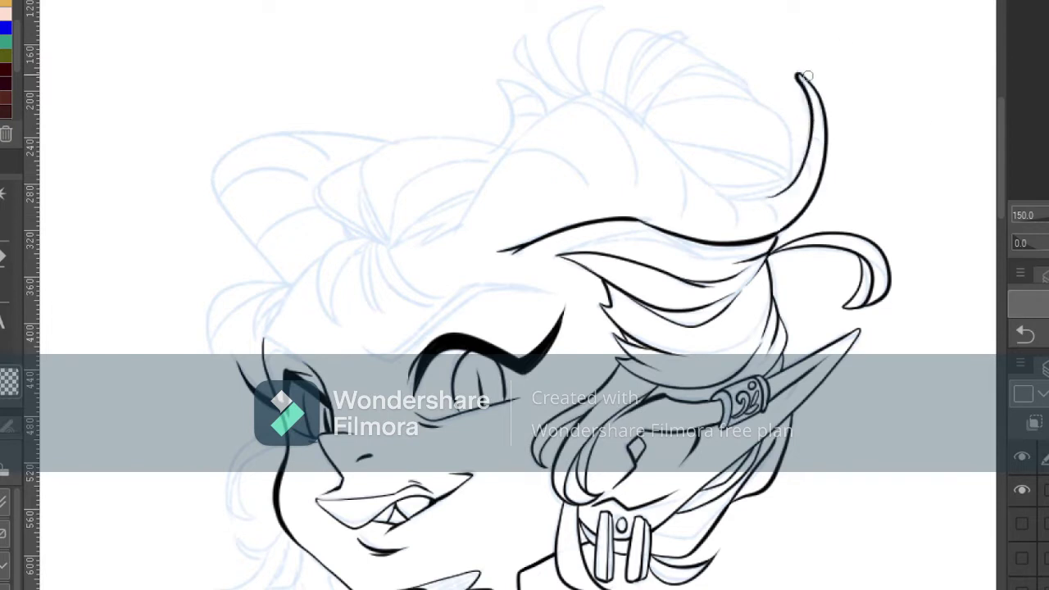
pyautogui.moveTo(727, 197); pyautogui.dragTo(782, 195)
pyautogui.moveTo(459, 232)
pyautogui.mouseDown()
pyautogui.moveTo(563, 104)
pyautogui.moveTo(607, 104)
pyautogui.moveTo(741, 200)
pyautogui.moveTo(493, 169)
pyautogui.moveTo(618, 106)
pyautogui.moveTo(761, 209)
pyautogui.mouseUp()
pyautogui.hotkey('ctrl', 'z')
pyautogui.hotkey('ctrl', 'z')
# - Add the curved ridge lines across the body of the near horn
pyautogui.moveTo(670, 141); pyautogui.dragTo(689, 197)
pyautogui.moveTo(573, 97); pyautogui.dragTo(646, 185)
pyautogui.hotkey('ctrl', 'z')
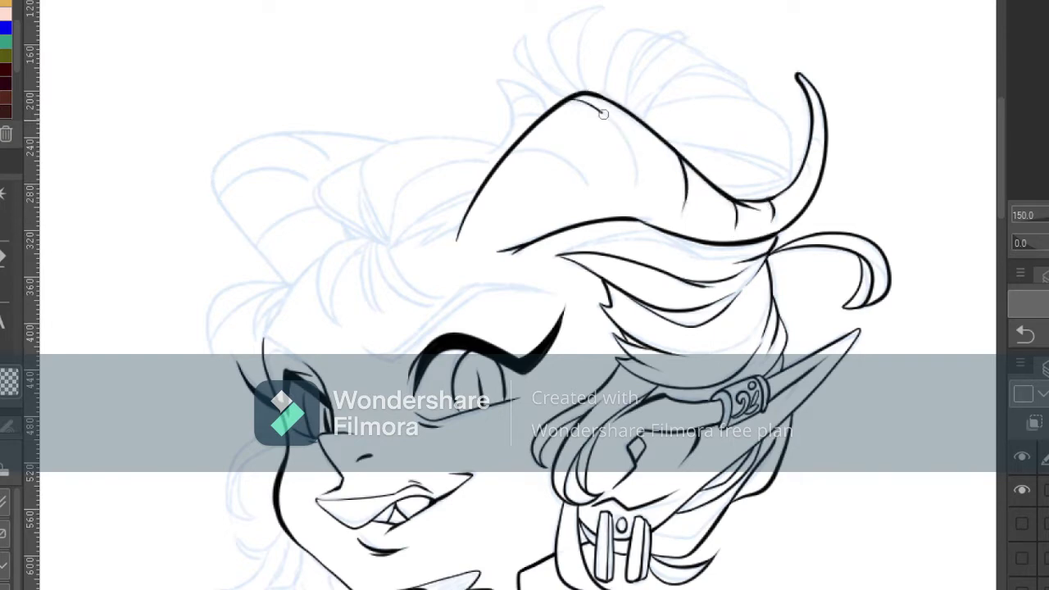
pyautogui.moveTo(617, 111); pyautogui.dragTo(631, 184)
pyautogui.moveTo(510, 153); pyautogui.dragTo(583, 177)
# - Ink the hair swept up between the horns, with strands fanning out from the parting above the forehead
pyautogui.moveTo(555, 256)
pyautogui.mouseDown()
pyautogui.moveTo(656, 227)
pyautogui.moveTo(534, 148)
pyautogui.moveTo(604, 86)
pyautogui.mouseUp()
pyautogui.moveTo(507, 239); pyautogui.dragTo(589, 109)
pyautogui.moveTo(426, 302); pyautogui.dragTo(415, 373)
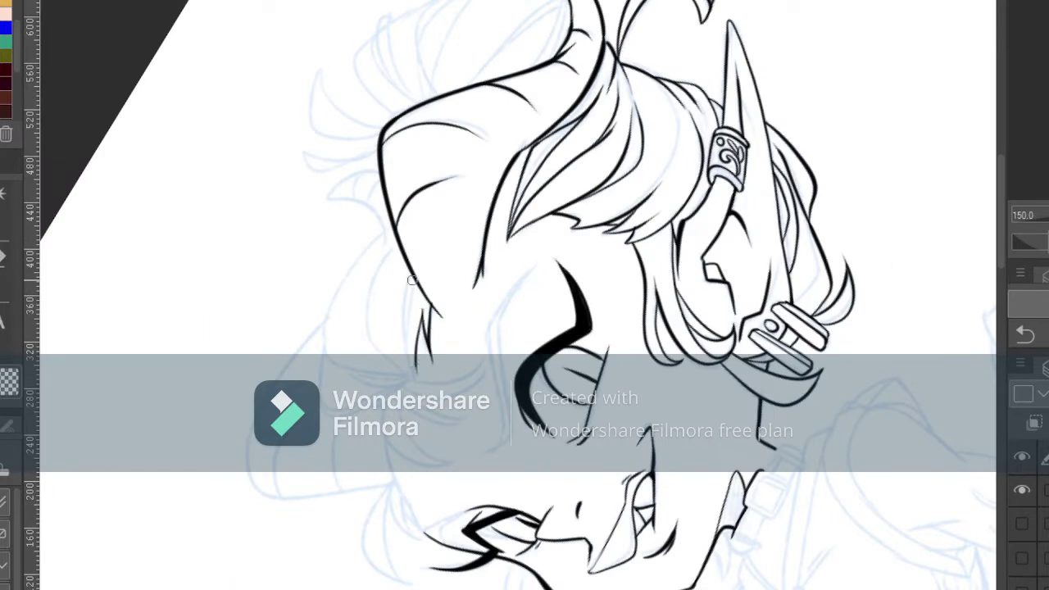
pyautogui.moveTo(406, 274)
pyautogui.mouseDown()
pyautogui.moveTo(410, 377)
pyautogui.moveTo(453, 241)
pyautogui.moveTo(509, 197)
pyautogui.moveTo(570, 105)
pyautogui.mouseUp()
pyautogui.moveTo(494, 215)
pyautogui.mouseDown()
pyautogui.moveTo(443, 150)
pyautogui.moveTo(574, 89)
pyautogui.mouseUp()
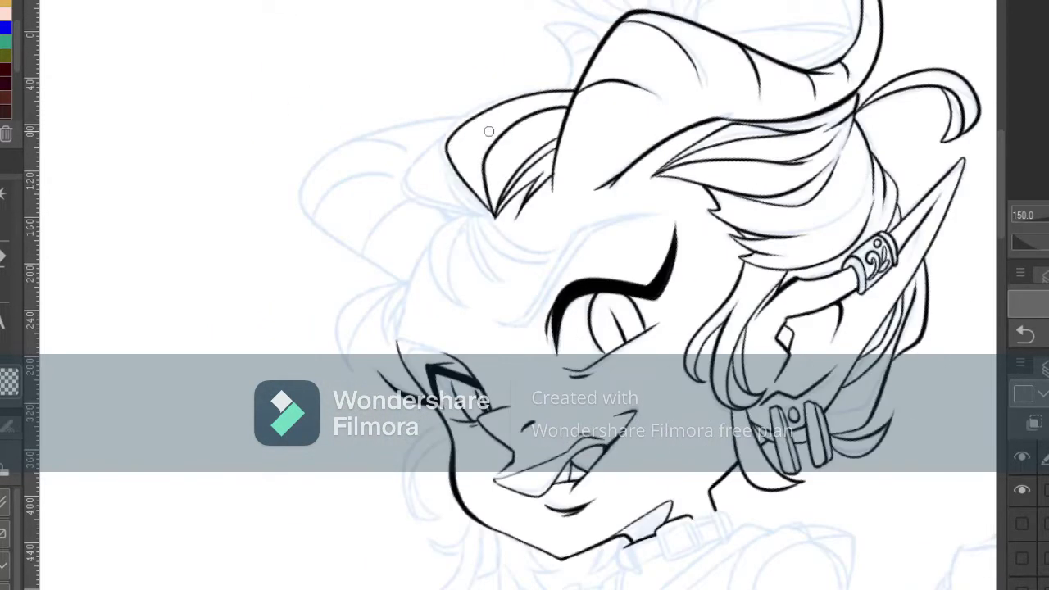
pyautogui.moveTo(457, 129)
pyautogui.mouseDown()
pyautogui.moveTo(491, 215)
pyautogui.moveTo(429, 205)
pyautogui.moveTo(495, 217)
pyautogui.moveTo(544, 256)
pyautogui.mouseUp()
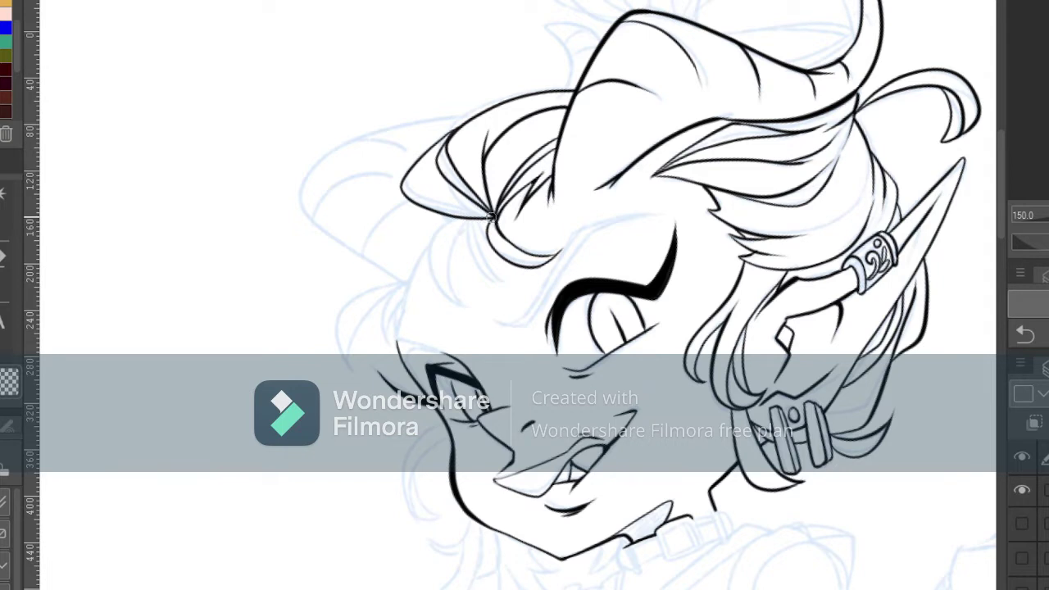
# - Ink the short bangs along the forehead and the drooping tuft at the far temple
pyautogui.moveTo(491, 215)
pyautogui.mouseDown()
pyautogui.moveTo(464, 250)
pyautogui.moveTo(501, 286)
pyautogui.mouseUp()
pyautogui.moveTo(466, 220)
pyautogui.mouseDown()
pyautogui.moveTo(467, 311)
pyautogui.moveTo(399, 327)
pyautogui.moveTo(401, 356)
pyautogui.mouseUp()
pyautogui.moveTo(409, 281)
pyautogui.mouseDown()
pyautogui.moveTo(396, 283)
pyautogui.moveTo(368, 363)
pyautogui.moveTo(386, 349)
pyautogui.mouseUp()
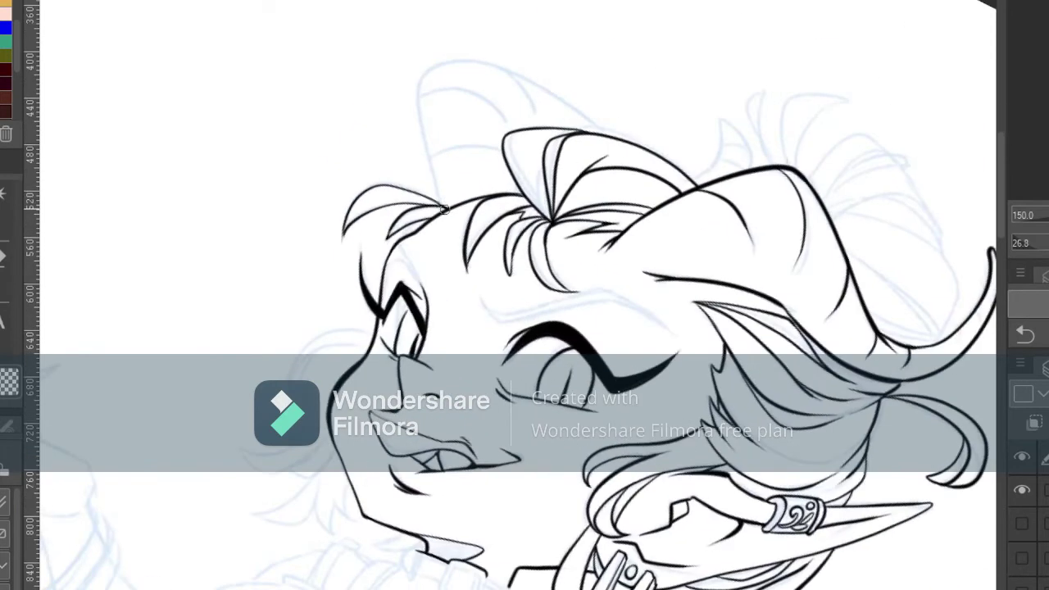
# - Ink the far horn's outline and its small upturned tip, and add its ridge lines
pyautogui.moveTo(444, 207)
pyautogui.mouseDown()
pyautogui.moveTo(523, 85)
pyautogui.moveTo(434, 167)
pyautogui.moveTo(601, 130)
pyautogui.mouseUp()
pyautogui.hotkey('ctrl', 'z')
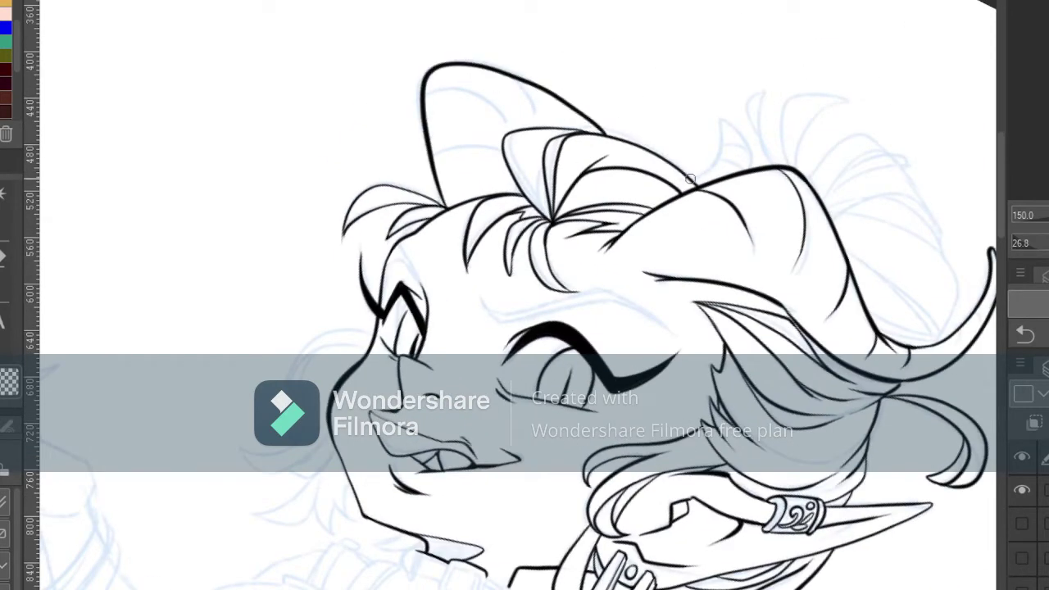
pyautogui.moveTo(690, 179)
pyautogui.mouseDown()
pyautogui.moveTo(727, 122)
pyautogui.moveTo(735, 173)
pyautogui.moveTo(680, 104)
pyautogui.moveTo(655, 129)
pyautogui.mouseUp()
pyautogui.hotkey('ctrl', 'z')
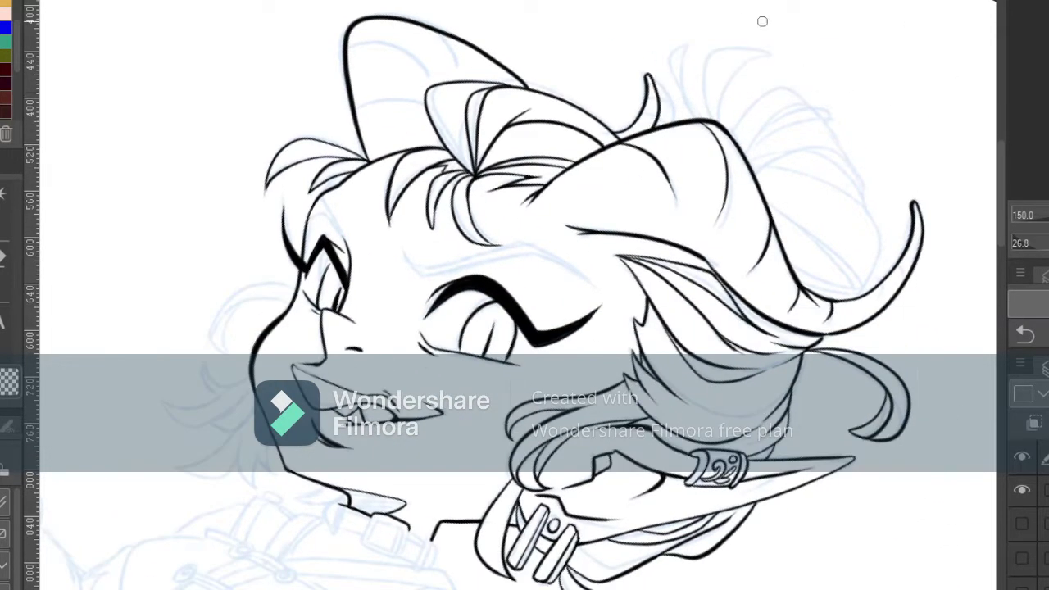
pyautogui.hotkey('ctrl', 'z')
pyautogui.moveTo(647, 72); pyautogui.dragTo(656, 123)
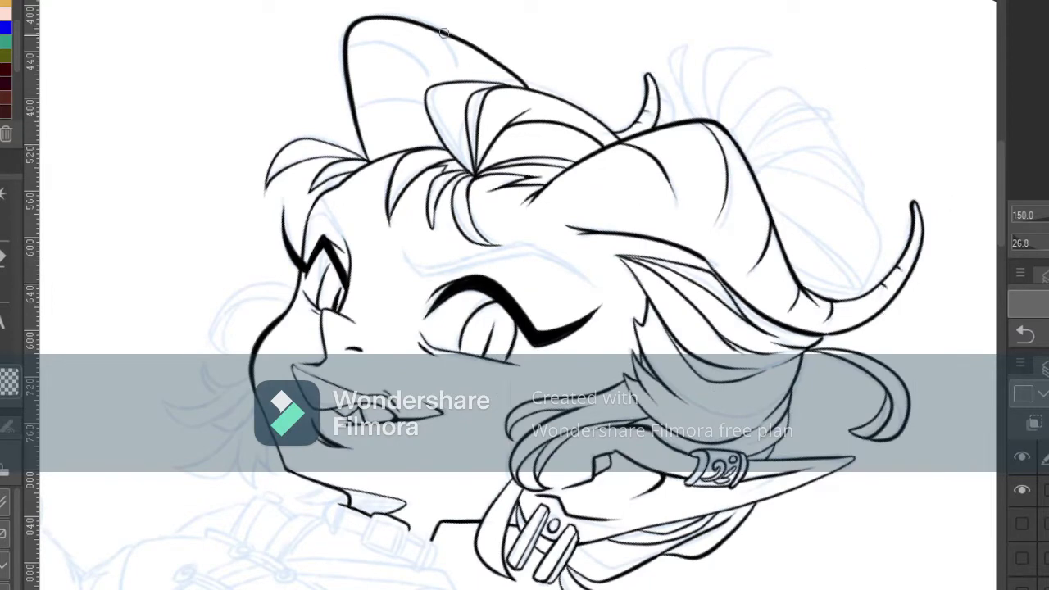
pyautogui.moveTo(443, 33); pyautogui.dragTo(458, 67)
pyautogui.moveTo(347, 51); pyautogui.dragTo(426, 76)
pyautogui.moveTo(358, 112); pyautogui.dragTo(411, 106)
# - Ink the hair bun behind the near horn, from its spiky loose tufts to the rounded inner strands
pyautogui.moveTo(702, 121)
pyautogui.mouseDown()
pyautogui.moveTo(690, 35)
pyautogui.moveTo(707, 121)
pyautogui.moveTo(774, 55)
pyautogui.mouseUp()
pyautogui.moveTo(726, 155); pyautogui.dragTo(565, 50)
pyautogui.moveTo(494, 66)
pyautogui.mouseDown()
pyautogui.moveTo(495, 245)
pyautogui.moveTo(525, 173)
pyautogui.mouseUp()
pyautogui.moveTo(521, 255)
pyautogui.mouseDown()
pyautogui.moveTo(563, 164)
pyautogui.moveTo(622, 193)
pyautogui.mouseUp()
pyautogui.moveTo(543, 260)
pyautogui.mouseDown()
pyautogui.moveTo(555, 210)
pyautogui.moveTo(621, 192)
pyautogui.mouseUp()
pyautogui.moveTo(551, 215); pyautogui.dragTo(596, 196)
pyautogui.moveTo(544, 249)
pyautogui.mouseDown()
pyautogui.moveTo(680, 220)
pyautogui.moveTo(697, 263)
pyautogui.mouseUp()
pyautogui.moveTo(572, 273)
pyautogui.mouseDown()
pyautogui.moveTo(668, 260)
pyautogui.moveTo(702, 269)
pyautogui.moveTo(694, 285)
pyautogui.mouseUp()
pyautogui.moveTo(628, 300); pyautogui.dragTo(688, 277)
pyautogui.moveTo(656, 459)
pyautogui.mouseDown()
pyautogui.moveTo(653, 408)
pyautogui.moveTo(715, 289)
pyautogui.mouseUp()
pyautogui.moveTo(712, 297)
pyautogui.mouseDown()
pyautogui.moveTo(771, 262)
pyautogui.moveTo(766, 219)
pyautogui.mouseUp()
pyautogui.moveTo(758, 185); pyautogui.dragTo(765, 235)
# - Ink the long angular eyebrow above the near eye
pyautogui.moveTo(438, 383); pyautogui.dragTo(563, 282)
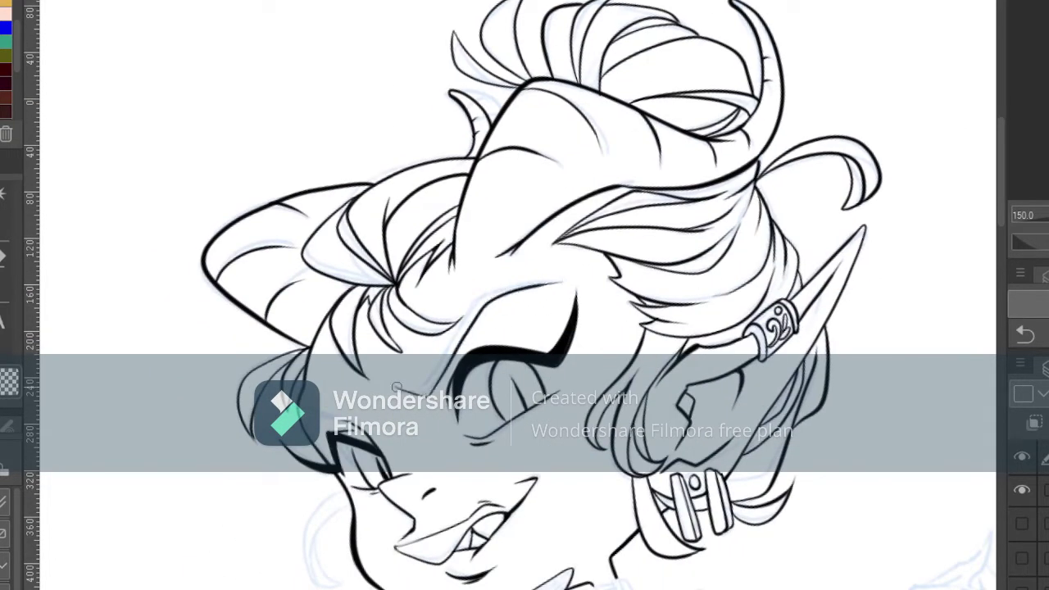
pyautogui.moveTo(397, 390); pyautogui.dragTo(569, 281)
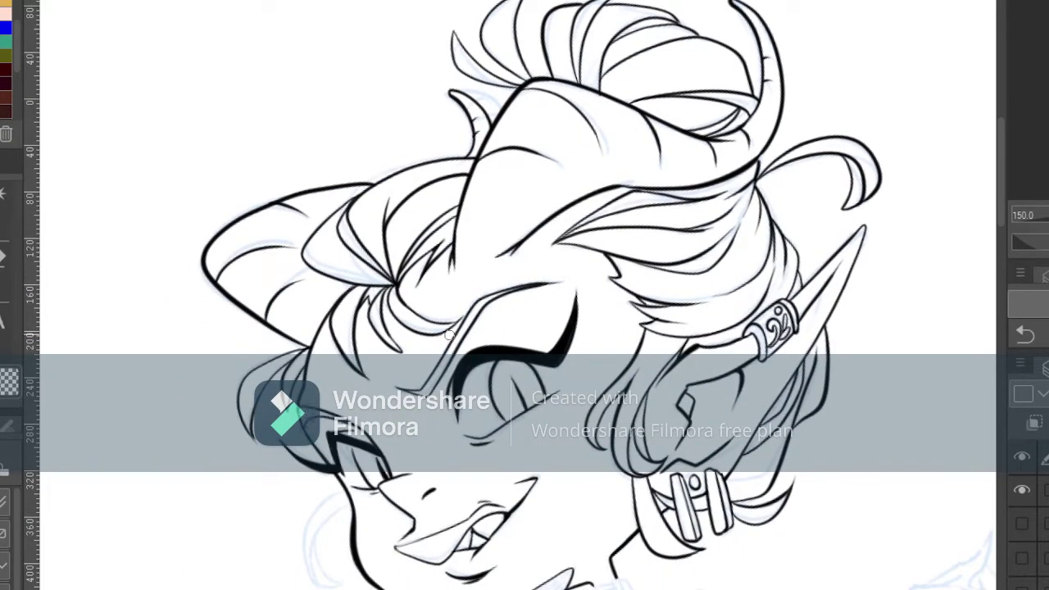
# - Ink the curled locks beside the far cheek and the pointed strands hanging below the jaw
pyautogui.press('^')
pyautogui.press('^')
pyautogui.press('^')
pyautogui.hotkey('ctrl', '-')
pyautogui.hotkey('ctrl', '+')
pyautogui.hotkey('ctrl', '+')
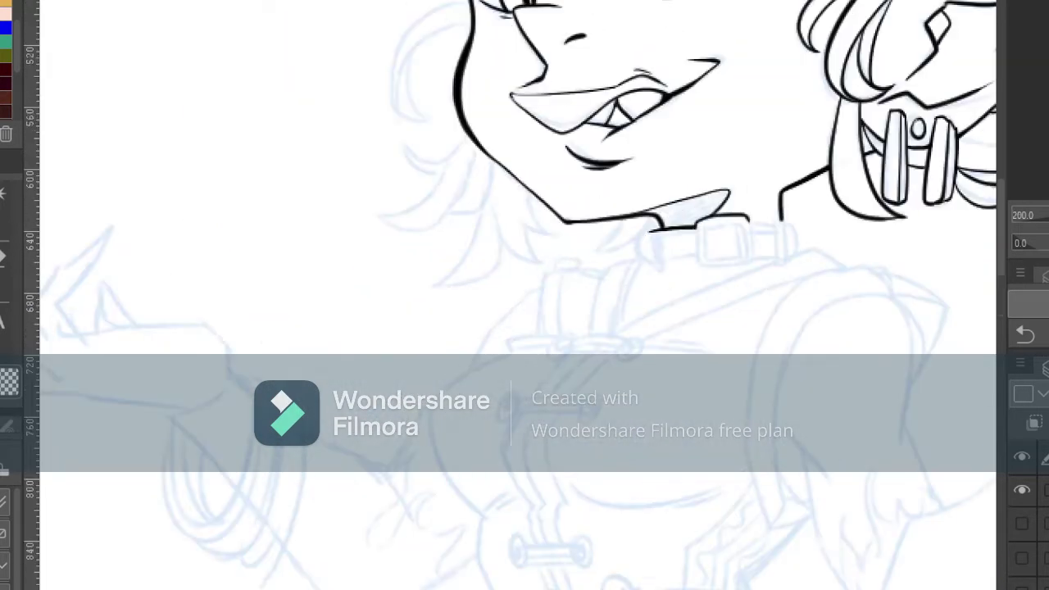
pyautogui.moveTo(497, 164); pyautogui.dragTo(577, 374)
pyautogui.moveTo(535, 207)
pyautogui.mouseDown()
pyautogui.moveTo(499, 212)
pyautogui.moveTo(473, 324)
pyautogui.mouseUp()
pyautogui.moveTo(545, 226)
pyautogui.mouseDown()
pyautogui.moveTo(481, 332)
pyautogui.moveTo(472, 366)
pyautogui.moveTo(518, 372)
pyautogui.moveTo(441, 419)
pyautogui.moveTo(543, 353)
pyautogui.moveTo(529, 394)
pyautogui.moveTo(556, 365)
pyautogui.moveTo(497, 492)
pyautogui.mouseUp()
pyautogui.moveTo(564, 456); pyautogui.dragTo(500, 490)
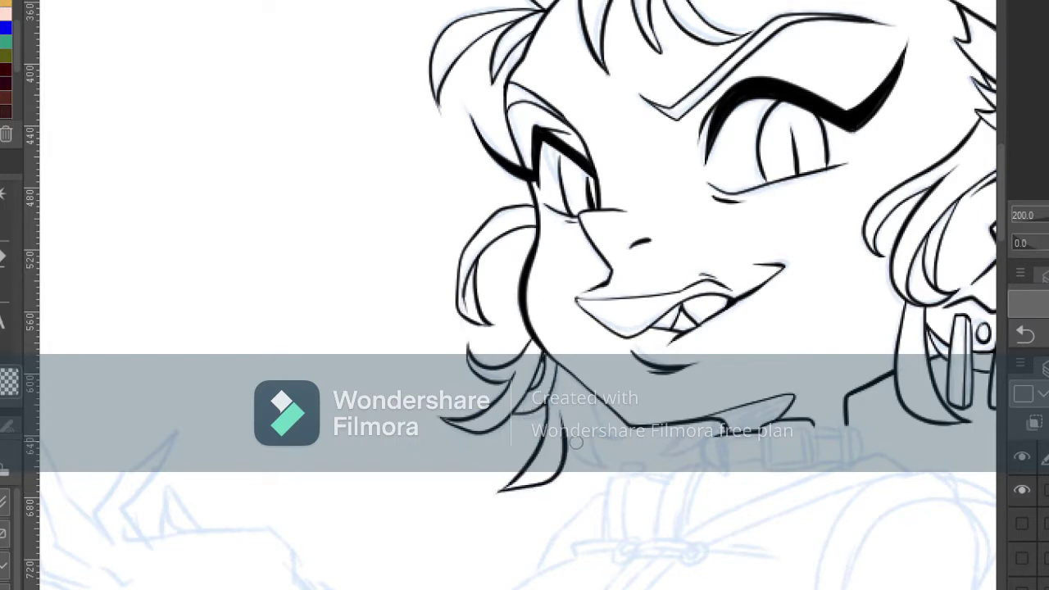
pyautogui.moveTo(566, 410)
pyautogui.mouseDown()
pyautogui.moveTo(607, 466)
pyautogui.moveTo(621, 440)
pyautogui.mouseUp()
# - Ink the small hair tuft under the chin and the neck collar with its square buckle and side loops
pyautogui.moveTo(756, 465); pyautogui.dragTo(692, 270)
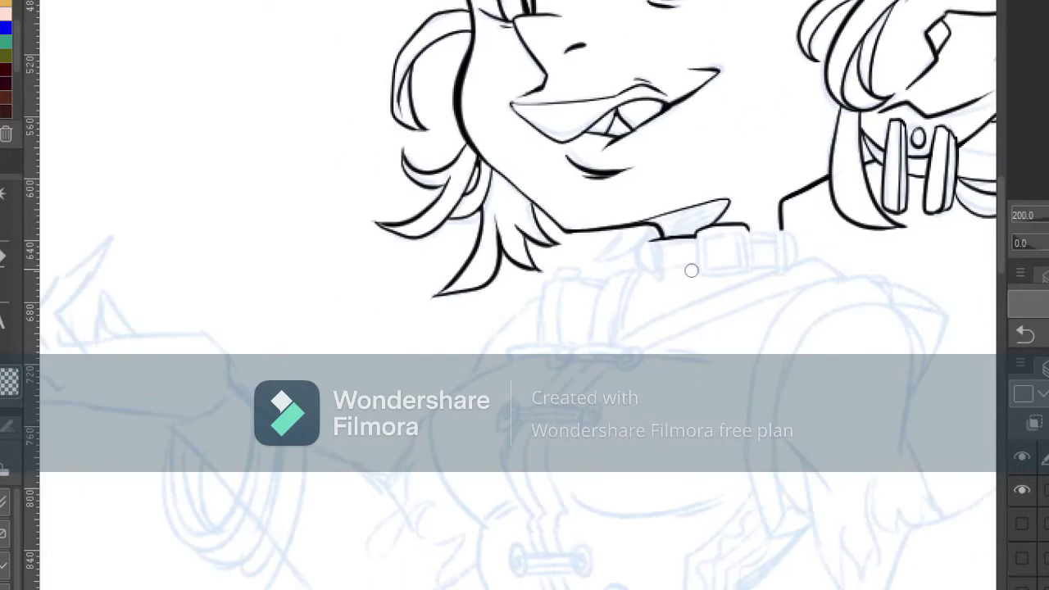
pyautogui.moveTo(626, 230)
pyautogui.mouseDown()
pyautogui.moveTo(595, 256)
pyautogui.moveTo(648, 233)
pyautogui.moveTo(646, 269)
pyautogui.mouseUp()
pyautogui.moveTo(655, 241)
pyautogui.mouseDown()
pyautogui.moveTo(657, 269)
pyautogui.moveTo(653, 236)
pyautogui.moveTo(701, 271)
pyautogui.mouseUp()
pyautogui.moveTo(748, 227); pyautogui.dragTo(754, 273)
pyautogui.moveTo(708, 236); pyautogui.dragTo(710, 266)
pyautogui.moveTo(709, 233)
pyautogui.mouseDown()
pyautogui.moveTo(744, 232)
pyautogui.moveTo(744, 262)
pyautogui.mouseUp()
pyautogui.moveTo(710, 267)
pyautogui.mouseDown()
pyautogui.moveTo(747, 262)
pyautogui.moveTo(778, 236)
pyautogui.moveTo(776, 274)
pyautogui.mouseUp()
pyautogui.moveTo(782, 233); pyautogui.dragTo(789, 271)
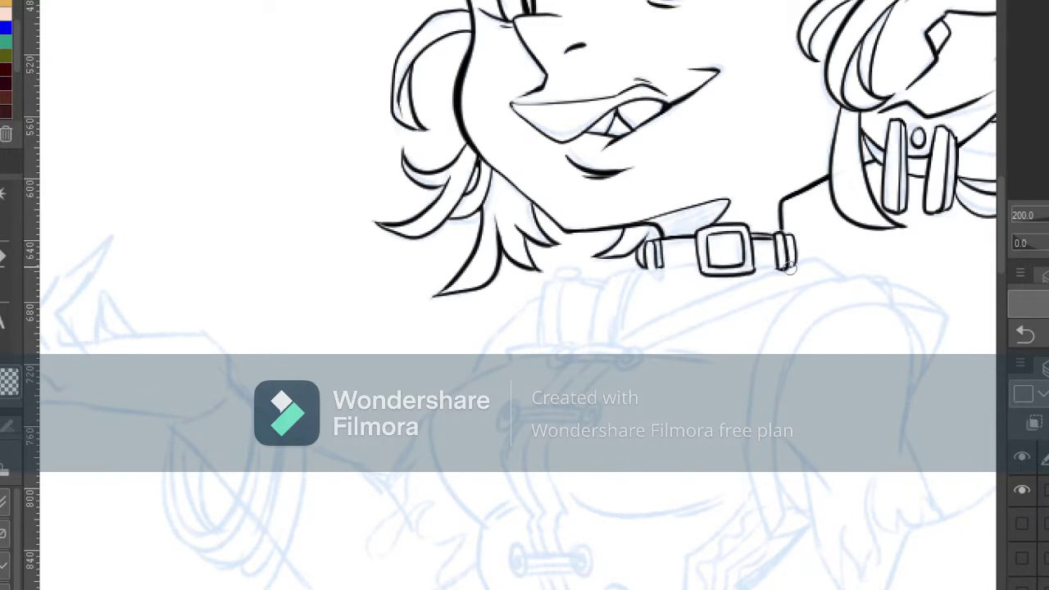
# - Add the inner strap lines along the neck collar and the detail inside its buckle
pyautogui.press('-')
pyautogui.press('-')
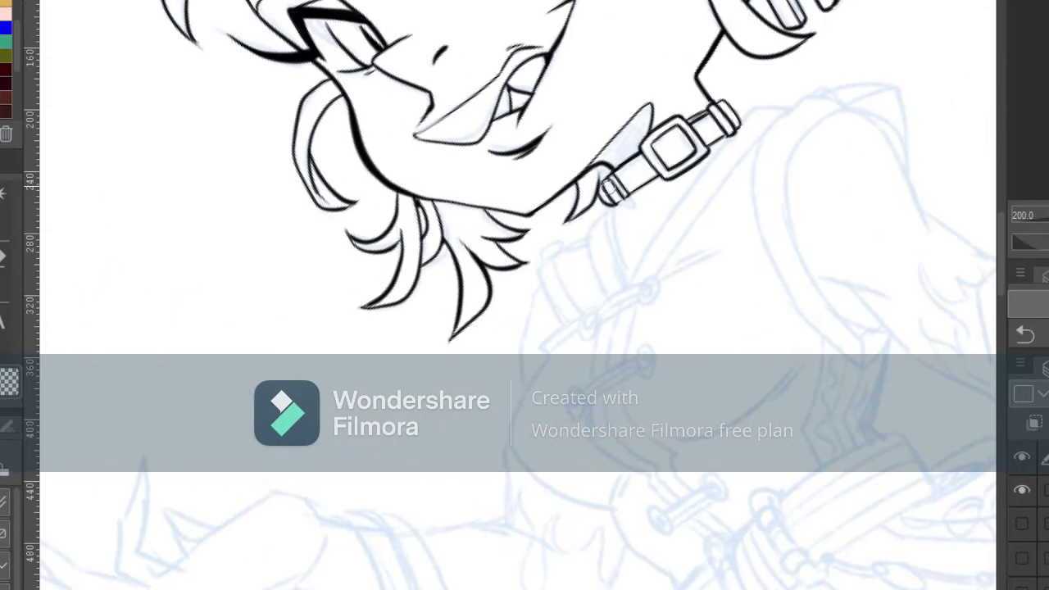
pyautogui.moveTo(624, 175); pyautogui.dragTo(709, 124)
pyautogui.moveTo(673, 163)
pyautogui.mouseDown()
pyautogui.moveTo(689, 151)
pyautogui.moveTo(659, 168)
pyautogui.mouseUp()
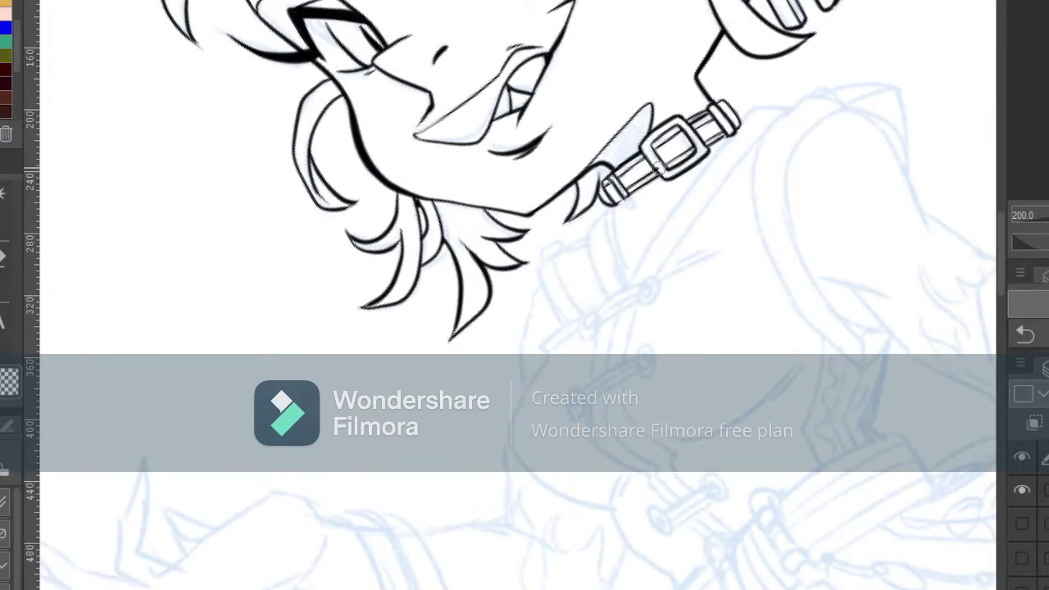
# - Ink the far neckline trim below the collar and the far shoulder piece with its small tab
pyautogui.moveTo(617, 209)
pyautogui.mouseDown()
pyautogui.moveTo(630, 283)
pyautogui.moveTo(589, 220)
pyautogui.moveTo(606, 298)
pyautogui.mouseUp()
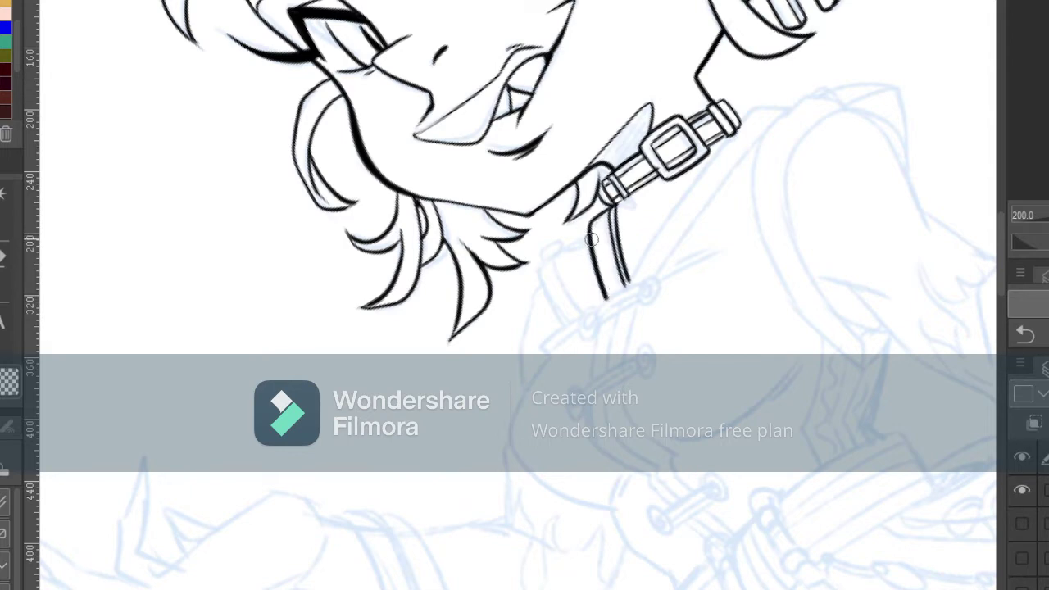
pyautogui.moveTo(587, 240); pyautogui.dragTo(542, 259)
pyautogui.moveTo(541, 257)
pyautogui.mouseDown()
pyautogui.moveTo(559, 247)
pyautogui.moveTo(566, 336)
pyautogui.mouseUp()
pyautogui.press('^')
pyautogui.press('^')
pyautogui.moveTo(560, 274)
pyautogui.mouseDown()
pyautogui.moveTo(546, 289)
pyautogui.moveTo(547, 342)
pyautogui.mouseUp()
# - Ink the near diagonal neckline band and the pointed flap behind the near shoulder
pyautogui.moveTo(622, 331)
pyautogui.mouseDown()
pyautogui.moveTo(810, 223)
pyautogui.moveTo(838, 238)
pyautogui.mouseUp()
pyautogui.moveTo(651, 334)
pyautogui.mouseDown()
pyautogui.moveTo(735, 284)
pyautogui.moveTo(868, 235)
pyautogui.mouseUp()
pyautogui.moveTo(867, 236)
pyautogui.mouseDown()
pyautogui.moveTo(879, 232)
pyautogui.moveTo(891, 257)
pyautogui.mouseUp()
pyautogui.moveTo(893, 239)
pyautogui.mouseDown()
pyautogui.moveTo(950, 258)
pyautogui.moveTo(923, 337)
pyautogui.mouseUp()
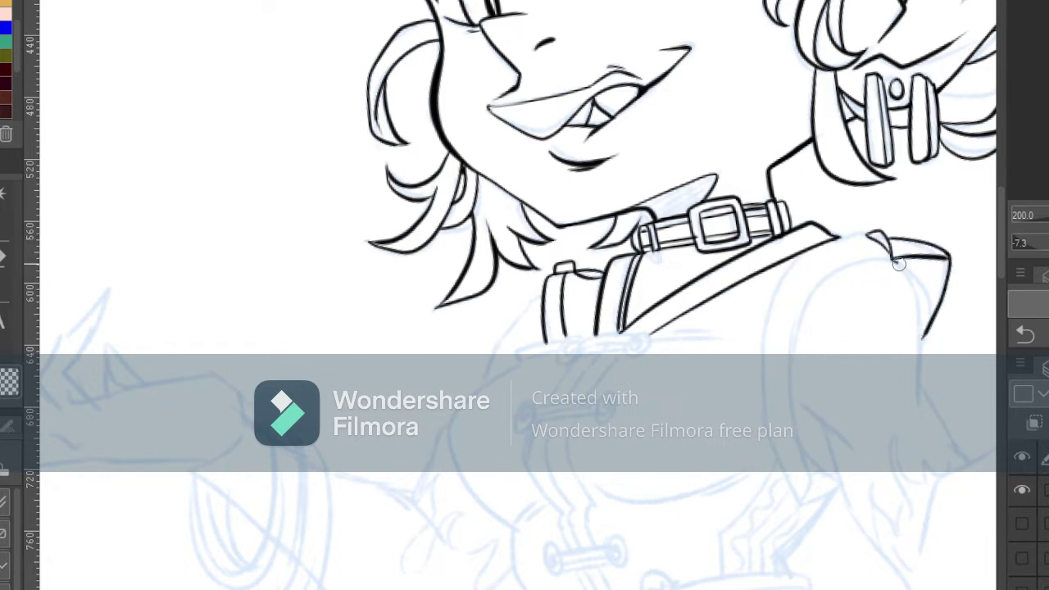
pyautogui.moveTo(893, 259); pyautogui.dragTo(925, 336)
# - Ink the wide armhole trim around the near shoulder, down to its folded lower corner
pyautogui.moveTo(869, 238); pyautogui.dragTo(828, 243)
pyautogui.moveTo(781, 472)
pyautogui.mouseDown()
pyautogui.moveTo(820, 495)
pyautogui.moveTo(841, 488)
pyautogui.mouseUp()
pyautogui.moveTo(897, 257)
pyautogui.mouseDown()
pyautogui.moveTo(794, 341)
pyautogui.moveTo(802, 487)
pyautogui.mouseUp()
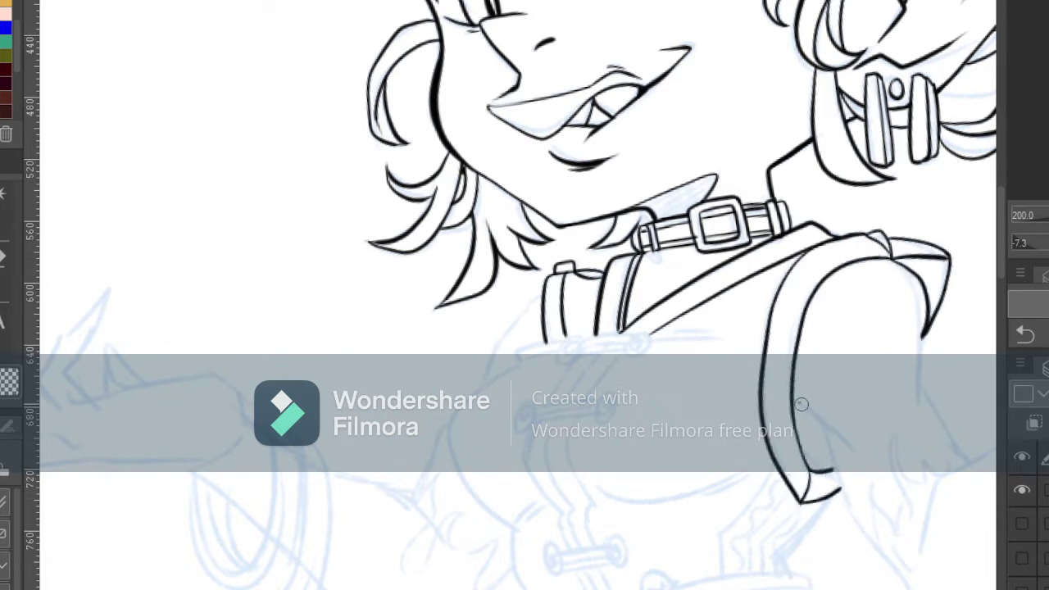
# - Ink the near upper arm's contours, with the armpit fold and two short muscle marks
pyautogui.moveTo(801, 404); pyautogui.dragTo(863, 459)
pyautogui.moveTo(824, 422); pyautogui.dragTo(867, 528)
pyautogui.moveTo(912, 289); pyautogui.dragTo(916, 424)
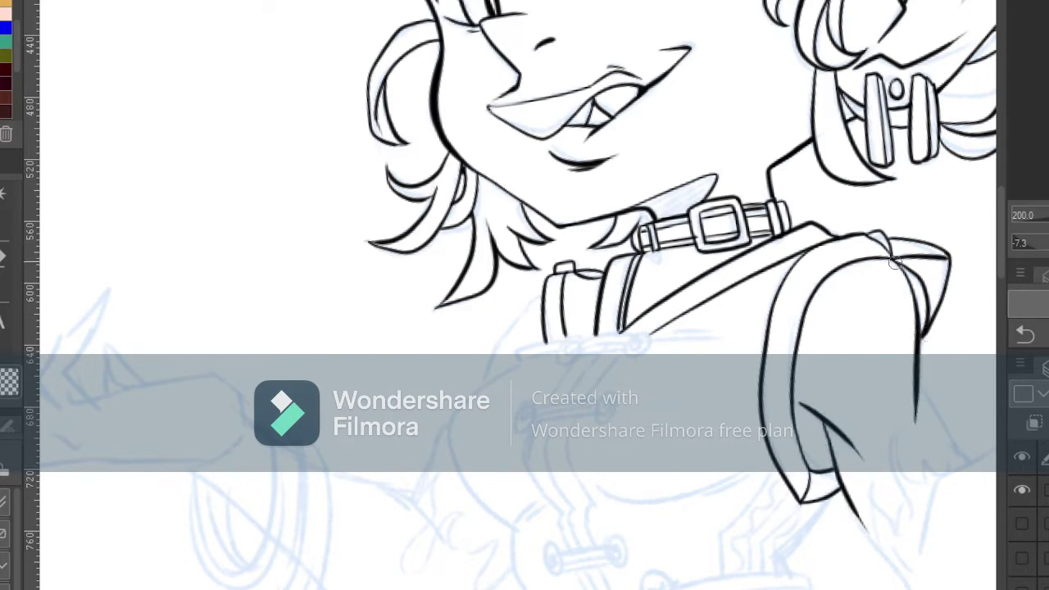
pyautogui.moveTo(856, 407); pyautogui.dragTo(867, 422)
pyautogui.moveTo(849, 410); pyautogui.dragTo(858, 421)
pyautogui.moveTo(919, 379); pyautogui.dragTo(968, 463)
# - Ink the near elbow and the forearm contours up to the wrist cuff
pyautogui.moveTo(848, 491); pyautogui.dragTo(607, 309)
pyautogui.moveTo(806, 423); pyautogui.dragTo(862, 356)
pyautogui.moveTo(661, 251)
pyautogui.mouseDown()
pyautogui.moveTo(726, 340)
pyautogui.moveTo(762, 376)
pyautogui.mouseUp()
pyautogui.moveTo(753, 375)
pyautogui.mouseDown()
pyautogui.moveTo(773, 373)
pyautogui.moveTo(862, 297)
pyautogui.mouseUp()
pyautogui.moveTo(845, 168)
pyautogui.mouseDown()
pyautogui.moveTo(756, 231)
pyautogui.moveTo(737, 299)
pyautogui.mouseUp()
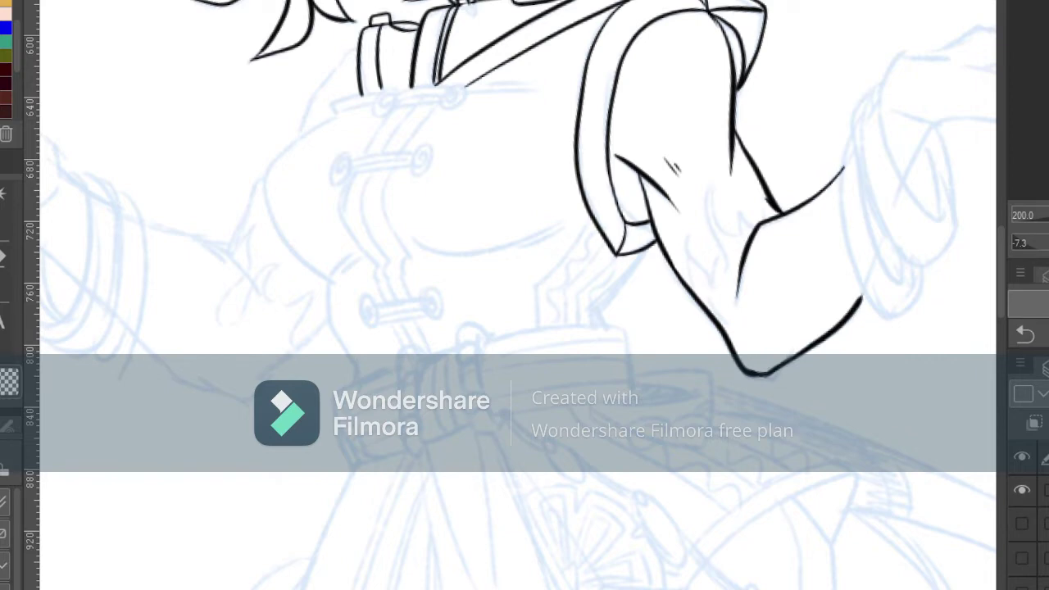
# - Ink the vest's uppermost knotted fastener and the front opening lines starting below it
pyautogui.click(1041, 241)
pyautogui.click(1041, 216)
pyautogui.click(1041, 216)
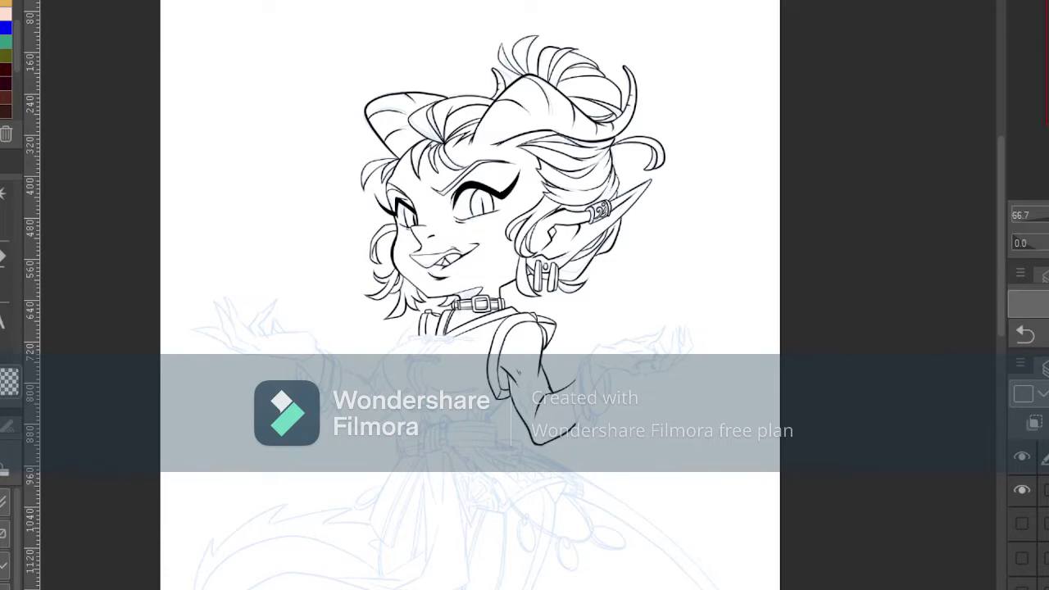
pyautogui.moveTo(518, 373); pyautogui.dragTo(524, 344)
pyautogui.hotkey('ctrl', '+')
pyautogui.hotkey('ctrl', '+')
pyautogui.moveTo(679, 281); pyautogui.dragTo(988, 168)
pyautogui.hotkey('ctrl', '+')
pyautogui.click(1046, 458)
pyautogui.moveTo(657, 194)
pyautogui.mouseDown()
pyautogui.moveTo(602, 278)
pyautogui.moveTo(698, 287)
pyautogui.moveTo(625, 330)
pyautogui.mouseUp()
pyautogui.hotkey('ctrl', 'z')
pyautogui.moveTo(682, 289); pyautogui.dragTo(645, 331)
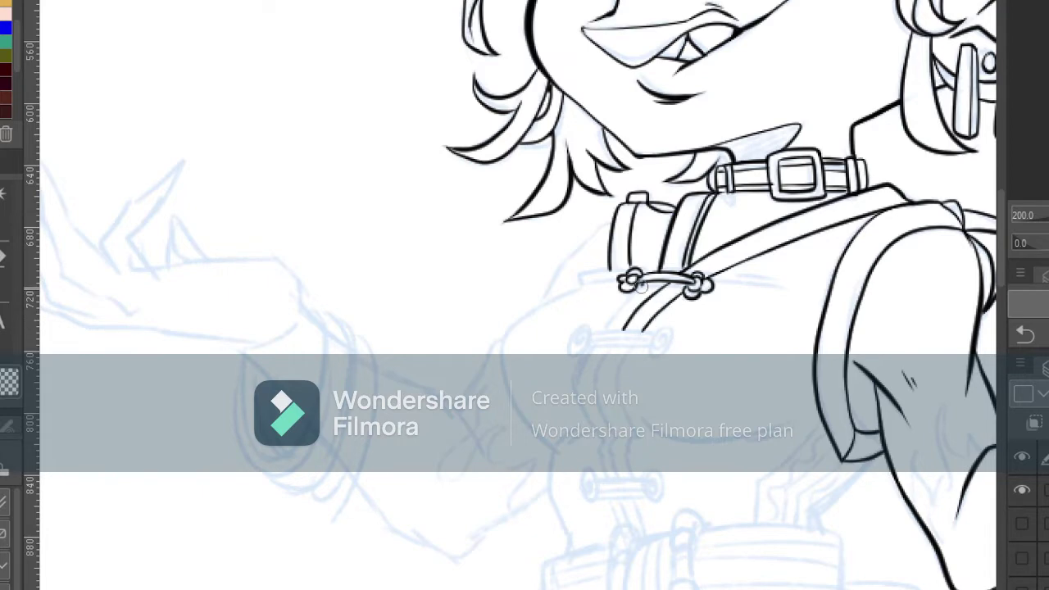
# - Ink the narrow trim running from the top fastener to the far side and the crease on its near side
pyautogui.moveTo(644, 283); pyautogui.dragTo(609, 329)
pyautogui.moveTo(617, 282); pyautogui.dragTo(574, 287)
pyautogui.moveTo(574, 288); pyautogui.dragTo(627, 288)
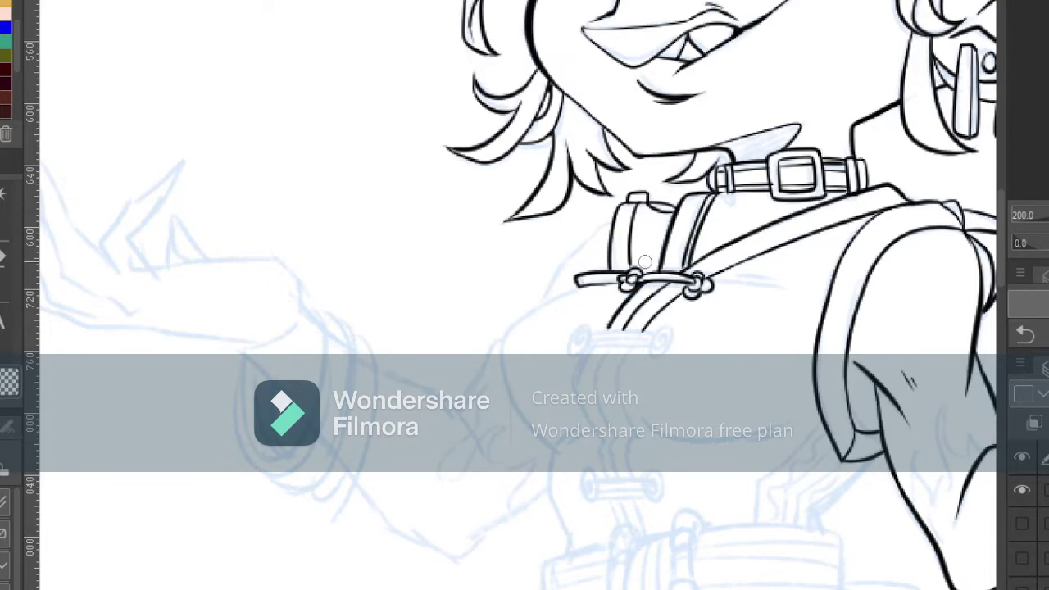
pyautogui.moveTo(956, 394); pyautogui.dragTo(970, 205)
pyautogui.moveTo(684, 188)
pyautogui.mouseDown()
pyautogui.moveTo(743, 163)
pyautogui.moveTo(727, 158)
pyautogui.mouseUp()
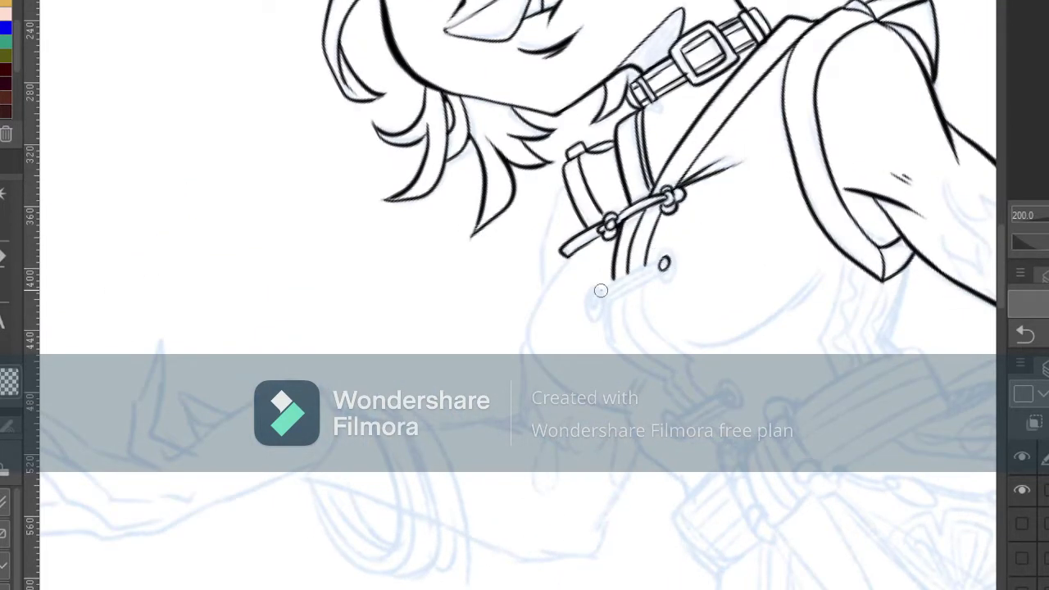
# - Ink the second knotted fastener and the curved front opening edges running down to the waist
pyautogui.moveTo(601, 290)
pyautogui.mouseDown()
pyautogui.moveTo(636, 271)
pyautogui.moveTo(661, 274)
pyautogui.moveTo(677, 255)
pyautogui.moveTo(674, 274)
pyautogui.moveTo(602, 287)
pyautogui.mouseUp()
pyautogui.moveTo(595, 294)
pyautogui.mouseDown()
pyautogui.moveTo(592, 307)
pyautogui.moveTo(609, 303)
pyautogui.mouseUp()
pyautogui.moveTo(610, 303)
pyautogui.mouseDown()
pyautogui.moveTo(607, 292)
pyautogui.moveTo(636, 309)
pyautogui.moveTo(642, 388)
pyautogui.moveTo(661, 412)
pyautogui.mouseUp()
pyautogui.moveTo(604, 322)
pyautogui.mouseDown()
pyautogui.moveTo(592, 377)
pyautogui.moveTo(631, 424)
pyautogui.mouseUp()
pyautogui.moveTo(628, 421); pyautogui.dragTo(640, 457)
pyautogui.moveTo(659, 412); pyautogui.dragTo(662, 453)
pyautogui.moveTo(618, 426); pyautogui.dragTo(674, 411)
# - Ink the fold under the bust and the vest's far outline from the chest down to the waist
pyautogui.moveTo(662, 396)
pyautogui.mouseDown()
pyautogui.moveTo(818, 371)
pyautogui.moveTo(810, 379)
pyautogui.mouseUp()
pyautogui.moveTo(579, 438); pyautogui.dragTo(599, 416)
pyautogui.moveTo(582, 276)
pyautogui.mouseDown()
pyautogui.moveTo(516, 342)
pyautogui.moveTo(579, 437)
pyautogui.mouseUp()
pyautogui.hotkey('ctrl', 'z')
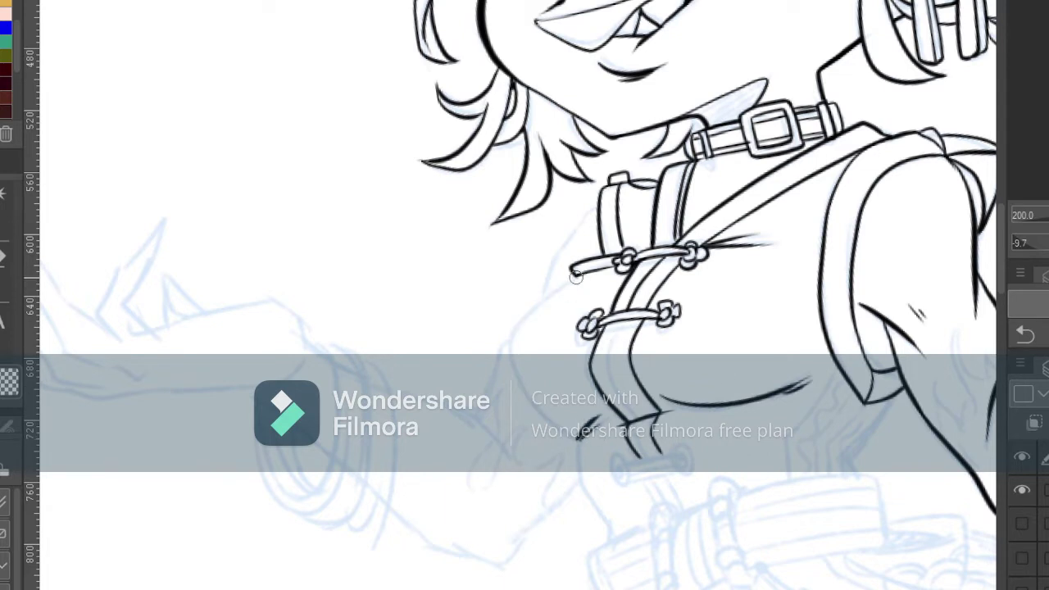
pyautogui.moveTo(576, 277)
pyautogui.mouseDown()
pyautogui.moveTo(524, 389)
pyautogui.moveTo(580, 437)
pyautogui.moveTo(582, 483)
pyautogui.moveTo(611, 540)
pyautogui.mouseUp()
# - Ink the lowest knotted fastener and the parallel front opening lines around it
pyautogui.moveTo(630, 465)
pyautogui.mouseDown()
pyautogui.moveTo(619, 472)
pyautogui.moveTo(694, 459)
pyautogui.mouseUp()
pyautogui.moveTo(692, 460); pyautogui.dragTo(605, 475)
pyautogui.moveTo(615, 484); pyautogui.dragTo(682, 505)
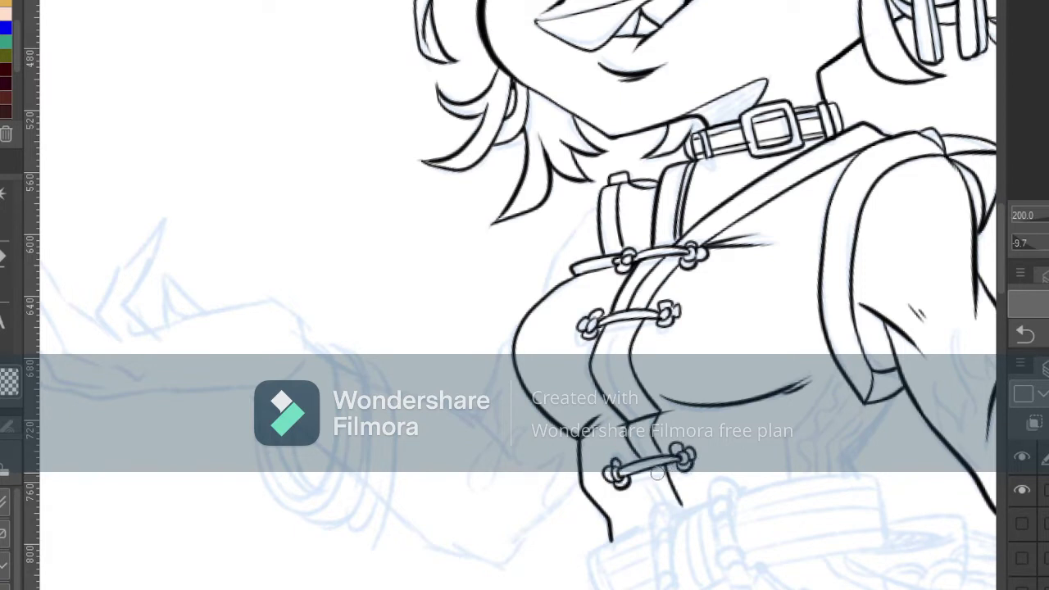
pyautogui.moveTo(656, 472); pyautogui.dragTo(666, 503)
pyautogui.moveTo(645, 473); pyautogui.dragTo(657, 503)
pyautogui.moveTo(642, 422); pyautogui.dragTo(651, 449)
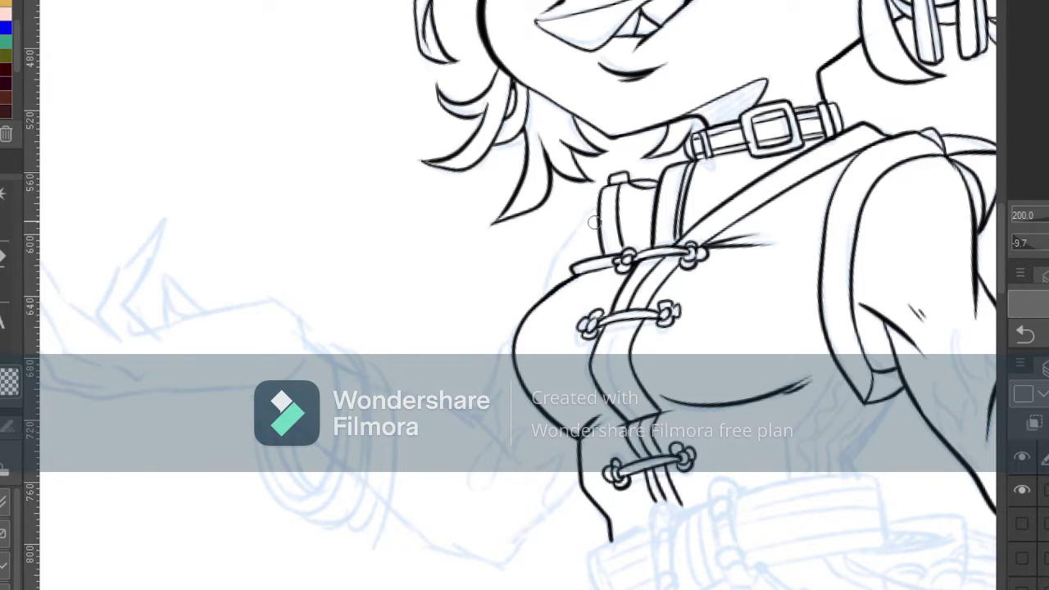
# - Ink the far shoulder, upper arm, elbow and forearm up to the cuff
pyautogui.moveTo(594, 221)
pyautogui.mouseDown()
pyautogui.moveTo(549, 273)
pyautogui.moveTo(484, 422)
pyautogui.moveTo(506, 461)
pyautogui.mouseUp()
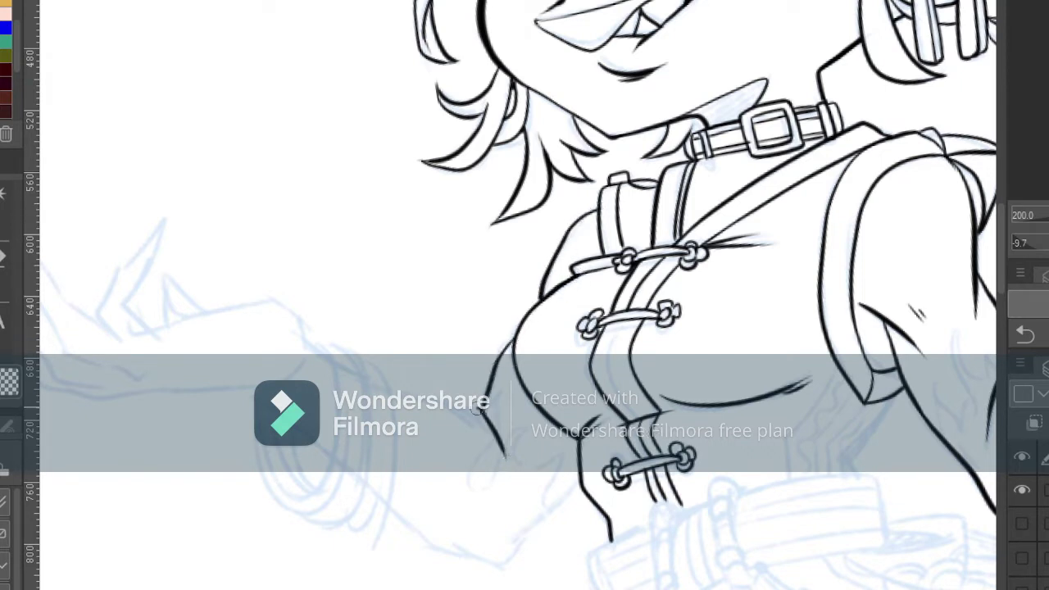
pyautogui.moveTo(396, 509)
pyautogui.mouseDown()
pyautogui.moveTo(494, 562)
pyautogui.moveTo(581, 481)
pyautogui.mouseUp()
# - Ink the vest's back contour below the near armhole and the angled trim bands on its side
pyautogui.moveTo(731, 389)
pyautogui.mouseDown()
pyautogui.moveTo(497, 344)
pyautogui.moveTo(531, 223)
pyautogui.mouseUp()
pyautogui.moveTo(706, 222); pyautogui.dragTo(650, 287)
pyautogui.moveTo(641, 282); pyautogui.dragTo(660, 308)
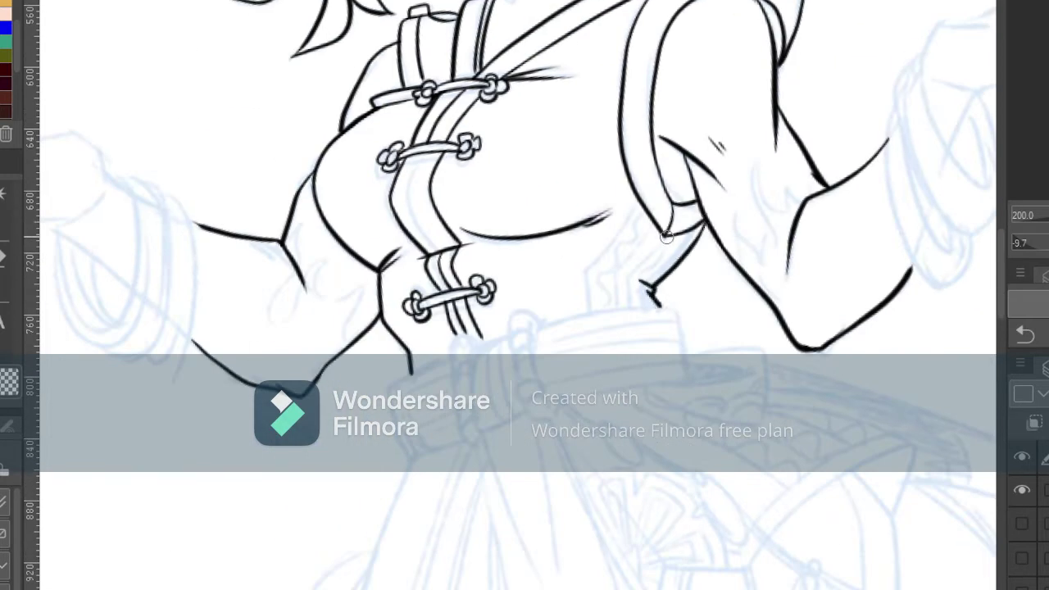
pyautogui.moveTo(667, 236)
pyautogui.mouseDown()
pyautogui.moveTo(630, 309)
pyautogui.moveTo(616, 309)
pyautogui.mouseUp()
pyautogui.moveTo(644, 218); pyautogui.dragTo(588, 313)
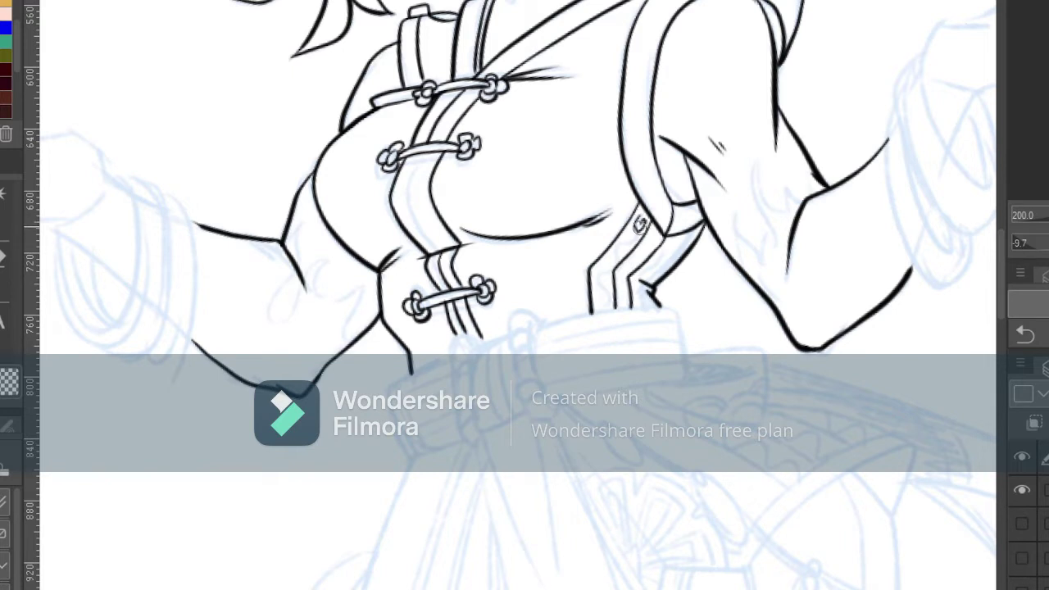
# - Decorate the vest's side trim with rows of small swirls and diamonds
pyautogui.moveTo(634, 234)
pyautogui.mouseDown()
pyautogui.moveTo(604, 277)
pyautogui.moveTo(605, 298)
pyautogui.moveTo(634, 256)
pyautogui.moveTo(620, 279)
pyautogui.moveTo(615, 306)
pyautogui.moveTo(625, 311)
pyautogui.mouseUp()
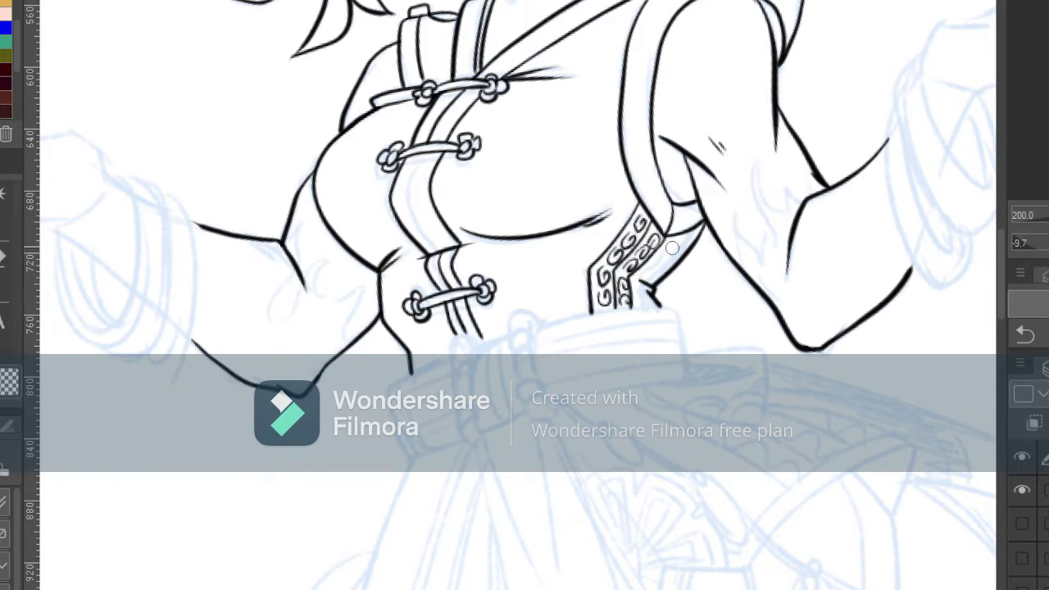
pyautogui.moveTo(674, 240); pyautogui.dragTo(680, 252)
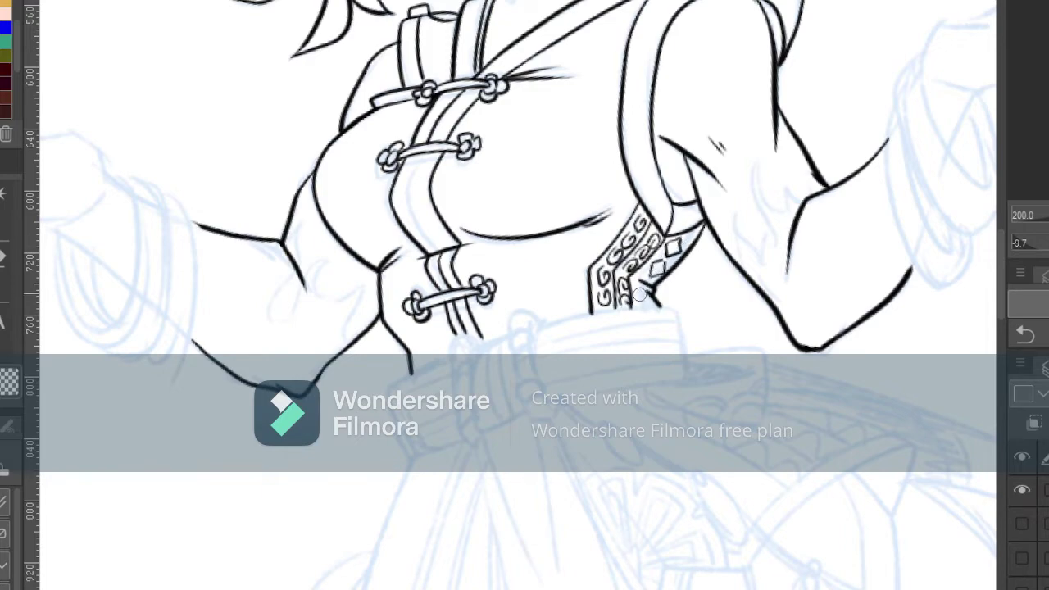
pyautogui.moveTo(645, 284); pyautogui.dragTo(638, 299)
# - Ink the collarbone lines inside the neckline below the neck collar
pyautogui.moveTo(593, 329)
pyautogui.mouseDown()
pyautogui.moveTo(603, 328)
pyautogui.moveTo(492, 586)
pyautogui.moveTo(700, 444)
pyautogui.mouseUp()
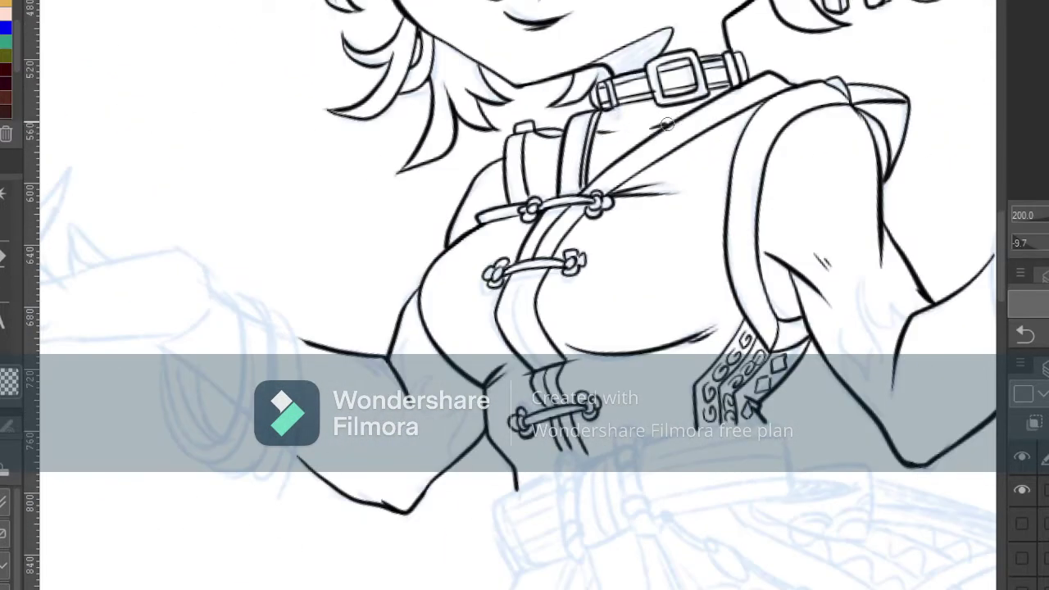
pyautogui.moveTo(628, 143)
pyautogui.mouseDown()
pyautogui.moveTo(659, 116)
pyautogui.moveTo(636, 133)
pyautogui.moveTo(685, 121)
pyautogui.mouseUp()
pyautogui.hotkey('ctrl', 'z')
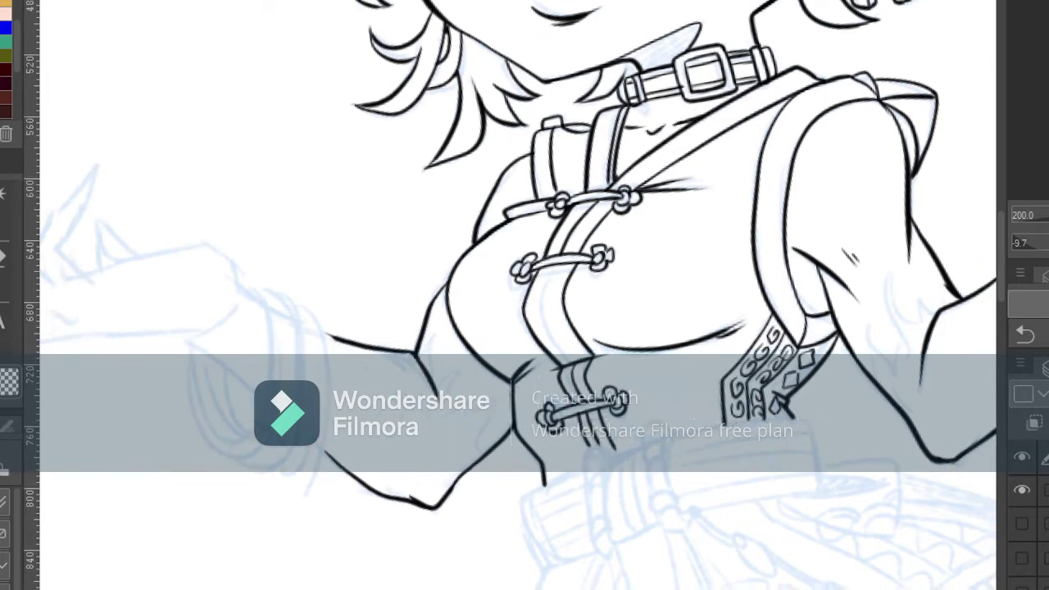
# - Ink the belt's centre section with the two segmented loops wrapping around it
pyautogui.scroll(-5, 628, 246)
pyautogui.moveTo(623, 191)
pyautogui.mouseDown()
pyautogui.moveTo(628, 181)
pyautogui.moveTo(645, 187)
pyautogui.moveTo(633, 156)
pyautogui.moveTo(660, 174)
pyautogui.moveTo(629, 218)
pyautogui.moveTo(647, 236)
pyautogui.moveTo(646, 220)
pyautogui.moveTo(639, 261)
pyautogui.moveTo(656, 153)
pyautogui.moveTo(584, 186)
pyautogui.moveTo(573, 259)
pyautogui.moveTo(623, 249)
pyautogui.mouseUp()
pyautogui.moveTo(584, 176); pyautogui.dragTo(558, 196)
pyautogui.moveTo(558, 195)
pyautogui.mouseDown()
pyautogui.moveTo(580, 193)
pyautogui.moveTo(556, 196)
pyautogui.mouseUp()
pyautogui.hotkey('ctrl', 'z')
pyautogui.hotkey('ctrl', 'z')
pyautogui.moveTo(556, 196)
pyautogui.mouseDown()
pyautogui.moveTo(561, 178)
pyautogui.moveTo(588, 175)
pyautogui.mouseUp()
pyautogui.moveTo(567, 174); pyautogui.dragTo(591, 162)
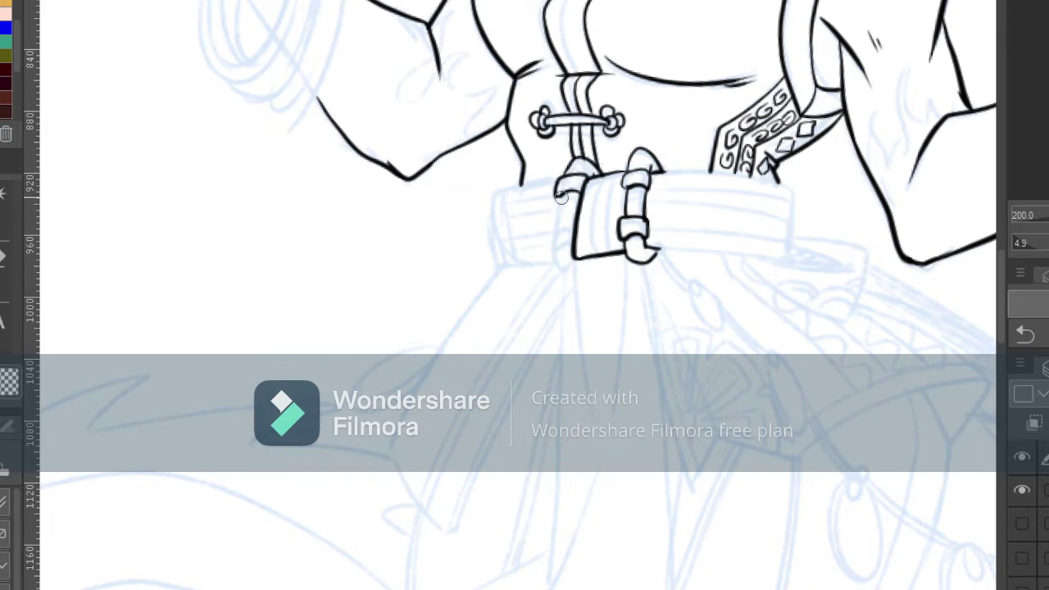
# - Ink the outer outlines of the belt's far and near sections on both sides of the loops
pyautogui.moveTo(562, 197)
pyautogui.mouseDown()
pyautogui.moveTo(576, 238)
pyautogui.moveTo(551, 250)
pyautogui.moveTo(588, 270)
pyautogui.moveTo(501, 266)
pyautogui.mouseUp()
pyautogui.moveTo(561, 175); pyautogui.dragTo(495, 192)
pyautogui.moveTo(496, 193); pyautogui.dragTo(502, 268)
pyautogui.moveTo(785, 211); pyautogui.dragTo(721, 115)
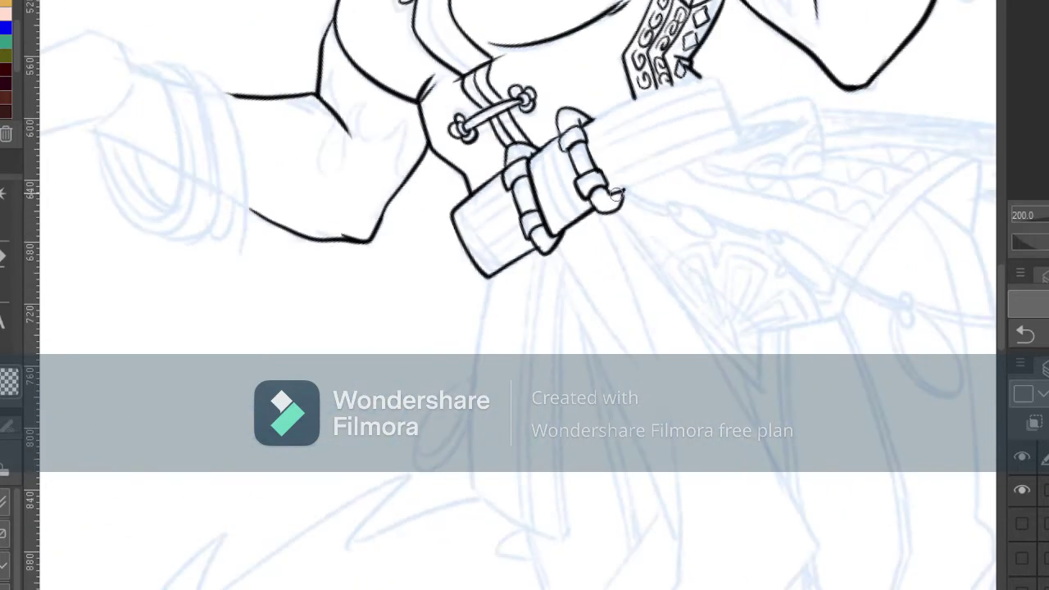
pyautogui.moveTo(617, 195); pyautogui.dragTo(742, 141)
pyautogui.moveTo(601, 116)
pyautogui.mouseDown()
pyautogui.moveTo(716, 79)
pyautogui.moveTo(742, 143)
pyautogui.mouseUp()
# - Add the lengthwise seam lines along the near section of the belt
pyautogui.moveTo(608, 182); pyautogui.dragTo(732, 127)
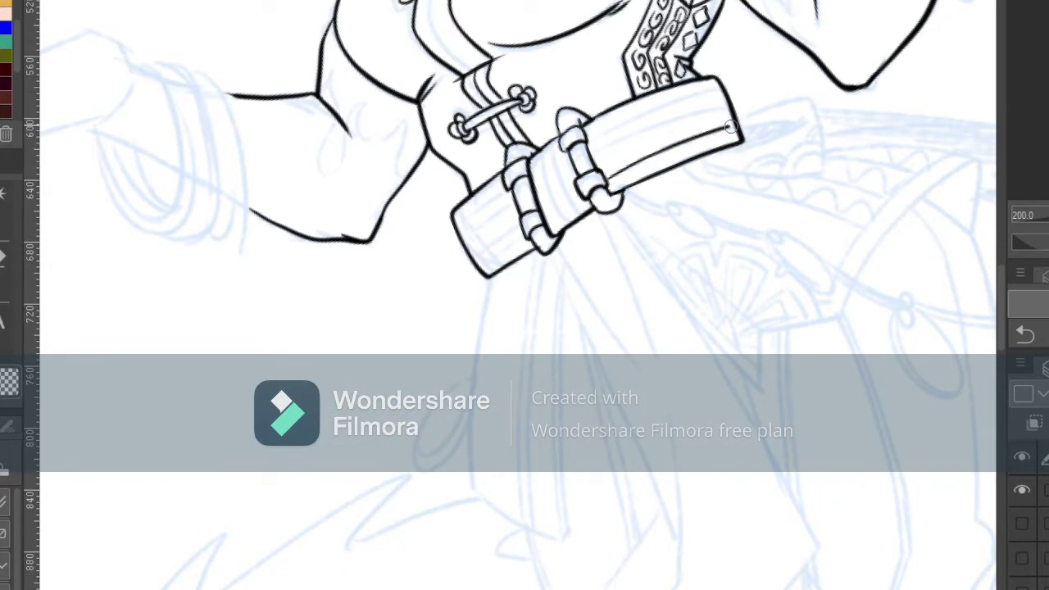
pyautogui.moveTo(590, 153)
pyautogui.mouseDown()
pyautogui.moveTo(724, 99)
pyautogui.moveTo(684, 99)
pyautogui.moveTo(625, 119)
pyautogui.moveTo(729, 87)
pyautogui.mouseUp()
pyautogui.hotkey('ctrl', 'z')
pyautogui.hotkey('ctrl', 'z')
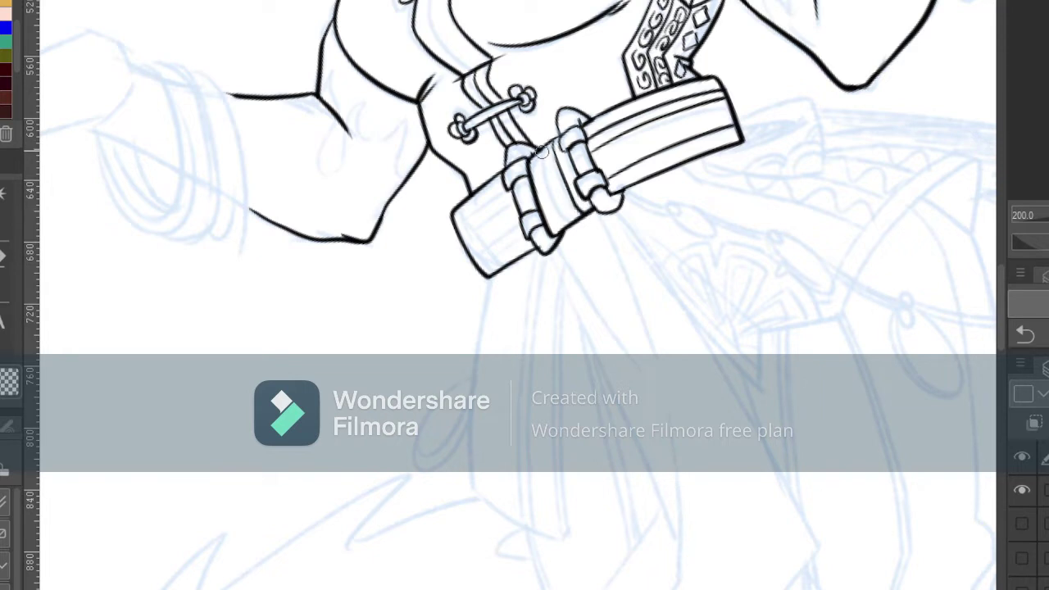
# - Add the fold lines on the belt's centre section and the lengthwise seams on its far section
pyautogui.moveTo(542, 152)
pyautogui.mouseDown()
pyautogui.moveTo(540, 234)
pyautogui.moveTo(482, 267)
pyautogui.mouseUp()
pyautogui.moveTo(514, 199)
pyautogui.mouseDown()
pyautogui.moveTo(461, 232)
pyautogui.moveTo(513, 199)
pyautogui.mouseUp()
pyautogui.hotkey('ctrl', 'z')
pyautogui.moveTo(456, 218)
pyautogui.mouseDown()
pyautogui.moveTo(510, 181)
pyautogui.moveTo(459, 218)
pyautogui.mouseUp()
pyautogui.hotkey('ctrl', 'z')
pyautogui.hotkey('ctrl', 'z')
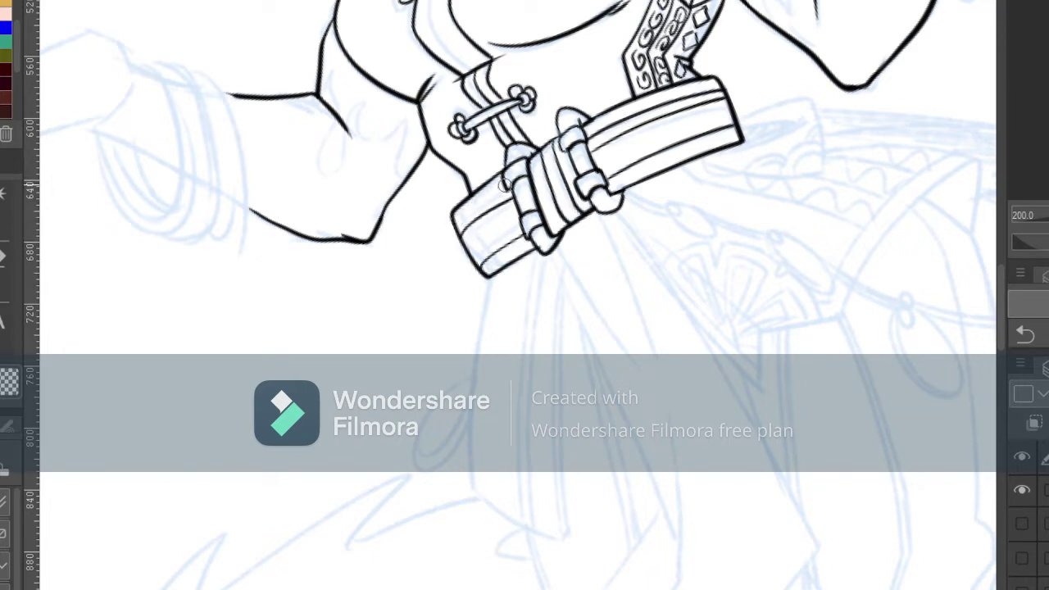
pyautogui.moveTo(506, 185); pyautogui.dragTo(458, 219)
# - Ink the sash loop hanging behind the near end of the belt, including its inner fold
pyautogui.moveTo(685, 292); pyautogui.dragTo(748, 355)
pyautogui.moveTo(710, 298); pyautogui.dragTo(738, 356)
pyautogui.moveTo(713, 293); pyautogui.dragTo(756, 360)
pyautogui.moveTo(666, 272)
pyautogui.mouseDown()
pyautogui.moveTo(696, 390)
pyautogui.moveTo(759, 358)
pyautogui.mouseUp()
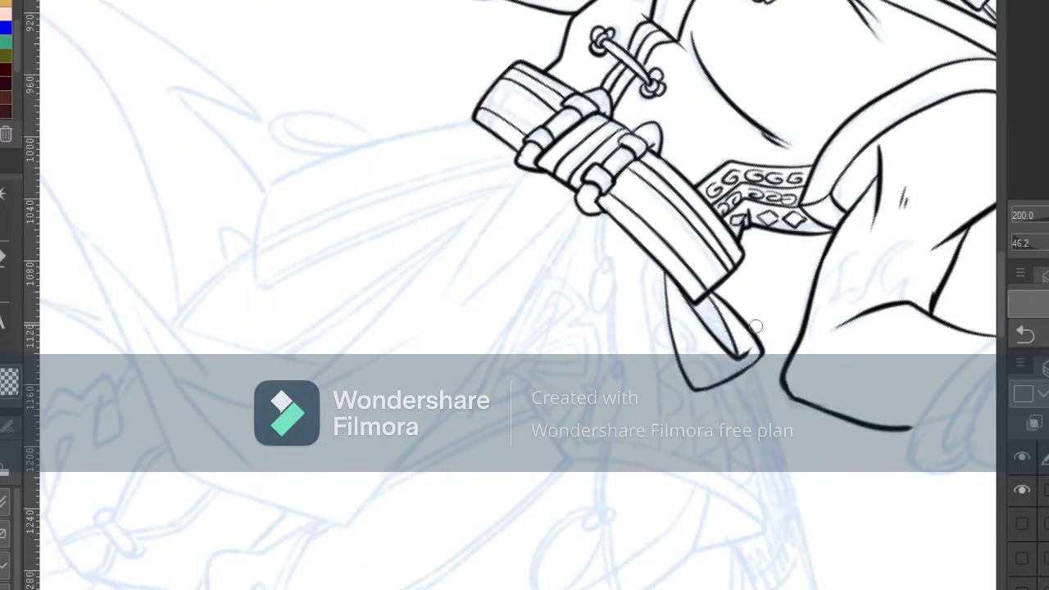
pyautogui.moveTo(651, 256); pyautogui.dragTo(642, 275)
# - Ink the outline of the pointed cloth drape flaring from the belt toward the near hip
pyautogui.hotkey('ctrl', '@')
pyautogui.moveTo(589, 227); pyautogui.dragTo(551, 199)
pyautogui.moveTo(473, 163)
pyautogui.mouseDown()
pyautogui.moveTo(511, 326)
pyautogui.moveTo(539, 387)
pyautogui.mouseUp()
pyautogui.moveTo(539, 387)
pyautogui.mouseDown()
pyautogui.moveTo(558, 330)
pyautogui.moveTo(524, 258)
pyautogui.mouseUp()
pyautogui.moveTo(558, 330)
pyautogui.mouseDown()
pyautogui.moveTo(639, 345)
pyautogui.moveTo(787, 310)
pyautogui.mouseUp()
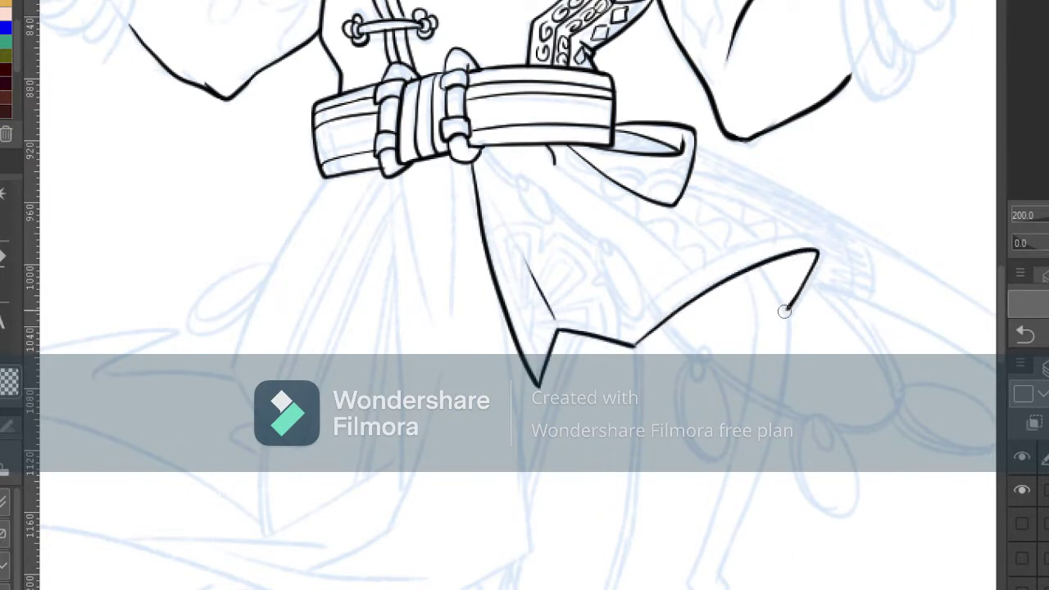
pyautogui.moveTo(693, 179); pyautogui.dragTo(819, 248)
# - Ink the cord hanging from the belt over the drape, with its oval charm and beads
pyautogui.moveTo(482, 149); pyautogui.dragTo(517, 179)
pyautogui.moveTo(516, 181); pyautogui.dragTo(557, 219)
pyautogui.moveTo(526, 187)
pyautogui.mouseDown()
pyautogui.moveTo(564, 219)
pyautogui.moveTo(526, 208)
pyautogui.moveTo(532, 229)
pyautogui.moveTo(544, 236)
pyautogui.moveTo(549, 201)
pyautogui.moveTo(605, 242)
pyautogui.mouseUp()
pyautogui.hotkey('ctrl', 'z')
pyautogui.hotkey('ctrl', 'z')
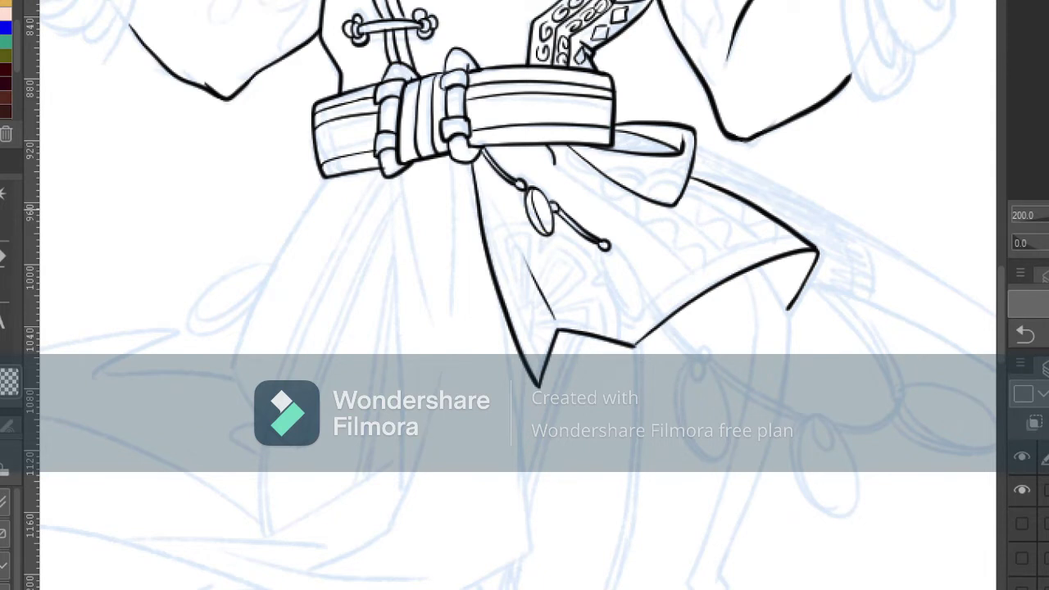
# - Ink the inner border line along the cloth drape's edge and the fan-shaped ornament in its pointed corner
pyautogui.moveTo(478, 156); pyautogui.dragTo(546, 362)
pyautogui.hotkey('ctrl', 'z')
pyautogui.moveTo(478, 159); pyautogui.dragTo(537, 356)
pyautogui.moveTo(532, 304)
pyautogui.mouseDown()
pyautogui.moveTo(528, 336)
pyautogui.moveTo(518, 236)
pyautogui.moveTo(516, 308)
pyautogui.mouseUp()
pyautogui.moveTo(524, 305)
pyautogui.mouseDown()
pyautogui.moveTo(521, 244)
pyautogui.moveTo(519, 306)
pyautogui.moveTo(547, 243)
pyautogui.moveTo(597, 271)
pyautogui.moveTo(618, 318)
pyautogui.moveTo(561, 270)
pyautogui.moveTo(590, 241)
pyautogui.mouseUp()
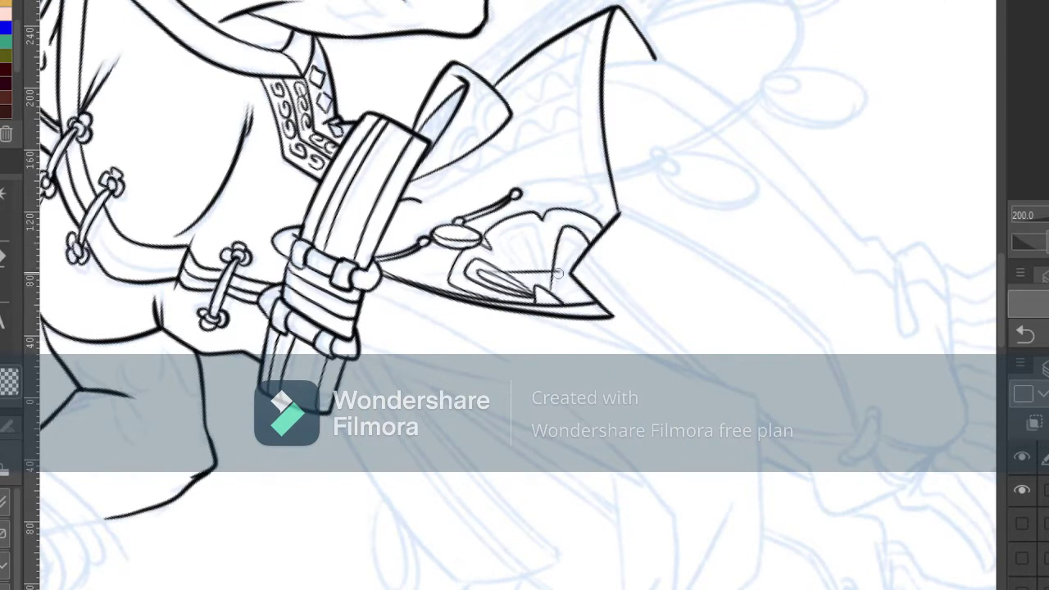
pyautogui.moveTo(555, 294)
pyautogui.mouseDown()
pyautogui.moveTo(572, 271)
pyautogui.moveTo(555, 296)
pyautogui.moveTo(502, 246)
pyautogui.mouseUp()
pyautogui.moveTo(525, 287)
pyautogui.mouseDown()
pyautogui.moveTo(510, 236)
pyautogui.moveTo(500, 255)
pyautogui.mouseUp()
pyautogui.moveTo(534, 185); pyautogui.dragTo(904, 221)
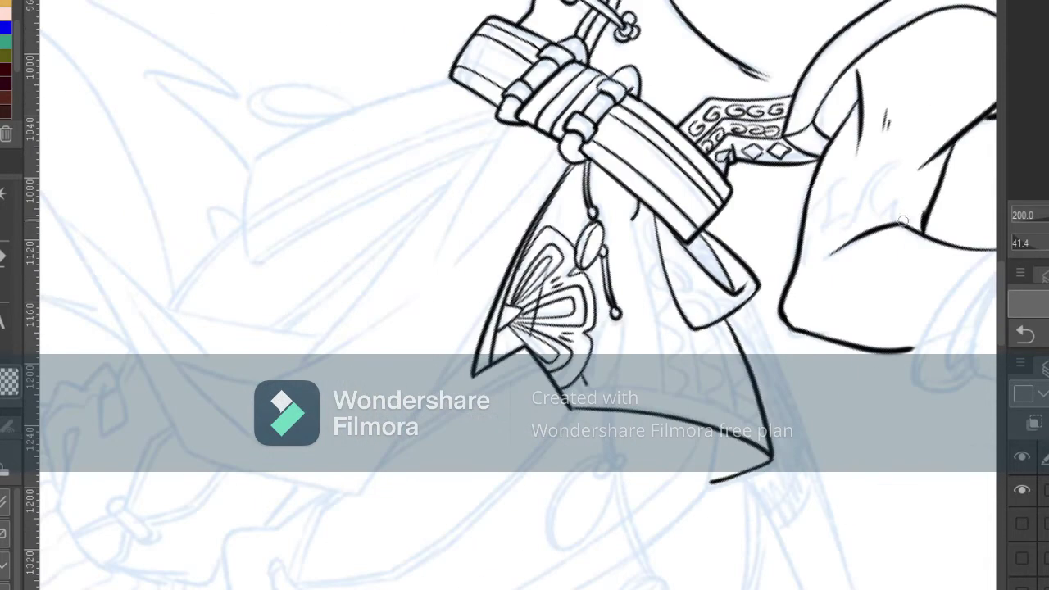
# - Extend the beaded cord down over the drape's hem, with a second oval charm and a larger one hanging from it
pyautogui.moveTo(597, 343)
pyautogui.mouseDown()
pyautogui.moveTo(617, 317)
pyautogui.moveTo(614, 451)
pyautogui.mouseUp()
pyautogui.moveTo(607, 385); pyautogui.dragTo(608, 452)
pyautogui.moveTo(610, 451)
pyautogui.mouseDown()
pyautogui.moveTo(577, 540)
pyautogui.moveTo(575, 480)
pyautogui.moveTo(610, 465)
pyautogui.moveTo(553, 523)
pyautogui.moveTo(612, 460)
pyautogui.moveTo(548, 528)
pyautogui.moveTo(559, 538)
pyautogui.moveTo(555, 489)
pyautogui.moveTo(560, 541)
pyautogui.mouseUp()
pyautogui.hotkey('ctrl', 'z')
pyautogui.hotkey('ctrl', 'z')
pyautogui.hotkey('ctrl', 'z')
pyautogui.click(3, 257)
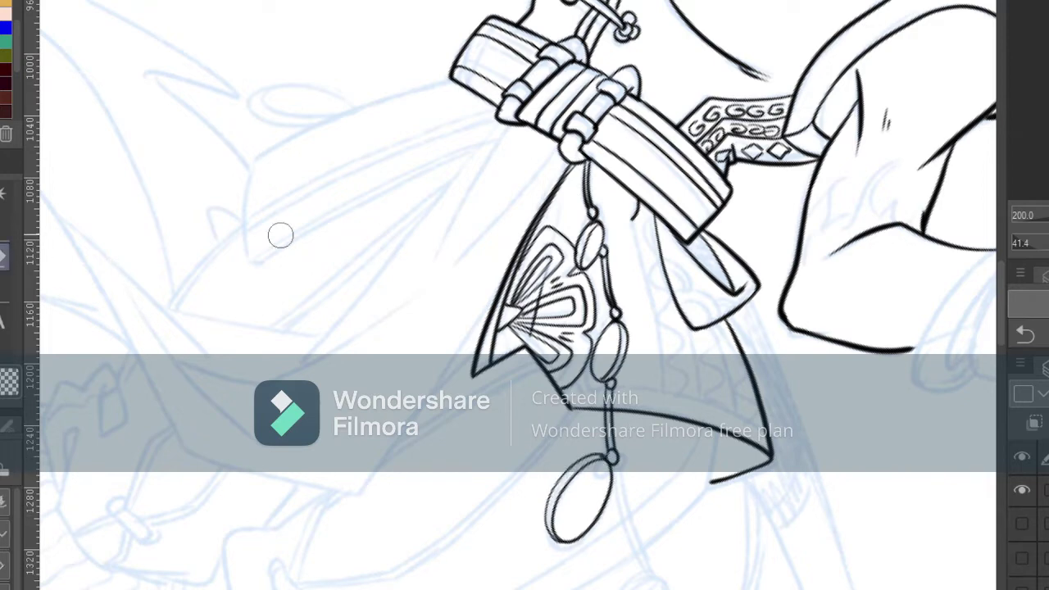
pyautogui.click(2, 251)
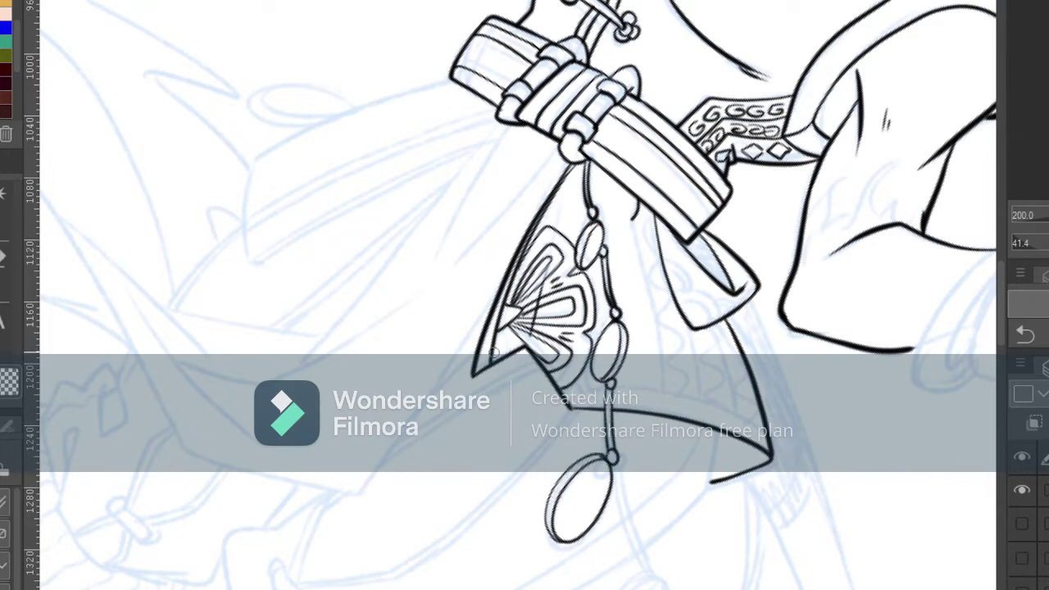
# - Ink the cord's double-lined loop below the drape, curving back up to the hem, with another oval charm and end bead
pyautogui.moveTo(906, 457); pyautogui.dragTo(902, 153)
pyautogui.moveTo(609, 160)
pyautogui.mouseDown()
pyautogui.moveTo(651, 268)
pyautogui.moveTo(611, 367)
pyautogui.mouseUp()
pyautogui.hotkey('ctrl', 'z')
pyautogui.moveTo(648, 275)
pyautogui.mouseDown()
pyautogui.moveTo(660, 289)
pyautogui.moveTo(651, 275)
pyautogui.moveTo(616, 357)
pyautogui.moveTo(729, 318)
pyautogui.moveTo(723, 325)
pyautogui.mouseUp()
pyautogui.hotkey('ctrl', 'z')
pyautogui.moveTo(661, 300)
pyautogui.mouseDown()
pyautogui.moveTo(734, 321)
pyautogui.moveTo(686, 325)
pyautogui.moveTo(732, 322)
pyautogui.mouseUp()
pyautogui.hotkey('ctrl', 'z')
pyautogui.moveTo(740, 314); pyautogui.dragTo(732, 317)
pyautogui.moveTo(748, 167); pyautogui.dragTo(741, 305)
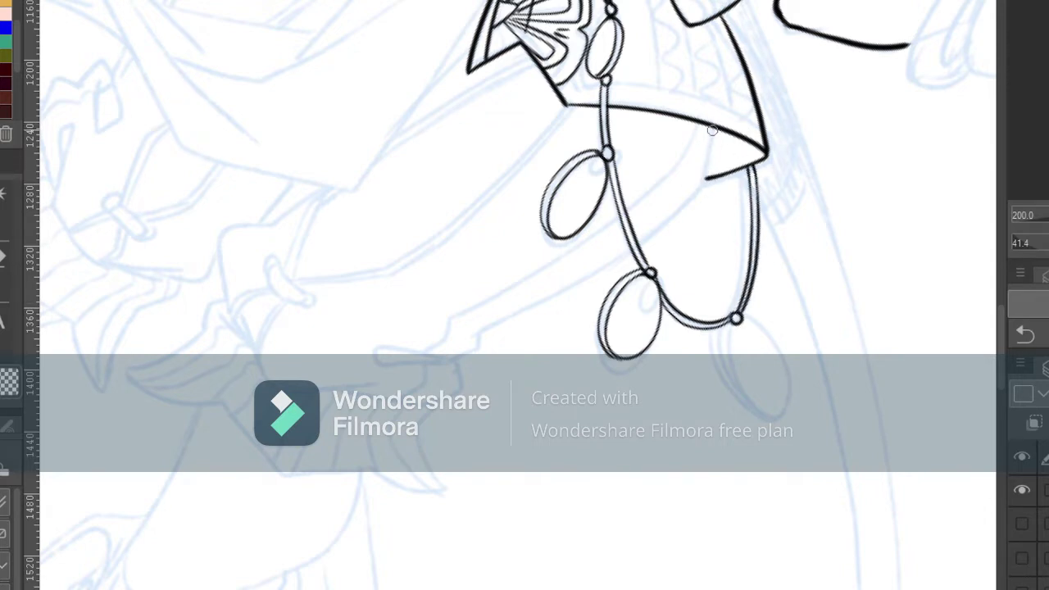
# - Ink the underside fold at the drape's far corner and the leg outline running down from beneath its hem
pyautogui.moveTo(713, 128)
pyautogui.mouseDown()
pyautogui.moveTo(703, 186)
pyautogui.moveTo(633, 250)
pyautogui.moveTo(480, 345)
pyautogui.moveTo(373, 354)
pyautogui.moveTo(455, 362)
pyautogui.moveTo(413, 407)
pyautogui.mouseUp()
pyautogui.moveTo(971, 35); pyautogui.dragTo(790, 223)
pyautogui.moveTo(369, 181); pyautogui.dragTo(734, 291)
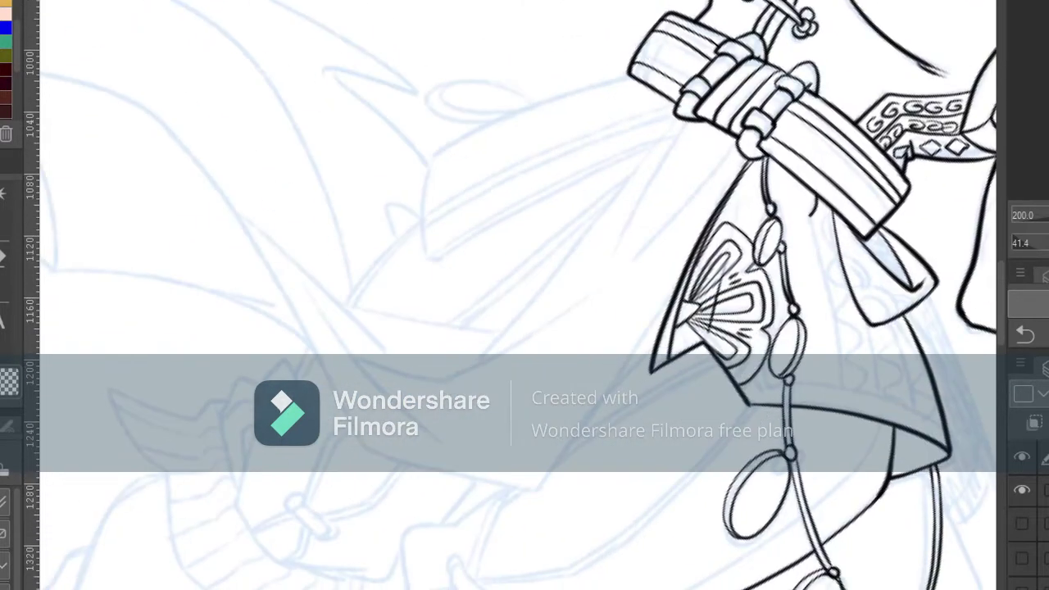
# - Ink the side edges and upper folds of the long cloth panel hanging from the centre of the belt
pyautogui.moveTo(736, 141); pyautogui.dragTo(623, 271)
pyautogui.moveTo(698, 121)
pyautogui.mouseDown()
pyautogui.moveTo(626, 238)
pyautogui.moveTo(475, 363)
pyautogui.mouseUp()
pyautogui.hotkey('ctrl', 'z')
pyautogui.moveTo(354, 359)
pyautogui.mouseDown()
pyautogui.moveTo(465, 396)
pyautogui.moveTo(461, 386)
pyautogui.mouseUp()
pyautogui.moveTo(450, 382); pyautogui.dragTo(579, 304)
pyautogui.press('r')
pyautogui.moveTo(629, 159)
pyautogui.mouseDown()
pyautogui.moveTo(748, 39)
pyautogui.moveTo(782, 317)
pyautogui.moveTo(623, 386)
pyautogui.mouseUp()
pyautogui.hotkey('ctrl', 'z')
# - Ink the panel's long sweeping tail with its curved end, underside edge and small tassel cap
pyautogui.moveTo(782, 307)
pyautogui.mouseDown()
pyautogui.moveTo(619, 388)
pyautogui.moveTo(269, 279)
pyautogui.moveTo(49, 386)
pyautogui.moveTo(240, 442)
pyautogui.mouseUp()
pyautogui.hotkey('ctrl', 'z')
pyautogui.moveTo(49, 386)
pyautogui.mouseDown()
pyautogui.moveTo(136, 377)
pyautogui.moveTo(241, 462)
pyautogui.moveTo(214, 474)
pyautogui.mouseUp()
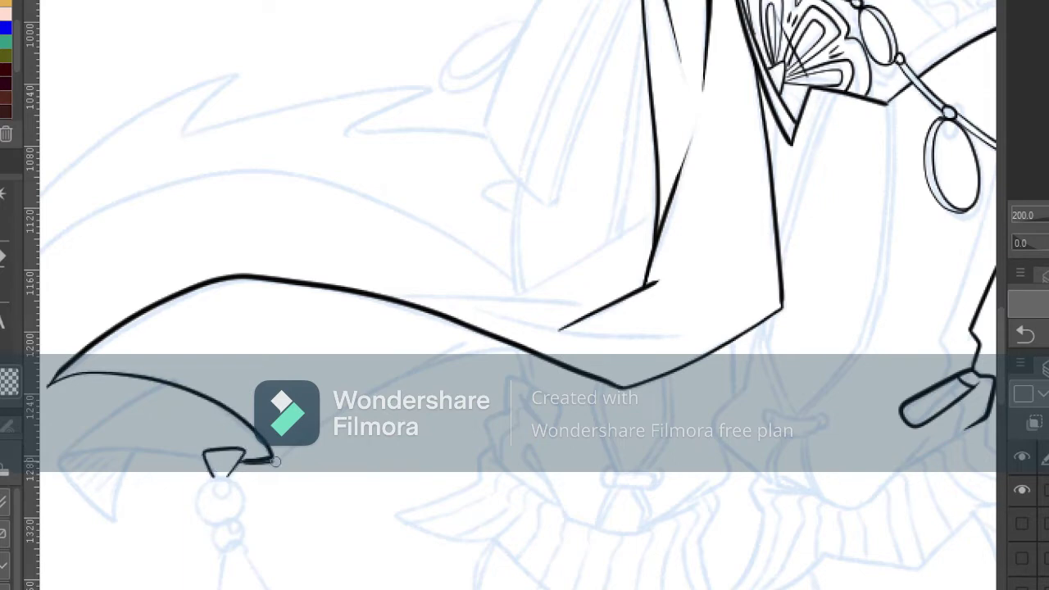
pyautogui.moveTo(276, 462); pyautogui.dragTo(490, 338)
pyautogui.moveTo(356, 398); pyautogui.dragTo(522, 348)
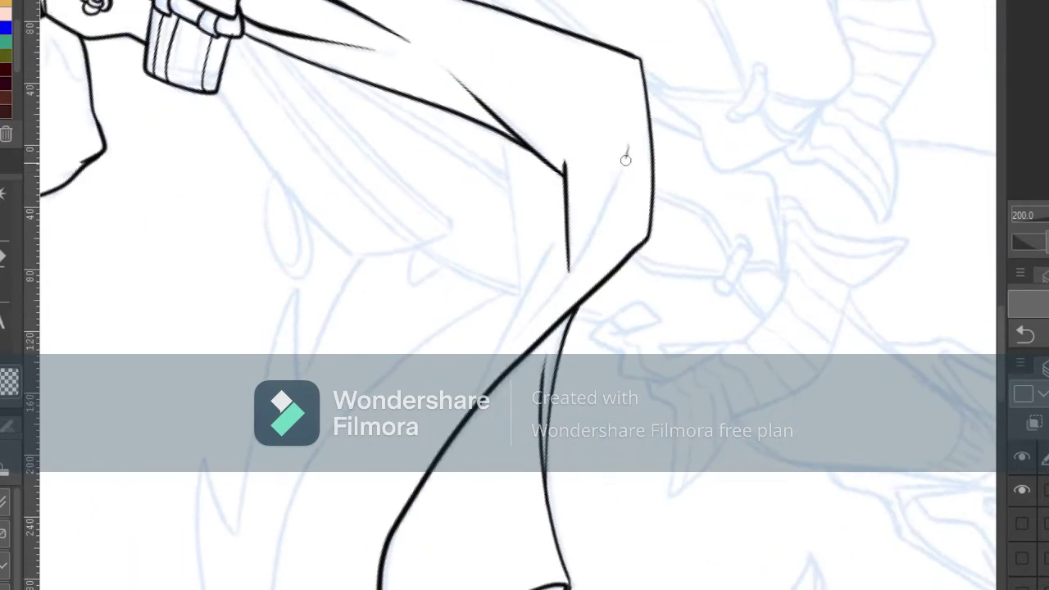
# - Add the crossing fold lines at the bend of the long panel and the edge of the layer behind it
pyautogui.moveTo(625, 159); pyautogui.dragTo(505, 362)
pyautogui.moveTo(557, 228); pyautogui.dragTo(469, 410)
pyautogui.moveTo(500, 155); pyautogui.dragTo(515, 299)
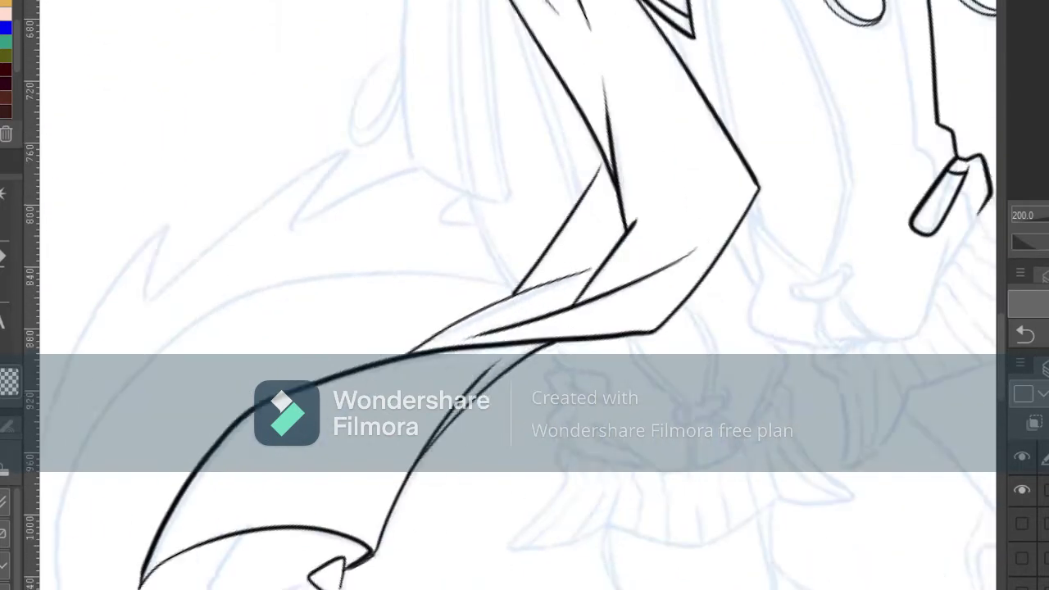
pyautogui.moveTo(525, 229); pyautogui.dragTo(558, 368)
pyautogui.moveTo(542, 133); pyautogui.dragTo(601, 354)
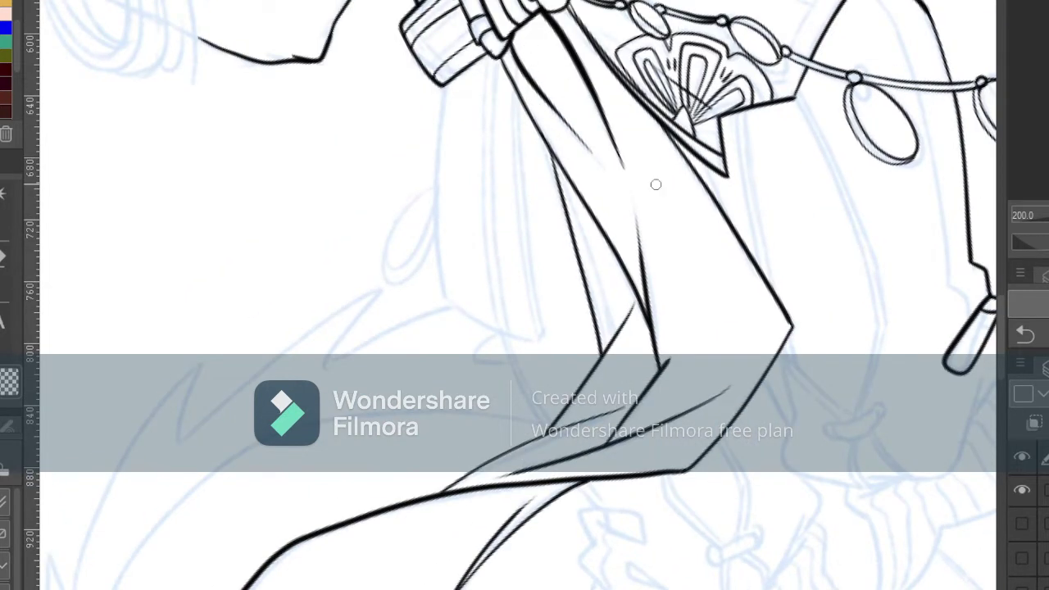
# - Ink the shorter sash end hanging beside the long panel, including its hem and lengthwise stripes
pyautogui.moveTo(521, 103)
pyautogui.mouseDown()
pyautogui.moveTo(550, 333)
pyautogui.moveTo(522, 226)
pyautogui.moveTo(544, 332)
pyautogui.moveTo(441, 283)
pyautogui.mouseUp()
pyautogui.moveTo(447, 85); pyautogui.dragTo(442, 302)
pyautogui.moveTo(492, 49)
pyautogui.mouseDown()
pyautogui.moveTo(483, 273)
pyautogui.moveTo(497, 322)
pyautogui.mouseUp()
pyautogui.moveTo(498, 62)
pyautogui.mouseDown()
pyautogui.moveTo(493, 149)
pyautogui.moveTo(516, 324)
pyautogui.mouseUp()
pyautogui.hotkey('ctrl', 'z')
pyautogui.hotkey('ctrl', 'z')
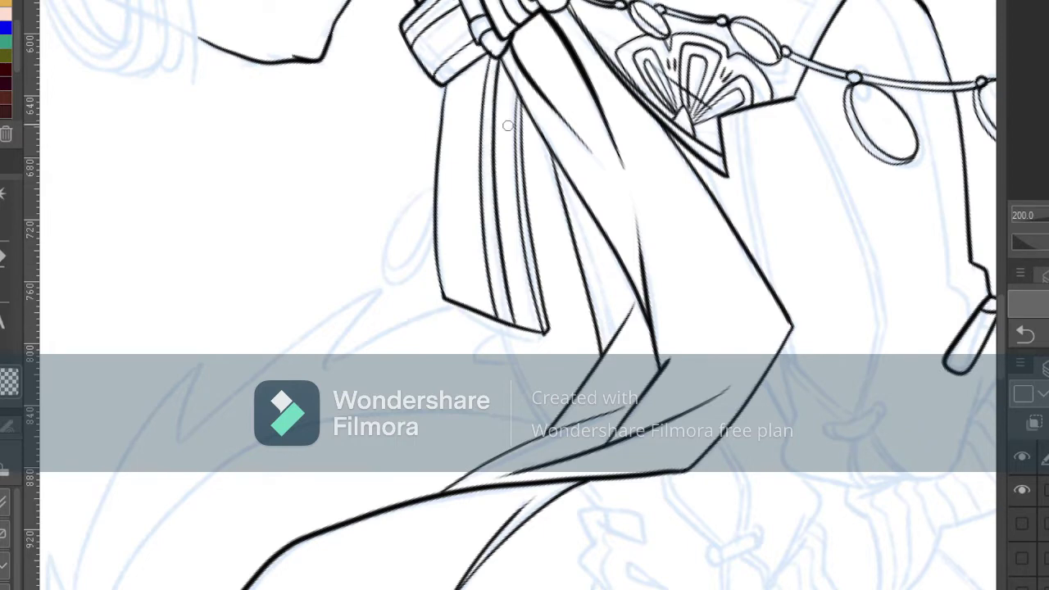
pyautogui.press('e')
pyautogui.scroll(-5, 306, 134)
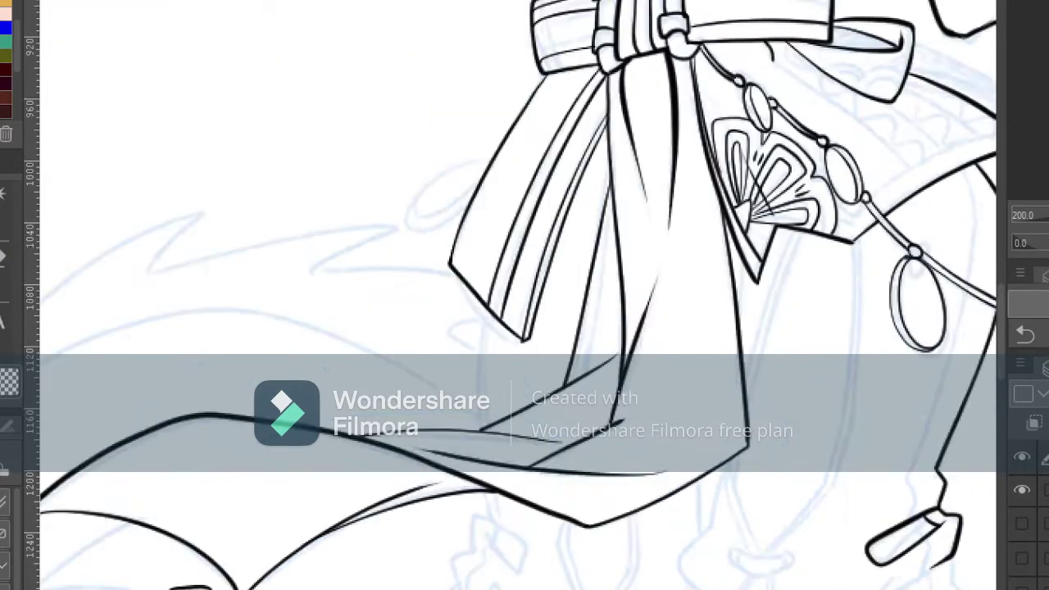
# - Ink the side stripe and gathered lower edge of the trouser leg beneath the charms, with its flared ruffle outline
pyautogui.moveTo(820, 7)
pyautogui.mouseDown()
pyautogui.moveTo(824, 123)
pyautogui.moveTo(764, 315)
pyautogui.moveTo(783, 344)
pyautogui.mouseUp()
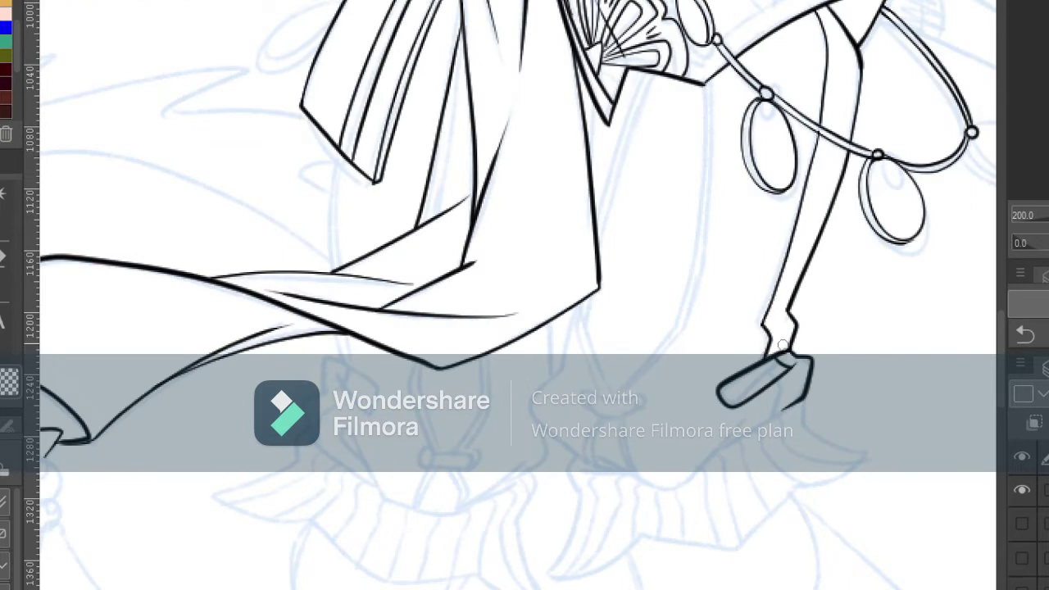
pyautogui.moveTo(653, 487); pyautogui.dragTo(797, 402)
pyautogui.moveTo(574, 304)
pyautogui.mouseDown()
pyautogui.moveTo(574, 331)
pyautogui.moveTo(533, 410)
pyautogui.moveTo(636, 473)
pyautogui.moveTo(582, 466)
pyautogui.moveTo(574, 577)
pyautogui.moveTo(644, 537)
pyautogui.moveTo(797, 490)
pyautogui.mouseUp()
pyautogui.hotkey('ctrl', 'z')
pyautogui.moveTo(644, 536)
pyautogui.mouseDown()
pyautogui.moveTo(778, 511)
pyautogui.moveTo(731, 553)
pyautogui.moveTo(797, 489)
pyautogui.mouseUp()
pyautogui.hotkey('ctrl', 'z')
pyautogui.moveTo(797, 488); pyautogui.dragTo(852, 473)
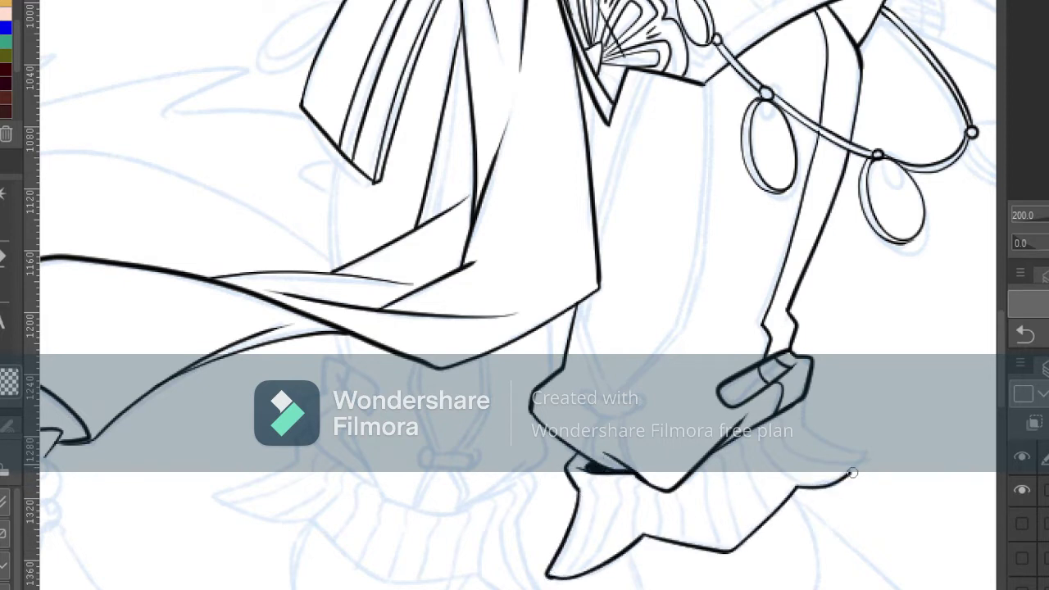
pyautogui.moveTo(810, 420); pyautogui.dragTo(869, 449)
# - Ink the other trouser leg's gathered hem, jagged side folds, small tab and the side stripe behind the sash
pyautogui.moveTo(538, 422)
pyautogui.mouseDown()
pyautogui.moveTo(772, 310)
pyautogui.moveTo(772, 352)
pyautogui.moveTo(723, 379)
pyautogui.mouseUp()
pyautogui.moveTo(767, 342)
pyautogui.mouseDown()
pyautogui.moveTo(696, 399)
pyautogui.moveTo(626, 391)
pyautogui.moveTo(579, 324)
pyautogui.moveTo(600, 347)
pyautogui.mouseUp()
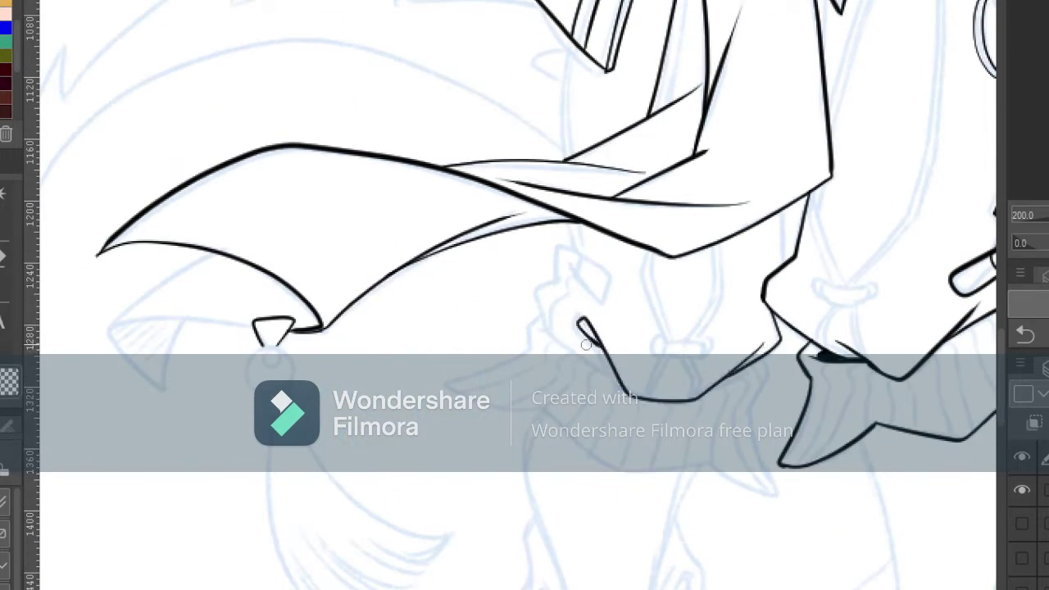
pyautogui.moveTo(541, 327)
pyautogui.mouseDown()
pyautogui.moveTo(625, 383)
pyautogui.moveTo(556, 282)
pyautogui.mouseUp()
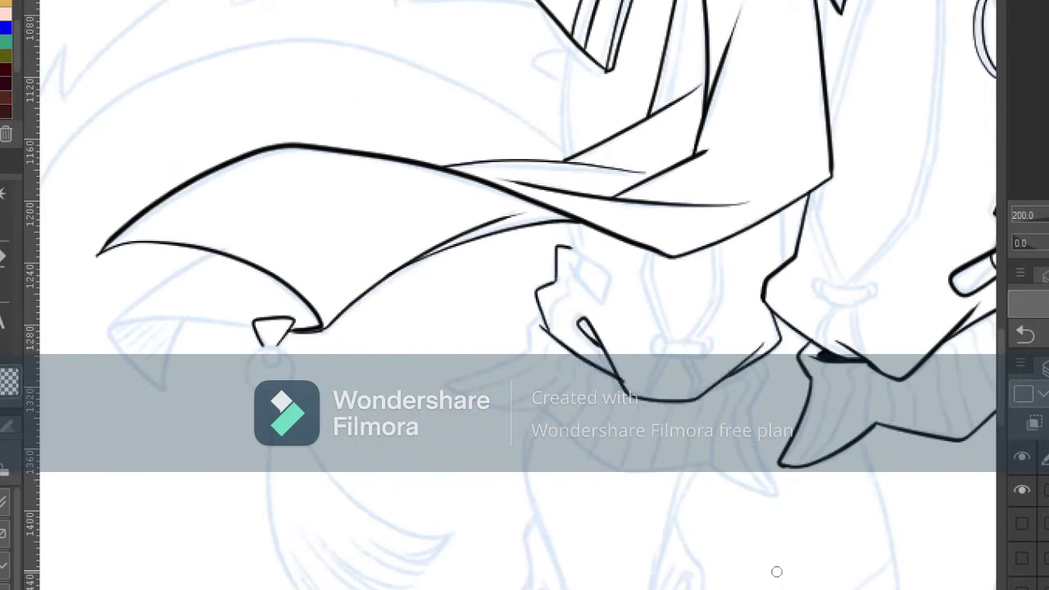
pyautogui.moveTo(570, 231)
pyautogui.mouseDown()
pyautogui.moveTo(603, 300)
pyautogui.moveTo(572, 290)
pyautogui.mouseUp()
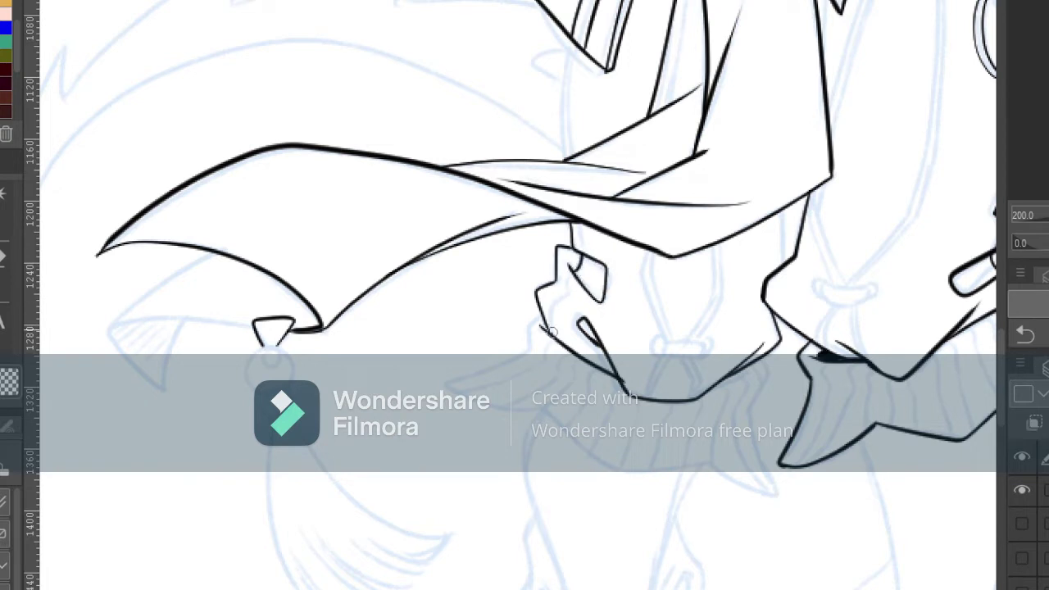
pyautogui.moveTo(550, 332)
pyautogui.mouseDown()
pyautogui.moveTo(586, 249)
pyautogui.moveTo(584, 220)
pyautogui.mouseUp()
pyautogui.moveTo(567, 156)
pyautogui.mouseDown()
pyautogui.moveTo(584, 35)
pyautogui.moveTo(578, 156)
pyautogui.mouseUp()
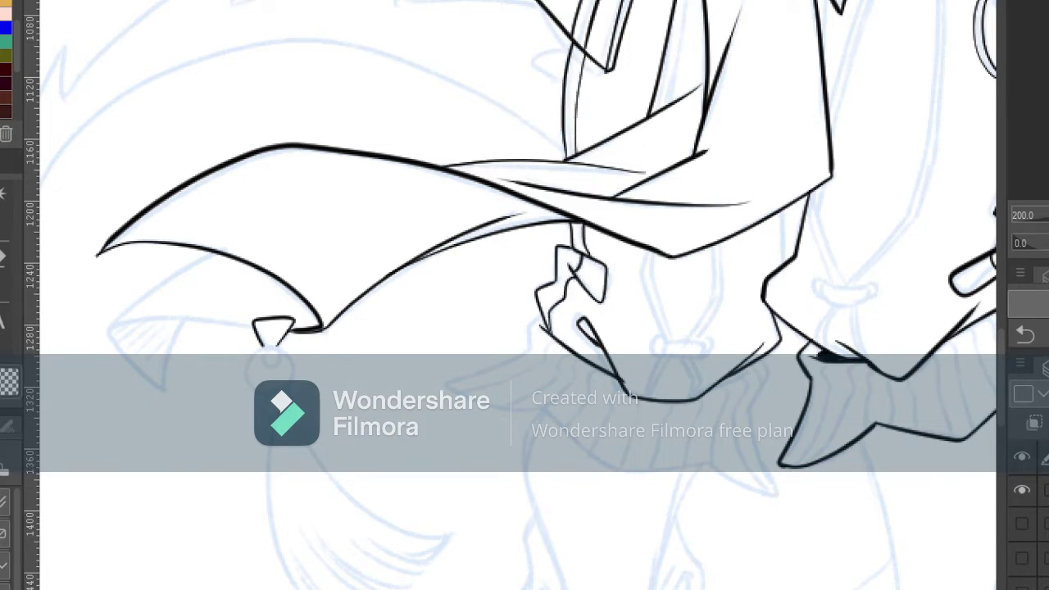
# - Ink the toggle and double cords on the trouser leg beneath the long panel, with the arched opening at its hem
pyautogui.moveTo(662, 349)
pyautogui.mouseDown()
pyautogui.moveTo(680, 336)
pyautogui.moveTo(698, 359)
pyautogui.moveTo(716, 336)
pyautogui.moveTo(710, 361)
pyautogui.moveTo(656, 397)
pyautogui.mouseUp()
pyautogui.hotkey('ctrl', 'z')
pyautogui.moveTo(670, 356); pyautogui.dragTo(646, 398)
pyautogui.moveTo(681, 360); pyautogui.dragTo(695, 399)
pyautogui.moveTo(691, 340)
pyautogui.mouseDown()
pyautogui.moveTo(719, 244)
pyautogui.moveTo(695, 342)
pyautogui.moveTo(651, 249)
pyautogui.moveTo(671, 341)
pyautogui.mouseUp()
pyautogui.moveTo(777, 270); pyautogui.dragTo(795, 200)
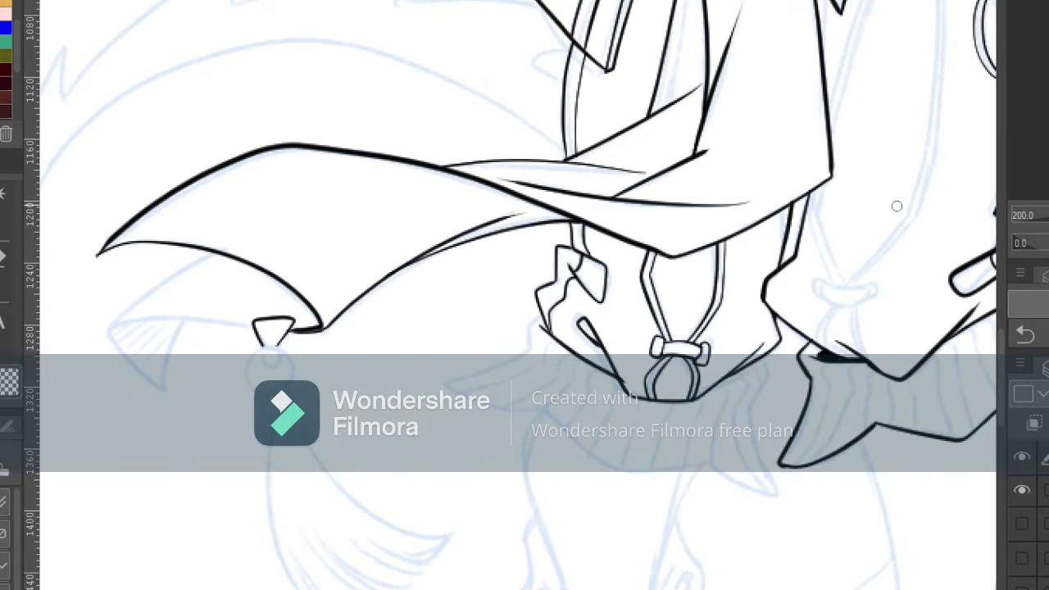
# - Ink the toggle on the trouser leg beneath the charms, with its lower opening and the long double cords above
pyautogui.moveTo(840, 306)
pyautogui.mouseDown()
pyautogui.moveTo(871, 289)
pyautogui.moveTo(872, 303)
pyautogui.mouseUp()
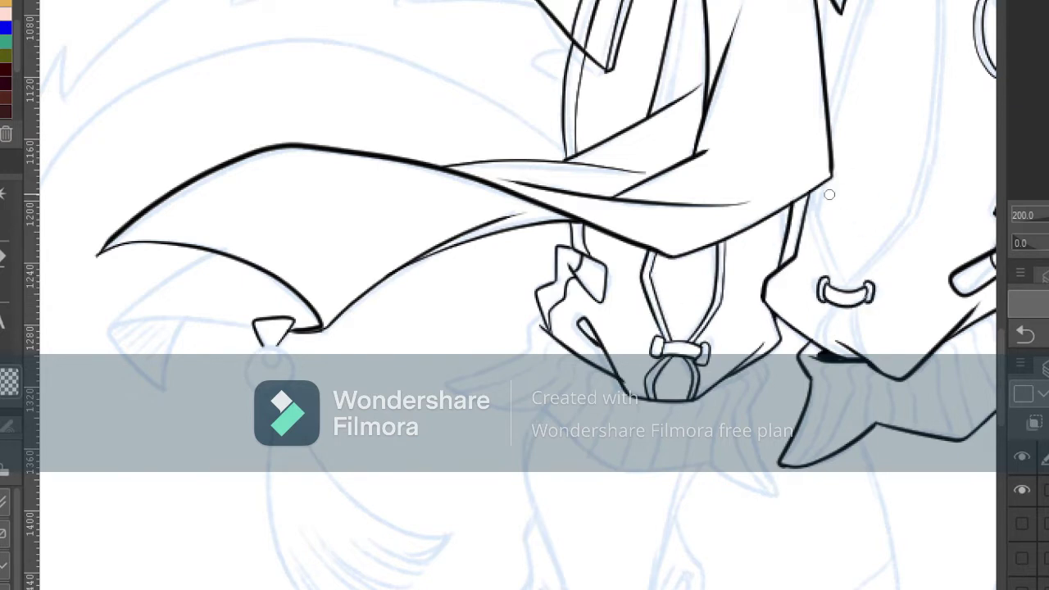
pyautogui.moveTo(824, 183)
pyautogui.mouseDown()
pyautogui.moveTo(824, 232)
pyautogui.moveTo(814, 214)
pyautogui.moveTo(833, 305)
pyautogui.moveTo(830, 349)
pyautogui.mouseUp()
pyautogui.moveTo(833, 307); pyautogui.dragTo(822, 348)
pyautogui.moveTo(853, 308); pyautogui.dragTo(864, 358)
pyautogui.moveTo(862, 304); pyautogui.dragTo(875, 368)
pyautogui.moveTo(874, 279); pyautogui.dragTo(717, 446)
pyautogui.moveTo(731, 135)
pyautogui.mouseDown()
pyautogui.moveTo(674, 298)
pyautogui.moveTo(672, 274)
pyautogui.moveTo(726, 150)
pyautogui.moveTo(674, 311)
pyautogui.moveTo(674, 287)
pyautogui.mouseUp()
pyautogui.hotkey('ctrl', 'z')
pyautogui.hotkey('ctrl', 'z')
pyautogui.moveTo(781, 141)
pyautogui.mouseDown()
pyautogui.moveTo(764, 353)
pyautogui.moveTo(699, 450)
pyautogui.mouseUp()
pyautogui.moveTo(789, 136)
pyautogui.mouseDown()
pyautogui.moveTo(787, 263)
pyautogui.moveTo(761, 378)
pyautogui.moveTo(702, 456)
pyautogui.mouseUp()
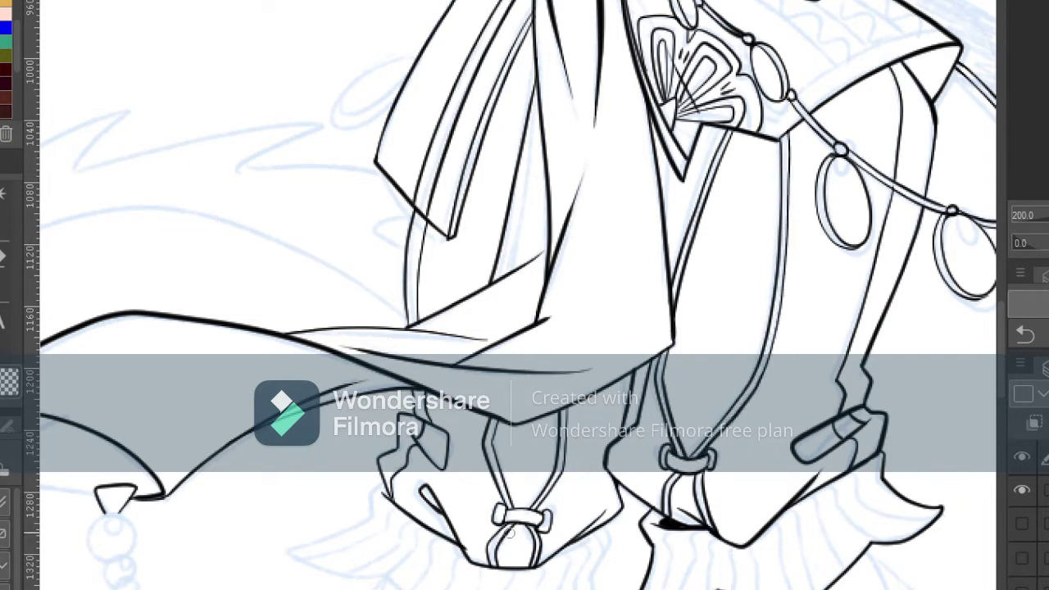
# - Blacken the gap under the toggle beneath the long panel and outline the flared ruffle below that trouser leg
pyautogui.moveTo(528, 532); pyautogui.dragTo(511, 533)
pyautogui.moveTo(618, 536); pyautogui.dragTo(665, 257)
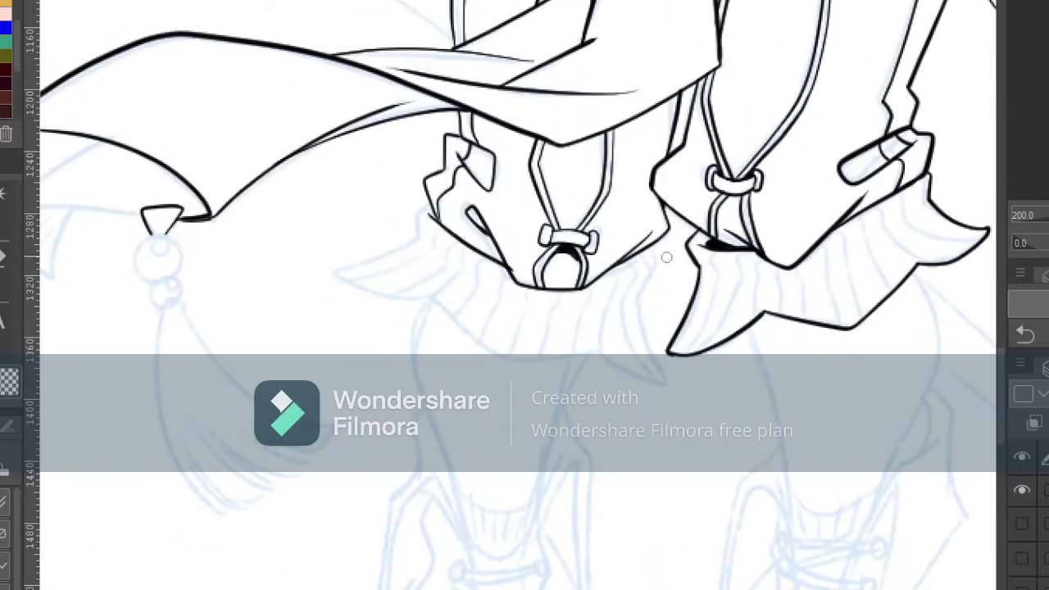
pyautogui.moveTo(601, 279)
pyautogui.mouseDown()
pyautogui.moveTo(659, 237)
pyautogui.moveTo(651, 360)
pyautogui.moveTo(668, 386)
pyautogui.moveTo(534, 362)
pyautogui.moveTo(433, 298)
pyautogui.moveTo(337, 270)
pyautogui.moveTo(418, 231)
pyautogui.moveTo(429, 205)
pyautogui.mouseUp()
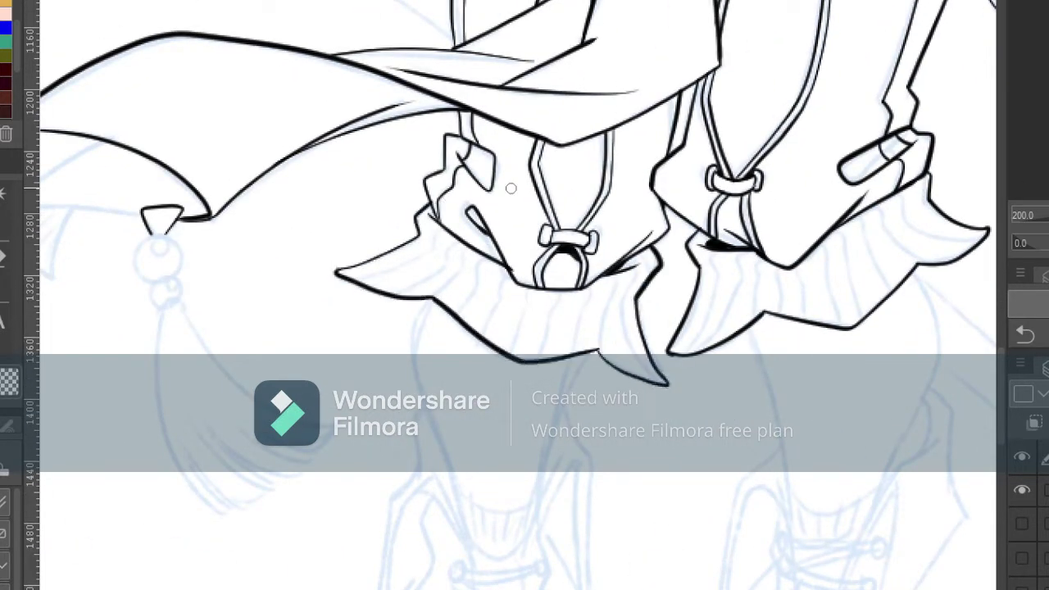
# - Draw the wavy pleat lines across the ruffle of the trouser leg beneath the charms
pyautogui.moveTo(894, 162)
pyautogui.mouseDown()
pyautogui.moveTo(876, 190)
pyautogui.moveTo(774, 227)
pyautogui.mouseUp()
pyautogui.moveTo(785, 256)
pyautogui.mouseDown()
pyautogui.moveTo(794, 280)
pyautogui.moveTo(856, 309)
pyautogui.mouseUp()
pyautogui.moveTo(756, 266); pyautogui.dragTo(797, 326)
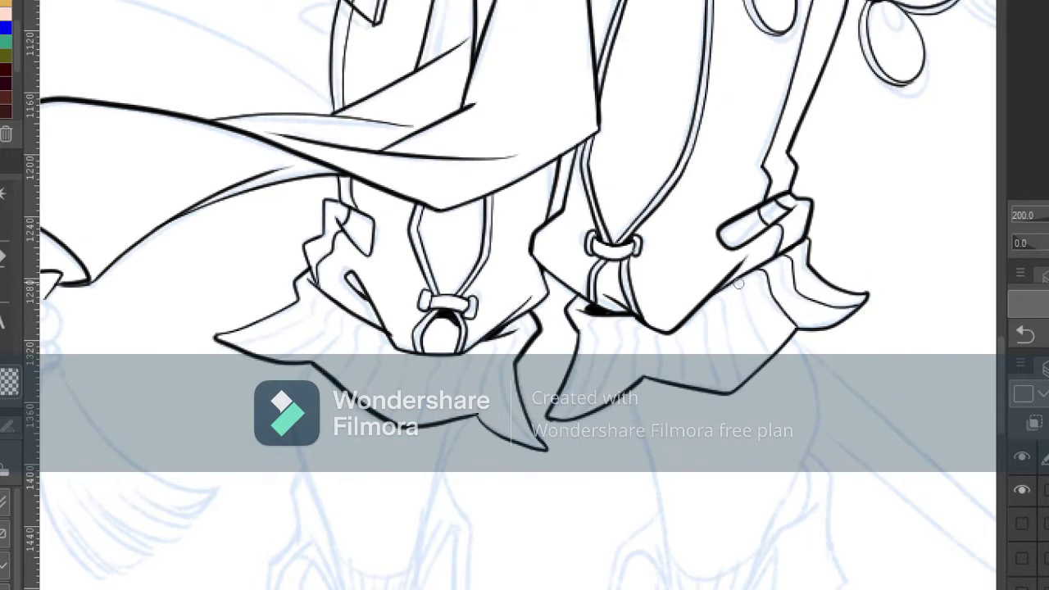
pyautogui.moveTo(731, 279)
pyautogui.mouseDown()
pyautogui.moveTo(773, 352)
pyautogui.moveTo(743, 379)
pyautogui.mouseUp()
pyautogui.moveTo(699, 308); pyautogui.dragTo(722, 390)
pyautogui.moveTo(675, 328)
pyautogui.mouseDown()
pyautogui.moveTo(688, 384)
pyautogui.moveTo(664, 381)
pyautogui.mouseUp()
pyautogui.moveTo(627, 318)
pyautogui.mouseDown()
pyautogui.moveTo(637, 394)
pyautogui.moveTo(615, 396)
pyautogui.mouseUp()
pyautogui.moveTo(597, 320)
pyautogui.mouseDown()
pyautogui.moveTo(574, 417)
pyautogui.moveTo(558, 420)
pyautogui.mouseUp()
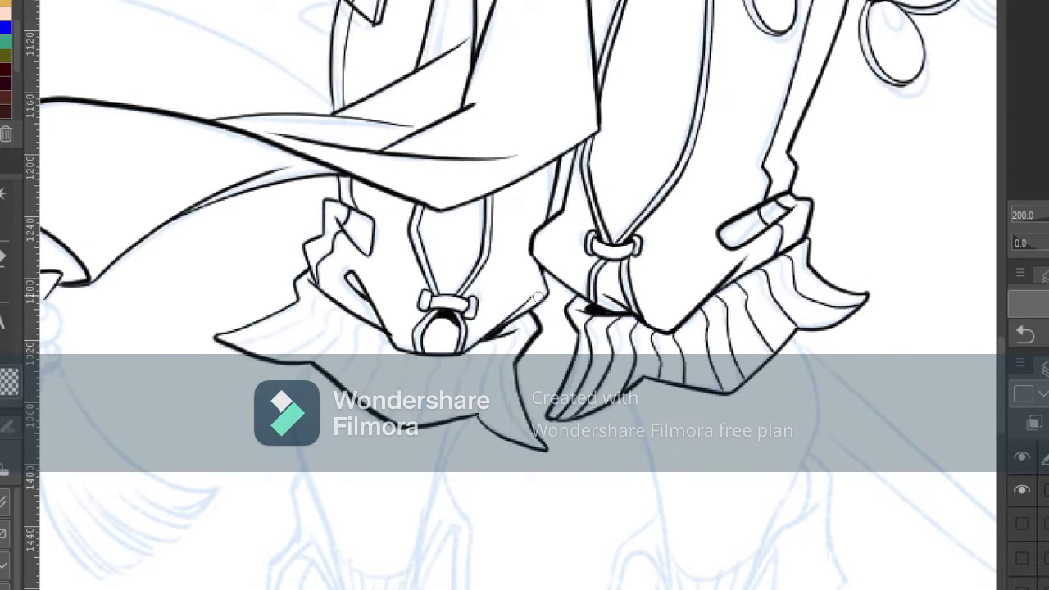
# - Draw the wavy pleat lines across the ruffle of the trouser leg beneath the long panel
pyautogui.moveTo(503, 330); pyautogui.dragTo(544, 449)
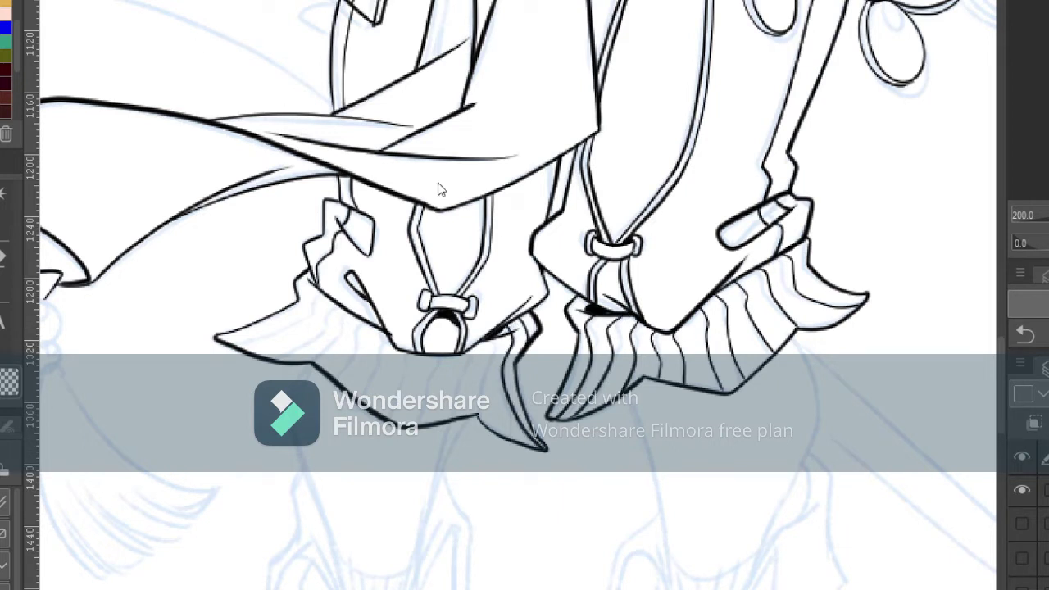
pyautogui.moveTo(490, 335); pyautogui.dragTo(484, 419)
pyautogui.moveTo(467, 347); pyautogui.dragTo(449, 420)
pyautogui.moveTo(441, 358); pyautogui.dragTo(419, 427)
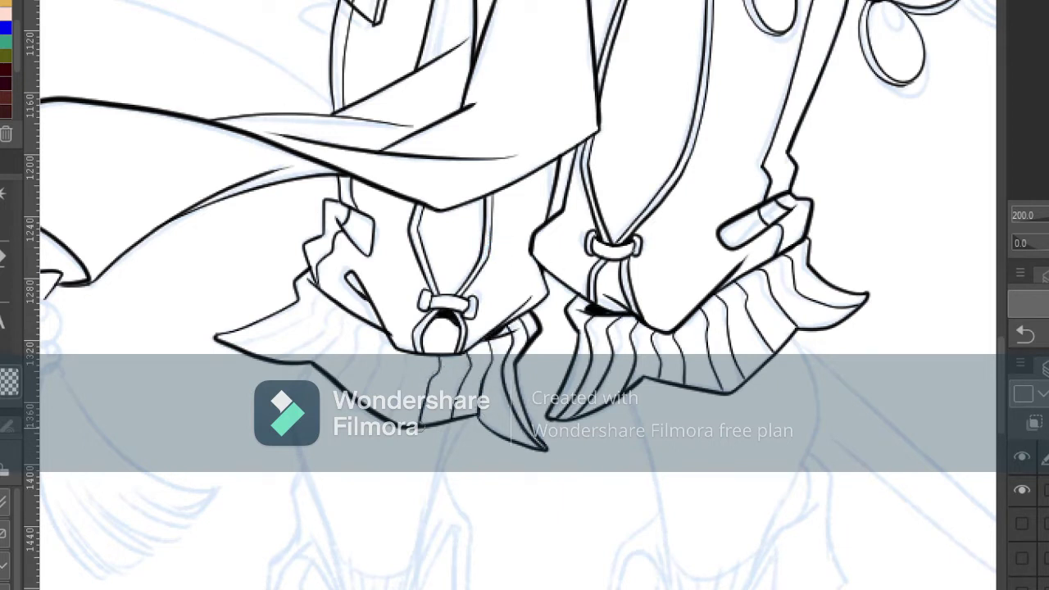
pyautogui.moveTo(405, 352); pyautogui.dragTo(392, 420)
pyautogui.moveTo(388, 337); pyautogui.dragTo(361, 399)
pyautogui.moveTo(370, 322)
pyautogui.mouseDown()
pyautogui.moveTo(352, 359)
pyautogui.moveTo(357, 312)
pyautogui.moveTo(315, 365)
pyautogui.mouseUp()
pyautogui.moveTo(335, 305); pyautogui.dragTo(270, 360)
pyautogui.moveTo(312, 295); pyautogui.dragTo(220, 338)
# - Ink the folded-over pointed cloth tip behind the end of the long panel's tail
pyautogui.moveTo(82, 311)
pyautogui.mouseDown()
pyautogui.moveTo(139, 91)
pyautogui.moveTo(584, 211)
pyautogui.mouseUp()
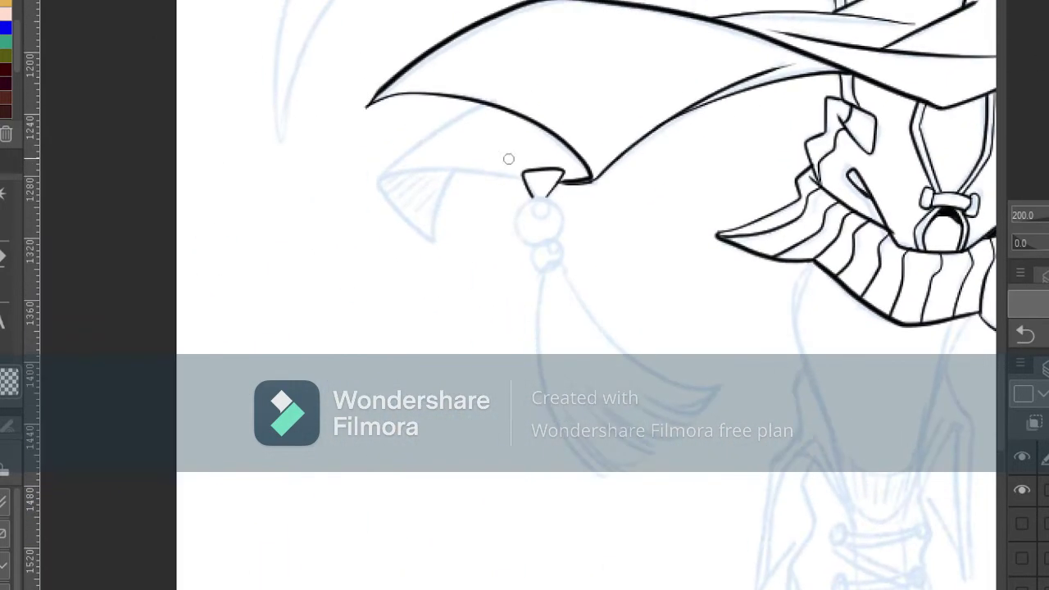
pyautogui.moveTo(527, 172)
pyautogui.mouseDown()
pyautogui.moveTo(394, 211)
pyautogui.moveTo(436, 244)
pyautogui.mouseUp()
pyautogui.moveTo(453, 170); pyautogui.dragTo(436, 244)
pyautogui.moveTo(382, 182); pyautogui.dragTo(490, 102)
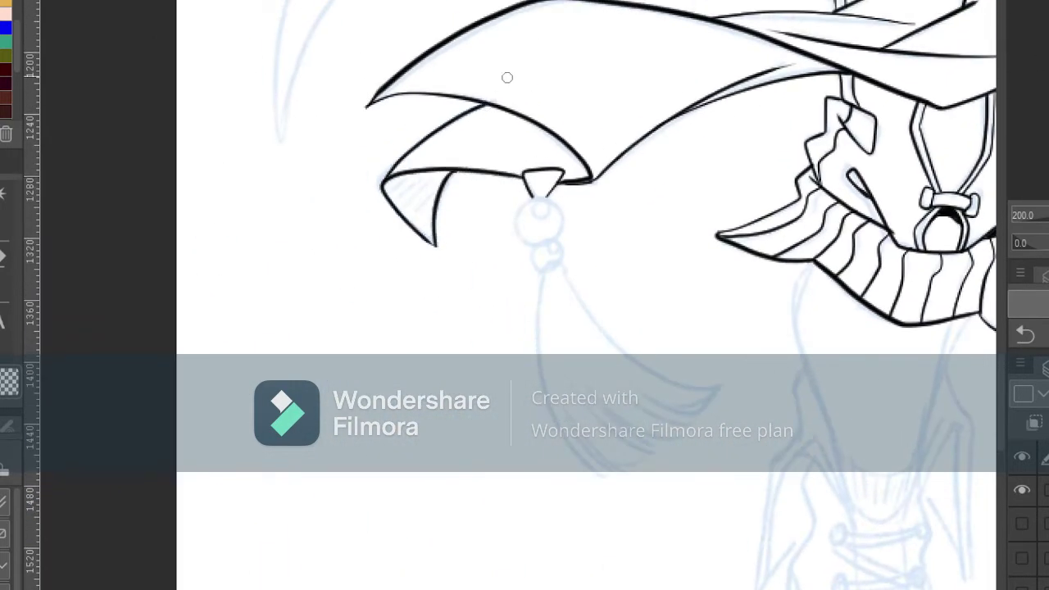
# - Ink the two round beads under the tassel cap and the tassel's outer edge with its first strand tips
pyautogui.moveTo(544, 201)
pyautogui.mouseDown()
pyautogui.moveTo(429, 5)
pyautogui.moveTo(400, 38)
pyautogui.moveTo(420, 6)
pyautogui.mouseUp()
pyautogui.hotkey('ctrl', 'z')
pyautogui.moveTo(413, 59)
pyautogui.mouseDown()
pyautogui.moveTo(417, 161)
pyautogui.moveTo(491, 285)
pyautogui.mouseUp()
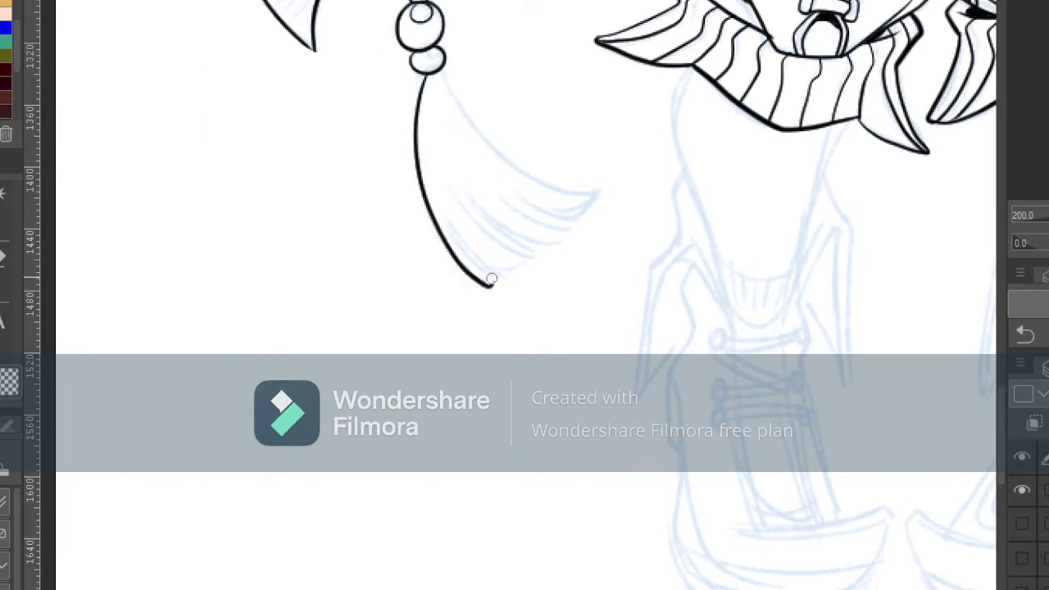
pyautogui.moveTo(448, 215)
pyautogui.mouseDown()
pyautogui.moveTo(501, 275)
pyautogui.moveTo(535, 253)
pyautogui.mouseUp()
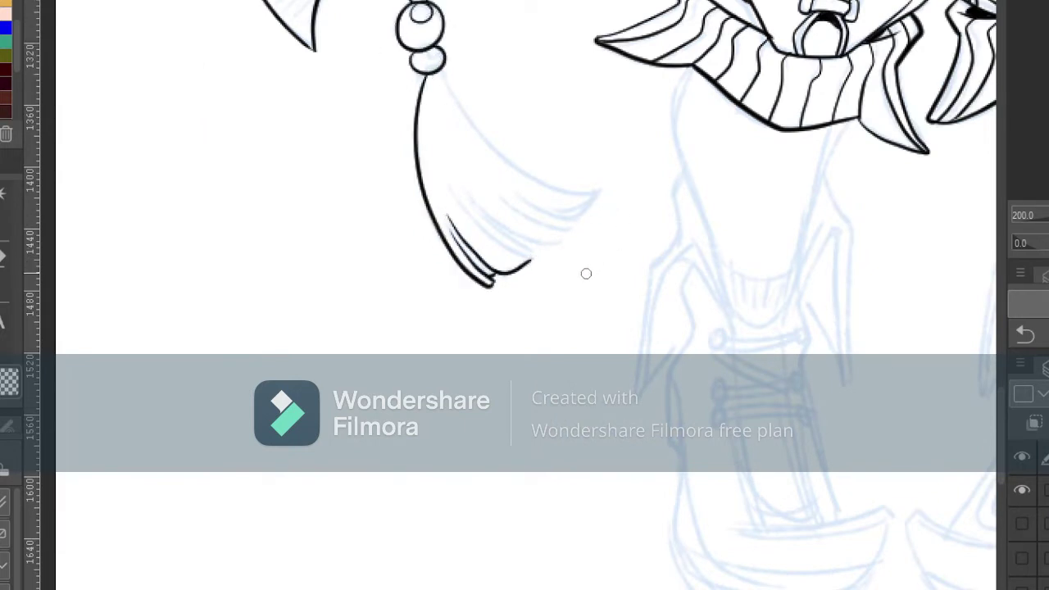
# - Ink the tassel's remaining side edge and the separated strand tips along its bottom
pyautogui.moveTo(523, 91)
pyautogui.mouseDown()
pyautogui.moveTo(572, 87)
pyautogui.moveTo(737, 139)
pyautogui.mouseUp()
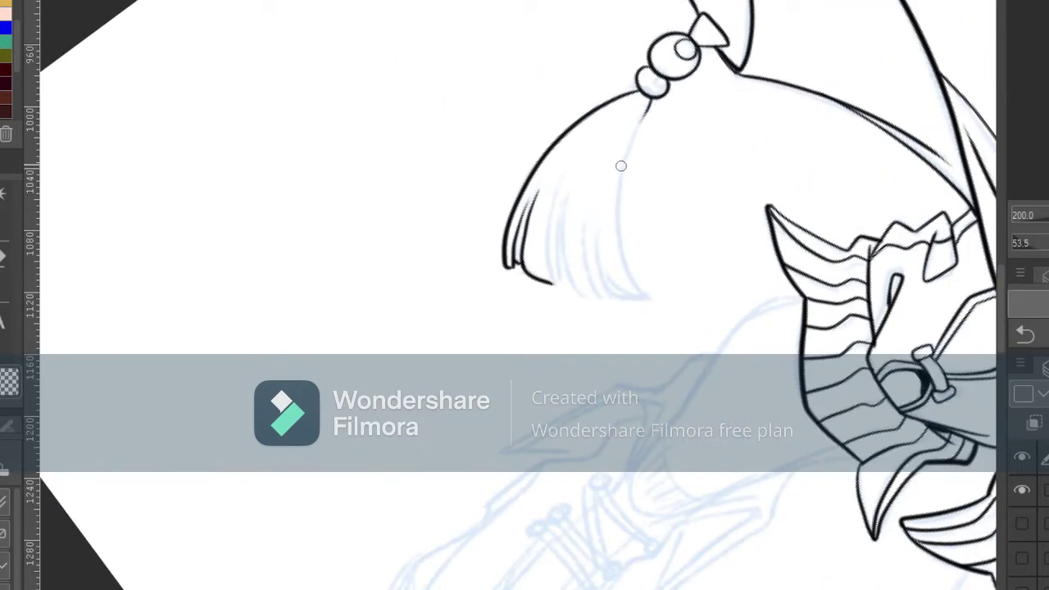
pyautogui.moveTo(651, 99)
pyautogui.mouseDown()
pyautogui.moveTo(632, 143)
pyautogui.moveTo(650, 299)
pyautogui.mouseUp()
pyautogui.moveTo(608, 258)
pyautogui.mouseDown()
pyautogui.moveTo(628, 292)
pyautogui.moveTo(649, 299)
pyautogui.mouseUp()
pyautogui.moveTo(598, 206); pyautogui.dragTo(610, 295)
pyautogui.moveTo(595, 246); pyautogui.dragTo(607, 294)
pyautogui.moveTo(587, 203); pyautogui.dragTo(603, 294)
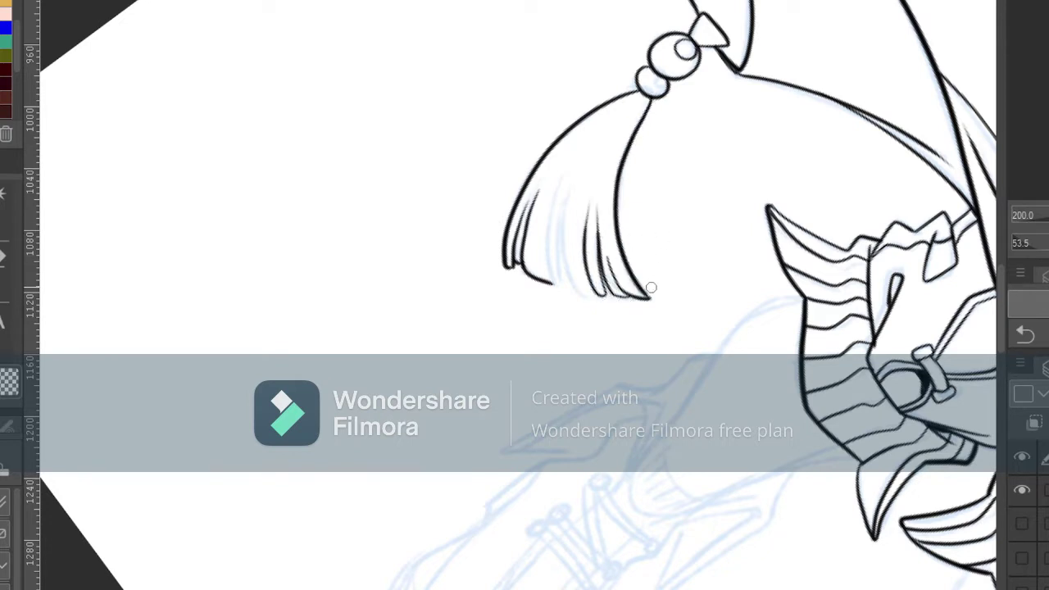
pyautogui.moveTo(554, 186)
pyautogui.mouseDown()
pyautogui.moveTo(549, 282)
pyautogui.moveTo(575, 300)
pyautogui.mouseUp()
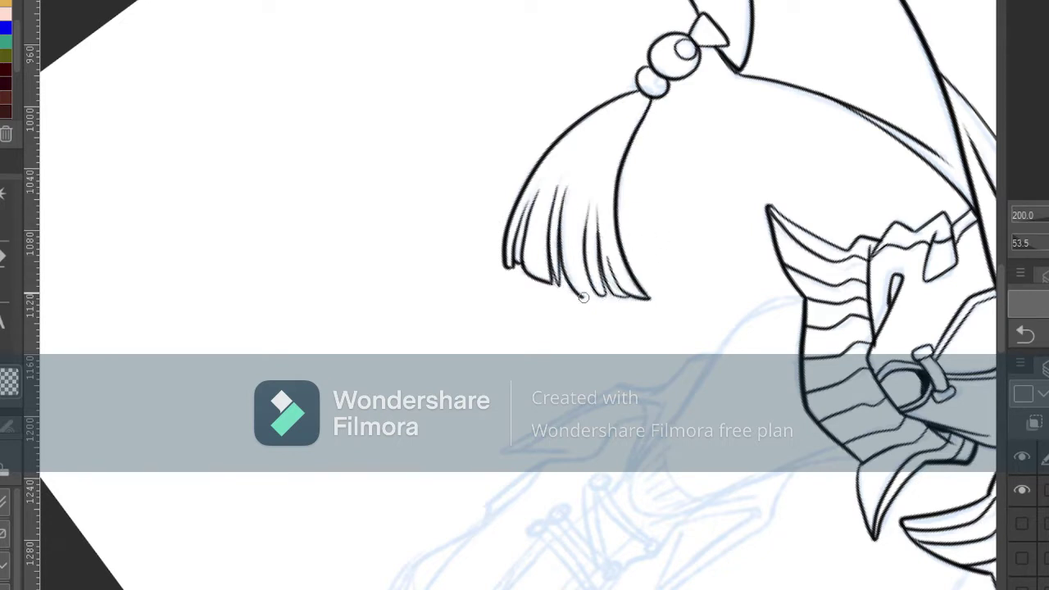
pyautogui.moveTo(583, 254); pyautogui.dragTo(593, 298)
# - Add fine strand lines fanning down from the tassel's knot through its body
pyautogui.moveTo(646, 93)
pyautogui.mouseDown()
pyautogui.moveTo(611, 139)
pyautogui.moveTo(564, 172)
pyautogui.mouseUp()
pyautogui.moveTo(596, 129); pyautogui.dragTo(577, 171)
pyautogui.moveTo(640, 97); pyautogui.dragTo(579, 226)
pyautogui.moveTo(633, 123); pyautogui.dragTo(609, 233)
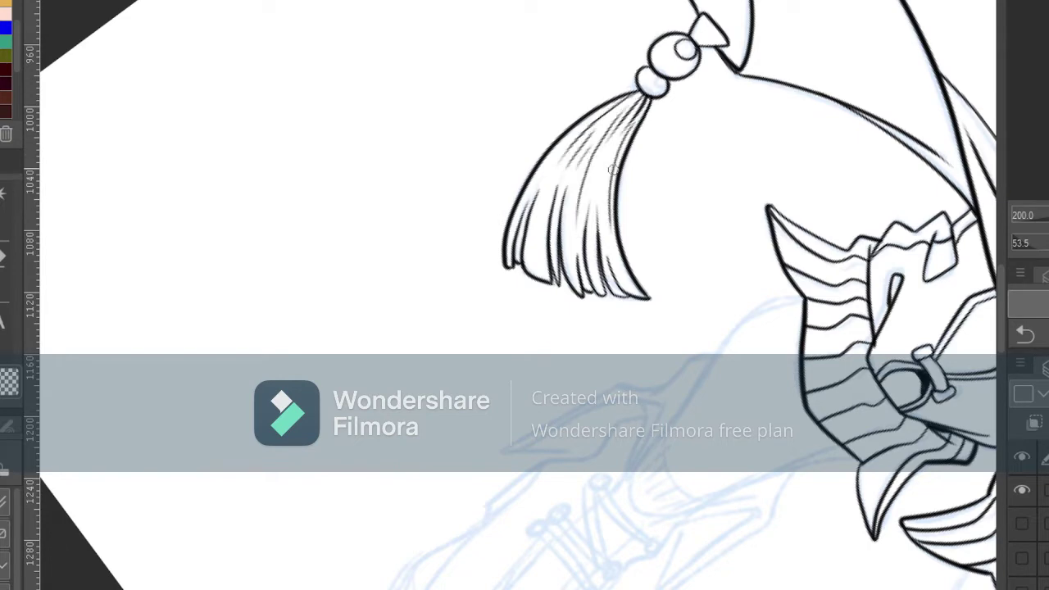
# - Add a last fine strand line through the tassel's body
pyautogui.moveTo(617, 166); pyautogui.dragTo(602, 235)
pyautogui.moveTo(724, 383)
pyautogui.mouseDown()
pyautogui.moveTo(614, 275)
pyautogui.moveTo(571, 201)
pyautogui.mouseUp()
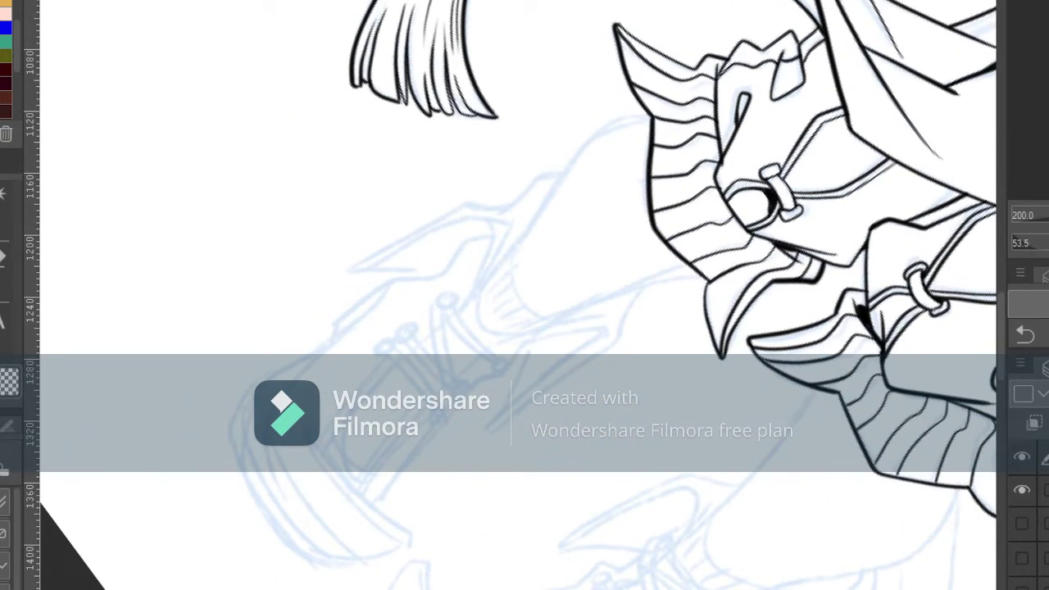
pyautogui.hotkey('ctrl', '@')
# - Ink the first lower leg's two sides below the striped trouser cuff and the curved edge closing it
pyautogui.moveTo(519, 295); pyautogui.dragTo(587, 343)
pyautogui.moveTo(672, 192); pyautogui.dragTo(627, 328)
pyautogui.moveTo(518, 123)
pyautogui.mouseDown()
pyautogui.moveTo(550, 311)
pyautogui.moveTo(627, 327)
pyautogui.mouseUp()
pyautogui.moveTo(544, 309); pyautogui.dragTo(560, 374)
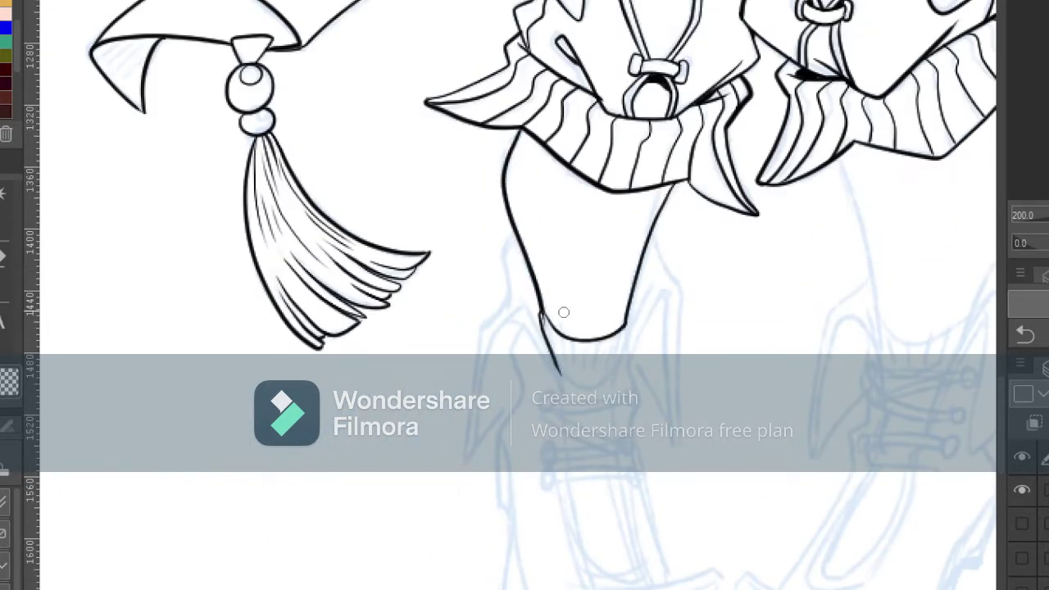
pyautogui.hotkey('ctrl', 'z')
pyautogui.hotkey('ctrl', 'z')
pyautogui.moveTo(544, 319)
pyautogui.mouseDown()
pyautogui.moveTo(590, 348)
pyautogui.moveTo(627, 325)
pyautogui.mouseUp()
# - Ink the gathered boot lining under the shin with short fold lines and dark accents at both sides
pyautogui.moveTo(630, 315); pyautogui.dragTo(606, 381)
pyautogui.moveTo(543, 316)
pyautogui.mouseDown()
pyautogui.moveTo(603, 381)
pyautogui.moveTo(593, 369)
pyautogui.mouseUp()
pyautogui.moveTo(584, 346); pyautogui.dragTo(583, 366)
pyautogui.moveTo(573, 344); pyautogui.dragTo(566, 361)
pyautogui.moveTo(555, 332); pyautogui.dragTo(560, 355)
pyautogui.moveTo(647, 284)
pyautogui.mouseDown()
pyautogui.moveTo(629, 328)
pyautogui.moveTo(631, 317)
pyautogui.mouseUp()
pyautogui.moveTo(531, 296); pyautogui.dragTo(553, 352)
pyautogui.moveTo(537, 300); pyautogui.dragTo(545, 327)
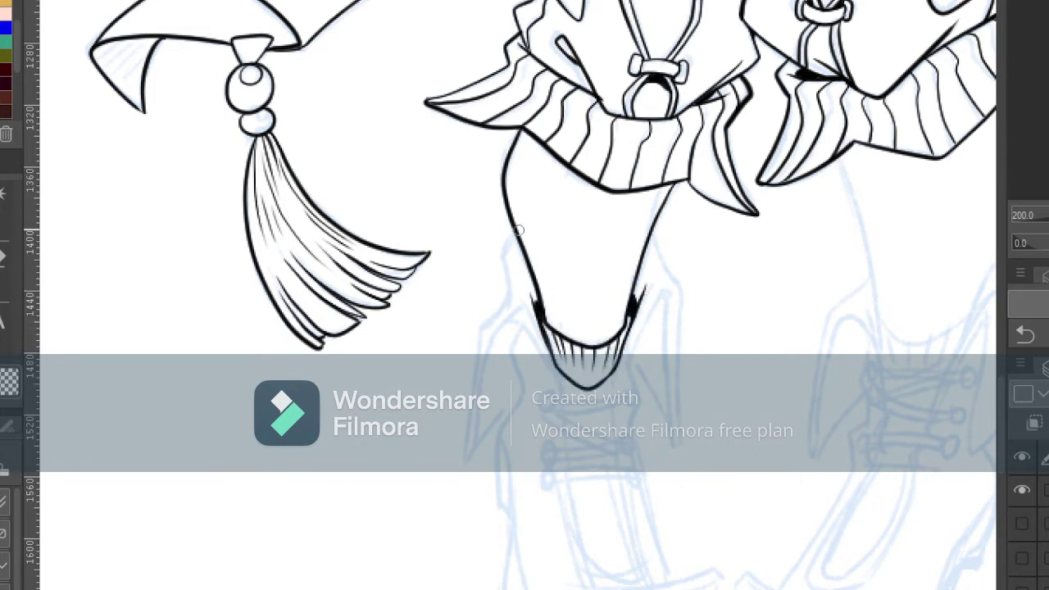
# - Ink the pointed flap on the first boot's outer side and the wavy shaft edge running down to the heel
pyautogui.moveTo(515, 235)
pyautogui.mouseDown()
pyautogui.moveTo(479, 357)
pyautogui.moveTo(464, 464)
pyautogui.mouseUp()
pyautogui.moveTo(464, 464); pyautogui.dragTo(516, 406)
pyautogui.moveTo(474, 444)
pyautogui.mouseDown()
pyautogui.moveTo(497, 334)
pyautogui.moveTo(563, 397)
pyautogui.mouseUp()
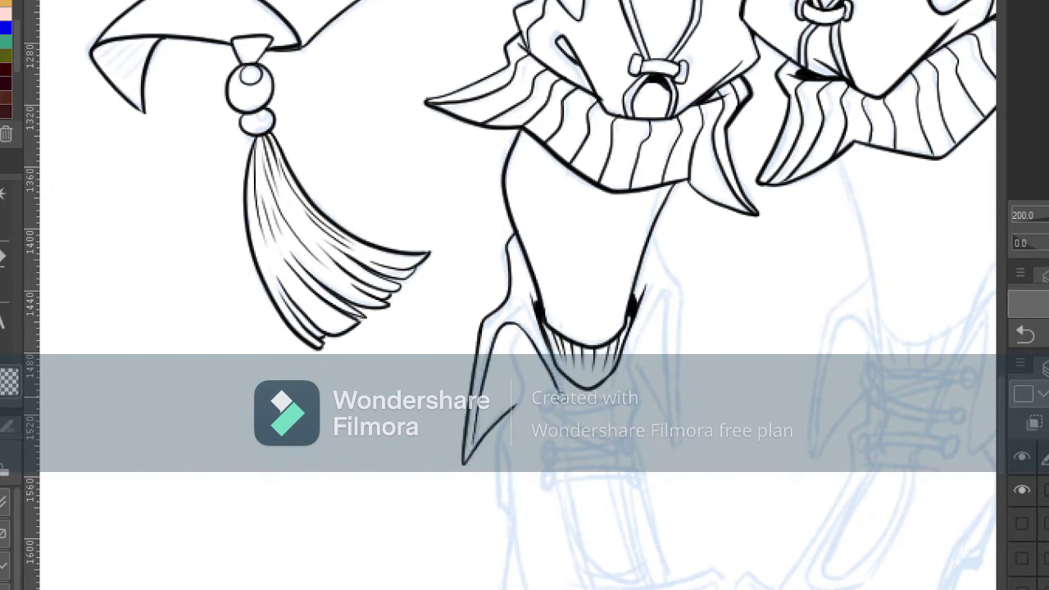
pyautogui.moveTo(550, 352); pyautogui.dragTo(563, 397)
pyautogui.moveTo(522, 331); pyautogui.dragTo(508, 513)
pyautogui.moveTo(503, 426); pyautogui.dragTo(509, 512)
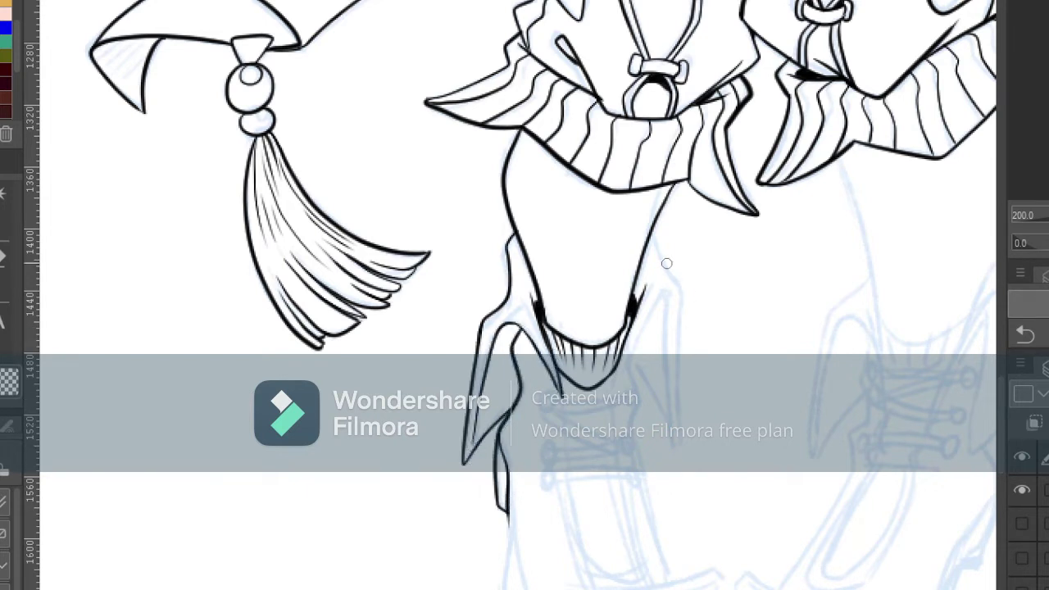
# - Ink the pointed flap on the first boot's inner side and fill the hollows under both flaps with black
pyautogui.moveTo(656, 230); pyautogui.dragTo(685, 441)
pyautogui.moveTo(666, 294)
pyautogui.mouseDown()
pyautogui.moveTo(680, 439)
pyautogui.moveTo(633, 356)
pyautogui.mouseUp()
pyautogui.moveTo(632, 357)
pyautogui.mouseDown()
pyautogui.moveTo(635, 420)
pyautogui.moveTo(681, 440)
pyautogui.mouseUp()
pyautogui.moveTo(491, 362)
pyautogui.mouseDown()
pyautogui.moveTo(574, 164)
pyautogui.moveTo(594, 152)
pyautogui.moveTo(565, 192)
pyautogui.moveTo(591, 151)
pyautogui.mouseUp()
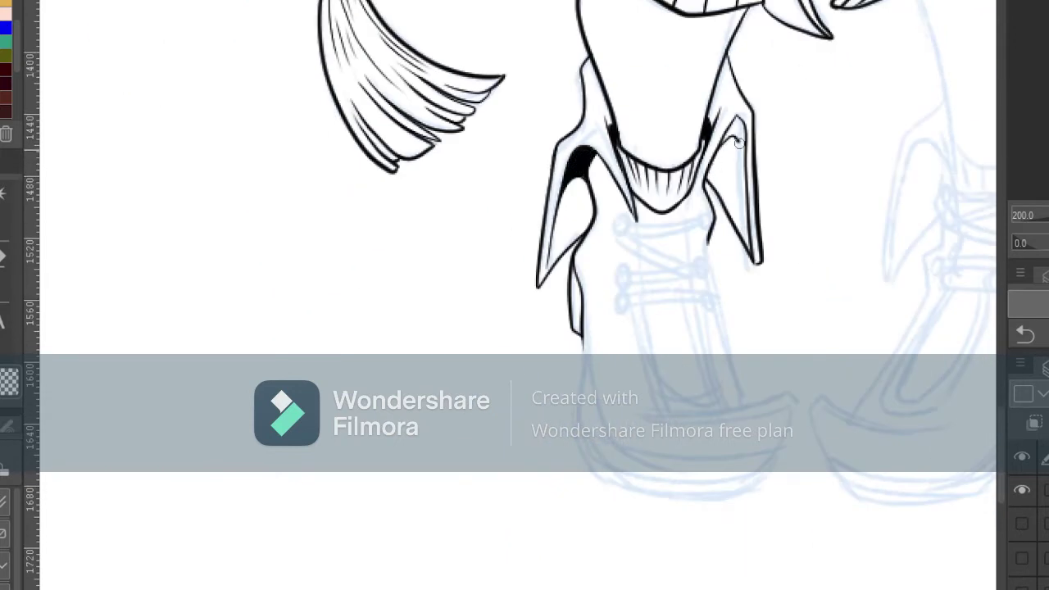
pyautogui.moveTo(739, 143)
pyautogui.mouseDown()
pyautogui.moveTo(737, 119)
pyautogui.moveTo(742, 146)
pyautogui.mouseUp()
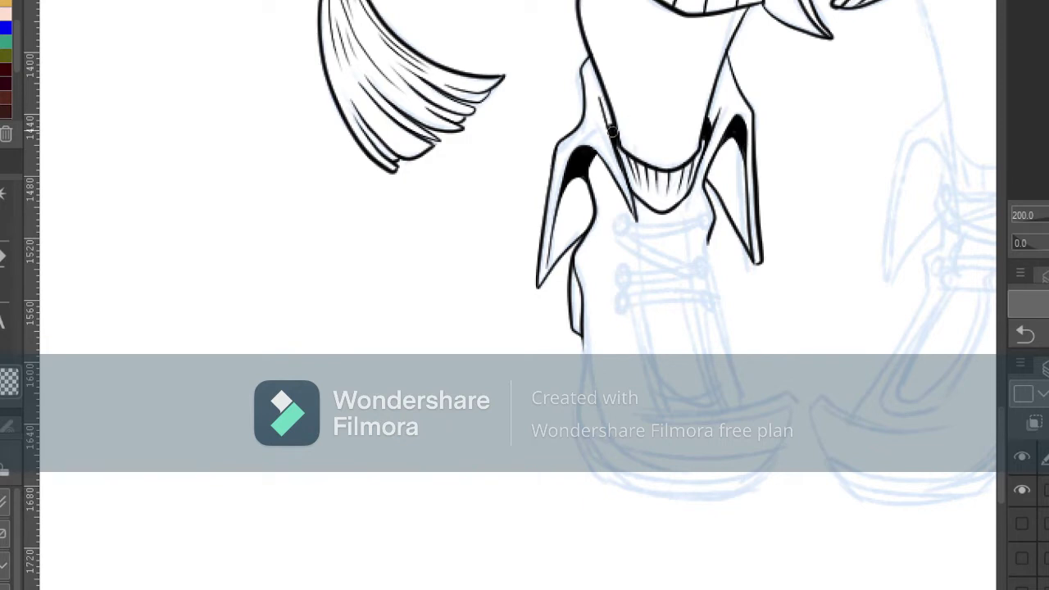
# - Ink the first boot's tongue edge and the four rows of laces with round studs at their ends
pyautogui.moveTo(691, 189); pyautogui.dragTo(688, 220)
pyautogui.moveTo(624, 218)
pyautogui.mouseDown()
pyautogui.moveTo(620, 232)
pyautogui.moveTo(625, 219)
pyautogui.moveTo(706, 224)
pyautogui.mouseUp()
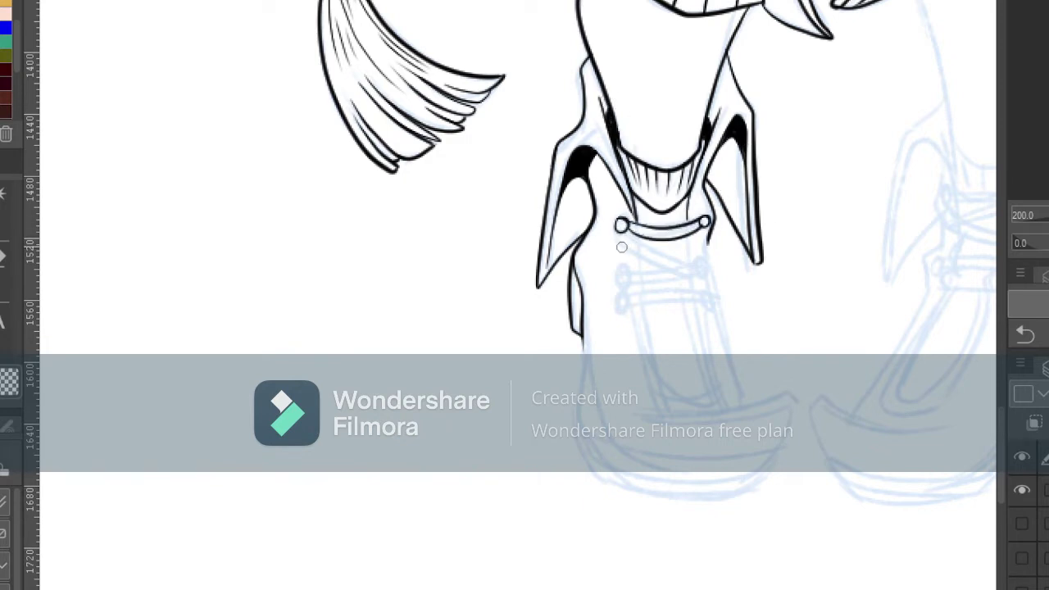
pyautogui.moveTo(622, 247)
pyautogui.mouseDown()
pyautogui.moveTo(699, 239)
pyautogui.moveTo(698, 272)
pyautogui.mouseUp()
pyautogui.moveTo(624, 278); pyautogui.dragTo(695, 279)
pyautogui.moveTo(632, 274); pyautogui.dragTo(697, 269)
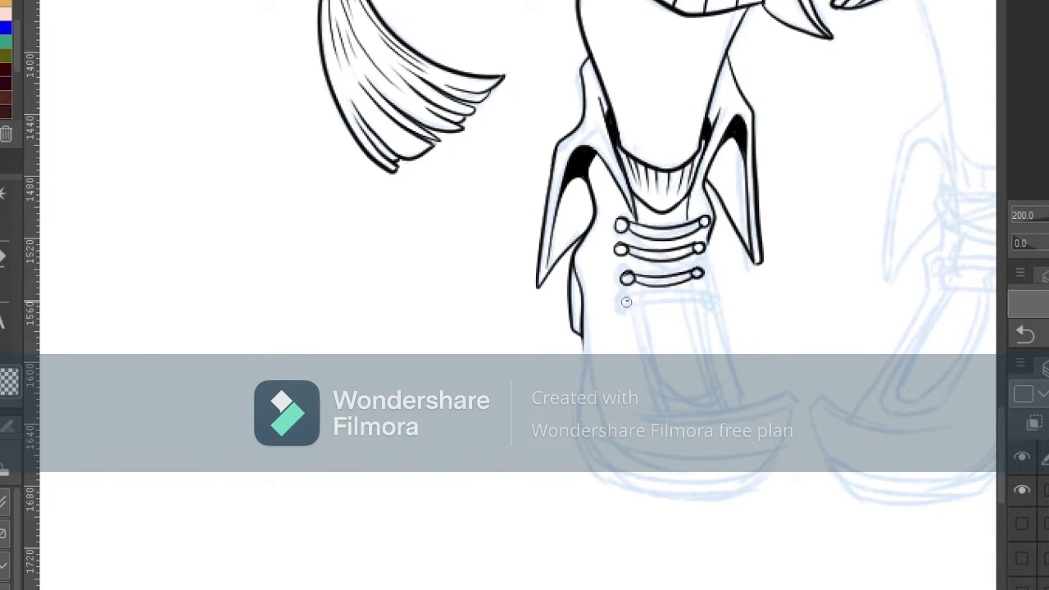
pyautogui.moveTo(623, 305); pyautogui.dragTo(628, 307)
pyautogui.moveTo(704, 302); pyautogui.dragTo(709, 303)
# - Ink the double-lined rounded panel below the first boot's laces and a small crease inside it
pyautogui.moveTo(633, 313)
pyautogui.mouseDown()
pyautogui.moveTo(702, 308)
pyautogui.moveTo(704, 297)
pyautogui.moveTo(719, 398)
pyautogui.moveTo(656, 402)
pyautogui.moveTo(718, 398)
pyautogui.moveTo(670, 411)
pyautogui.moveTo(727, 405)
pyautogui.mouseUp()
pyautogui.moveTo(707, 308); pyautogui.dragTo(728, 403)
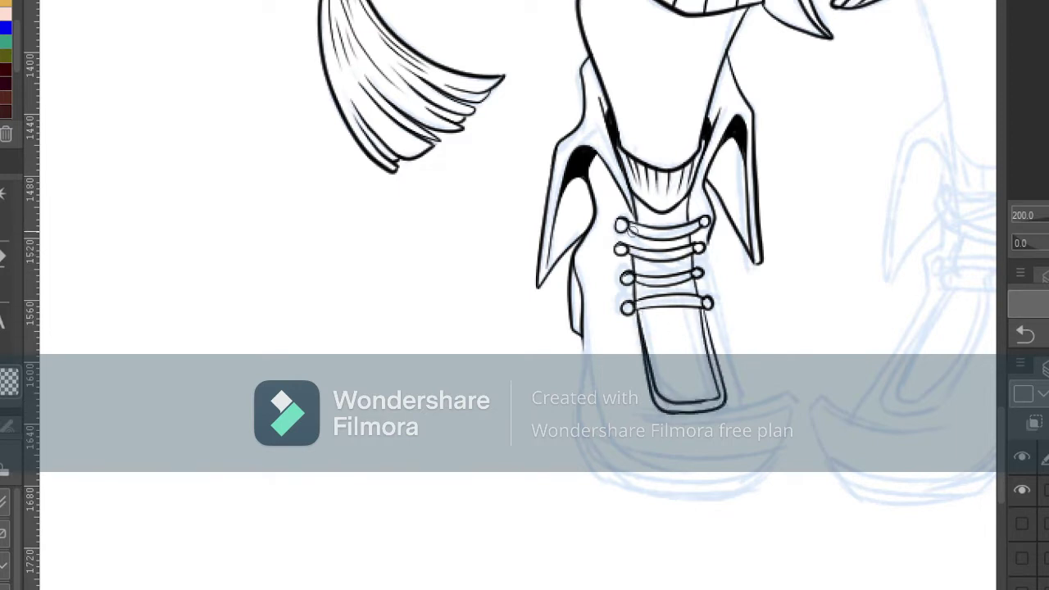
pyautogui.moveTo(660, 356); pyautogui.dragTo(695, 358)
pyautogui.moveTo(667, 360); pyautogui.dragTo(691, 361)
# - Ink the first boot's remaining side edges, upturned toe and thick sole
pyautogui.moveTo(709, 246); pyautogui.dragTo(753, 402)
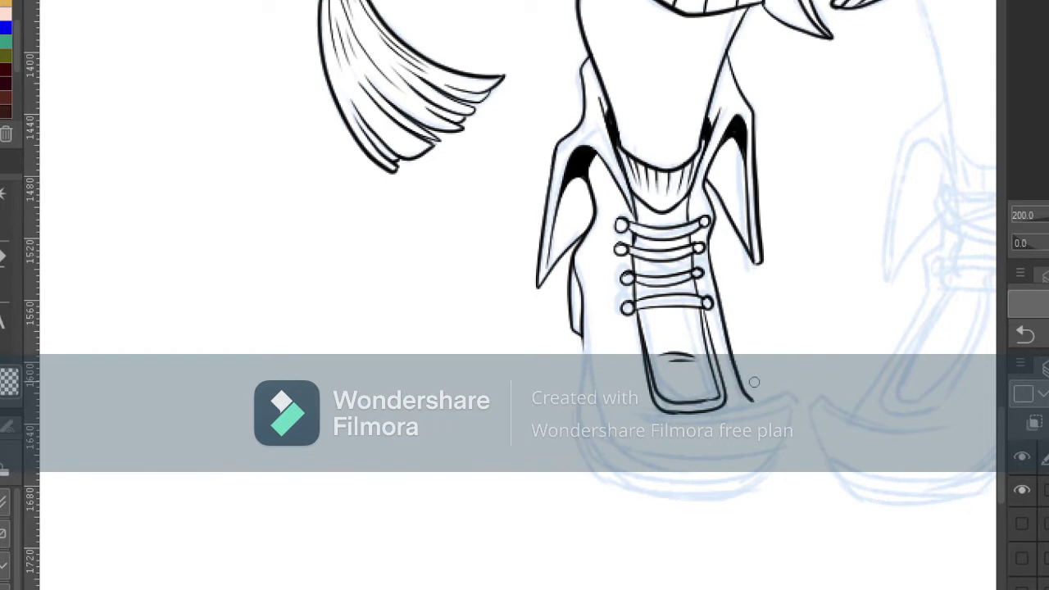
pyautogui.moveTo(639, 419)
pyautogui.mouseDown()
pyautogui.moveTo(778, 397)
pyautogui.moveTo(772, 466)
pyautogui.mouseUp()
pyautogui.moveTo(592, 331)
pyautogui.mouseDown()
pyautogui.moveTo(611, 483)
pyautogui.moveTo(758, 494)
pyautogui.moveTo(784, 448)
pyautogui.mouseUp()
pyautogui.moveTo(590, 449); pyautogui.dragTo(797, 428)
pyautogui.moveTo(585, 323); pyautogui.dragTo(592, 449)
# - Ink the second lower leg's sides below the other striped cuff and the curved edge closing it
pyautogui.hscroll(4, 614, 448)
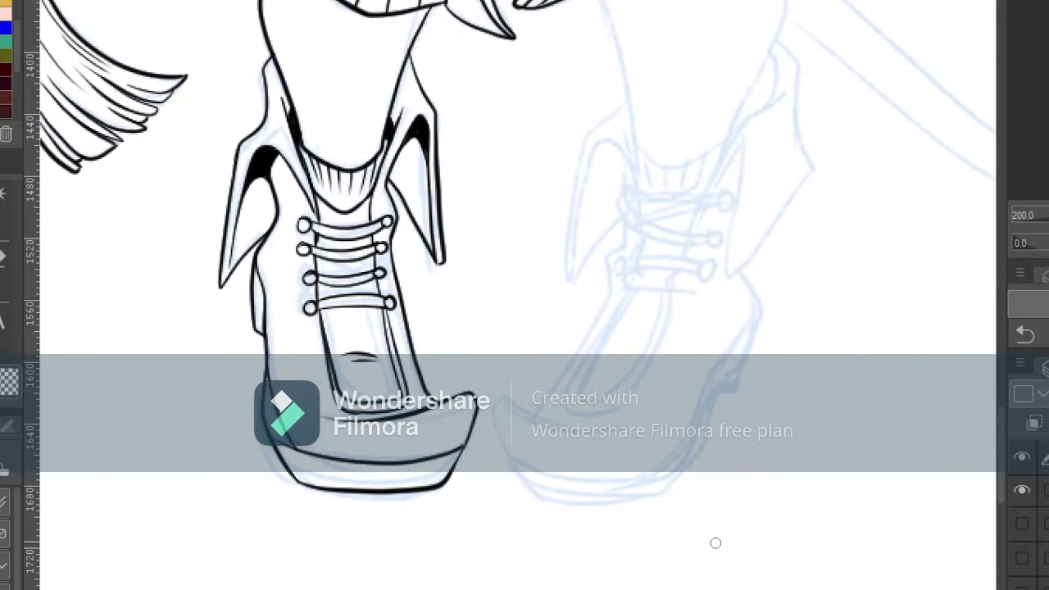
pyautogui.scroll(1, 644, 74)
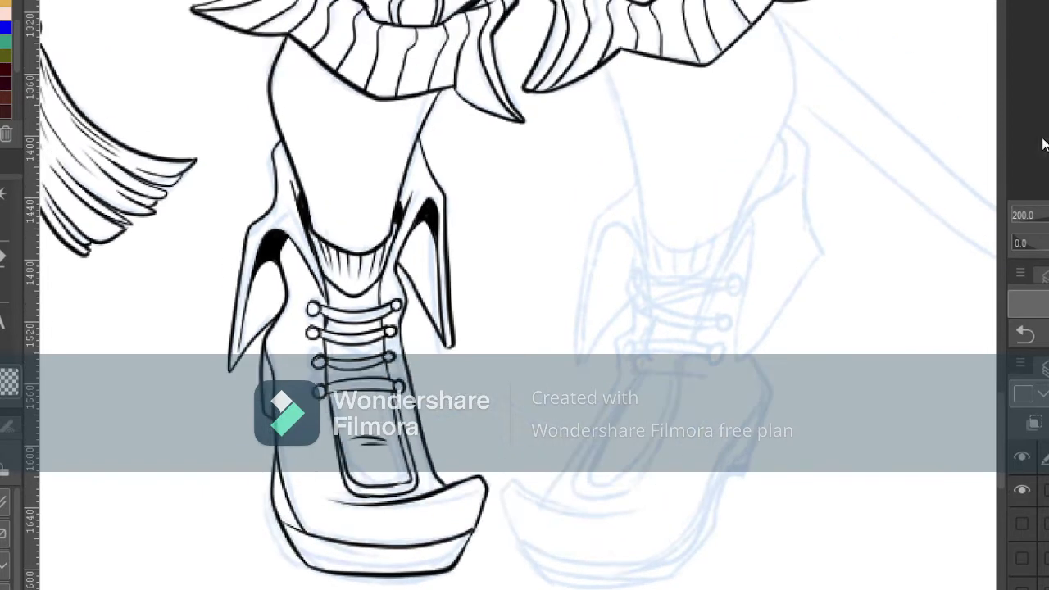
pyautogui.moveTo(606, 63); pyautogui.dragTo(669, 246)
pyautogui.moveTo(773, 3); pyautogui.dragTo(738, 216)
pyautogui.moveTo(644, 223); pyautogui.dragTo(731, 227)
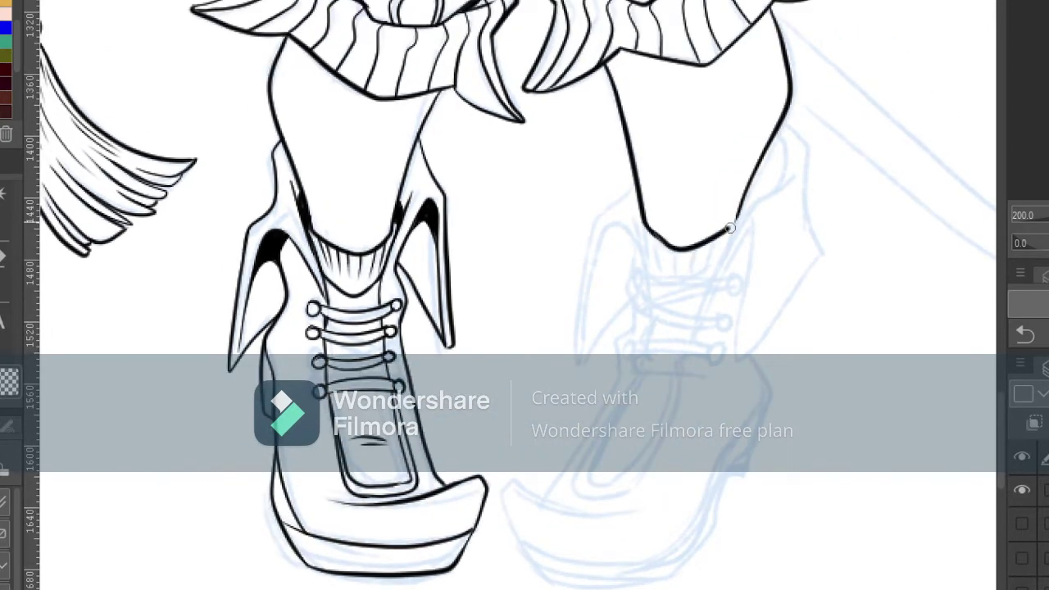
# - Ink the gathered lining below the second shin with its side edge and short fold lines
pyautogui.moveTo(639, 219)
pyautogui.mouseDown()
pyautogui.moveTo(648, 275)
pyautogui.moveTo(655, 256)
pyautogui.mouseUp()
pyautogui.moveTo(663, 240)
pyautogui.mouseDown()
pyautogui.moveTo(665, 262)
pyautogui.moveTo(687, 264)
pyautogui.mouseUp()
pyautogui.moveTo(699, 247); pyautogui.dragTo(697, 259)
pyautogui.moveTo(711, 244); pyautogui.dragTo(710, 258)
# - Ink the second boot's folded collar and the pointed flaps on both sides of the ankle
pyautogui.moveTo(726, 237)
pyautogui.mouseDown()
pyautogui.moveTo(719, 259)
pyautogui.moveTo(801, 149)
pyautogui.moveTo(797, 159)
pyautogui.mouseUp()
pyautogui.moveTo(787, 121); pyautogui.dragTo(815, 269)
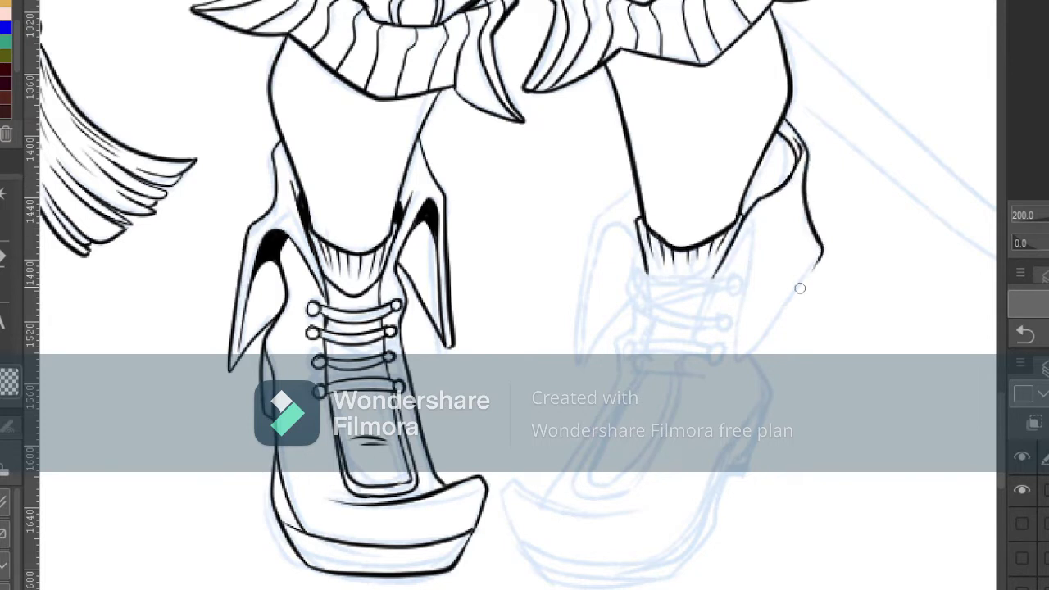
pyautogui.moveTo(751, 219)
pyautogui.mouseDown()
pyautogui.moveTo(721, 279)
pyautogui.moveTo(742, 363)
pyautogui.moveTo(820, 257)
pyautogui.mouseUp()
pyautogui.moveTo(643, 271)
pyautogui.mouseDown()
pyautogui.moveTo(606, 225)
pyautogui.moveTo(583, 361)
pyautogui.mouseUp()
pyautogui.moveTo(636, 183)
pyautogui.mouseDown()
pyautogui.moveTo(613, 204)
pyautogui.moveTo(578, 367)
pyautogui.moveTo(638, 301)
pyautogui.mouseUp()
# - Ink the round lace studs in two rows down the front of the second boot
pyautogui.moveTo(723, 292); pyautogui.dragTo(726, 281)
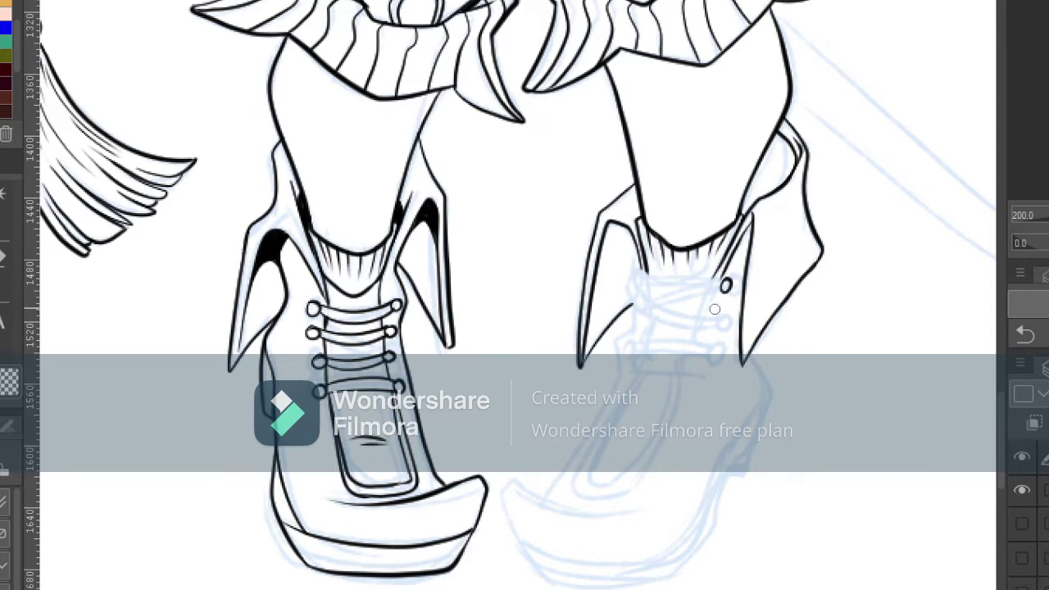
pyautogui.moveTo(705, 334); pyautogui.dragTo(702, 337)
pyautogui.moveTo(630, 358); pyautogui.dragTo(631, 350)
pyautogui.moveTo(638, 326); pyautogui.dragTo(644, 293)
pyautogui.moveTo(643, 276); pyautogui.dragTo(645, 274)
# - Ink the four double-lined laces connecting the paired studs on the second boot
pyautogui.moveTo(787, 490); pyautogui.dragTo(918, 190)
pyautogui.moveTo(591, 188); pyautogui.dragTo(646, 130)
pyautogui.hotkey('ctrl', 'z')
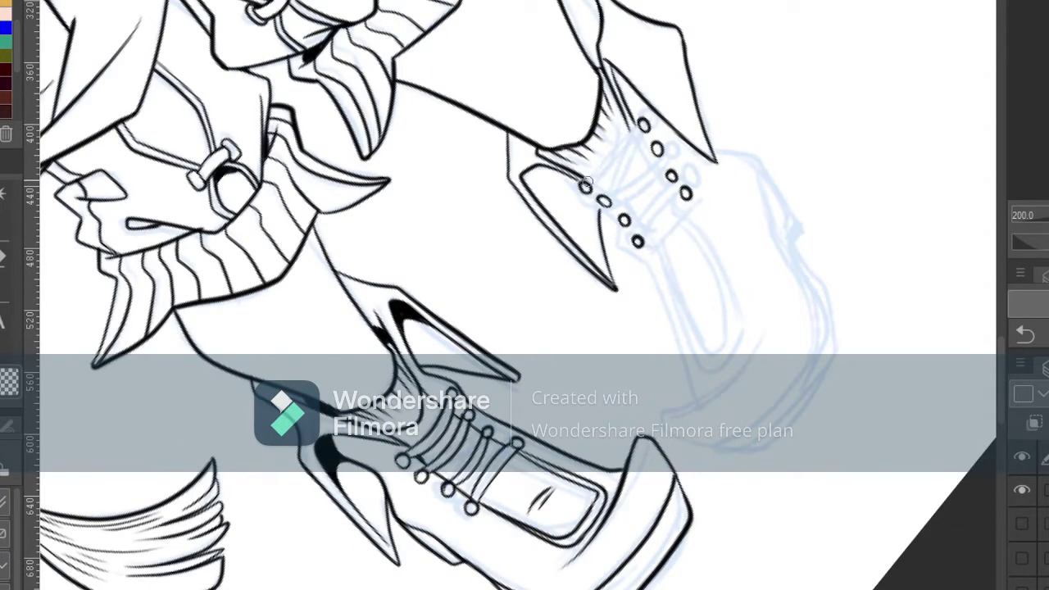
pyautogui.moveTo(588, 182)
pyautogui.mouseDown()
pyautogui.moveTo(640, 125)
pyautogui.moveTo(654, 149)
pyautogui.mouseUp()
pyautogui.moveTo(609, 200)
pyautogui.mouseDown()
pyautogui.moveTo(631, 194)
pyautogui.moveTo(658, 154)
pyautogui.moveTo(669, 179)
pyautogui.mouseUp()
pyautogui.moveTo(630, 219); pyautogui.dragTo(674, 181)
pyautogui.moveTo(641, 236); pyautogui.dragTo(684, 196)
pyautogui.hotkey('ctrl', 'z')
pyautogui.moveTo(641, 236); pyautogui.dragTo(683, 196)
pyautogui.moveTo(643, 242); pyautogui.dragTo(688, 201)
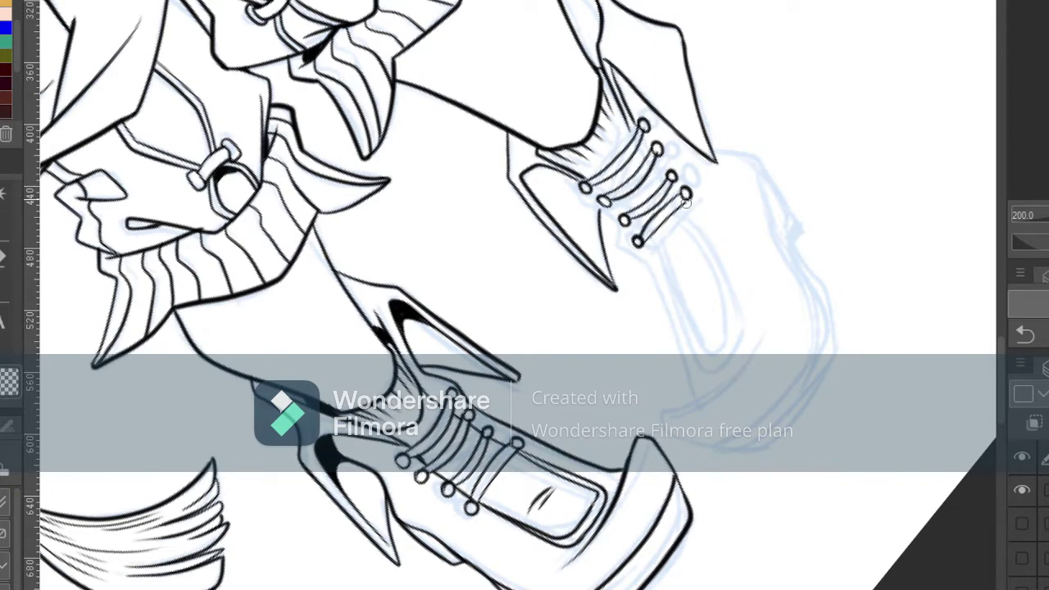
# - Ink the double-lined panel below the second boot's laces, with the seam above it and the boot's inner side edge
pyautogui.hotkey('ctrl', '@')
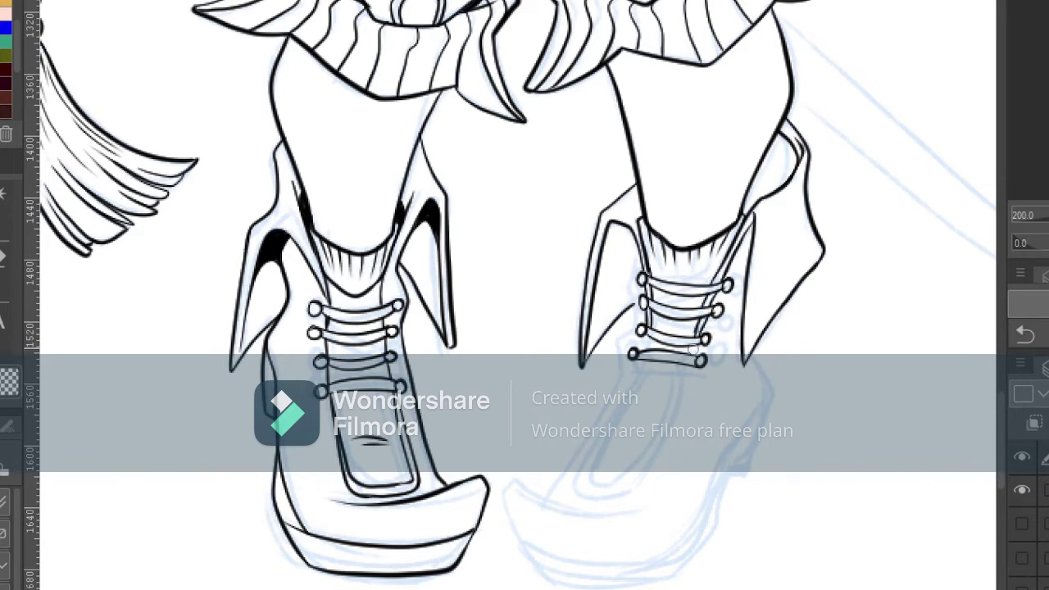
pyautogui.moveTo(638, 360)
pyautogui.mouseDown()
pyautogui.moveTo(575, 490)
pyautogui.moveTo(627, 495)
pyautogui.mouseUp()
pyautogui.moveTo(692, 365)
pyautogui.mouseDown()
pyautogui.moveTo(663, 451)
pyautogui.moveTo(631, 492)
pyautogui.mouseUp()
pyautogui.moveTo(638, 397); pyautogui.dragTo(583, 482)
pyautogui.hotkey('ctrl', 'z')
pyautogui.moveTo(640, 369)
pyautogui.mouseDown()
pyautogui.moveTo(580, 482)
pyautogui.moveTo(686, 376)
pyautogui.moveTo(723, 381)
pyautogui.mouseUp()
pyautogui.moveTo(636, 257)
pyautogui.mouseDown()
pyautogui.moveTo(631, 341)
pyautogui.moveTo(611, 415)
pyautogui.moveTo(544, 495)
pyautogui.moveTo(687, 508)
pyautogui.mouseUp()
# - Ink the second boot's upturned toe, heel, toe seam and sole
pyautogui.moveTo(513, 484); pyautogui.dragTo(574, 583)
pyautogui.moveTo(758, 341); pyautogui.dragTo(739, 471)
pyautogui.moveTo(770, 393)
pyautogui.mouseDown()
pyautogui.moveTo(707, 512)
pyautogui.moveTo(748, 468)
pyautogui.mouseUp()
pyautogui.moveTo(1002, 401); pyautogui.dragTo(1002, 423)
pyautogui.moveTo(540, 442)
pyautogui.mouseDown()
pyautogui.moveTo(645, 449)
pyautogui.moveTo(682, 428)
pyautogui.mouseUp()
pyautogui.moveTo(720, 350); pyautogui.dragTo(674, 437)
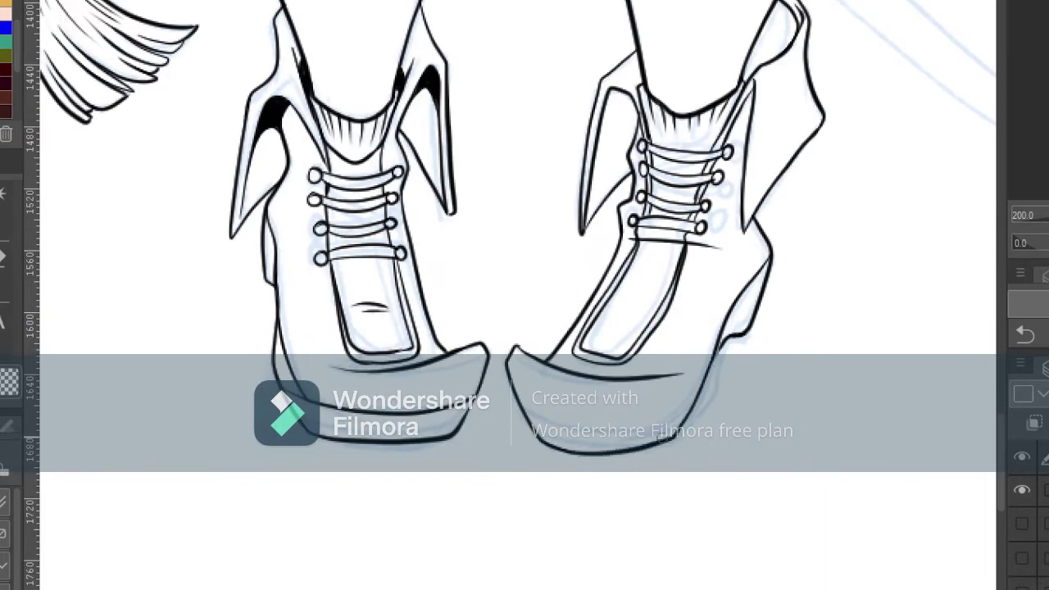
pyautogui.moveTo(514, 392)
pyautogui.mouseDown()
pyautogui.moveTo(675, 423)
pyautogui.moveTo(715, 347)
pyautogui.mouseUp()
# - Ink a second rim line along the edge of the lowest oval pendant on the hip chain
pyautogui.scroll(-2, 518, 328)
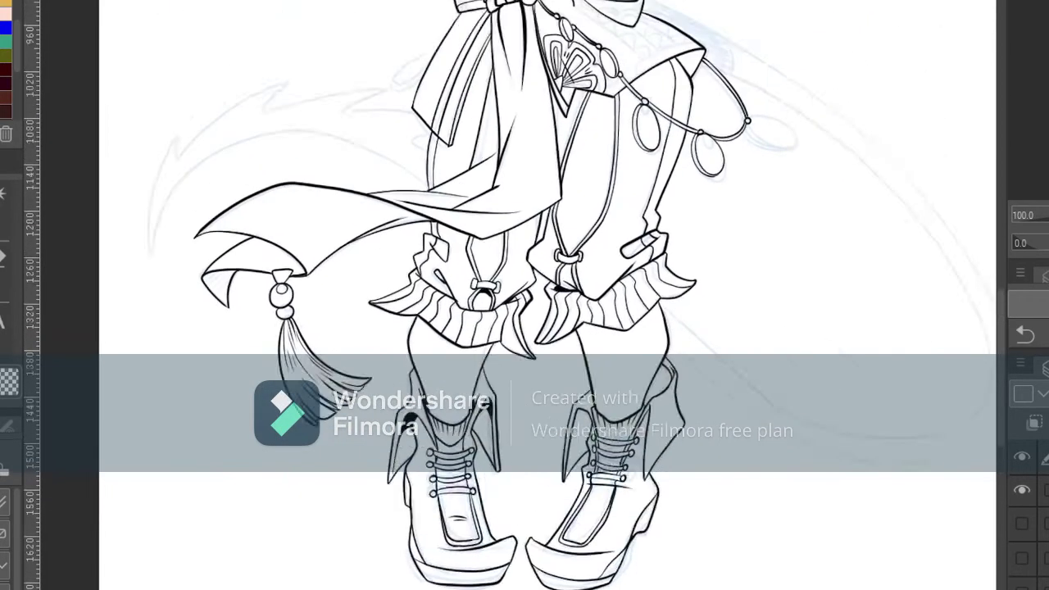
pyautogui.moveTo(492, 246); pyautogui.dragTo(553, 415)
pyautogui.scroll(2, 656, 345)
pyautogui.moveTo(706, 205)
pyautogui.mouseDown()
pyautogui.moveTo(688, 414)
pyautogui.moveTo(879, 364)
pyautogui.moveTo(885, 353)
pyautogui.moveTo(870, 447)
pyautogui.moveTo(889, 352)
pyautogui.moveTo(848, 422)
pyautogui.mouseUp()
pyautogui.hotkey('ctrl', 'z')
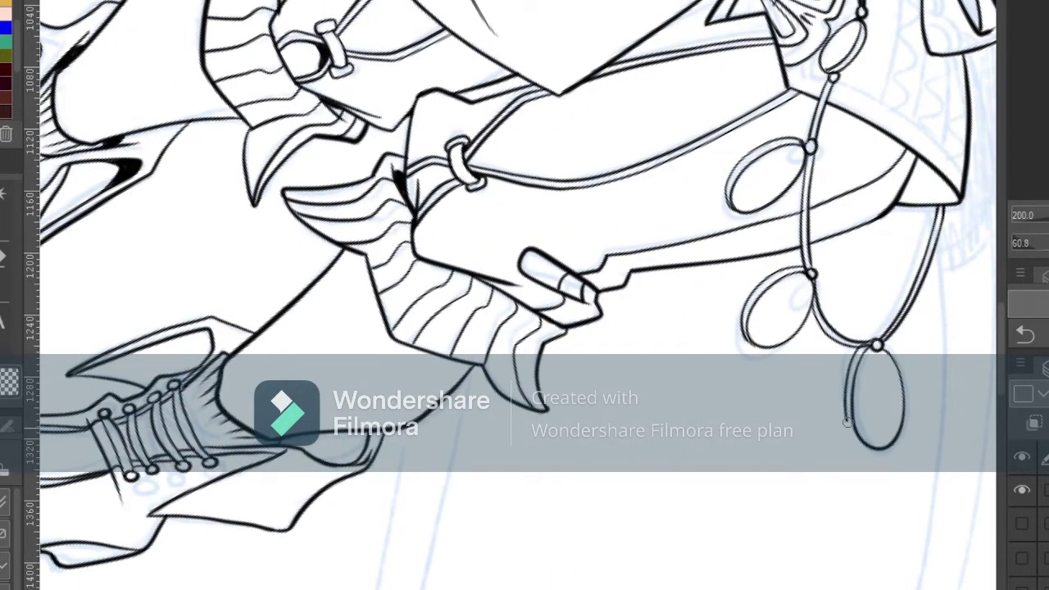
pyautogui.hotkey('ctrl', 'z')
pyautogui.moveTo(866, 350)
pyautogui.mouseDown()
pyautogui.moveTo(847, 422)
pyautogui.moveTo(887, 451)
pyautogui.moveTo(848, 435)
pyautogui.mouseUp()
pyautogui.hotkey('ctrl', 'z')
pyautogui.hotkey('ctrl', 'z')
pyautogui.moveTo(850, 433); pyautogui.dragTo(874, 451)
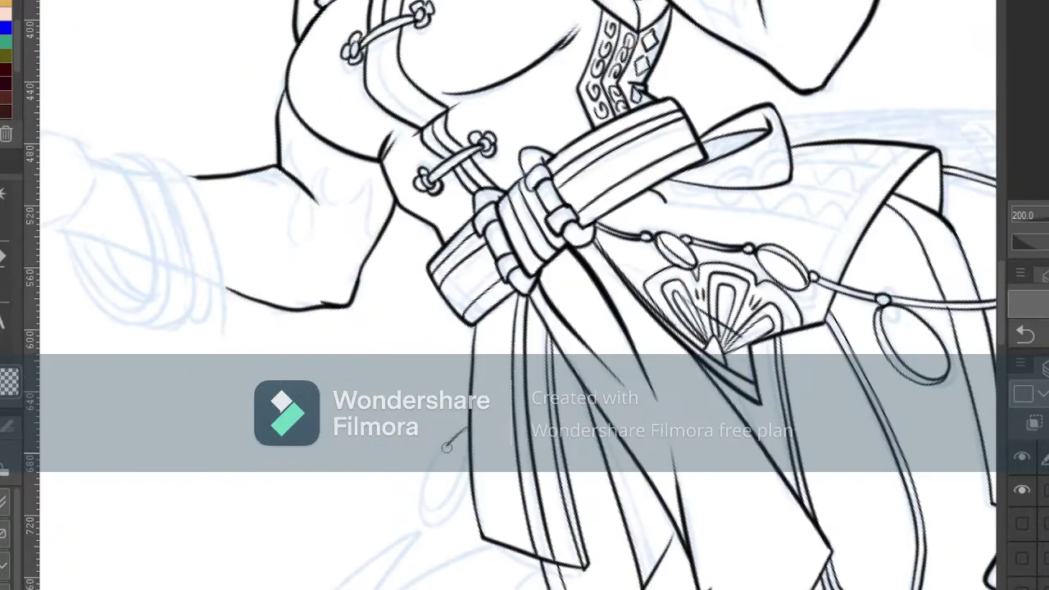
# - Ink the short chain and oval pendant showing beside the hanging sash panel
pyautogui.hotkey('ctrl', 'z')
pyautogui.moveTo(469, 428)
pyautogui.mouseDown()
pyautogui.moveTo(422, 523)
pyautogui.moveTo(468, 463)
pyautogui.mouseUp()
pyautogui.moveTo(429, 519); pyautogui.dragTo(471, 489)
# - Ink the first outstretched hand's wrist, upper edge and pointed thumb with the palm creases
pyautogui.hotkey('ctrl', '-')
pyautogui.moveTo(459, 164)
pyautogui.mouseDown()
pyautogui.moveTo(658, 410)
pyautogui.moveTo(527, 579)
pyautogui.mouseUp()
pyautogui.moveTo(820, 459)
pyautogui.mouseDown()
pyautogui.moveTo(815, 446)
pyautogui.moveTo(506, 286)
pyautogui.mouseUp()
pyautogui.moveTo(660, 307)
pyautogui.mouseDown()
pyautogui.moveTo(830, 230)
pyautogui.moveTo(789, 278)
pyautogui.moveTo(802, 287)
pyautogui.mouseUp()
pyautogui.moveTo(786, 291); pyautogui.dragTo(741, 292)
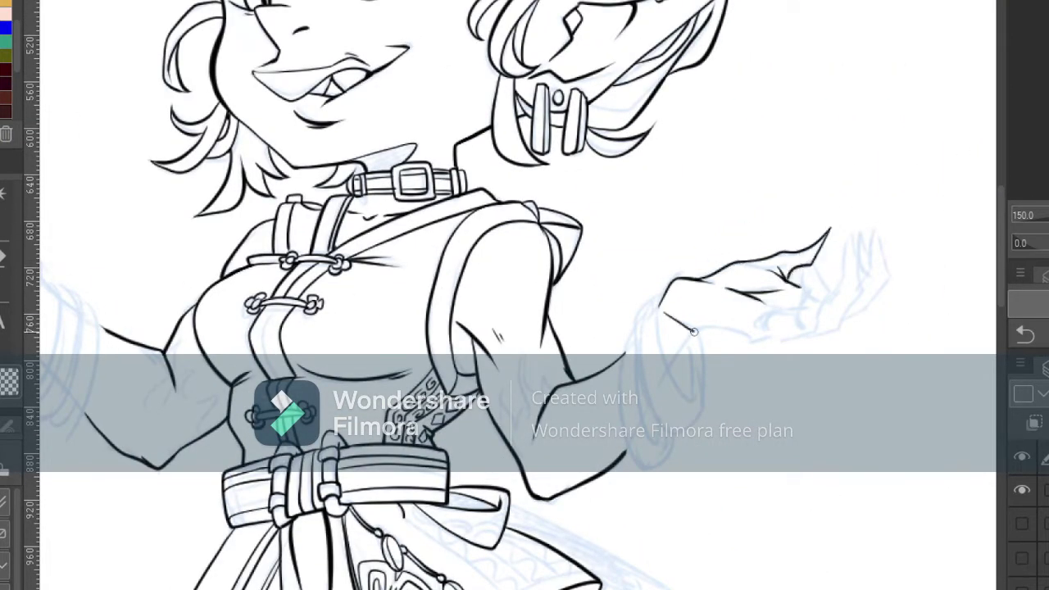
# - Ink the first hand's lower edge and its curled, claw-tipped fingers
pyautogui.moveTo(694, 331)
pyautogui.mouseDown()
pyautogui.moveTo(777, 348)
pyautogui.moveTo(816, 336)
pyautogui.moveTo(819, 280)
pyautogui.moveTo(764, 323)
pyautogui.mouseUp()
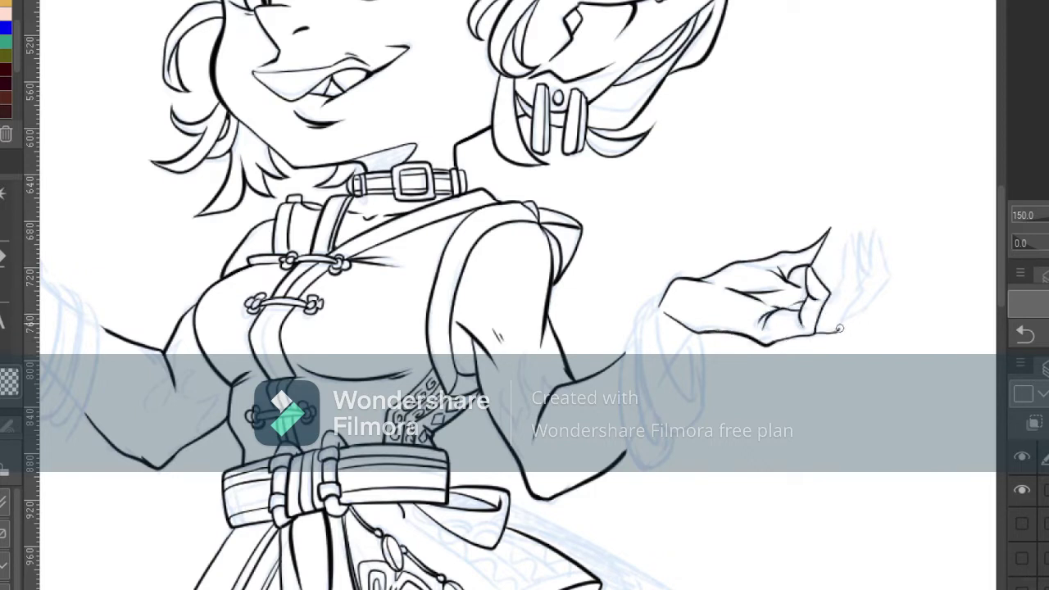
pyautogui.moveTo(840, 329); pyautogui.dragTo(856, 256)
pyautogui.moveTo(840, 323)
pyautogui.mouseDown()
pyautogui.moveTo(889, 282)
pyautogui.moveTo(870, 256)
pyautogui.mouseUp()
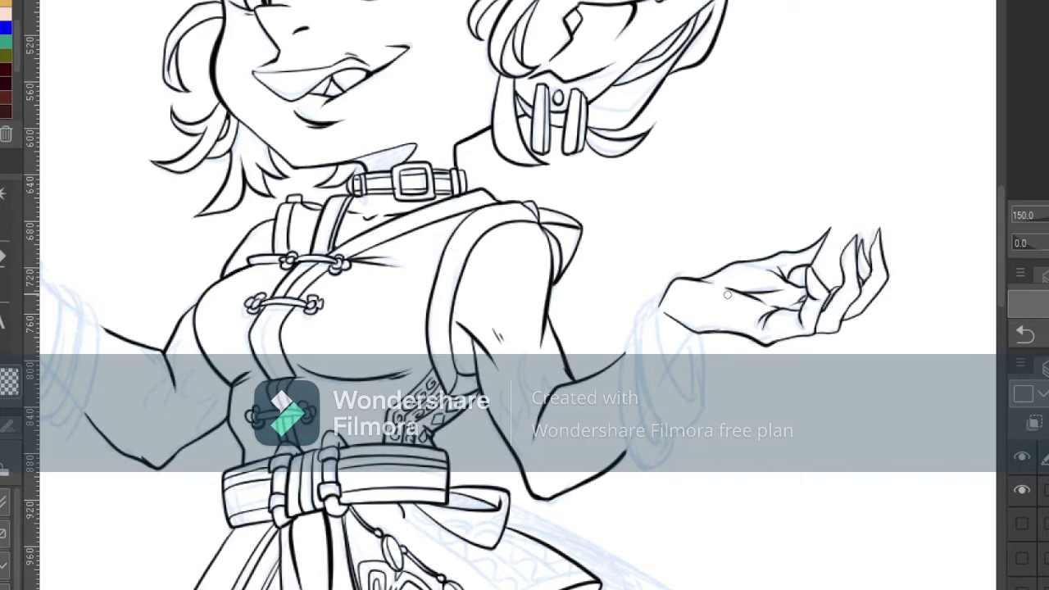
# - Ink the front sleeve cuff with its oval opening around the first hand's wrist
pyautogui.moveTo(727, 295)
pyautogui.mouseDown()
pyautogui.moveTo(663, 379)
pyautogui.moveTo(610, 419)
pyautogui.moveTo(612, 474)
pyautogui.mouseUp()
pyautogui.moveTo(613, 475); pyautogui.dragTo(646, 422)
pyautogui.moveTo(610, 371)
pyautogui.mouseDown()
pyautogui.moveTo(573, 474)
pyautogui.moveTo(618, 491)
pyautogui.mouseUp()
pyautogui.hotkey('ctrl', 'z')
pyautogui.hotkey('ctrl', 'z')
pyautogui.moveTo(650, 423); pyautogui.dragTo(611, 492)
pyautogui.hotkey('ctrl', 'z')
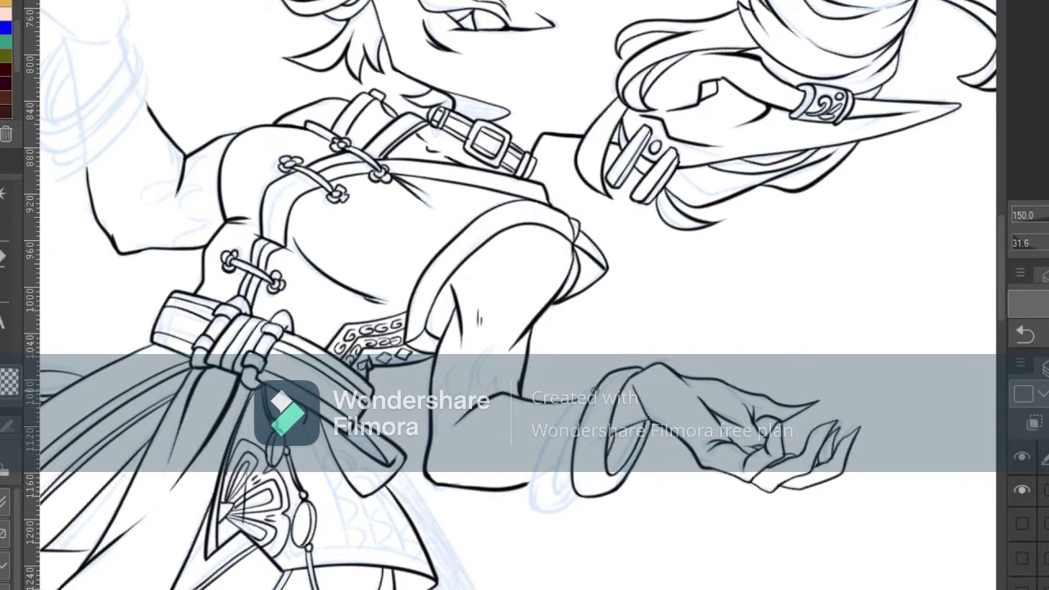
# - Ink the second cuff band behind the first and add fine shading lines inside the cuff
pyautogui.moveTo(595, 391)
pyautogui.mouseDown()
pyautogui.moveTo(544, 511)
pyautogui.moveTo(581, 397)
pyautogui.moveTo(532, 496)
pyautogui.moveTo(540, 460)
pyautogui.moveTo(572, 487)
pyautogui.mouseUp()
pyautogui.hotkey('ctrl', 'z')
pyautogui.hotkey('ctrl', 'z')
pyautogui.moveTo(577, 418); pyautogui.dragTo(571, 487)
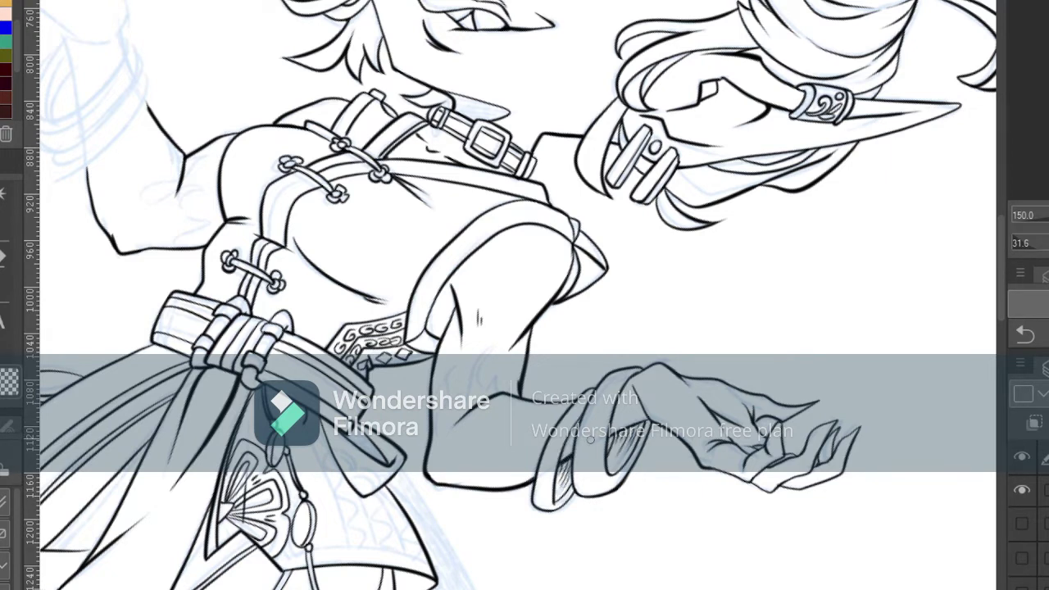
pyautogui.moveTo(544, 485); pyautogui.dragTo(540, 498)
pyautogui.moveTo(548, 486); pyautogui.dragTo(542, 501)
# - Ink the other arm's front cuff with its inner opening and outer edge
pyautogui.hotkey('ctrl', '@')
pyautogui.moveTo(328, 328); pyautogui.dragTo(914, 313)
pyautogui.hotkey('ctrl', '+')
pyautogui.moveTo(655, 213); pyautogui.dragTo(372, 380)
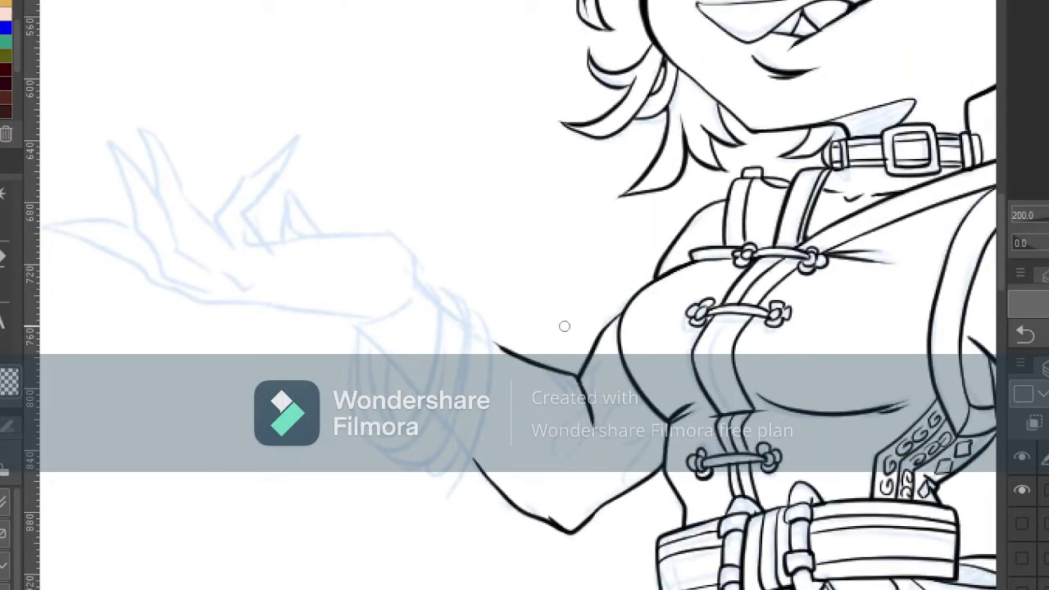
pyautogui.moveTo(425, 288)
pyautogui.mouseDown()
pyautogui.moveTo(437, 352)
pyautogui.moveTo(368, 395)
pyautogui.moveTo(373, 341)
pyautogui.moveTo(436, 354)
pyautogui.moveTo(432, 375)
pyautogui.mouseUp()
pyautogui.moveTo(436, 297); pyautogui.dragTo(416, 416)
pyautogui.moveTo(368, 336)
pyautogui.mouseDown()
pyautogui.moveTo(361, 406)
pyautogui.moveTo(378, 443)
pyautogui.moveTo(422, 453)
pyautogui.mouseUp()
pyautogui.hotkey('ctrl', 'z')
pyautogui.moveTo(368, 430); pyautogui.dragTo(435, 453)
pyautogui.moveTo(424, 284)
pyautogui.mouseDown()
pyautogui.moveTo(464, 306)
pyautogui.moveTo(461, 413)
pyautogui.moveTo(431, 458)
pyautogui.mouseUp()
pyautogui.hotkey('ctrl', 'z')
pyautogui.press('e')
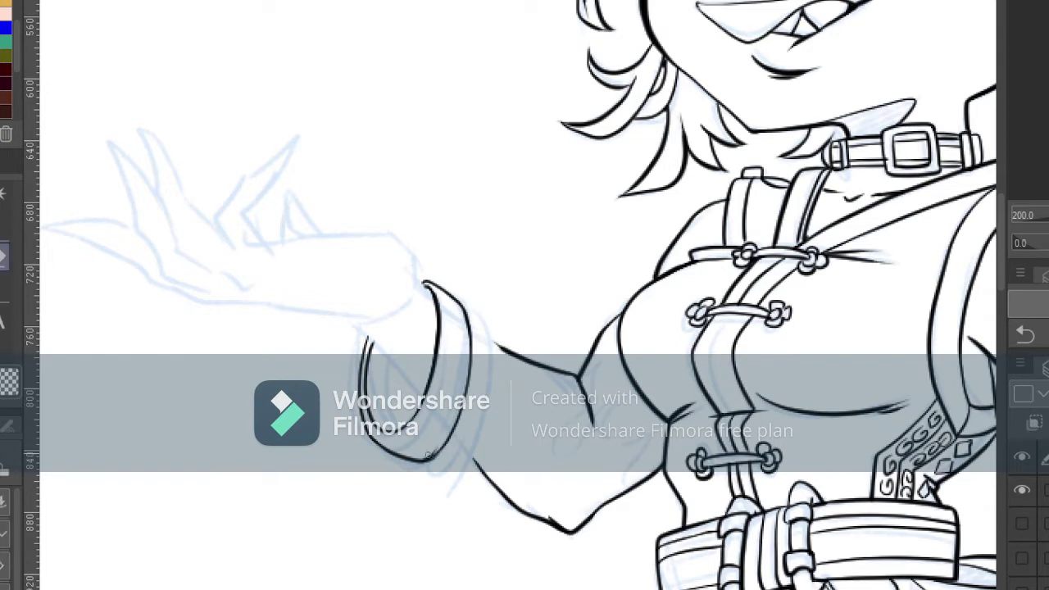
# - Ink the second band behind the other arm's cuff and add fine shading lines inside the cuff opening
pyautogui.press('p')
pyautogui.moveTo(467, 312); pyautogui.dragTo(492, 377)
pyautogui.moveTo(492, 335); pyautogui.dragTo(467, 457)
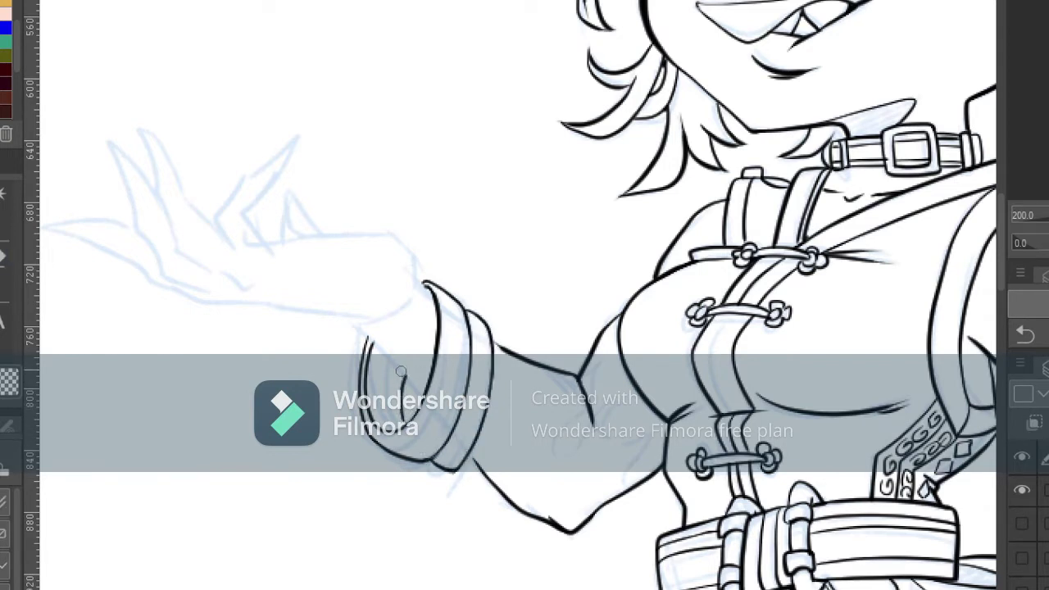
pyautogui.moveTo(401, 368)
pyautogui.mouseDown()
pyautogui.moveTo(395, 412)
pyautogui.moveTo(385, 402)
pyautogui.mouseUp()
pyautogui.moveTo(377, 344); pyautogui.dragTo(373, 410)
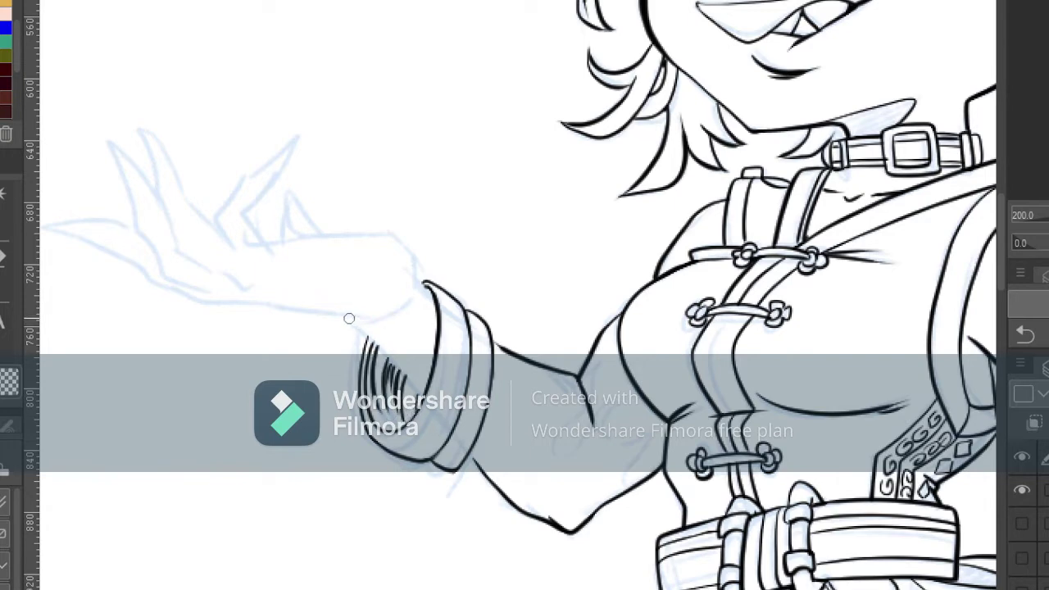
# - Ink the other arm's forearm edge inside the cuff and the outline of its wrist
pyautogui.moveTo(349, 318); pyautogui.dragTo(424, 376)
pyautogui.moveTo(345, 318); pyautogui.dragTo(411, 297)
pyautogui.moveTo(309, 241); pyautogui.dragTo(424, 291)
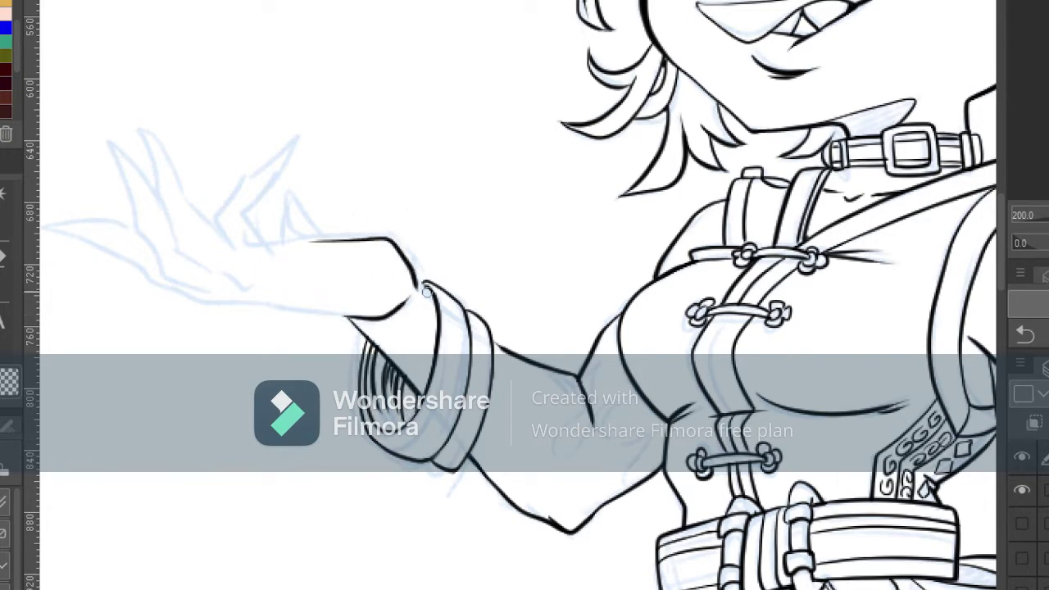
# - Ink the other hand's upper edge, palm crease and first raised, claw-tipped fingers
pyautogui.moveTo(587, 252); pyautogui.dragTo(904, 336)
pyautogui.moveTo(672, 326)
pyautogui.mouseDown()
pyautogui.moveTo(573, 335)
pyautogui.moveTo(581, 279)
pyautogui.moveTo(606, 253)
pyautogui.moveTo(615, 218)
pyautogui.moveTo(539, 293)
pyautogui.moveTo(558, 346)
pyautogui.mouseUp()
pyautogui.moveTo(568, 360); pyautogui.dragTo(601, 366)
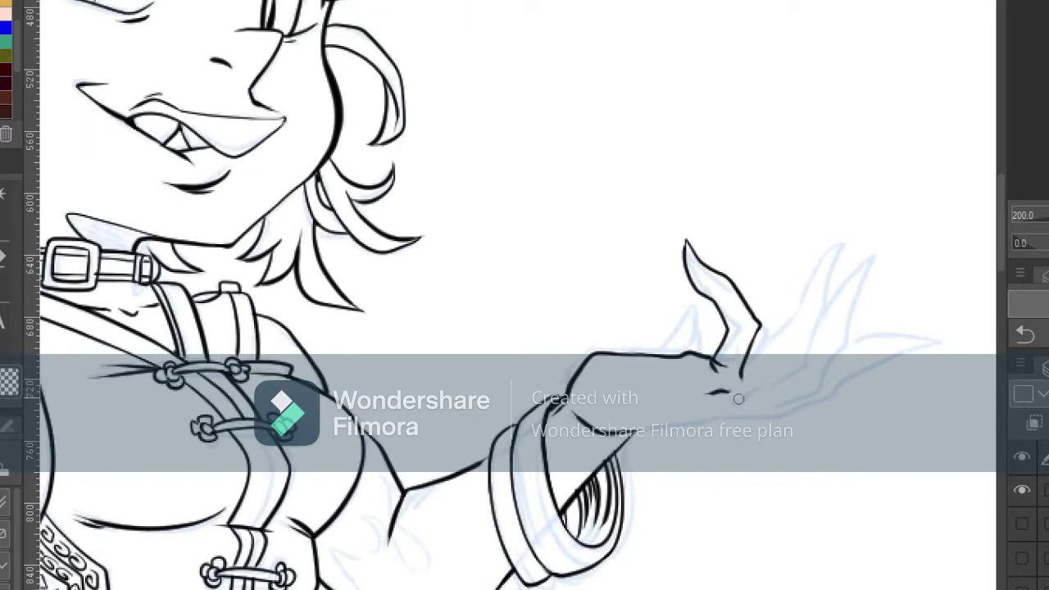
pyautogui.moveTo(783, 378)
pyautogui.mouseDown()
pyautogui.moveTo(839, 276)
pyautogui.moveTo(823, 307)
pyautogui.moveTo(831, 246)
pyautogui.moveTo(814, 251)
pyautogui.moveTo(801, 293)
pyautogui.moveTo(810, 302)
pyautogui.moveTo(747, 369)
pyautogui.moveTo(795, 391)
pyautogui.moveTo(833, 351)
pyautogui.moveTo(839, 265)
pyautogui.moveTo(825, 289)
pyautogui.mouseUp()
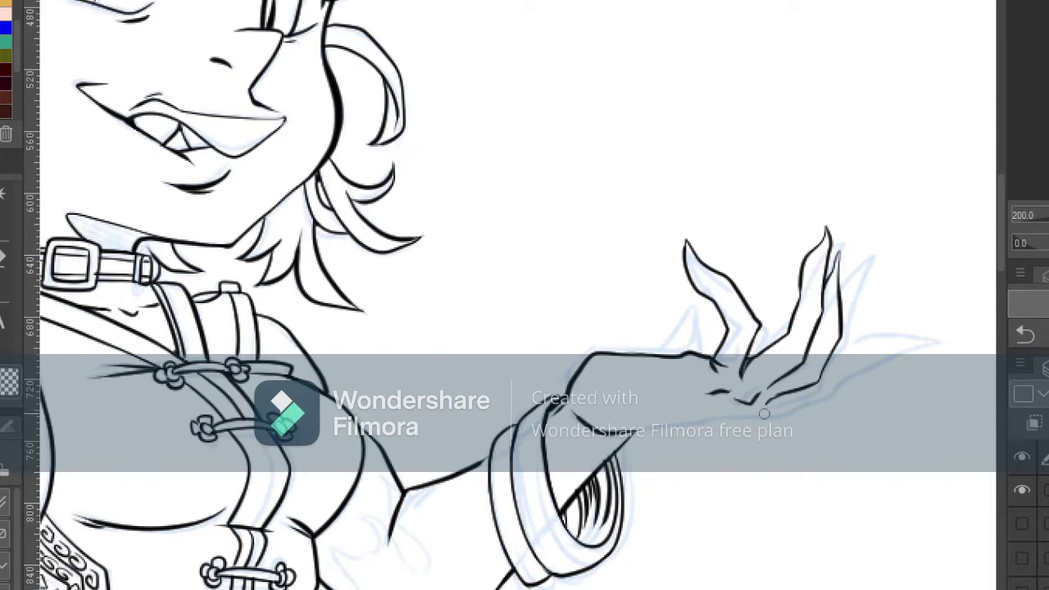
# - Ink the outstretched lowest finger of the open hand with its long, pointed claw
pyautogui.moveTo(765, 414)
pyautogui.mouseDown()
pyautogui.moveTo(820, 401)
pyautogui.moveTo(874, 359)
pyautogui.moveTo(861, 340)
pyautogui.moveTo(820, 376)
pyautogui.mouseUp()
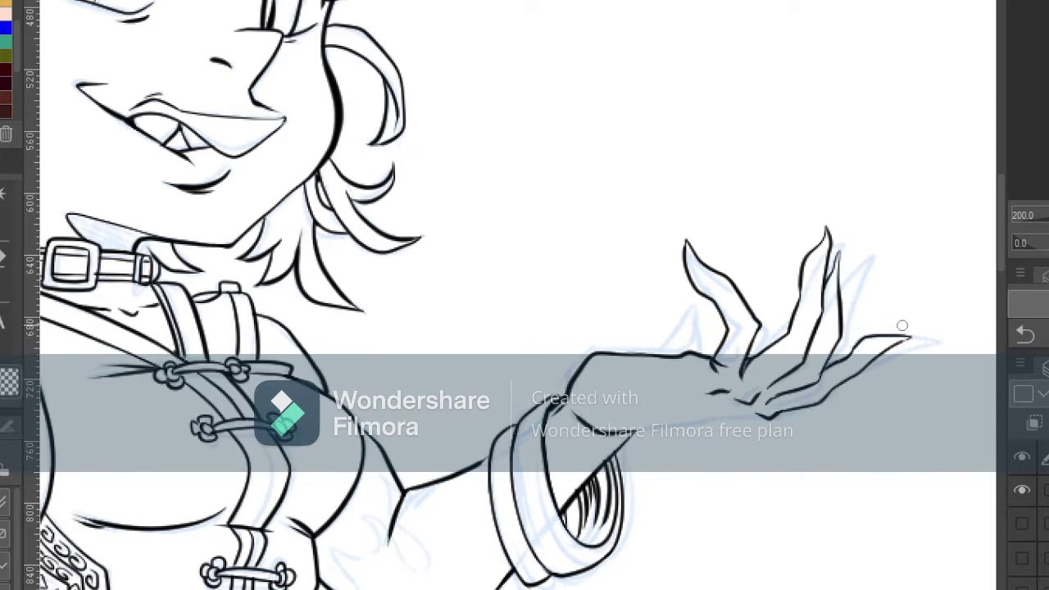
pyautogui.hotkey('ctrl', 'z')
pyautogui.moveTo(861, 341); pyautogui.dragTo(827, 369)
# - Ink the thumb behind the raised finger and the underside of the palm down to the wrist
pyautogui.moveTo(625, 355)
pyautogui.mouseDown()
pyautogui.moveTo(665, 343)
pyautogui.moveTo(709, 310)
pyautogui.mouseUp()
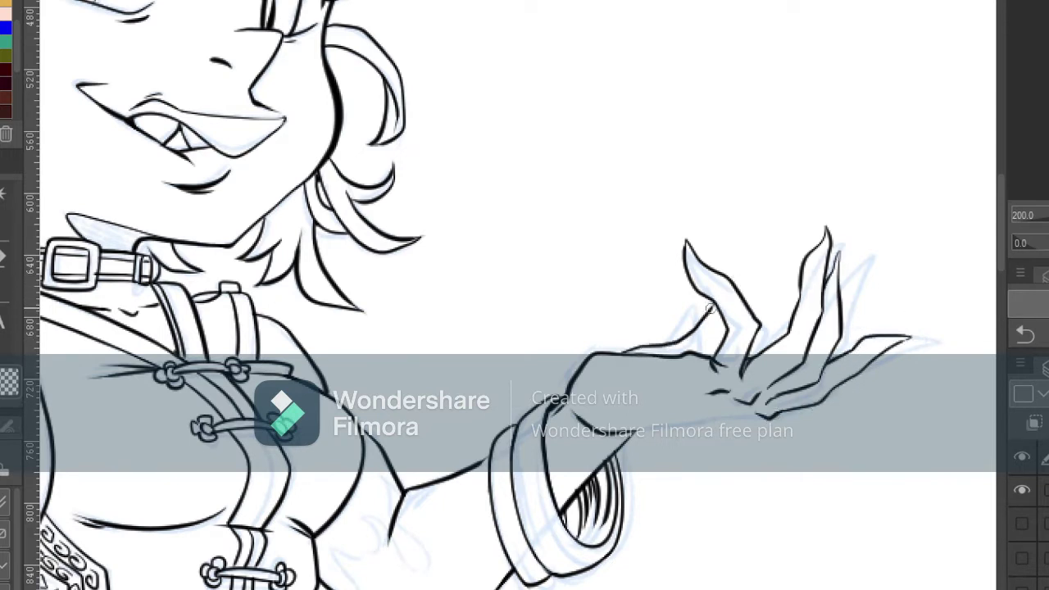
pyautogui.hotkey('ctrl', 'z')
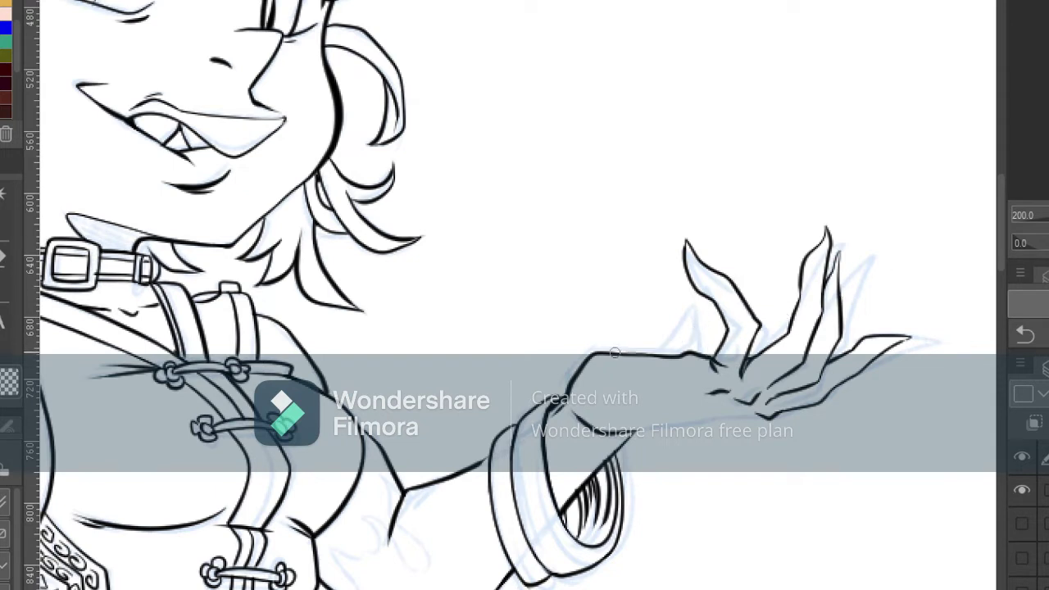
pyautogui.moveTo(615, 352)
pyautogui.mouseDown()
pyautogui.moveTo(650, 343)
pyautogui.moveTo(697, 301)
pyautogui.moveTo(683, 354)
pyautogui.moveTo(727, 331)
pyautogui.mouseUp()
pyautogui.hotkey('ctrl', 'z')
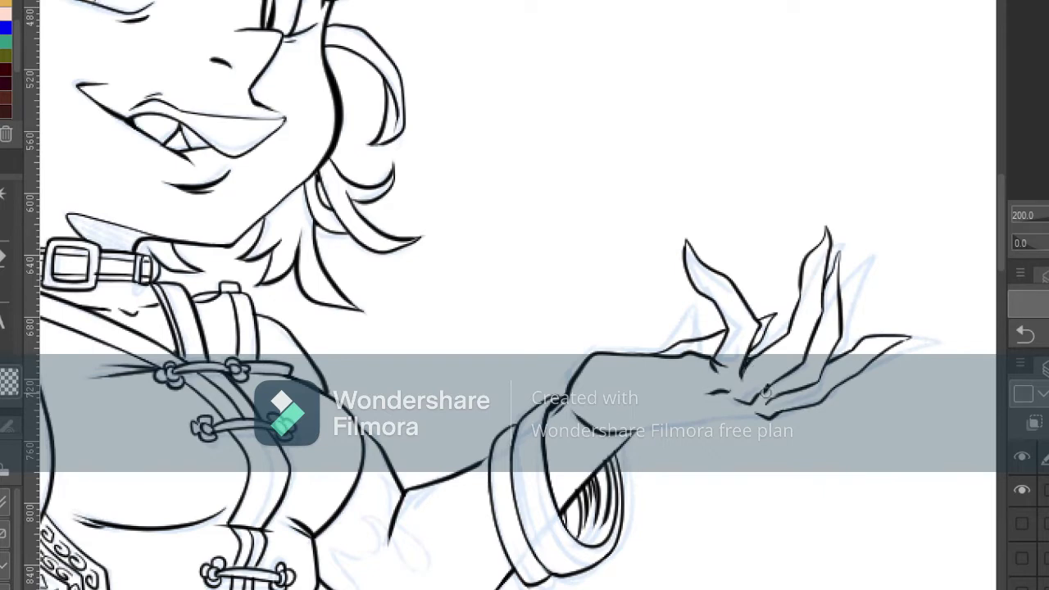
pyautogui.moveTo(753, 419); pyautogui.dragTo(631, 440)
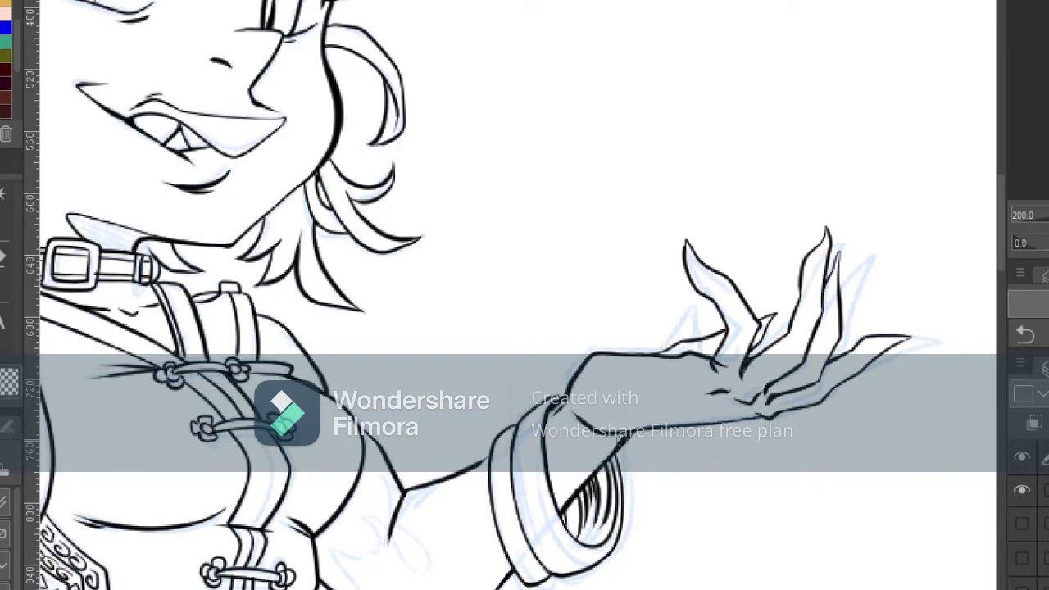
# - Fill the small opening inside the pointed ear and the shadow beneath the chin with solid black
pyautogui.press('h')
pyautogui.moveTo(734, 183)
pyautogui.mouseDown()
pyautogui.moveTo(657, 151)
pyautogui.moveTo(480, 258)
pyautogui.moveTo(483, 239)
pyautogui.mouseUp()
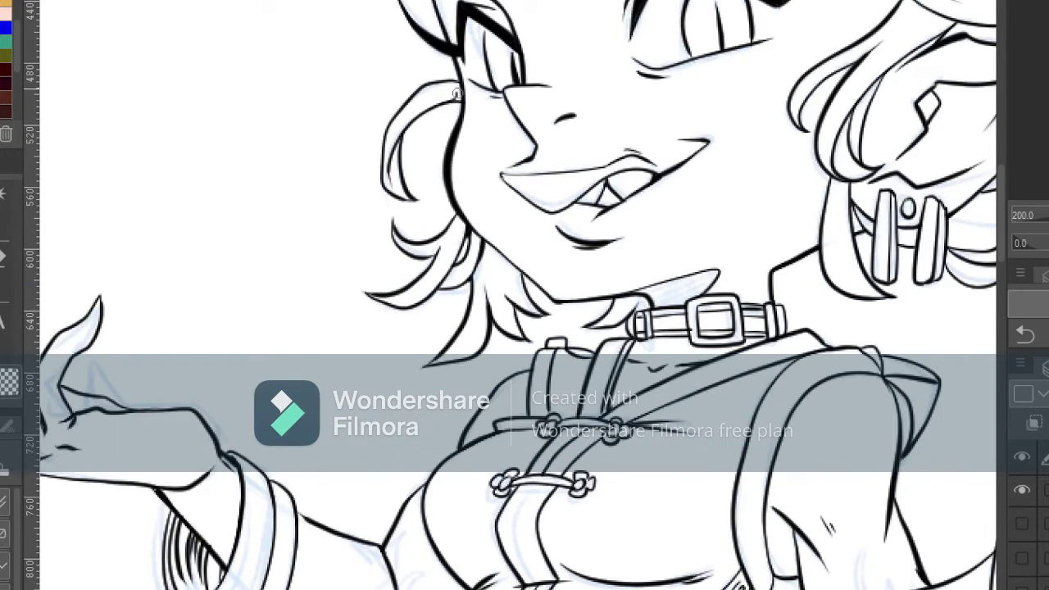
pyautogui.moveTo(910, 90)
pyautogui.mouseDown()
pyautogui.moveTo(603, 183)
pyautogui.moveTo(620, 211)
pyautogui.moveTo(613, 197)
pyautogui.mouseUp()
pyautogui.moveTo(620, 142); pyautogui.dragTo(638, 125)
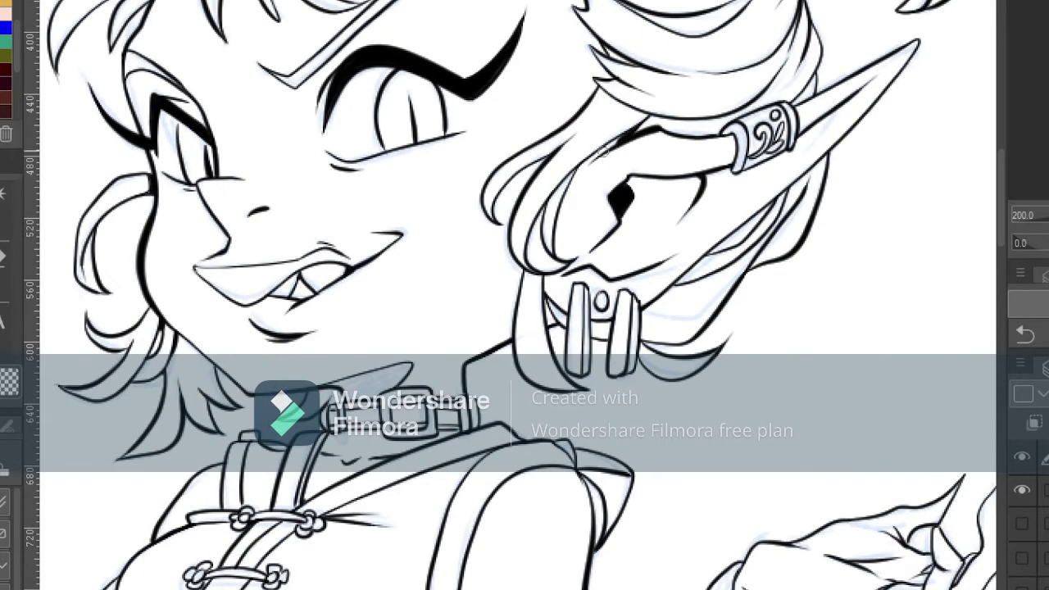
pyautogui.moveTo(407, 360); pyautogui.dragTo(324, 387)
pyautogui.moveTo(405, 371)
pyautogui.mouseDown()
pyautogui.moveTo(380, 373)
pyautogui.moveTo(358, 379)
pyautogui.moveTo(373, 389)
pyautogui.moveTo(398, 375)
pyautogui.mouseUp()
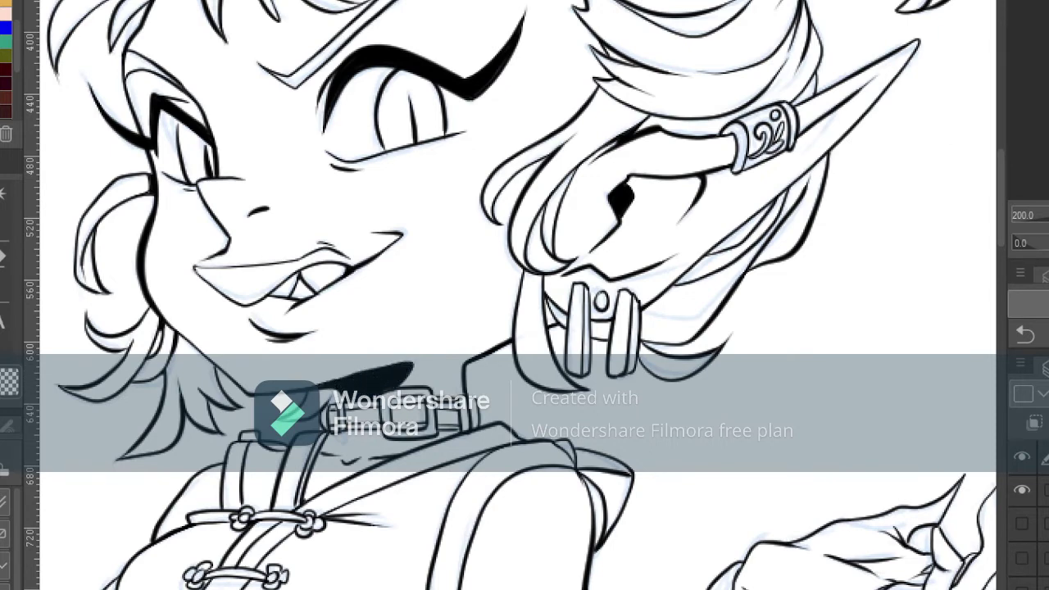
# - Ink a small angular highlight shape in the iris of each eye
pyautogui.moveTo(401, 246); pyautogui.dragTo(633, 357)
pyautogui.moveTo(661, 195); pyautogui.dragTo(654, 222)
pyautogui.moveTo(669, 198); pyautogui.dragTo(660, 223)
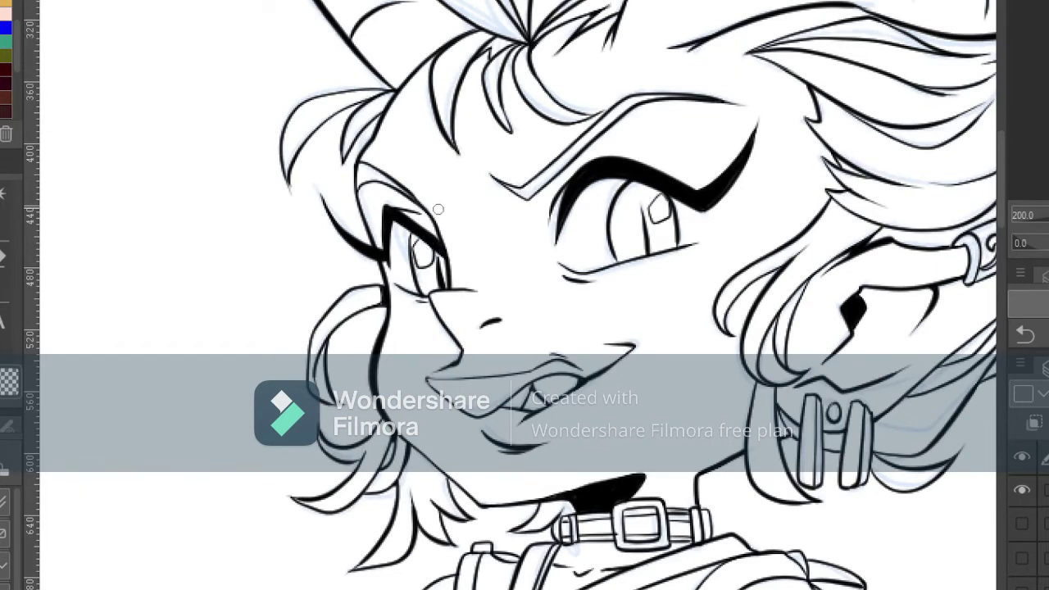
# - Add an extra pointed eyelash to the outer corner of each eye and thicken the nearer eye's slit pupil
pyautogui.moveTo(357, 194); pyautogui.dragTo(362, 164)
pyautogui.moveTo(679, 184)
pyautogui.mouseDown()
pyautogui.moveTo(722, 105)
pyautogui.moveTo(717, 138)
pyautogui.mouseUp()
pyautogui.hotkey('ctrl', 'z')
pyautogui.moveTo(386, 236)
pyautogui.mouseDown()
pyautogui.moveTo(342, 203)
pyautogui.moveTo(382, 234)
pyautogui.mouseUp()
pyautogui.hotkey('ctrl', 'z')
pyautogui.hotkey('ctrl', 'z')
pyautogui.moveTo(343, 196); pyautogui.dragTo(383, 232)
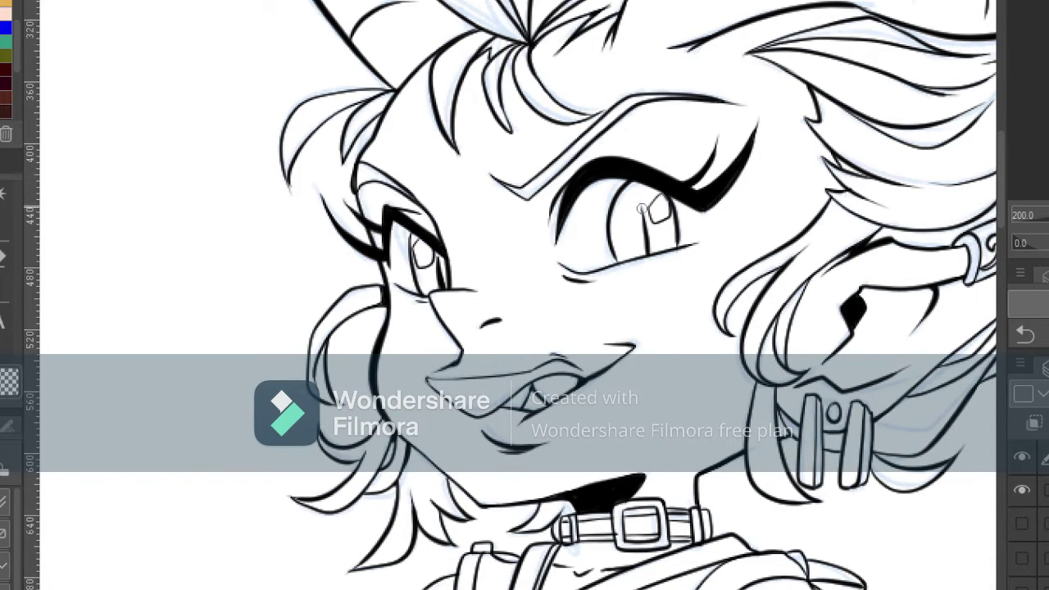
pyautogui.moveTo(643, 208); pyautogui.dragTo(646, 254)
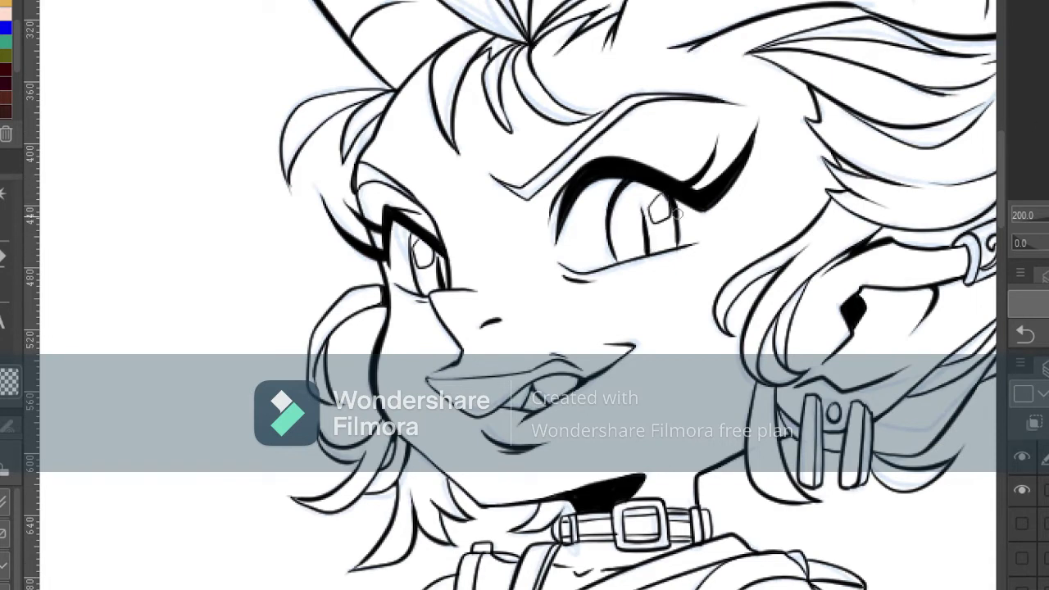
# - Ink the dividing lines and triangle trim along the outer border of the side skirt panel
pyautogui.hotkey('ctrl', '-')
pyautogui.hotkey('ctrl', '-')
pyautogui.moveTo(677, 210)
pyautogui.mouseDown()
pyautogui.moveTo(680, 239)
pyautogui.moveTo(759, 64)
pyautogui.mouseUp()
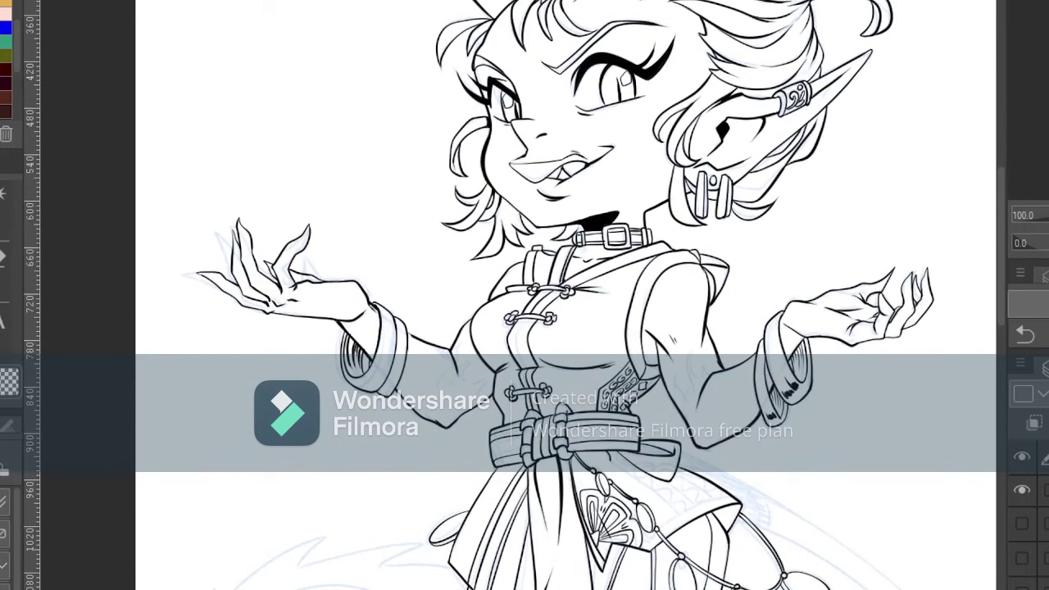
pyautogui.moveTo(697, 394)
pyautogui.mouseDown()
pyautogui.moveTo(633, 204)
pyautogui.moveTo(640, 331)
pyautogui.moveTo(804, 262)
pyautogui.moveTo(740, 402)
pyautogui.moveTo(684, 458)
pyautogui.mouseUp()
pyautogui.hotkey('ctrl', '+')
pyautogui.hotkey('ctrl', '+')
pyautogui.moveTo(549, 245); pyautogui.dragTo(578, 408)
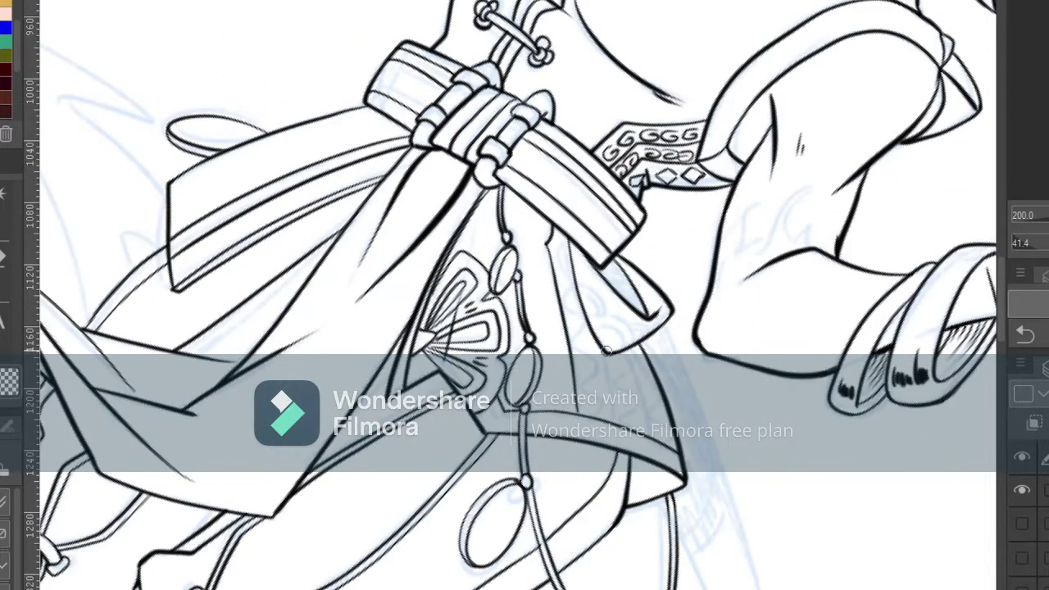
pyautogui.moveTo(630, 348)
pyautogui.mouseDown()
pyautogui.moveTo(648, 435)
pyautogui.moveTo(647, 253)
pyautogui.moveTo(678, 248)
pyautogui.mouseUp()
pyautogui.hotkey('ctrl', '+')
pyautogui.hotkey('ctrl', '+')
pyautogui.moveTo(658, 308); pyautogui.dragTo(691, 270)
pyautogui.moveTo(691, 272); pyautogui.dragTo(661, 308)
pyautogui.moveTo(665, 321)
pyautogui.mouseDown()
pyautogui.moveTo(701, 321)
pyautogui.moveTo(666, 331)
pyautogui.mouseUp()
pyautogui.moveTo(670, 345); pyautogui.dragTo(703, 371)
pyautogui.moveTo(706, 236)
pyautogui.mouseDown()
pyautogui.moveTo(726, 276)
pyautogui.moveTo(716, 307)
pyautogui.moveTo(750, 360)
pyautogui.moveTo(731, 372)
pyautogui.moveTo(769, 402)
pyautogui.moveTo(738, 420)
pyautogui.mouseUp()
# - Fill the side skirt panel's border with scroll and leaf ornaments
pyautogui.moveTo(611, 289)
pyautogui.mouseDown()
pyautogui.moveTo(640, 319)
pyautogui.moveTo(622, 350)
pyautogui.moveTo(596, 331)
pyautogui.mouseUp()
pyautogui.moveTo(601, 321); pyautogui.dragTo(646, 371)
pyautogui.moveTo(640, 303); pyautogui.dragTo(604, 233)
pyautogui.moveTo(604, 267)
pyautogui.mouseDown()
pyautogui.moveTo(585, 237)
pyautogui.moveTo(605, 260)
pyautogui.mouseUp()
pyautogui.moveTo(601, 234)
pyautogui.mouseDown()
pyautogui.moveTo(615, 215)
pyautogui.moveTo(615, 233)
pyautogui.mouseUp()
pyautogui.moveTo(592, 208); pyautogui.dragTo(592, 198)
pyautogui.moveTo(568, 161)
pyautogui.mouseDown()
pyautogui.moveTo(582, 174)
pyautogui.moveTo(569, 209)
pyautogui.mouseUp()
pyautogui.moveTo(595, 163)
pyautogui.mouseDown()
pyautogui.moveTo(594, 173)
pyautogui.moveTo(559, 138)
pyautogui.mouseUp()
pyautogui.moveTo(559, 138)
pyautogui.mouseDown()
pyautogui.moveTo(578, 110)
pyautogui.moveTo(551, 33)
pyautogui.moveTo(554, 82)
pyautogui.moveTo(548, 25)
pyautogui.mouseUp()
pyautogui.hotkey('ctrl', 'alt', '0')
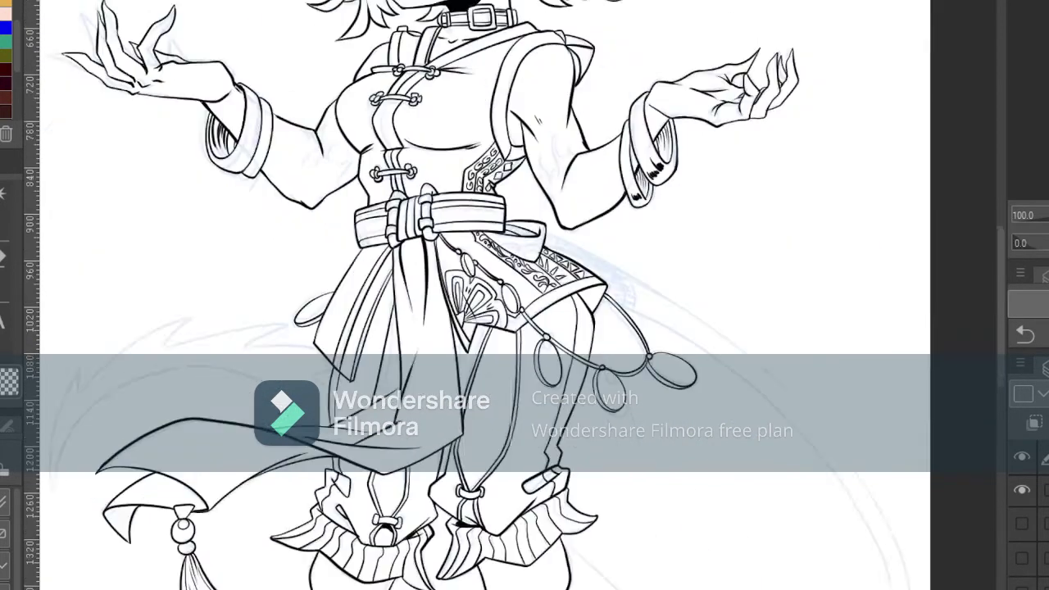
# - Outline the end of the tail's ornamental cuff where it emerges from behind the skirt
pyautogui.moveTo(433, 218); pyautogui.dragTo(595, 190)
pyautogui.moveTo(658, 215); pyautogui.dragTo(676, 177)
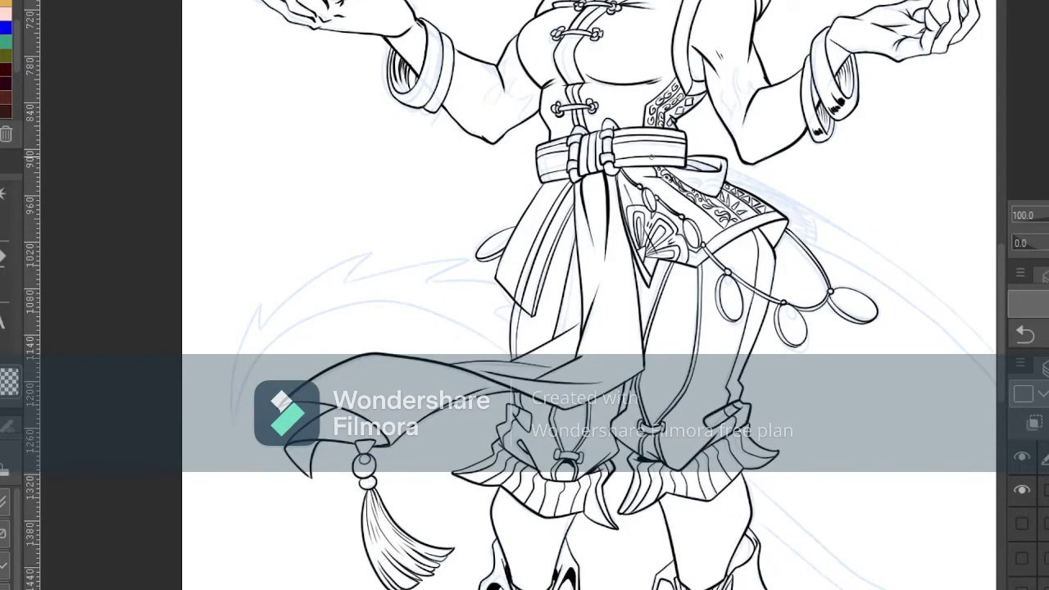
pyautogui.moveTo(698, 236); pyautogui.dragTo(461, 134)
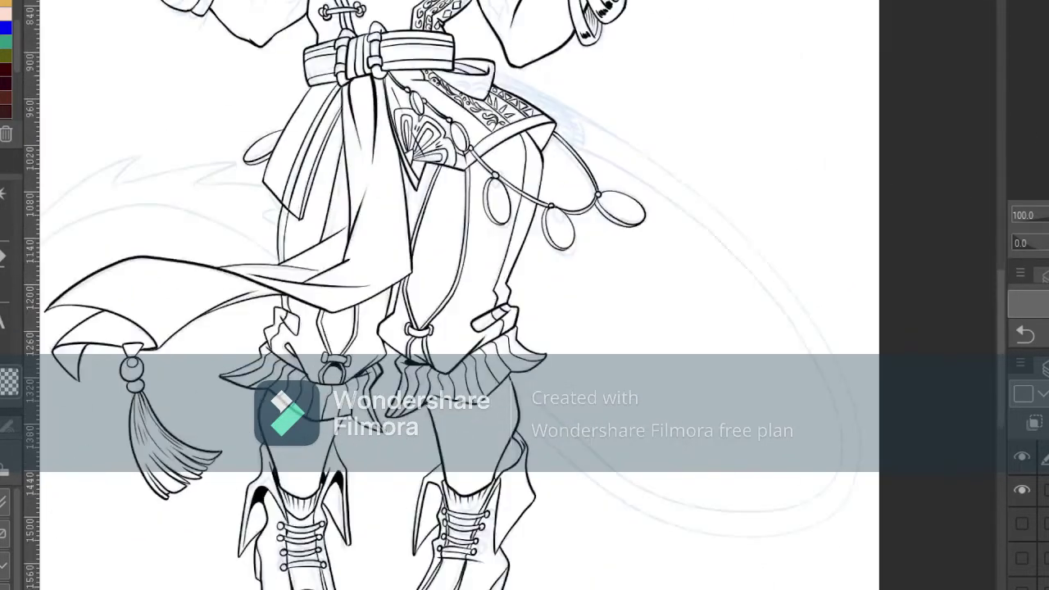
pyautogui.hotkey('ctrl', '+')
pyautogui.hotkey('ctrl', '+')
pyautogui.moveTo(566, 72)
pyautogui.mouseDown()
pyautogui.moveTo(573, 382)
pyautogui.moveTo(536, 429)
pyautogui.mouseUp()
pyautogui.moveTo(583, 258); pyautogui.dragTo(618, 353)
pyautogui.moveTo(589, 341); pyautogui.dragTo(617, 354)
pyautogui.moveTo(588, 341)
pyautogui.mouseDown()
pyautogui.moveTo(590, 298)
pyautogui.moveTo(567, 256)
pyautogui.mouseUp()
pyautogui.moveTo(567, 255); pyautogui.dragTo(584, 259)
pyautogui.moveTo(564, 537); pyautogui.dragTo(751, 196)
pyautogui.hotkey('ctrl', 'z')
pyautogui.hotkey('ctrl', 'z')
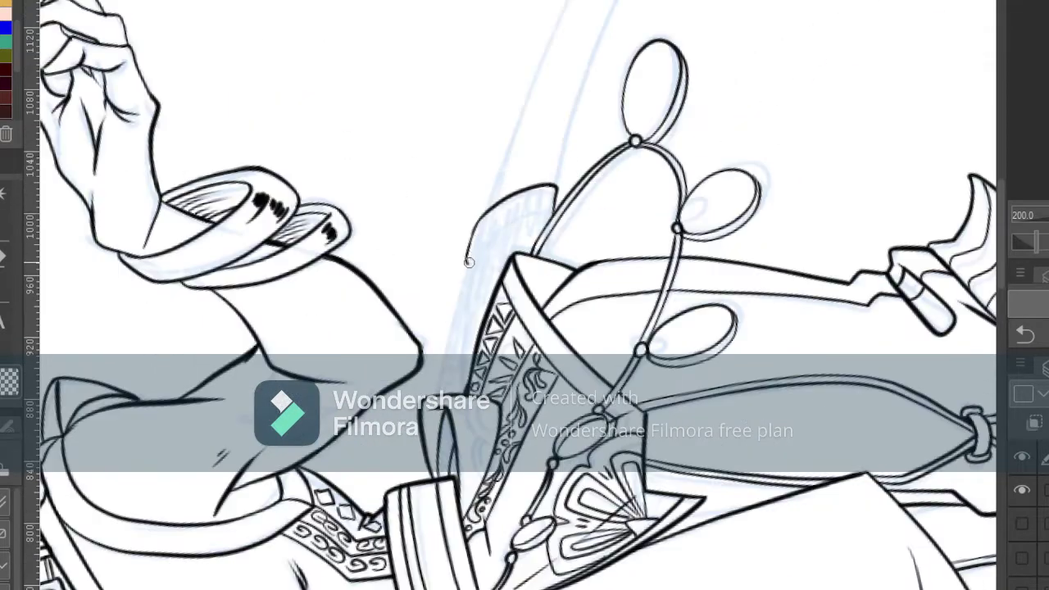
# - Complete the tail cuff with stripes, a beaded rim, scroll ornaments and the ring at its lower end
pyautogui.moveTo(469, 262)
pyautogui.mouseDown()
pyautogui.moveTo(549, 217)
pyautogui.moveTo(490, 215)
pyautogui.moveTo(549, 190)
pyautogui.mouseUp()
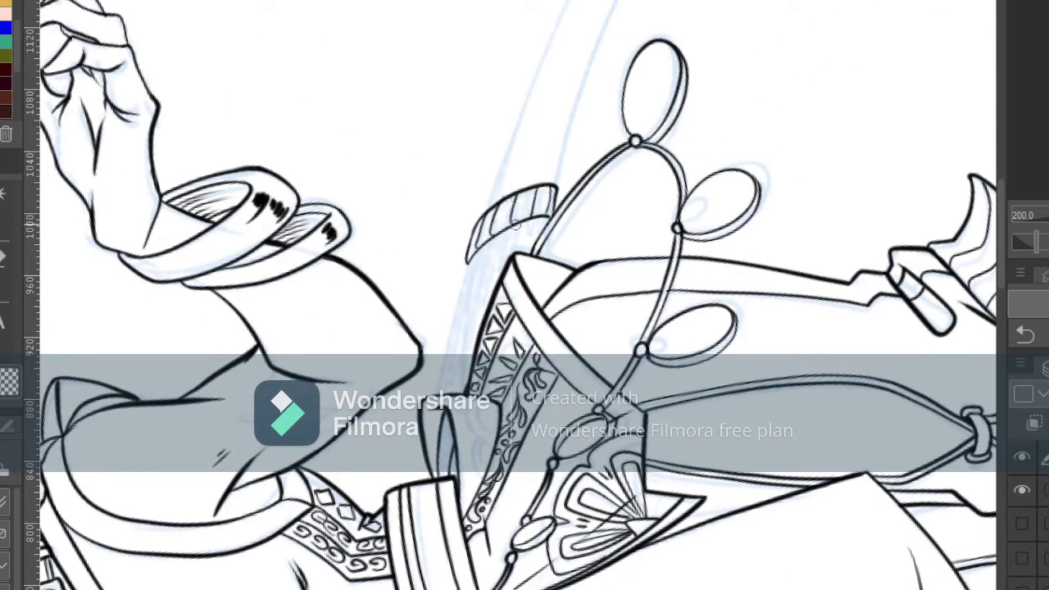
pyautogui.hotkey('ctrl', 'z')
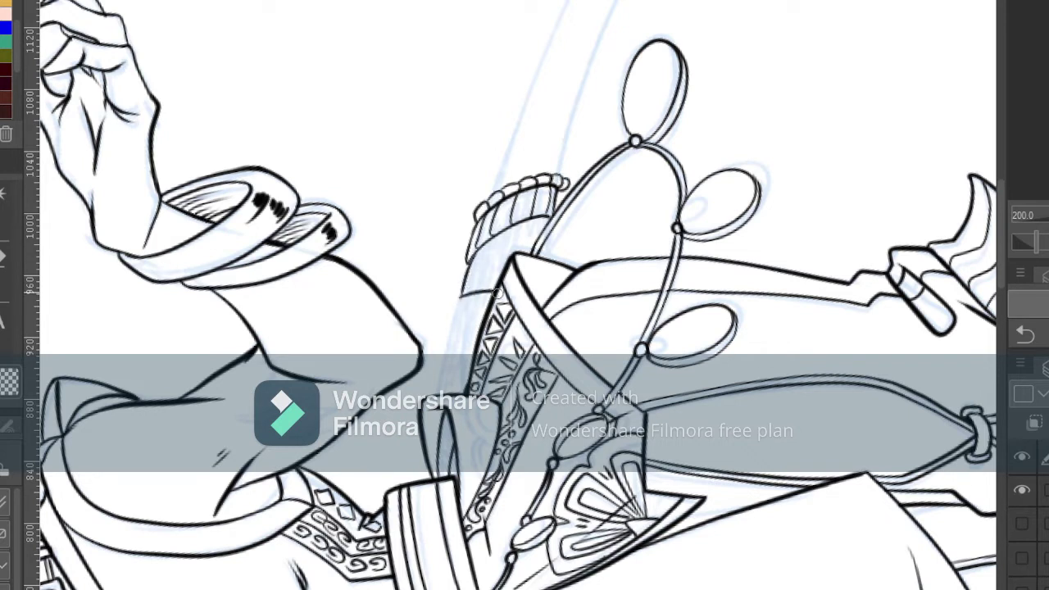
pyautogui.moveTo(497, 293)
pyautogui.mouseDown()
pyautogui.moveTo(451, 324)
pyautogui.moveTo(443, 387)
pyautogui.mouseUp()
pyautogui.moveTo(469, 294); pyautogui.dragTo(522, 232)
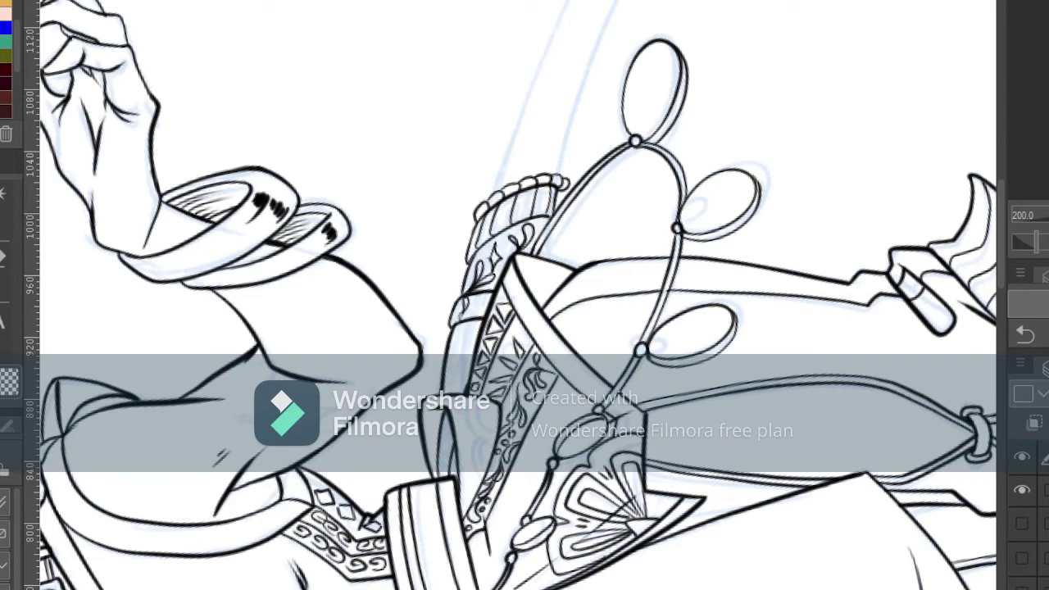
# - Ink both edges of the tail's first long stretch below the cuff as smooth curves
pyautogui.scroll(-2, 291, 372)
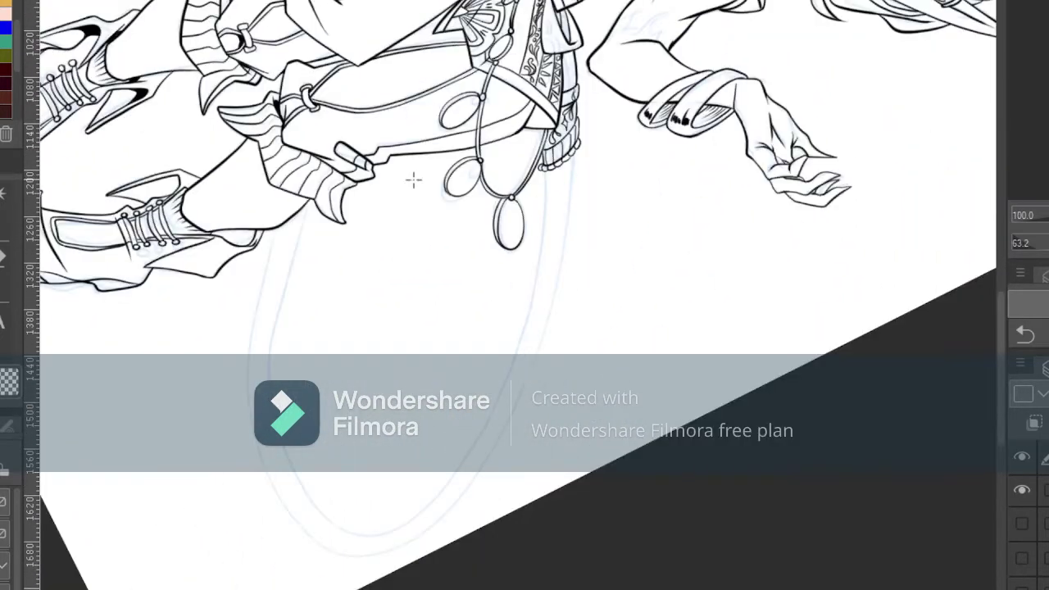
pyautogui.moveTo(576, 153)
pyautogui.mouseDown()
pyautogui.moveTo(534, 356)
pyautogui.moveTo(459, 497)
pyautogui.mouseUp()
pyautogui.click(565, 374)
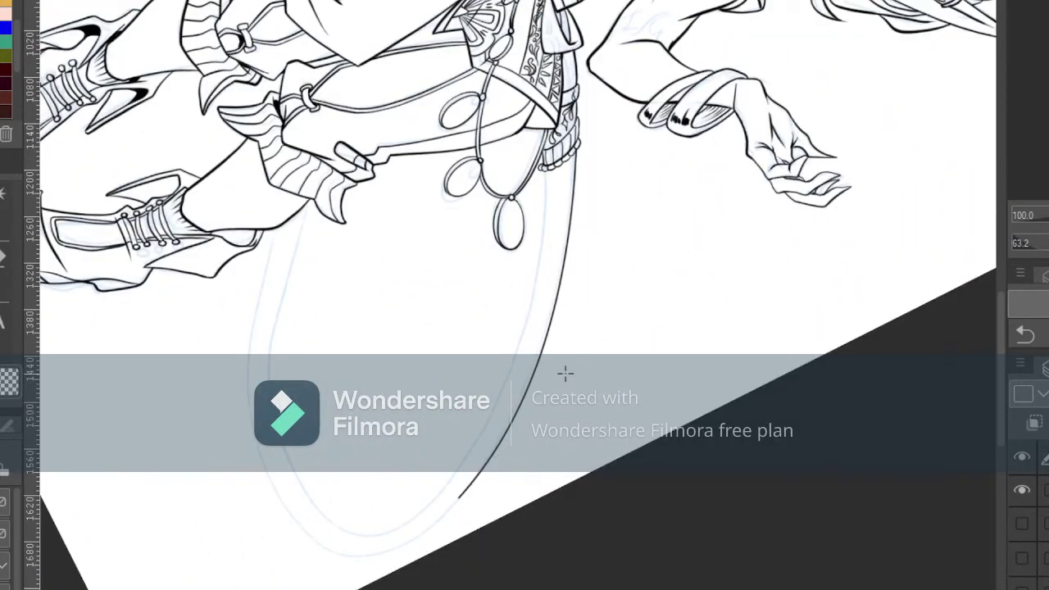
pyautogui.moveTo(545, 172); pyautogui.dragTo(441, 487)
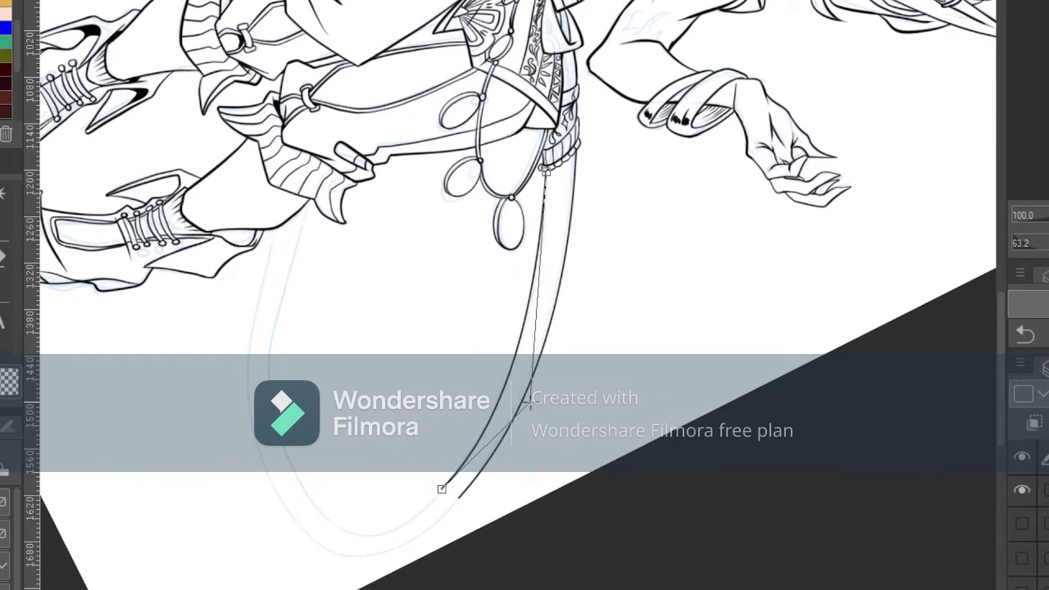
pyautogui.click(536, 383)
# - Ink both edges of the tail's lower bend and its return stretch up to the boot as smooth curves
pyautogui.moveTo(666, 324)
pyautogui.mouseDown()
pyautogui.moveTo(738, 586)
pyautogui.moveTo(898, 194)
pyautogui.mouseUp()
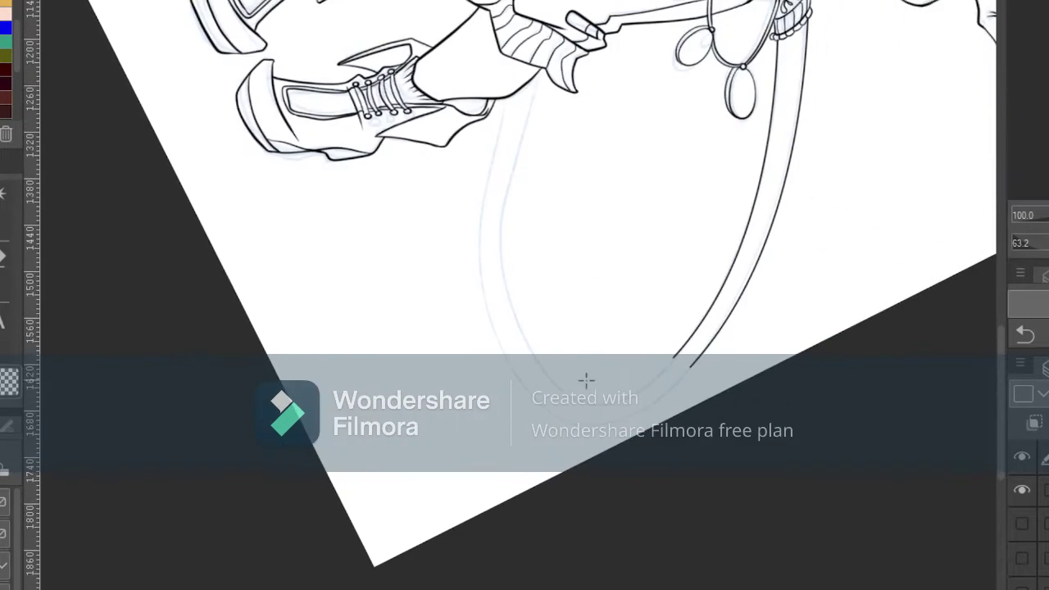
pyautogui.moveTo(671, 361)
pyautogui.mouseDown()
pyautogui.moveTo(503, 276)
pyautogui.moveTo(516, 302)
pyautogui.mouseUp()
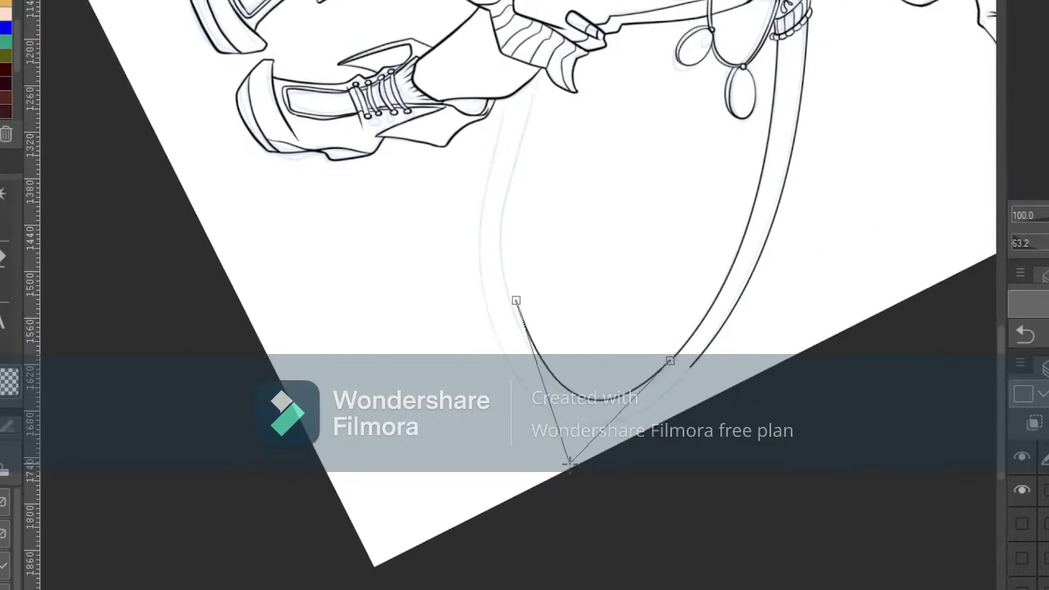
pyautogui.click(572, 463)
pyautogui.moveTo(689, 369); pyautogui.dragTo(492, 323)
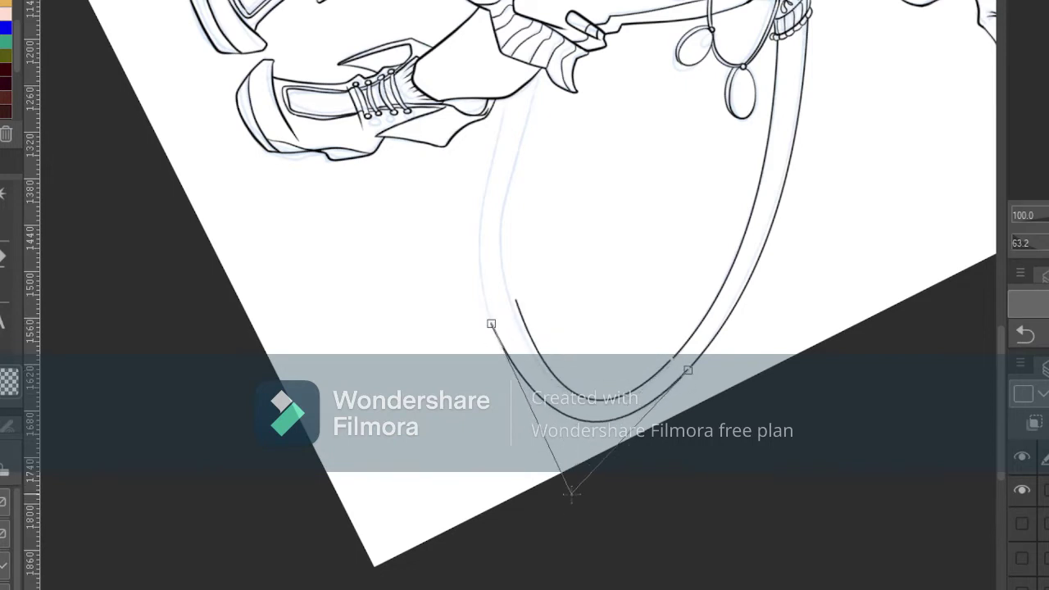
pyautogui.click(574, 453)
pyautogui.hotkey('ctrl', 'z')
pyautogui.moveTo(688, 369)
pyautogui.mouseDown()
pyautogui.moveTo(496, 293)
pyautogui.moveTo(543, 72)
pyautogui.mouseUp()
pyautogui.click(558, 503)
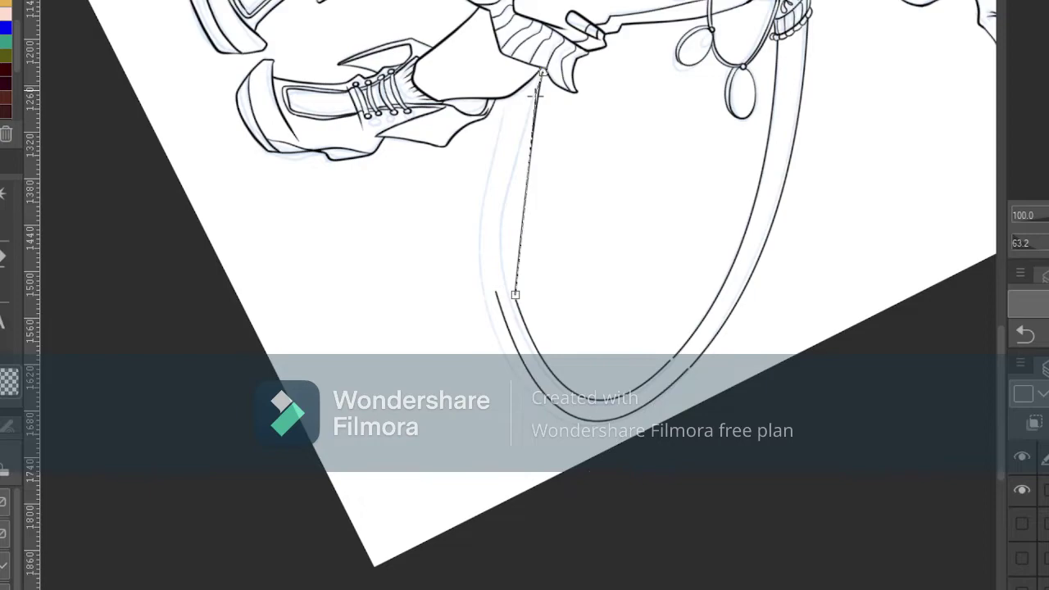
pyautogui.click(496, 195)
pyautogui.moveTo(496, 285); pyautogui.dragTo(523, 88)
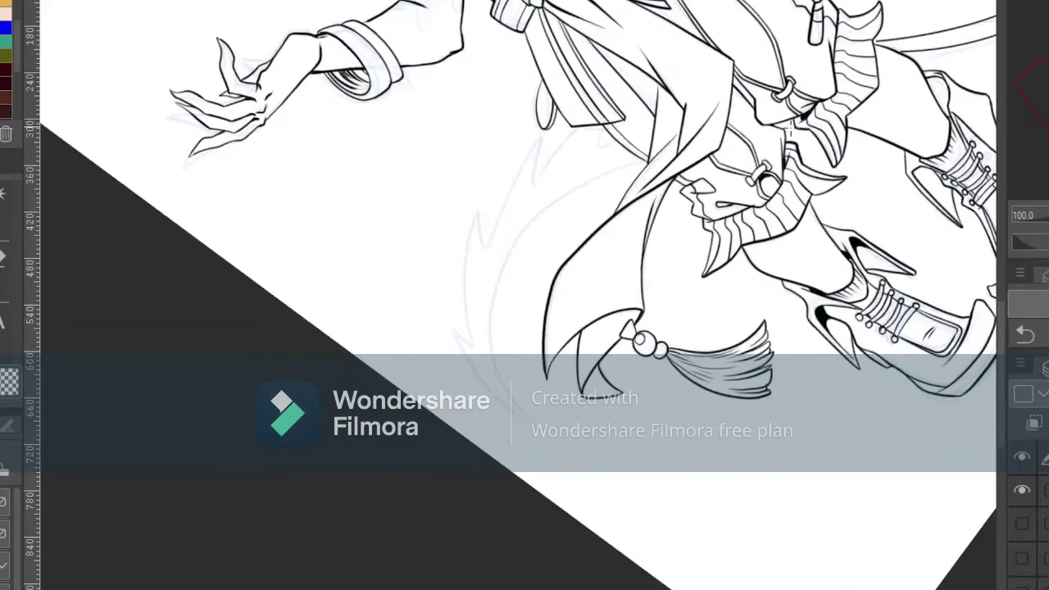
pyautogui.moveTo(646, 161)
pyautogui.mouseDown()
pyautogui.moveTo(497, 367)
pyautogui.moveTo(538, 422)
pyautogui.mouseUp()
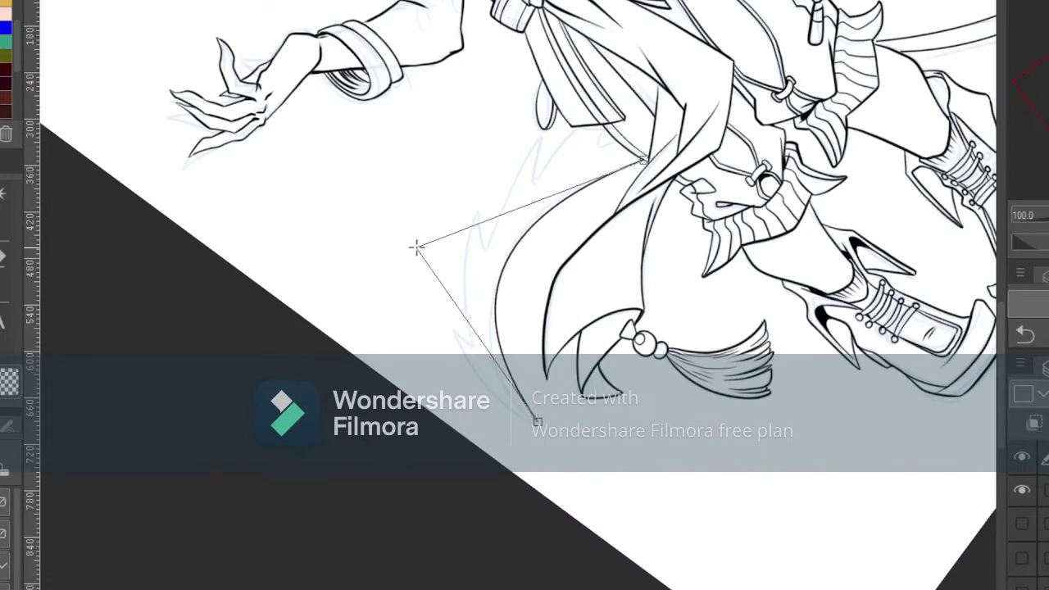
pyautogui.click(418, 241)
pyautogui.hotkey('ctrl', 'z')
pyautogui.moveTo(646, 160)
pyautogui.mouseDown()
pyautogui.moveTo(588, 178)
pyautogui.moveTo(544, 209)
pyautogui.mouseUp()
pyautogui.hotkey('ctrl', 'z')
# - Ink the long, smooth inner edge of the tail's tip above the flowing sash with the pen
pyautogui.press('p')
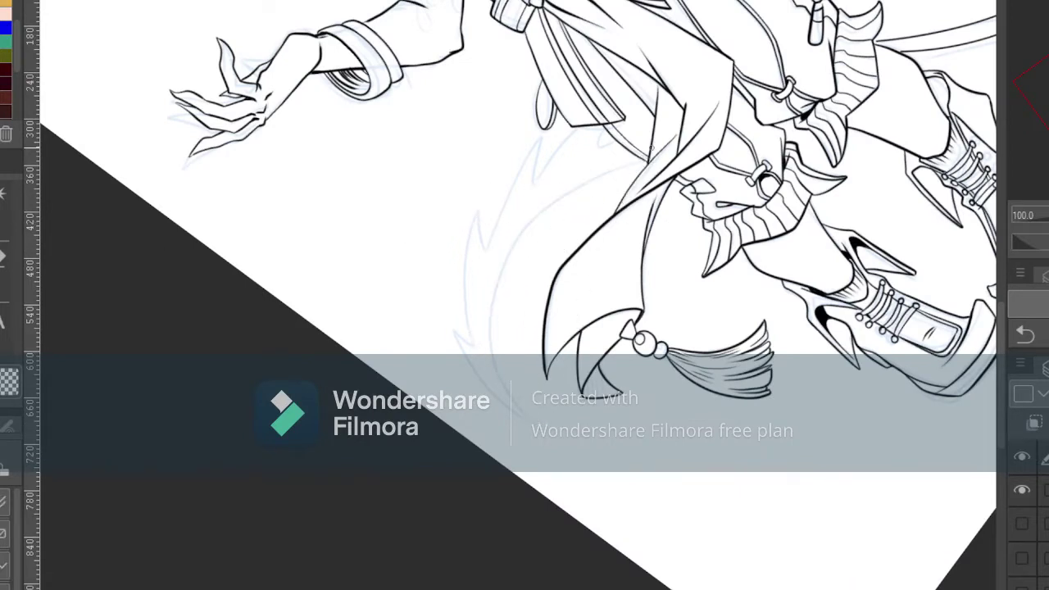
pyautogui.moveTo(647, 161)
pyautogui.mouseDown()
pyautogui.moveTo(531, 222)
pyautogui.moveTo(540, 425)
pyautogui.moveTo(618, 169)
pyautogui.moveTo(536, 423)
pyautogui.mouseUp()
pyautogui.hotkey('ctrl', 'z')
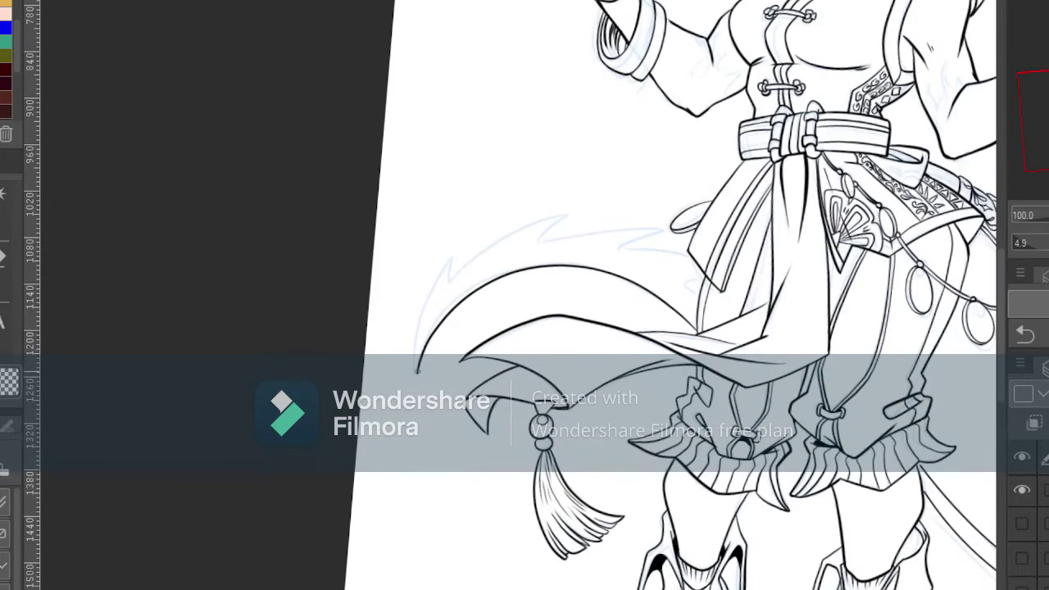
# - Ink the outer edge of the tail's tip from its point through the first jagged fur tufts
pyautogui.moveTo(453, 260); pyautogui.dragTo(416, 367)
pyautogui.press('Escape')
pyautogui.moveTo(456, 254); pyautogui.dragTo(414, 336)
pyautogui.moveTo(495, 242); pyautogui.dragTo(568, 216)
pyautogui.moveTo(567, 216); pyautogui.dragTo(538, 242)
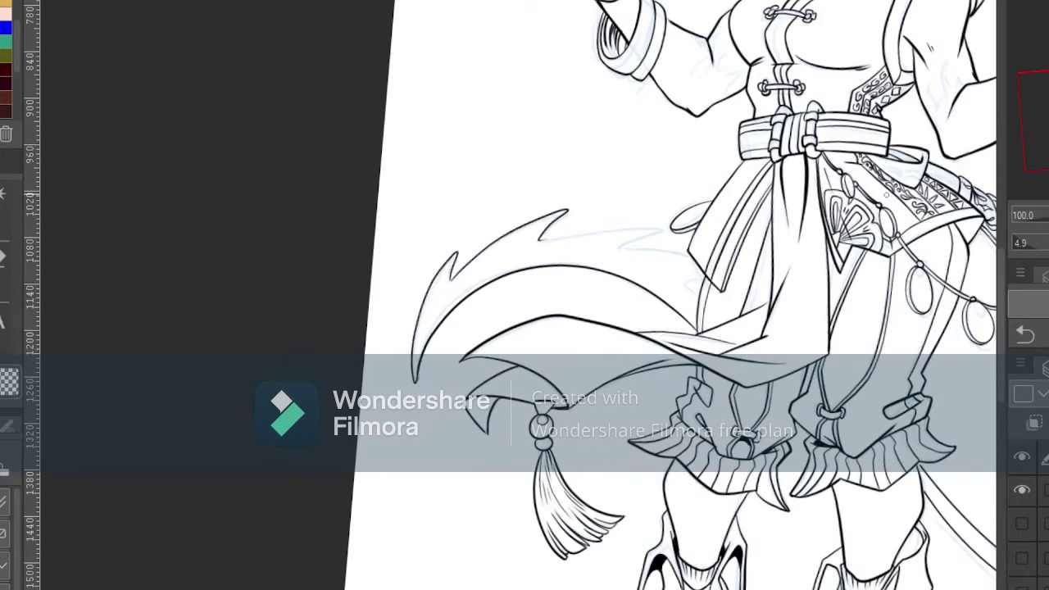
# - Continue the jagged fur edge of the tail's tip up to the hanging cloth panel beside the sash
pyautogui.moveTo(485, 361); pyautogui.dragTo(520, 238)
pyautogui.moveTo(520, 238); pyautogui.dragTo(516, 283)
pyautogui.moveTo(517, 283); pyautogui.dragTo(558, 215)
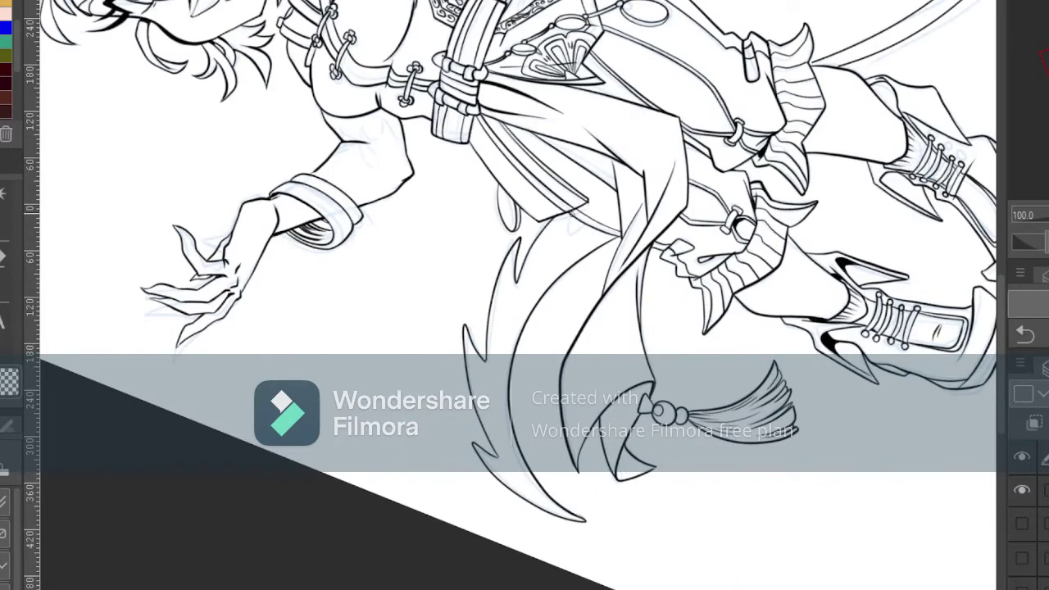
pyautogui.hotkey('ctrl', 'z')
pyautogui.hotkey('ctrl', '+')
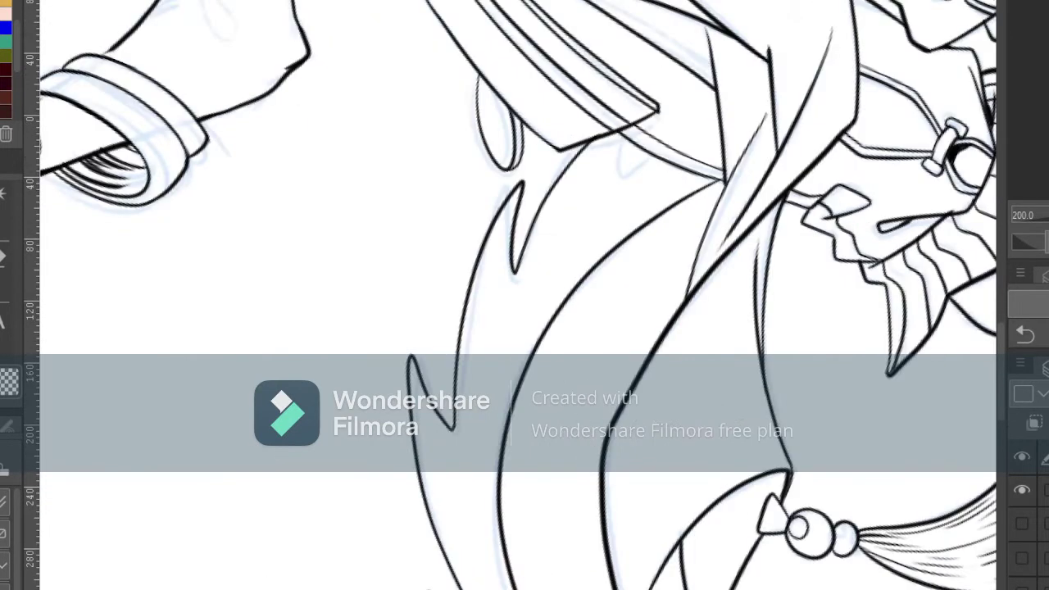
# - Ink short inner fur points beside the jagged tufts along the tail tip's outer edge
pyautogui.moveTo(626, 138)
pyautogui.mouseDown()
pyautogui.moveTo(615, 178)
pyautogui.moveTo(655, 155)
pyautogui.moveTo(600, 193)
pyautogui.mouseUp()
pyautogui.moveTo(612, 165); pyautogui.dragTo(599, 194)
pyautogui.moveTo(526, 230); pyautogui.dragTo(506, 303)
pyautogui.moveTo(506, 303); pyautogui.dragTo(500, 261)
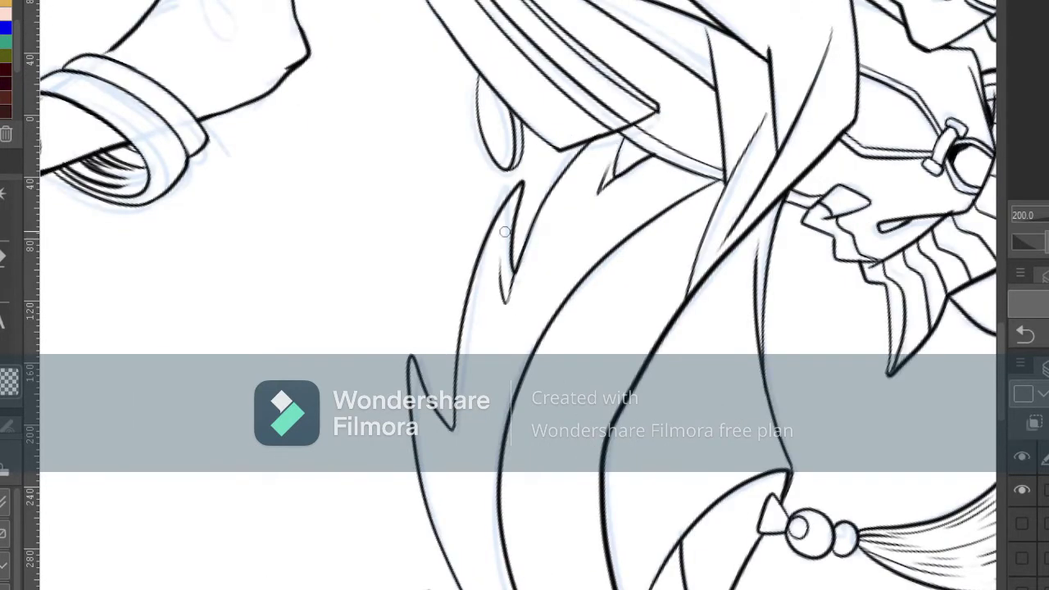
pyautogui.moveTo(455, 398)
pyautogui.mouseDown()
pyautogui.moveTo(457, 475)
pyautogui.moveTo(439, 426)
pyautogui.mouseUp()
pyautogui.moveTo(1002, 343); pyautogui.dragTo(1002, 390)
pyautogui.moveTo(466, 316); pyautogui.dragTo(497, 368)
pyautogui.moveTo(497, 368); pyautogui.dragTo(464, 349)
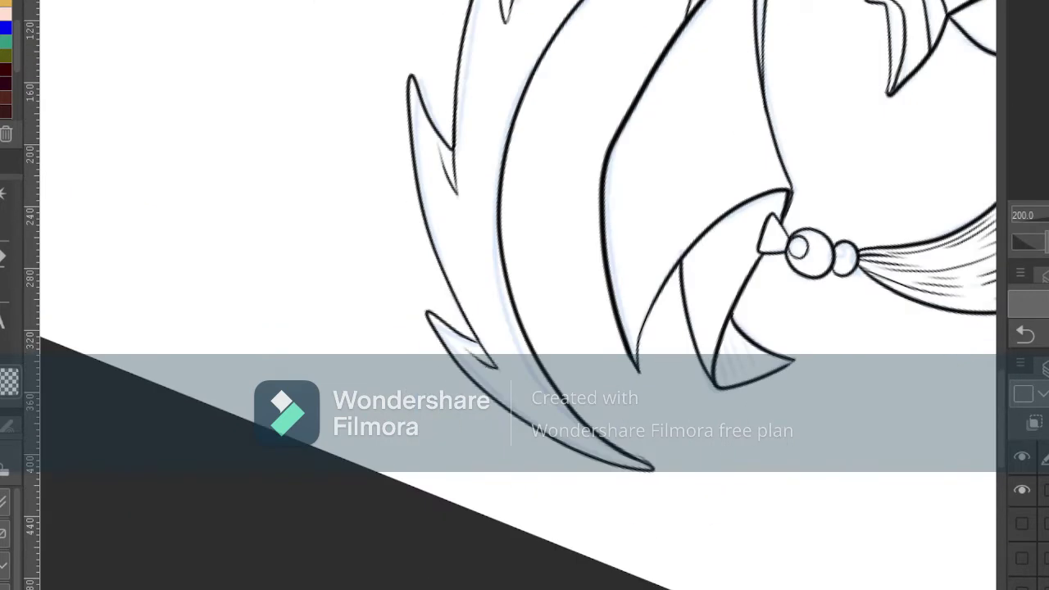
# - Join the breaks in both edge lines of the long looping tail with the pen
pyautogui.click(5, 257)
pyautogui.press('p')
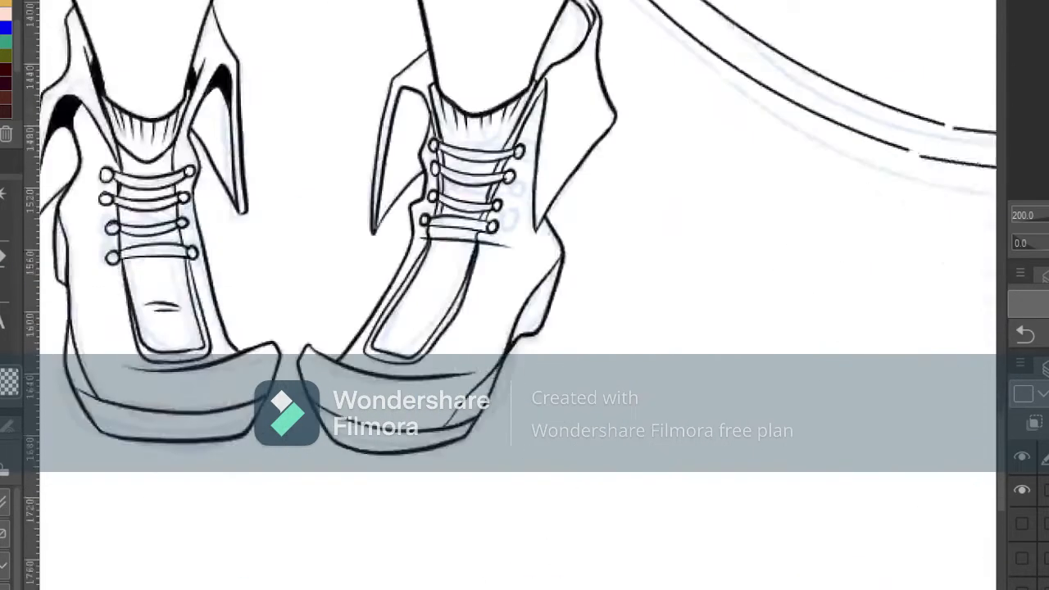
pyautogui.moveTo(551, 172); pyautogui.dragTo(552, 266)
pyautogui.hotkey('ctrl', 'z')
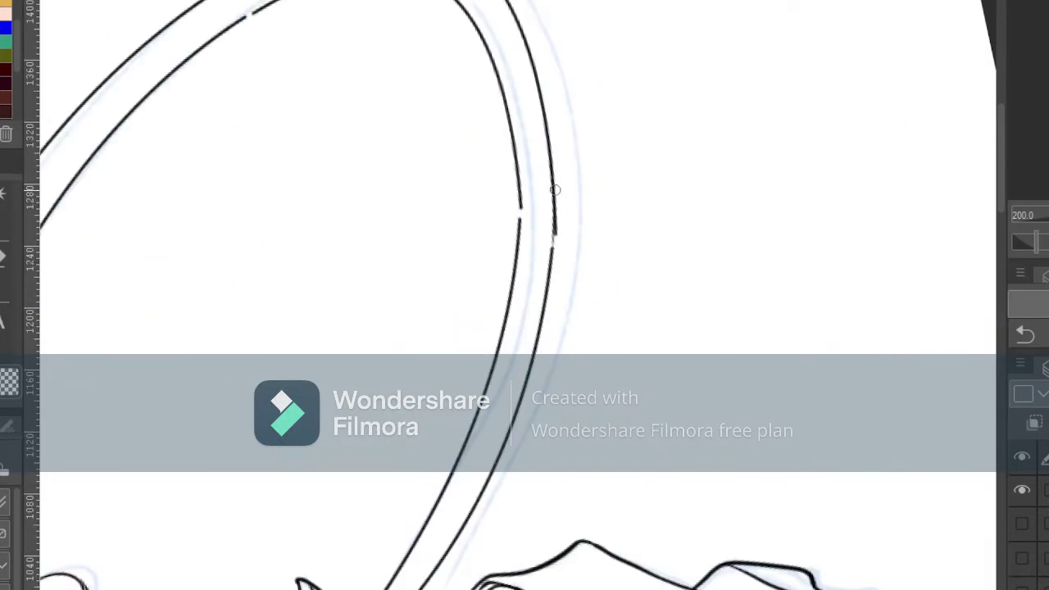
pyautogui.moveTo(554, 190); pyautogui.dragTo(551, 263)
pyautogui.moveTo(516, 166)
pyautogui.mouseDown()
pyautogui.moveTo(518, 244)
pyautogui.moveTo(537, 236)
pyautogui.moveTo(945, 571)
pyautogui.mouseUp()
pyautogui.press('e')
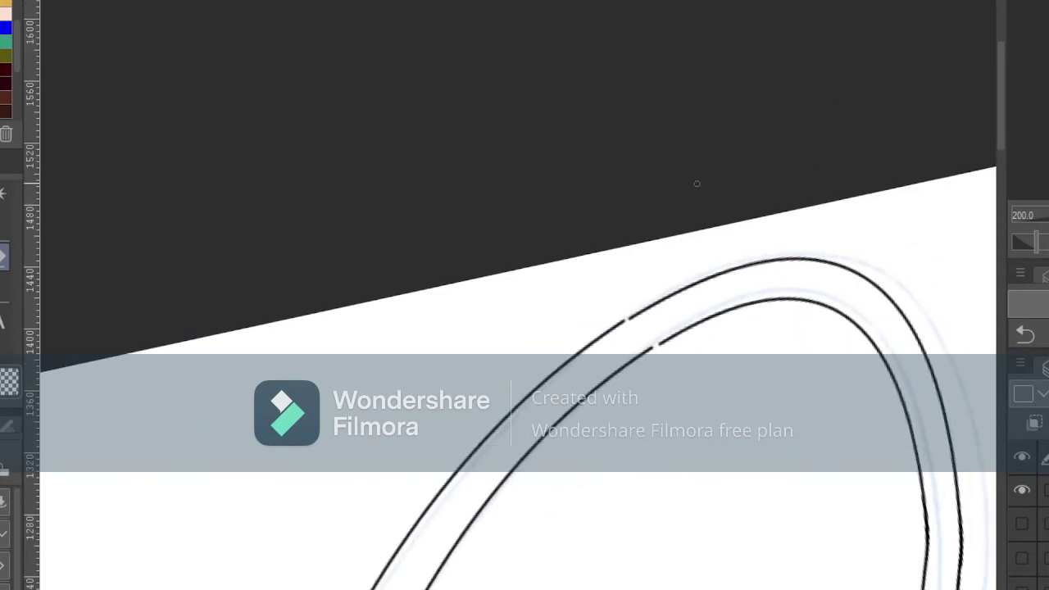
pyautogui.press('p')
pyautogui.moveTo(566, 508); pyautogui.dragTo(566, 110)
# - Straighten the canvas and fill the narrow gap between the trouser legs below the sash with solid black
pyautogui.scroll(-3, 525, 295)
pyautogui.hotkey('ctrl', '@')
pyautogui.moveTo(495, 267); pyautogui.dragTo(566, 279)
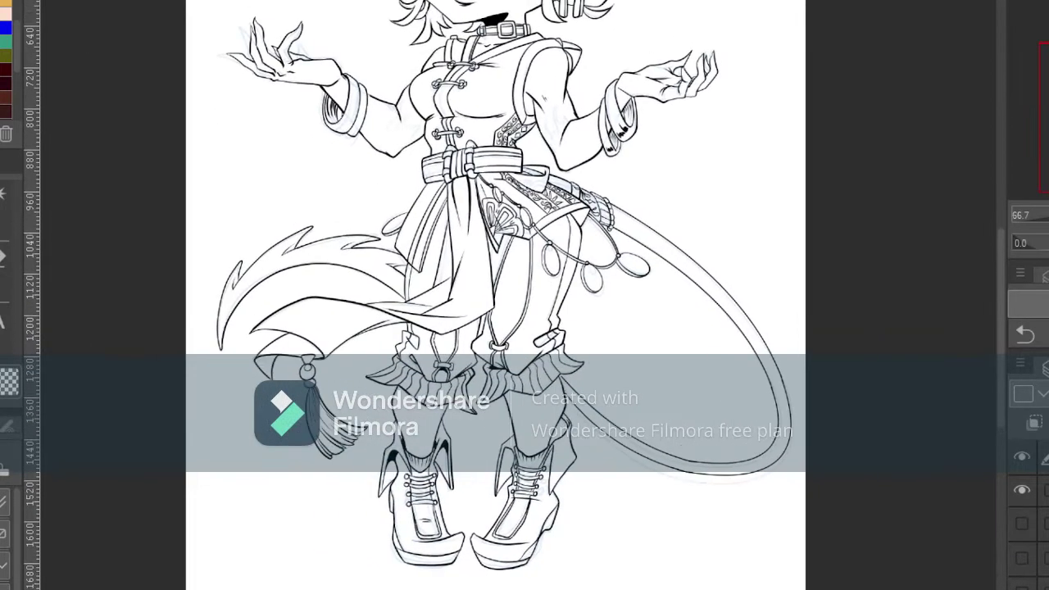
pyautogui.scroll(2, 566, 279)
pyautogui.moveTo(441, 341); pyautogui.dragTo(428, 390)
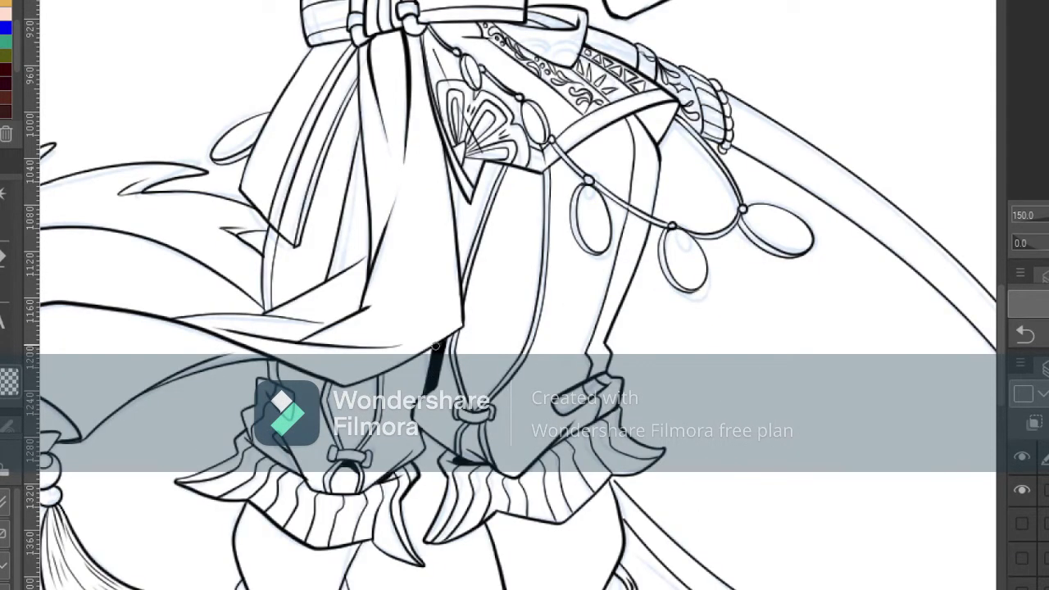
pyautogui.scroll(-5, 450, 312)
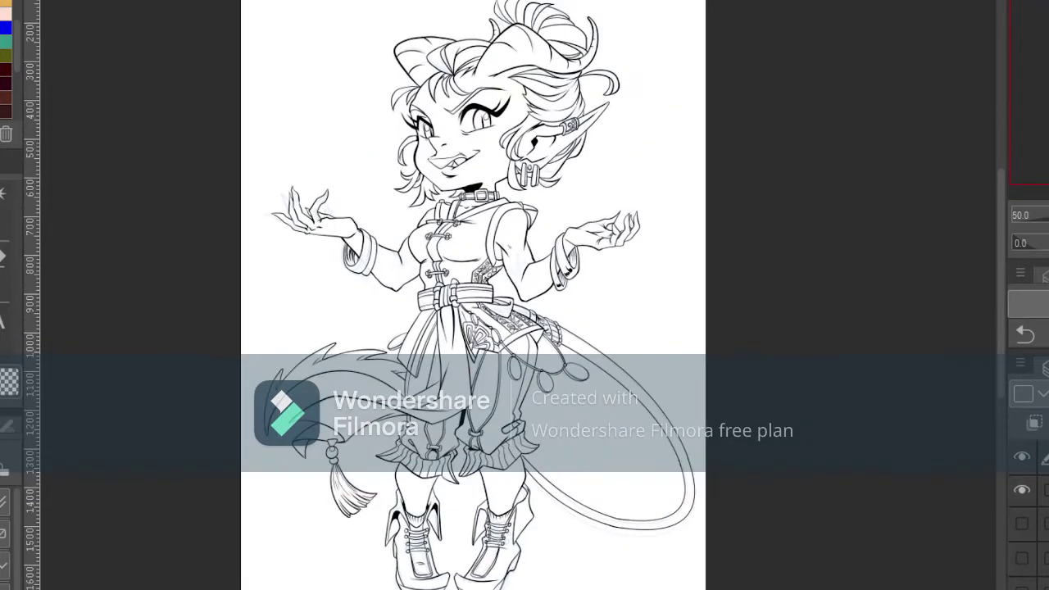
# - Hide the character's line art and show the blue sword sketch over the faded body sketch
pyautogui.click(1023, 524)
pyautogui.scroll(-1, 1025, 528)
pyautogui.click(1023, 533)
pyautogui.click(1024, 466)
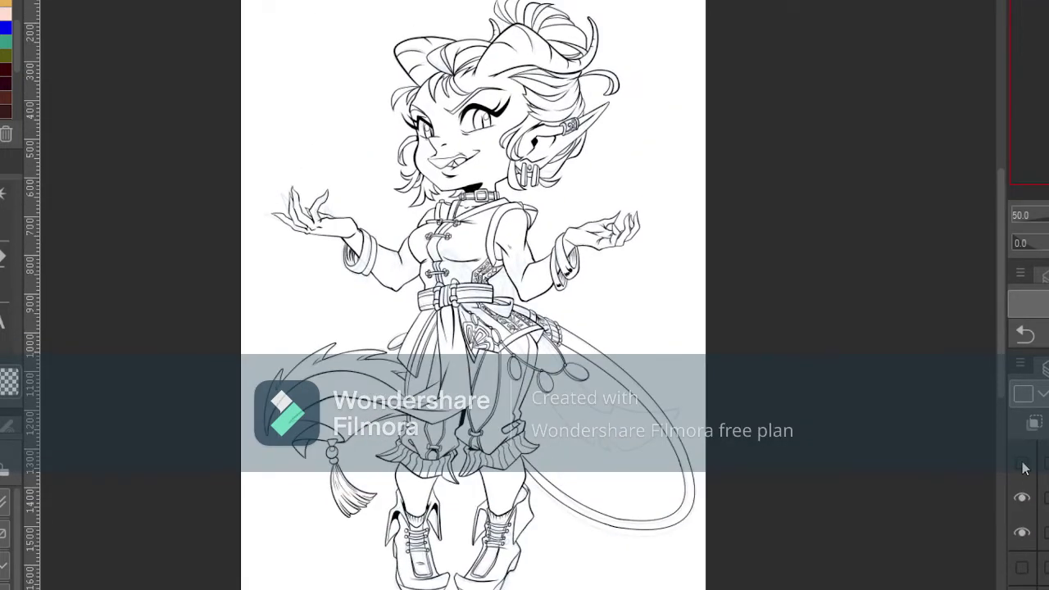
pyautogui.scroll(-2, 1025, 517)
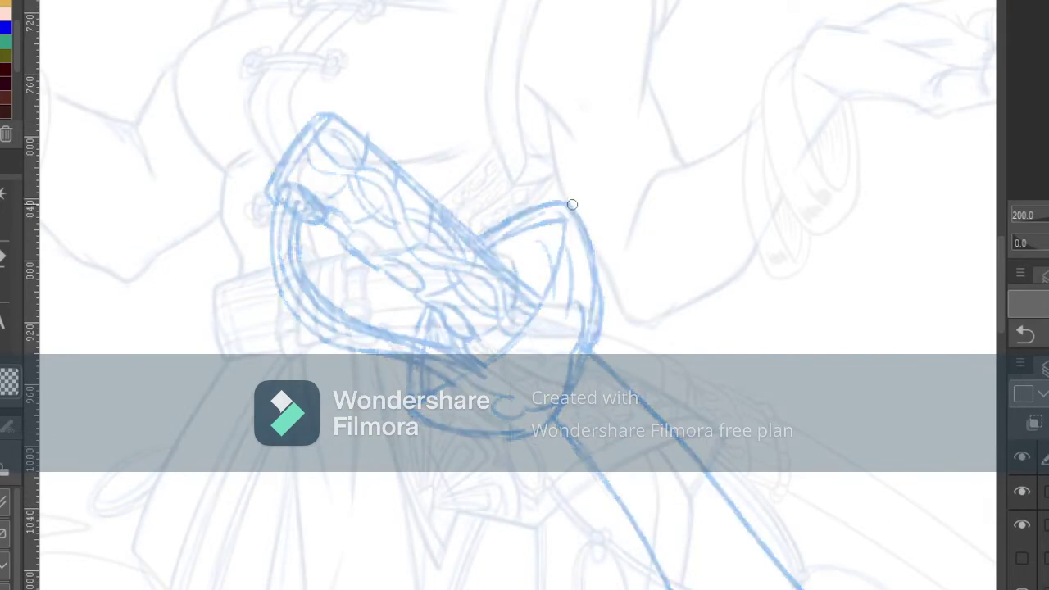
# - Ink the outline and rim of the sword's cup-shaped guard over the blue sketch
pyautogui.moveTo(572, 204)
pyautogui.mouseDown()
pyautogui.moveTo(588, 360)
pyautogui.moveTo(516, 430)
pyautogui.moveTo(410, 425)
pyautogui.mouseUp()
pyautogui.hotkey('ctrl', 'z')
pyautogui.moveTo(566, 402); pyautogui.dragTo(412, 411)
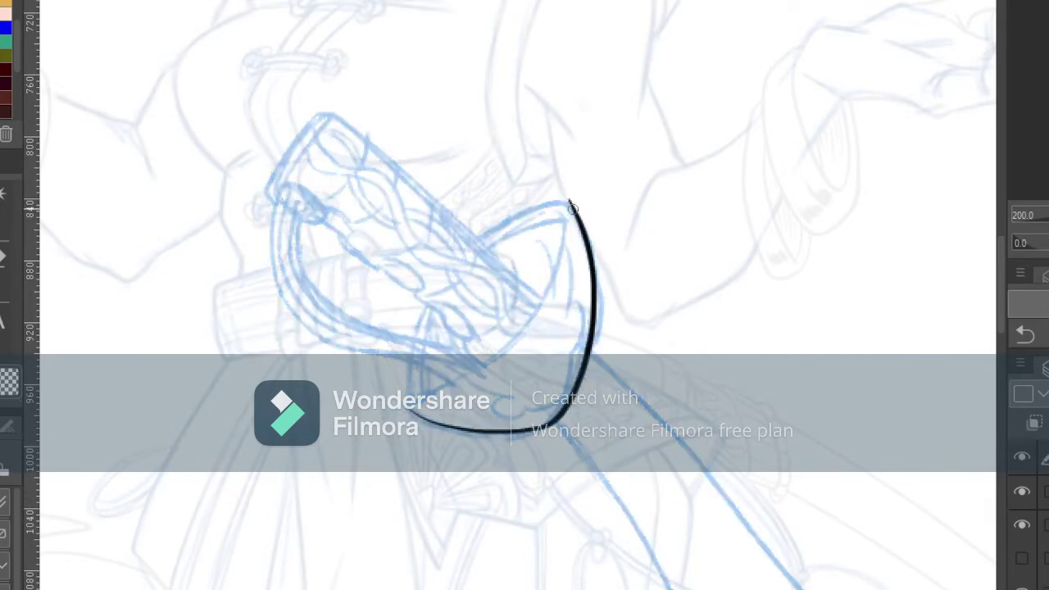
pyautogui.moveTo(572, 204)
pyautogui.mouseDown()
pyautogui.moveTo(417, 377)
pyautogui.moveTo(410, 416)
pyautogui.moveTo(424, 361)
pyautogui.moveTo(567, 207)
pyautogui.moveTo(501, 233)
pyautogui.mouseUp()
pyautogui.moveTo(1040, 244); pyautogui.dragTo(1048, 244)
pyautogui.click(4, 257)
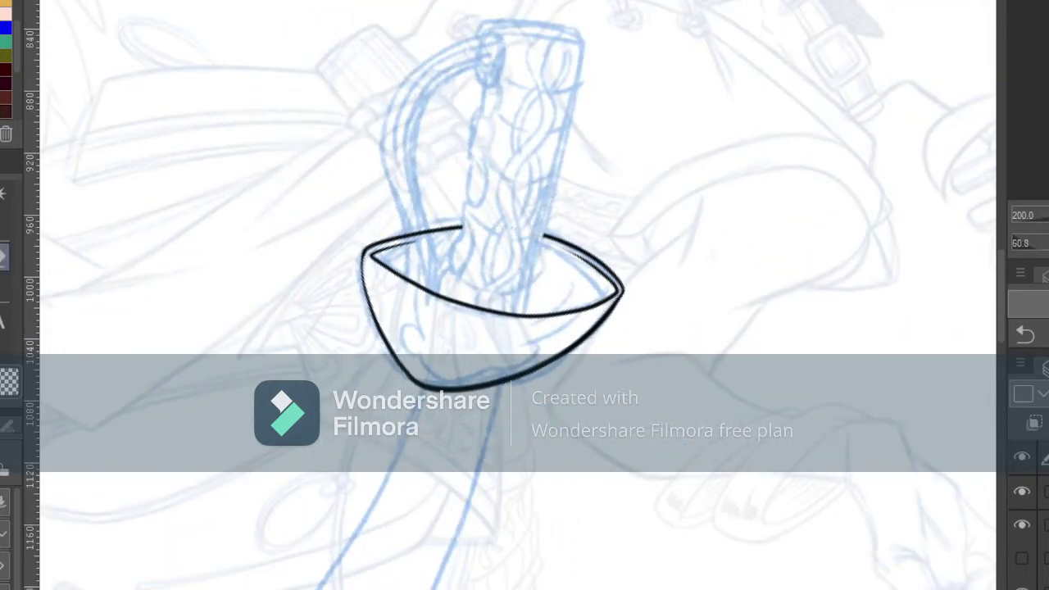
# - Ink the straight edge of the sword's grip and its rounded end cap
pyautogui.moveTo(582, 41); pyautogui.dragTo(524, 312)
pyautogui.moveTo(584, 41)
pyautogui.mouseDown()
pyautogui.moveTo(533, 22)
pyautogui.moveTo(483, 24)
pyautogui.moveTo(576, 32)
pyautogui.mouseUp()
pyautogui.click(582, 21)
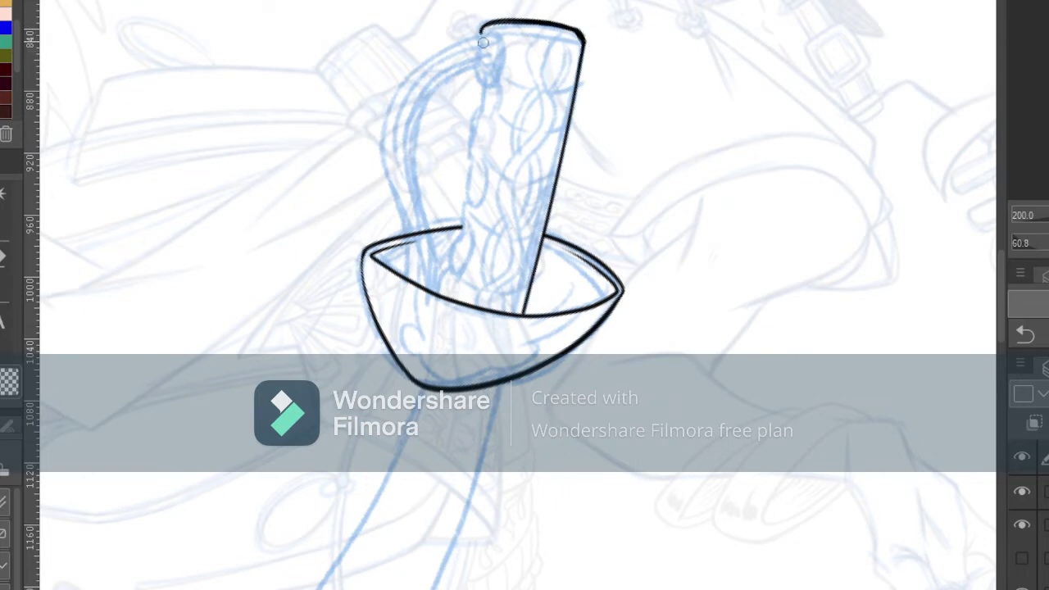
# - Ink the sword's knuckle guard with its bracket and both curved edges running down into the cup
pyautogui.moveTo(484, 42)
pyautogui.mouseDown()
pyautogui.moveTo(478, 78)
pyautogui.moveTo(497, 82)
pyautogui.moveTo(490, 38)
pyautogui.moveTo(492, 51)
pyautogui.moveTo(385, 139)
pyautogui.moveTo(418, 282)
pyautogui.mouseUp()
pyautogui.hotkey('ctrl', 'z')
pyautogui.moveTo(475, 74)
pyautogui.mouseDown()
pyautogui.moveTo(415, 205)
pyautogui.moveTo(432, 290)
pyautogui.mouseUp()
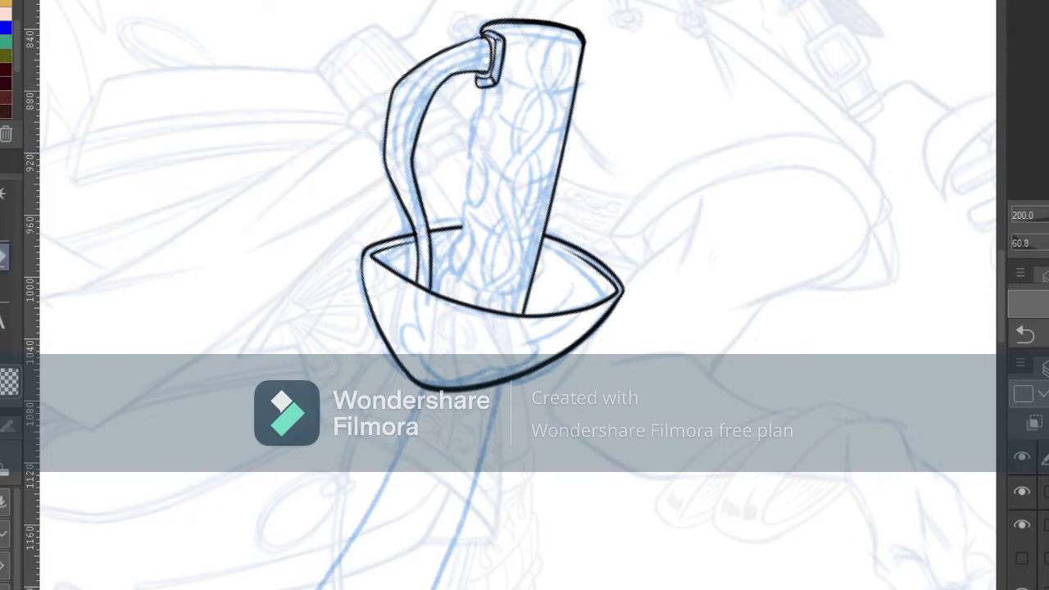
# - Rework the knuckle guard's inner edge as an angular double line and add short crease marks at its bends
pyautogui.hotkey('ctrl', 'z')
pyautogui.moveTo(423, 85)
pyautogui.mouseDown()
pyautogui.moveTo(410, 211)
pyautogui.moveTo(433, 288)
pyautogui.mouseUp()
pyautogui.moveTo(429, 95)
pyautogui.mouseDown()
pyautogui.moveTo(423, 84)
pyautogui.moveTo(493, 60)
pyautogui.mouseUp()
pyautogui.moveTo(428, 93)
pyautogui.mouseDown()
pyautogui.moveTo(414, 163)
pyautogui.moveTo(439, 254)
pyautogui.mouseUp()
pyautogui.hotkey('ctrl', 'z')
pyautogui.moveTo(415, 158)
pyautogui.mouseDown()
pyautogui.moveTo(441, 235)
pyautogui.moveTo(435, 292)
pyautogui.mouseUp()
pyautogui.moveTo(427, 95); pyautogui.dragTo(486, 69)
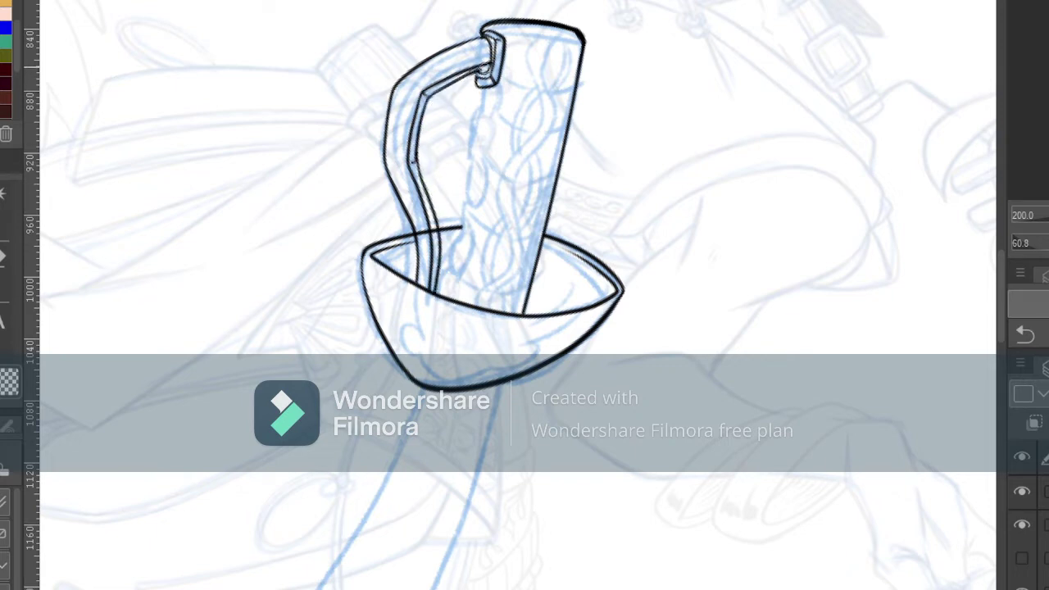
pyautogui.hotkey('ctrl', 'z')
pyautogui.moveTo(427, 95); pyautogui.dragTo(489, 69)
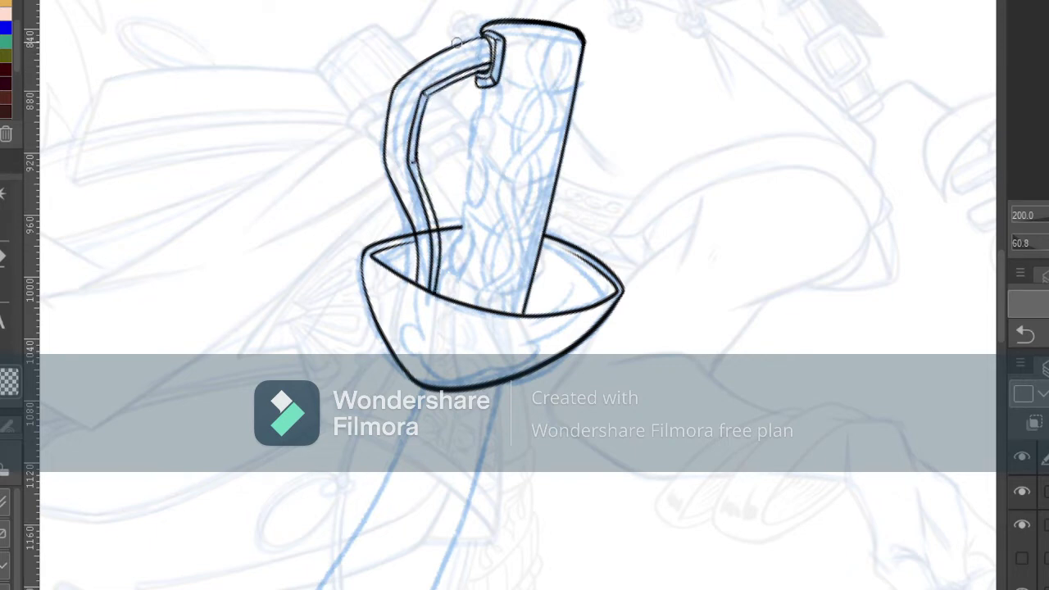
pyautogui.moveTo(400, 86); pyautogui.dragTo(418, 85)
pyautogui.moveTo(391, 167); pyautogui.dragTo(404, 164)
# - Ink the scalloped finger edge of the grip, clean up the overlap at the knuckle guard and add the end cap's rim line
pyautogui.moveTo(490, 89)
pyautogui.mouseDown()
pyautogui.moveTo(468, 153)
pyautogui.moveTo(478, 158)
pyautogui.moveTo(460, 216)
pyautogui.moveTo(472, 228)
pyautogui.moveTo(463, 270)
pyautogui.moveTo(459, 237)
pyautogui.moveTo(437, 293)
pyautogui.mouseUp()
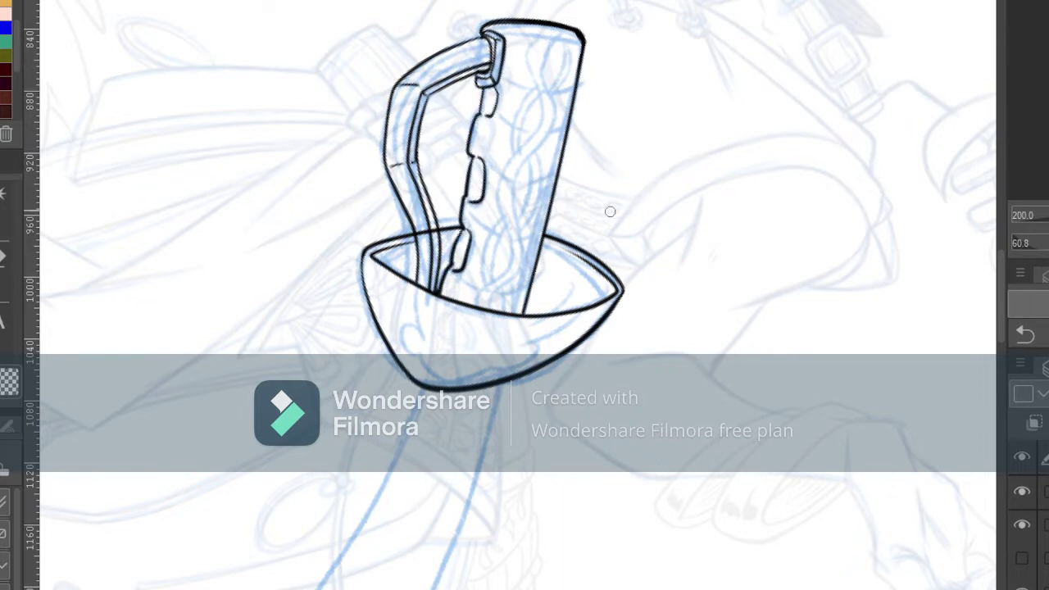
pyautogui.press('e')
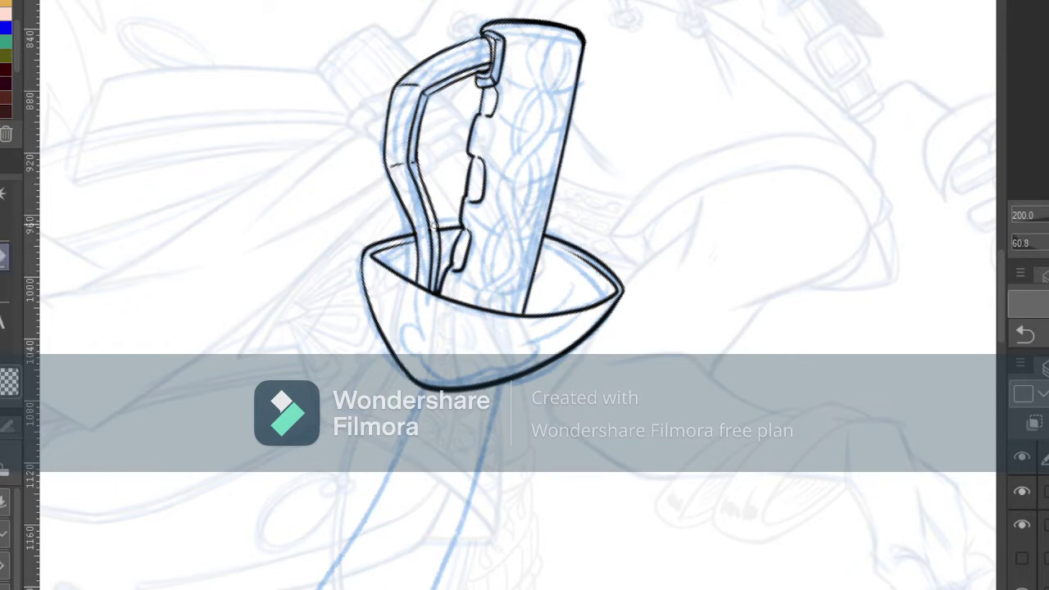
pyautogui.press('p')
pyautogui.moveTo(508, 36); pyautogui.dragTo(581, 43)
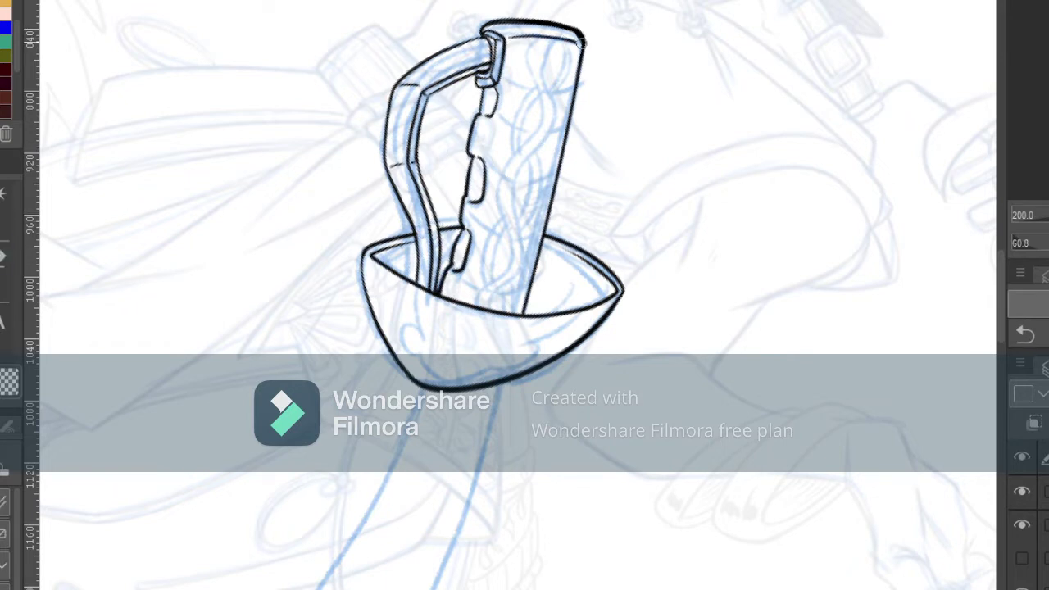
# - Ink the interlaced braid pattern running down the sword's grip from the end cap to the cup
pyautogui.moveTo(503, 80)
pyautogui.mouseDown()
pyautogui.moveTo(522, 85)
pyautogui.moveTo(555, 39)
pyautogui.mouseUp()
pyautogui.moveTo(543, 40)
pyautogui.mouseDown()
pyautogui.moveTo(526, 57)
pyautogui.moveTo(544, 93)
pyautogui.moveTo(523, 154)
pyautogui.mouseUp()
pyautogui.moveTo(523, 154); pyautogui.dragTo(547, 98)
pyautogui.moveTo(527, 158)
pyautogui.mouseDown()
pyautogui.moveTo(497, 221)
pyautogui.moveTo(498, 281)
pyautogui.mouseUp()
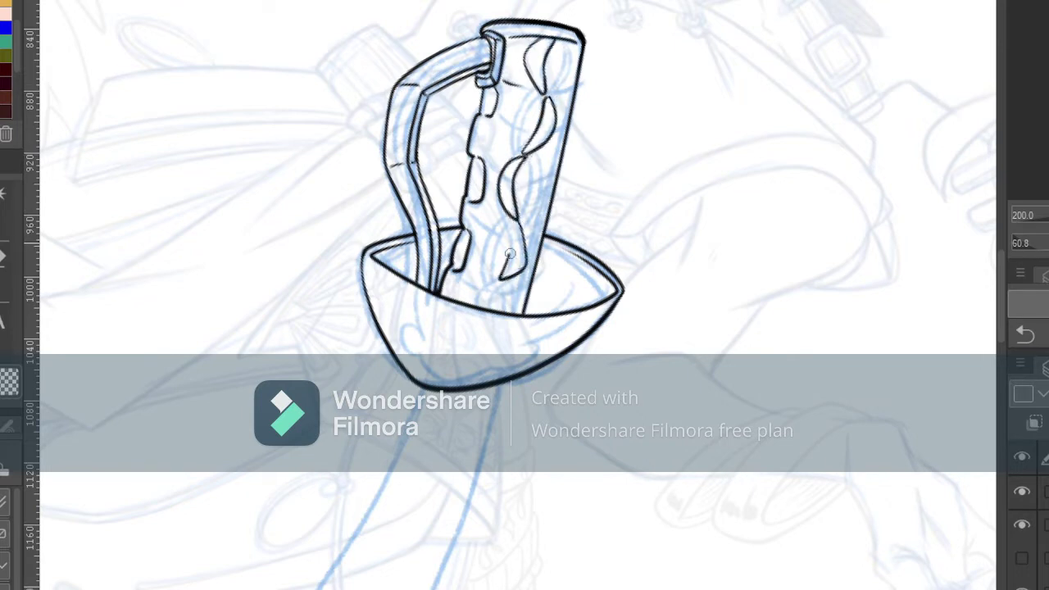
pyautogui.moveTo(517, 221)
pyautogui.mouseDown()
pyautogui.moveTo(475, 310)
pyautogui.moveTo(503, 316)
pyautogui.moveTo(490, 278)
pyautogui.mouseUp()
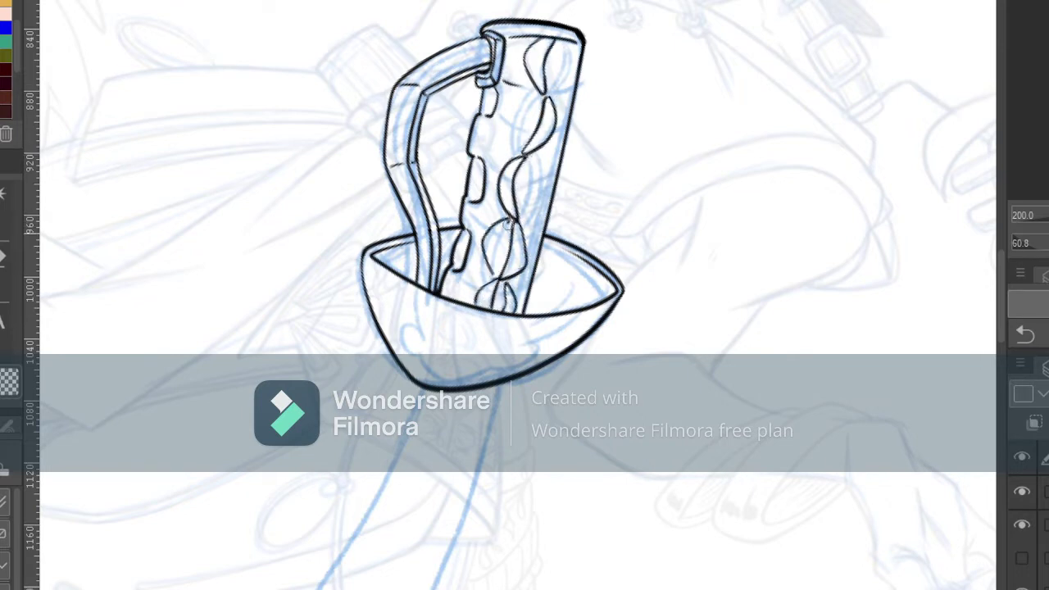
pyautogui.moveTo(534, 179); pyautogui.dragTo(496, 270)
pyautogui.moveTo(547, 155); pyautogui.dragTo(525, 215)
pyautogui.moveTo(544, 97); pyautogui.dragTo(519, 152)
pyautogui.moveTo(574, 37)
pyautogui.mouseDown()
pyautogui.moveTo(551, 88)
pyautogui.moveTo(579, 84)
pyautogui.mouseUp()
# - Ink the scrolled trim on the cup guard and shade its interior around the grip with solid black and hatching
pyautogui.moveTo(475, 109)
pyautogui.mouseDown()
pyautogui.moveTo(688, 205)
pyautogui.moveTo(633, 300)
pyautogui.mouseUp()
pyautogui.moveTo(587, 221); pyautogui.dragTo(574, 303)
pyautogui.moveTo(520, 231)
pyautogui.mouseDown()
pyautogui.moveTo(516, 274)
pyautogui.moveTo(531, 312)
pyautogui.mouseUp()
pyautogui.moveTo(778, 255)
pyautogui.mouseDown()
pyautogui.moveTo(415, 272)
pyautogui.moveTo(441, 290)
pyautogui.moveTo(475, 249)
pyautogui.moveTo(494, 164)
pyautogui.moveTo(411, 113)
pyautogui.moveTo(436, 97)
pyautogui.moveTo(461, 156)
pyautogui.moveTo(442, 131)
pyautogui.moveTo(419, 164)
pyautogui.mouseUp()
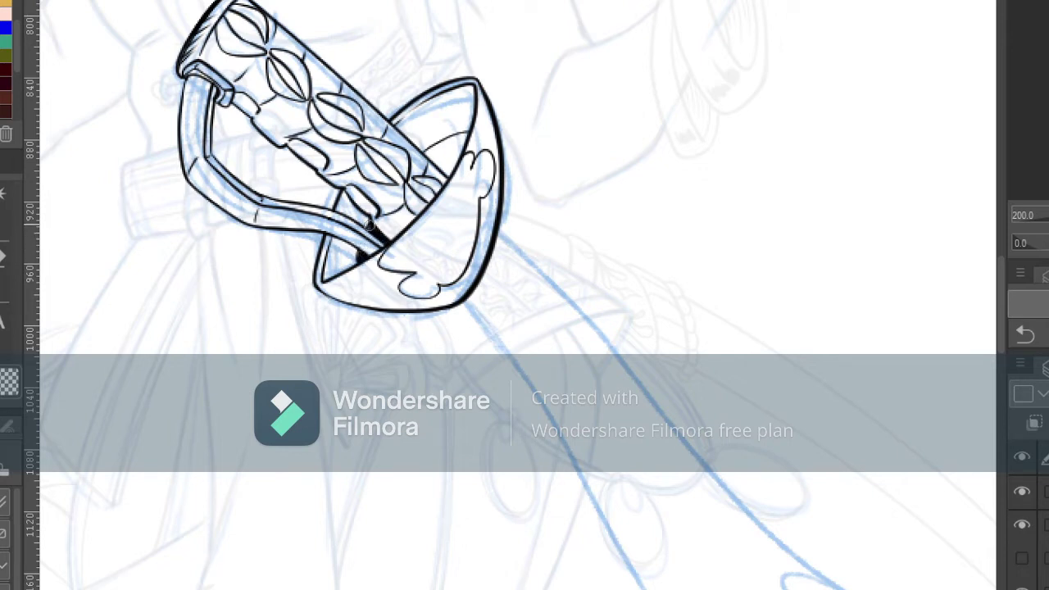
pyautogui.moveTo(456, 135)
pyautogui.mouseDown()
pyautogui.moveTo(430, 154)
pyautogui.moveTo(458, 156)
pyautogui.moveTo(448, 169)
pyautogui.moveTo(457, 148)
pyautogui.moveTo(451, 173)
pyautogui.moveTo(416, 138)
pyautogui.mouseUp()
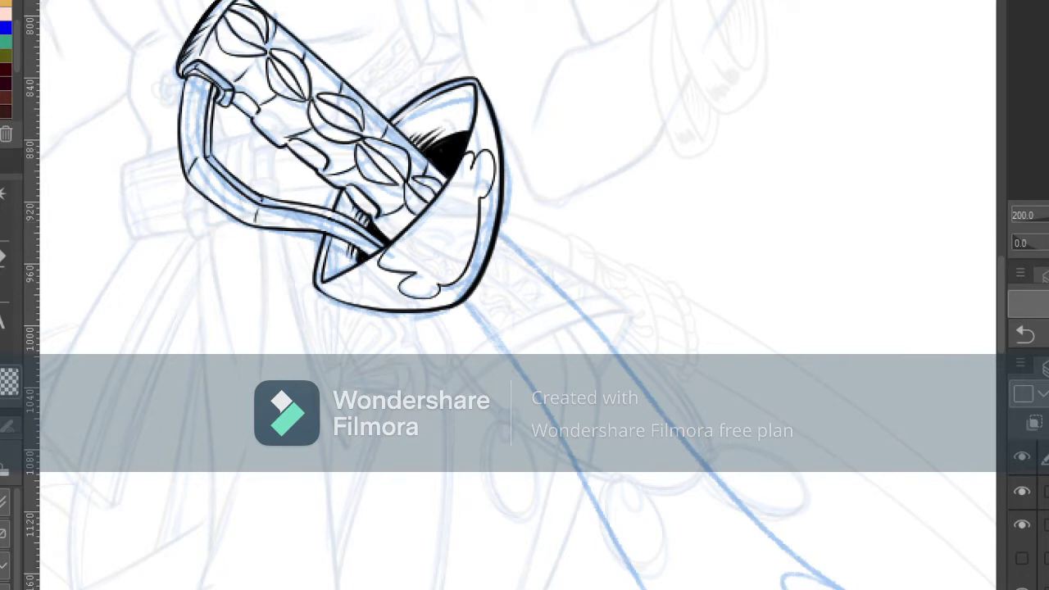
# - Ink the blade's edge on the oval notch side, from the cup guard past the notch to the pointed tip
pyautogui.hotkey('ctrl', '0')
pyautogui.hotkey('ctrl', '+')
pyautogui.hotkey('ctrl', '+')
pyautogui.moveTo(541, 303); pyautogui.dragTo(495, 315)
pyautogui.moveTo(385, 171)
pyautogui.mouseDown()
pyautogui.moveTo(526, 123)
pyautogui.moveTo(504, 354)
pyautogui.mouseUp()
pyautogui.hotkey('ctrl', '-')
pyautogui.hotkey('ctrl', 'z')
pyautogui.moveTo(529, 127); pyautogui.dragTo(506, 384)
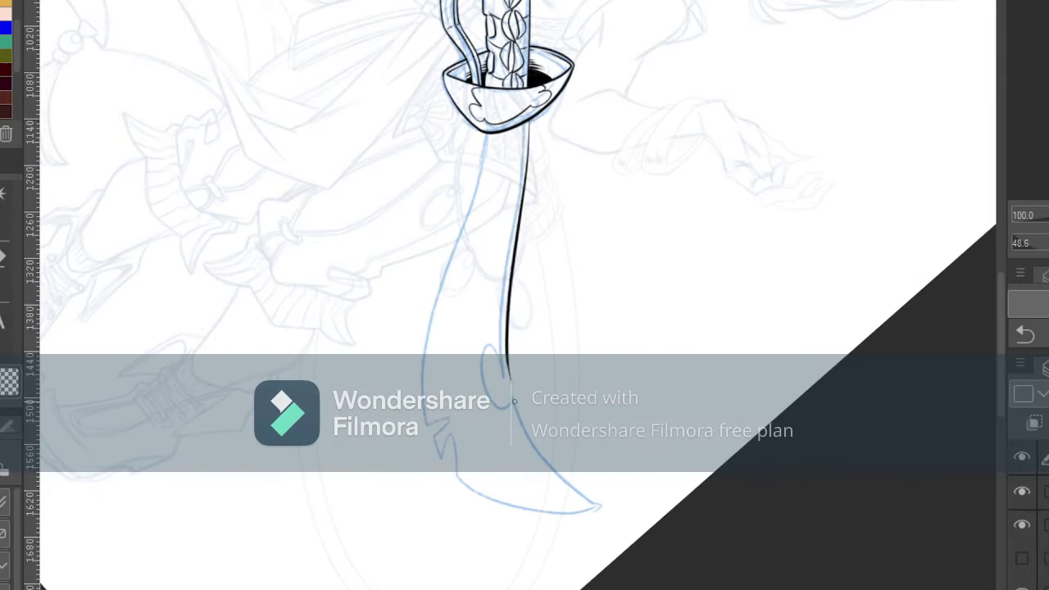
pyautogui.hotkey('ctrl', 'z')
pyautogui.moveTo(533, 117)
pyautogui.mouseDown()
pyautogui.moveTo(502, 411)
pyautogui.moveTo(493, 354)
pyautogui.moveTo(515, 401)
pyautogui.mouseUp()
pyautogui.hotkey('ctrl', 'z')
pyautogui.moveTo(514, 397); pyautogui.dragTo(598, 506)
# - Ink the blade's opposite edge as a long curve from the cup guard to the jagged nicks
pyautogui.moveTo(487, 133); pyautogui.dragTo(429, 370)
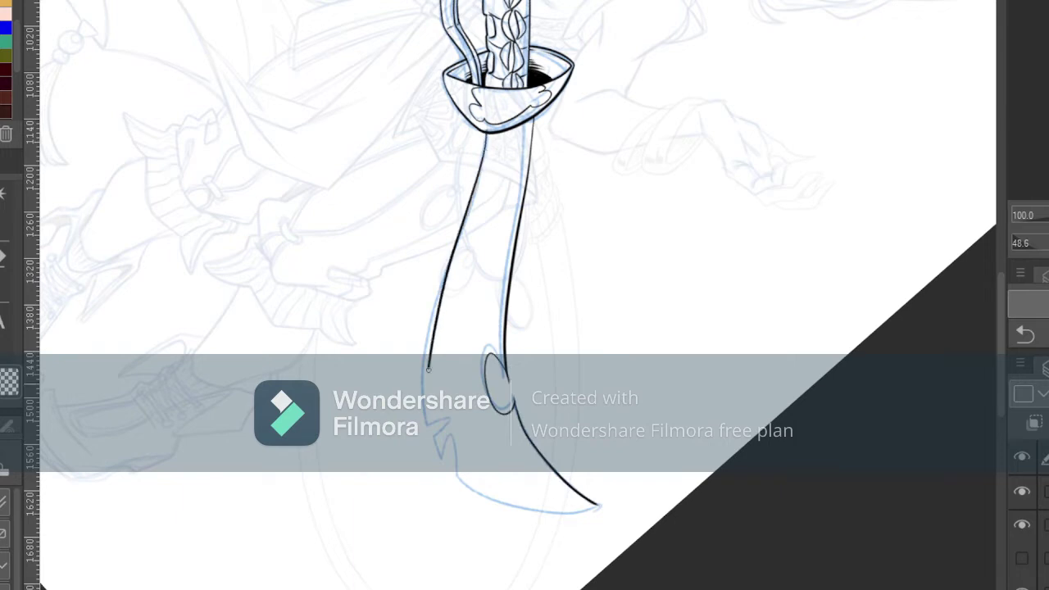
pyautogui.hotkey('ctrl', 'z')
pyautogui.moveTo(489, 133); pyautogui.dragTo(431, 424)
pyautogui.hotkey('ctrl', 'z')
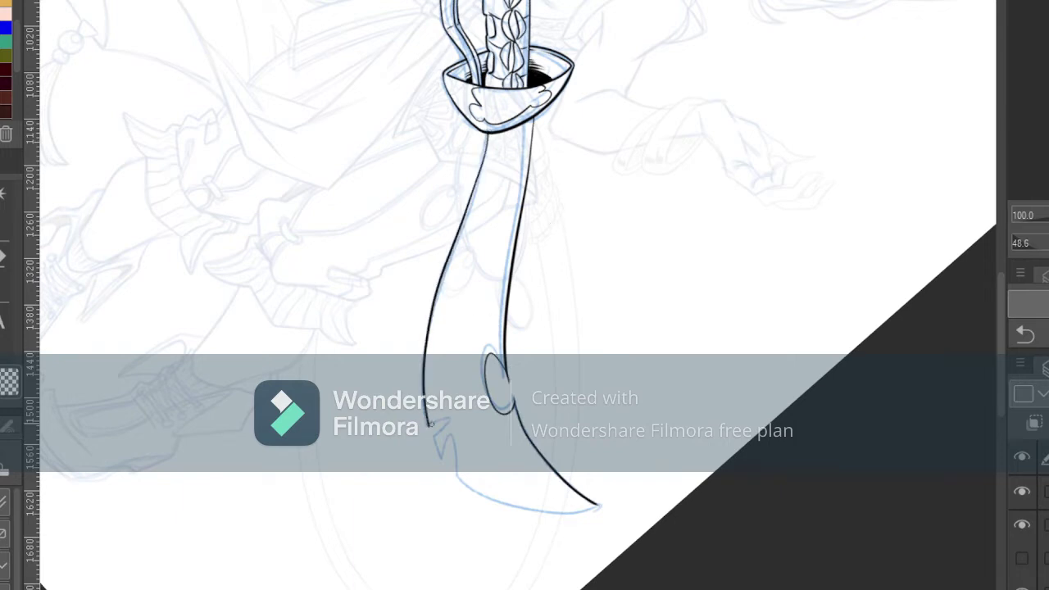
# - Ink the blade's jagged nicks and curved lower edge to the tip, and add thin bevel lines inside the edges
pyautogui.moveTo(443, 461)
pyautogui.mouseDown()
pyautogui.moveTo(458, 478)
pyautogui.moveTo(328, 266)
pyautogui.mouseUp()
pyautogui.moveTo(328, 263)
pyautogui.mouseDown()
pyautogui.moveTo(306, 322)
pyautogui.moveTo(321, 412)
pyautogui.mouseUp()
pyautogui.moveTo(328, 264)
pyautogui.mouseDown()
pyautogui.moveTo(317, 343)
pyautogui.moveTo(331, 354)
pyautogui.moveTo(402, 303)
pyautogui.mouseUp()
pyautogui.hotkey('ctrl', 'z')
pyautogui.moveTo(321, 374)
pyautogui.mouseDown()
pyautogui.moveTo(411, 304)
pyautogui.moveTo(392, 301)
pyautogui.moveTo(455, 284)
pyautogui.mouseUp()
pyautogui.moveTo(587, 435); pyautogui.dragTo(667, 251)
pyautogui.moveTo(497, 317)
pyautogui.mouseDown()
pyautogui.moveTo(523, 152)
pyautogui.moveTo(443, 393)
pyautogui.mouseUp()
pyautogui.hotkey('ctrl', 'z')
pyautogui.hotkey('ctrl', 'z')
pyautogui.hotkey('ctrl', 'z')
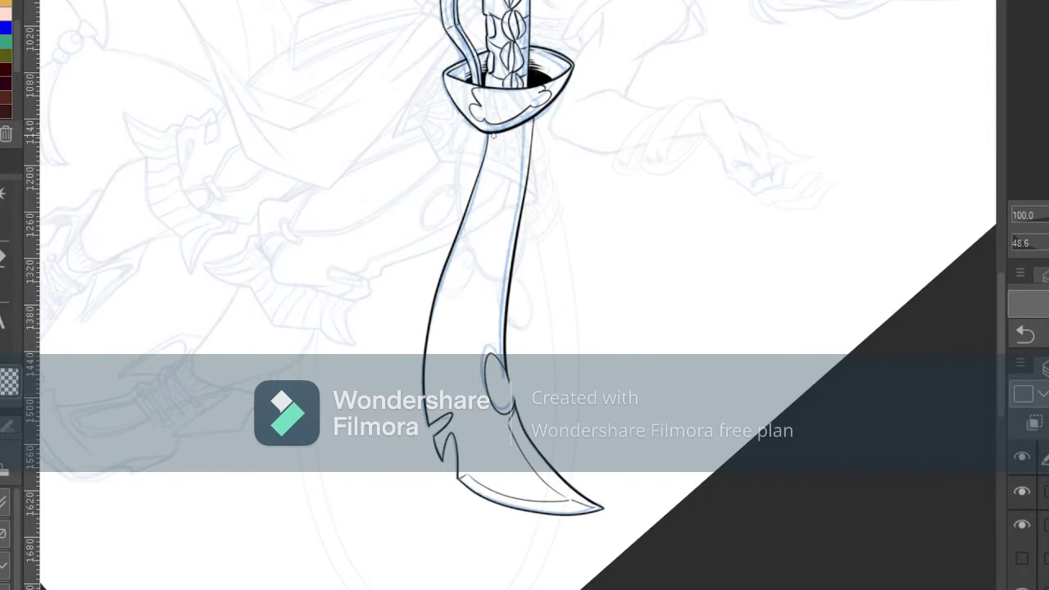
pyautogui.moveTo(495, 134); pyautogui.dragTo(439, 400)
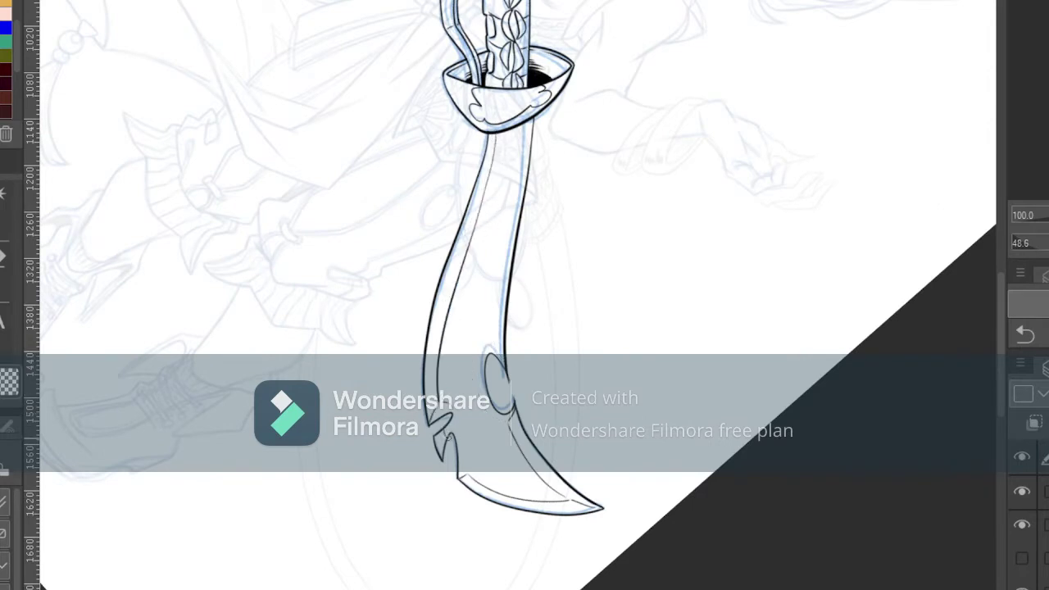
# - Straighten the canvas and hide the sketch layers so only the sword's line art is shown
pyautogui.hotkey('ctrl', '-')
pyautogui.hotkey('ctrl', '-')
pyautogui.hotkey('ctrl', '@')
pyautogui.click(1022, 492)
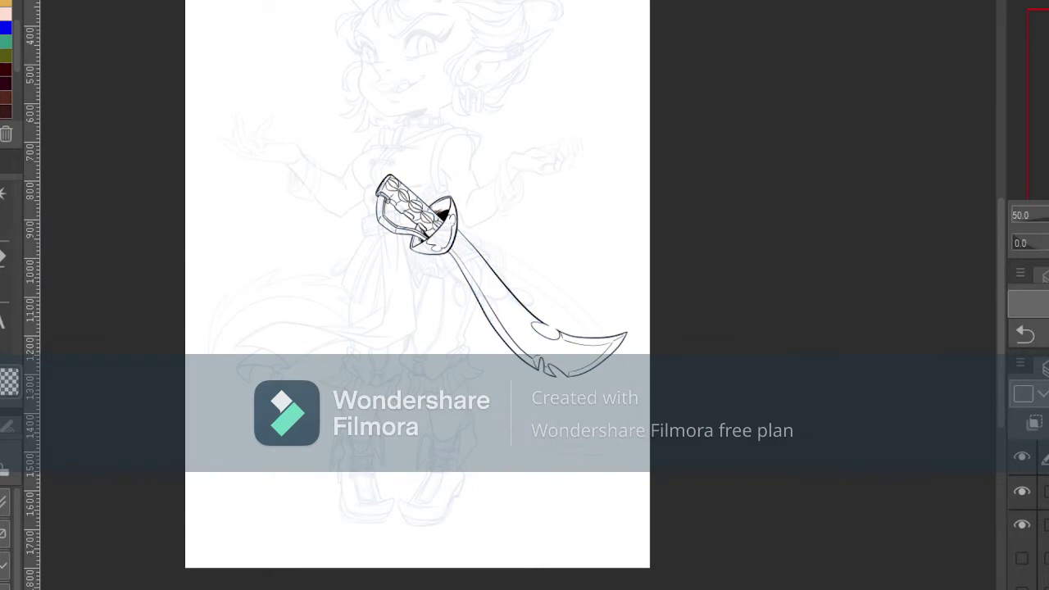
pyautogui.click(1023, 492)
pyautogui.click(1025, 495)
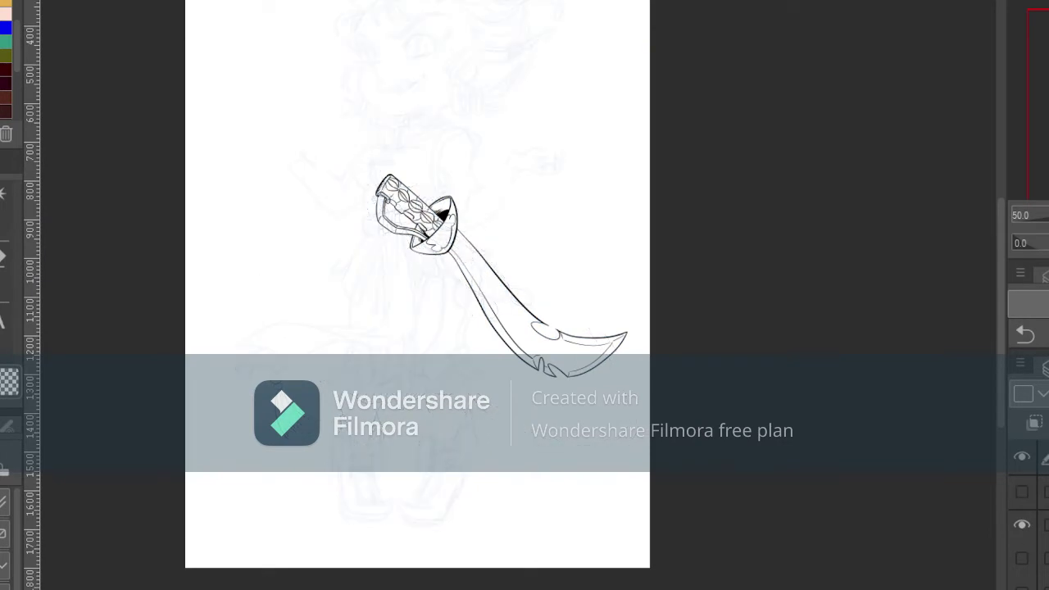
pyautogui.click(1022, 525)
# - Create a new layer, select the sword's silhouette by inverting a selection of the surrounding area, and fill it with gray
pyautogui.click(1045, 493)
pyautogui.hotkey('ctrl', 'shift', 'n')
pyautogui.press('w')
pyautogui.click(509, 193)
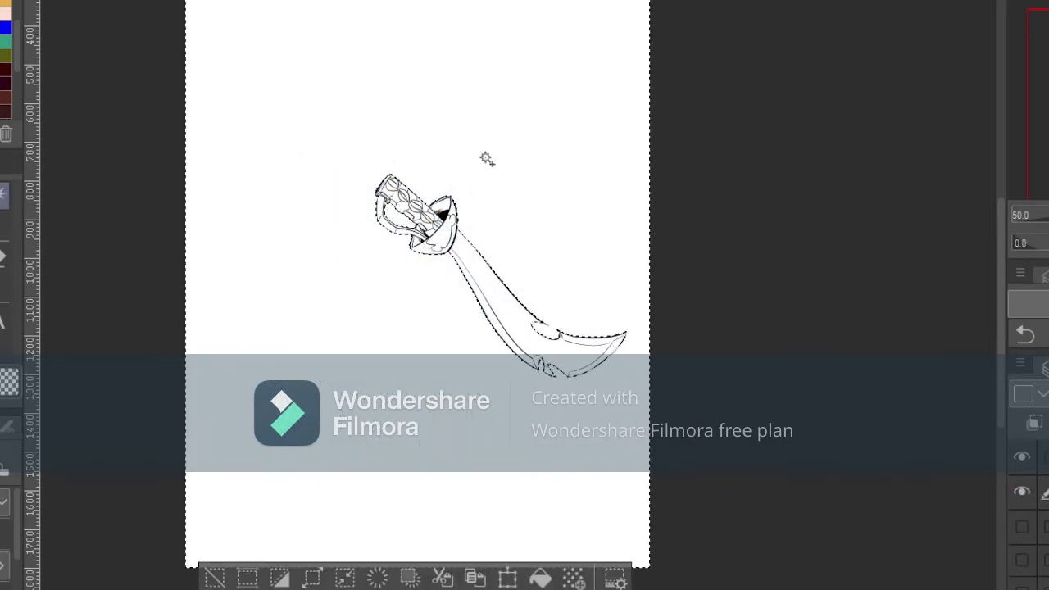
pyautogui.hotkey('ctrl', 'shift', 'i')
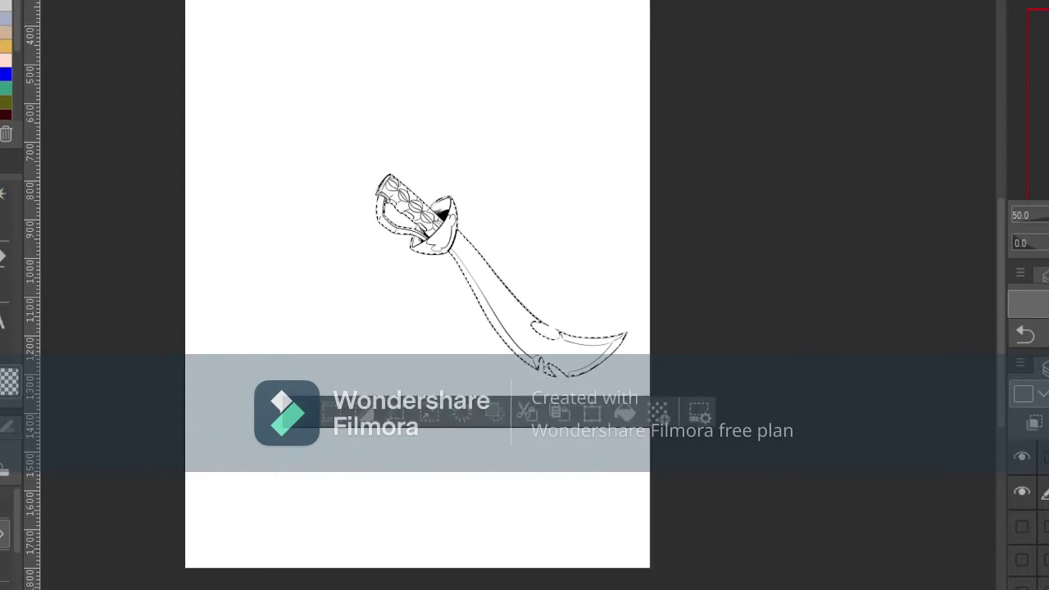
pyautogui.press('g')
pyautogui.click(481, 303)
# - Show the character's line art together with the gray-filled sword and make its layer active
pyautogui.click(1023, 526)
pyautogui.click(1046, 526)
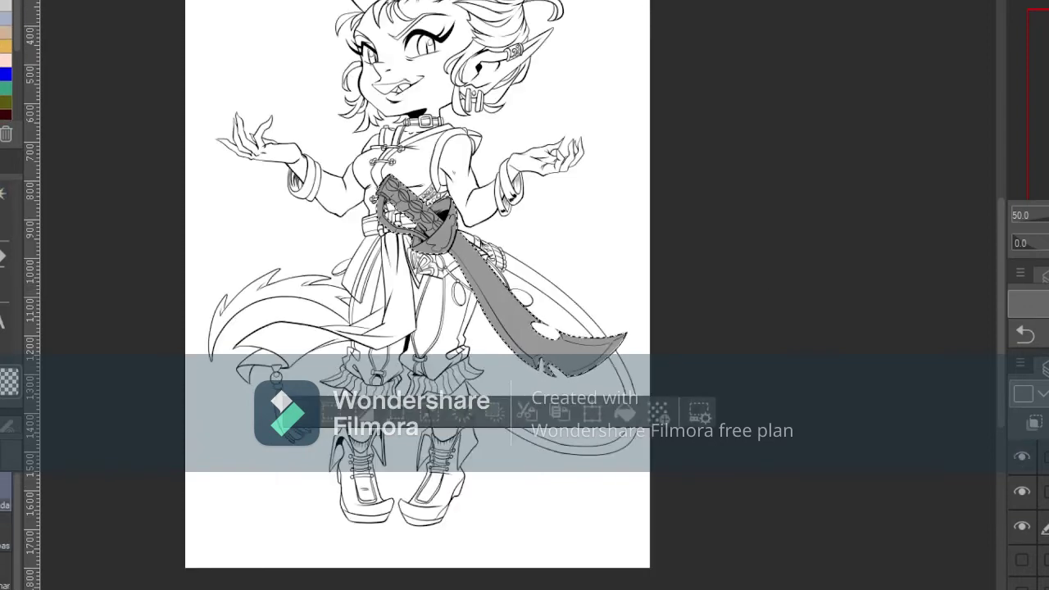
# - Draw a stitched tab with a button over the blade just below the sword's guard on the line art layer
pyautogui.hotkey('ctrl', 'd')
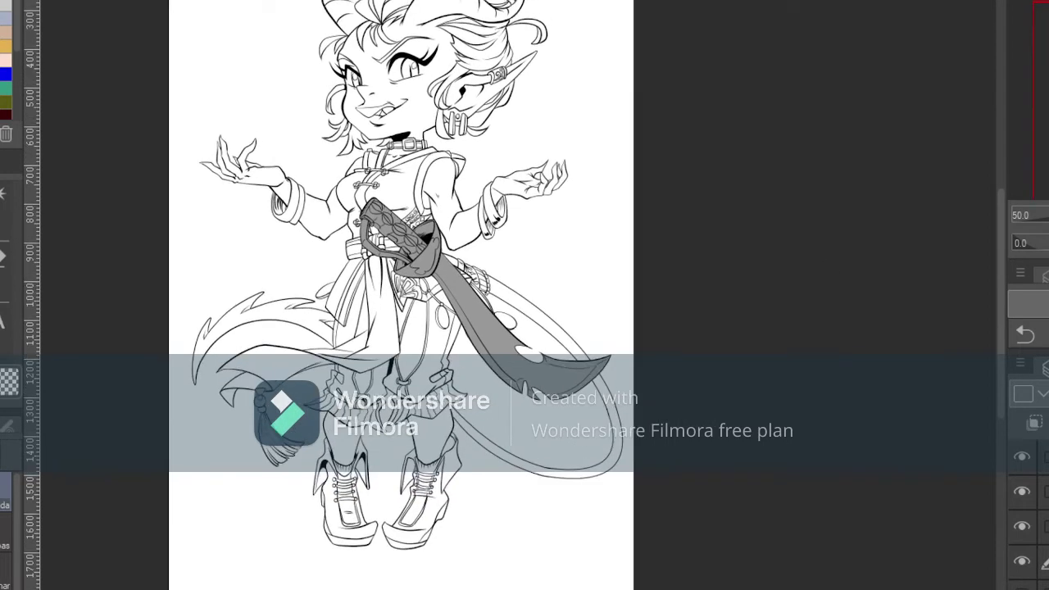
pyautogui.moveTo(434, 289); pyautogui.dragTo(416, 330)
pyautogui.scroll(3, 418, 331)
pyautogui.click(1045, 457)
pyautogui.click(3, 217)
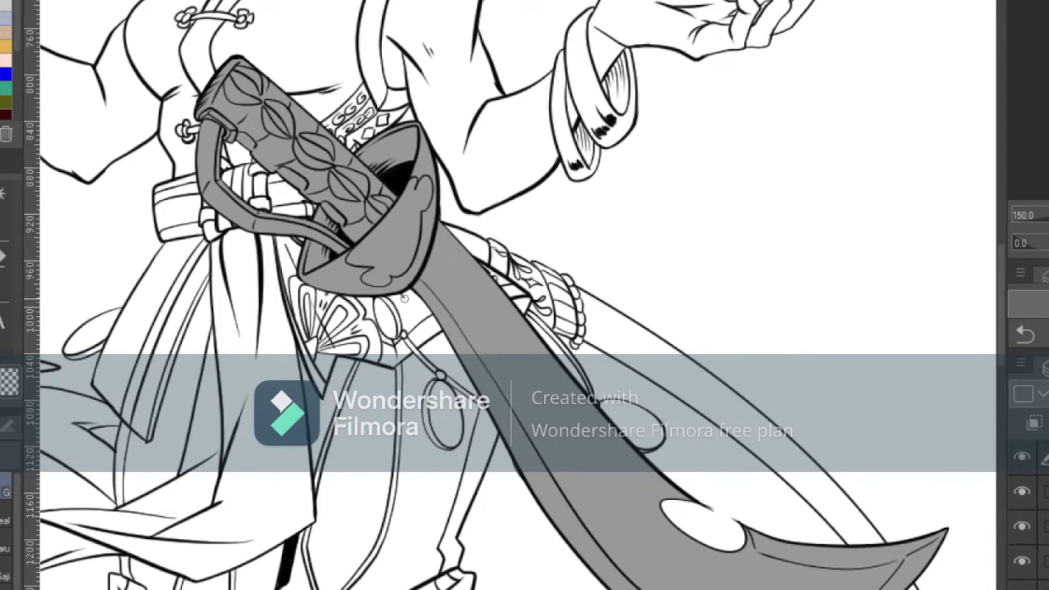
pyautogui.moveTo(417, 272)
pyautogui.mouseDown()
pyautogui.moveTo(439, 250)
pyautogui.moveTo(456, 197)
pyautogui.mouseUp()
pyautogui.moveTo(435, 285)
pyautogui.mouseDown()
pyautogui.moveTo(418, 316)
pyautogui.moveTo(460, 223)
pyautogui.moveTo(455, 256)
pyautogui.mouseUp()
pyautogui.moveTo(424, 292)
pyautogui.mouseDown()
pyautogui.moveTo(440, 315)
pyautogui.moveTo(444, 261)
pyautogui.mouseUp()
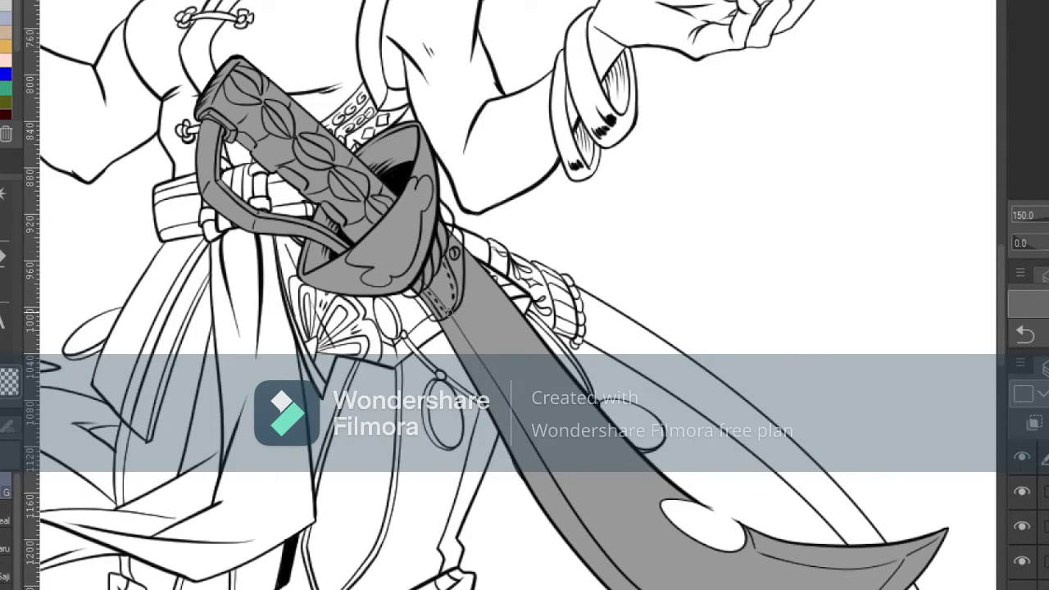
# - Erase the grey sword fill and the overlapping character lines inside the stitched tab below the guard
pyautogui.press('e')
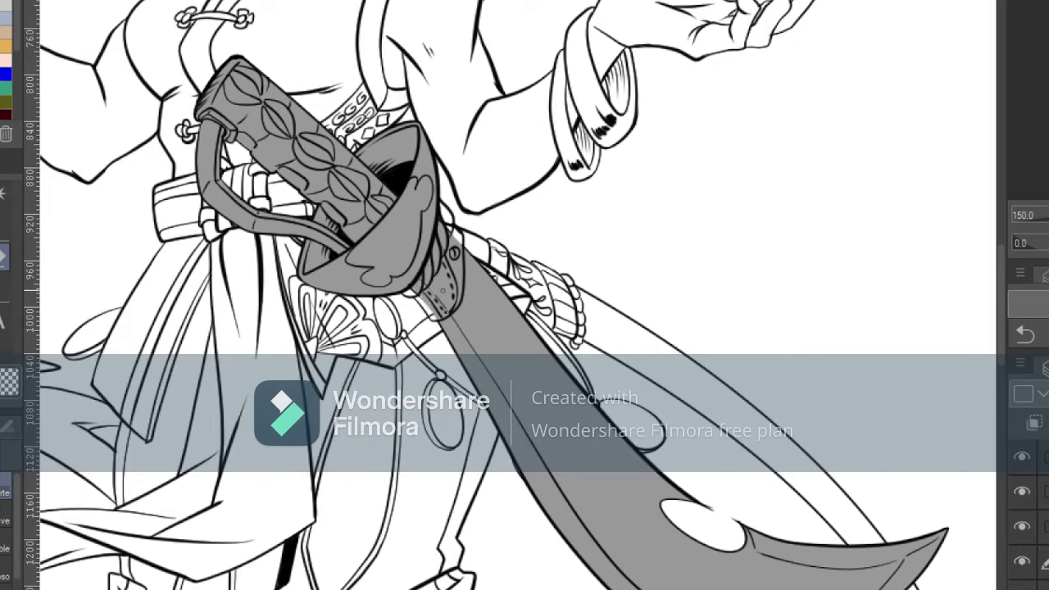
pyautogui.click(1046, 527)
pyautogui.moveTo(436, 299); pyautogui.dragTo(432, 287)
pyautogui.moveTo(451, 237)
pyautogui.mouseDown()
pyautogui.moveTo(456, 310)
pyautogui.moveTo(443, 239)
pyautogui.mouseUp()
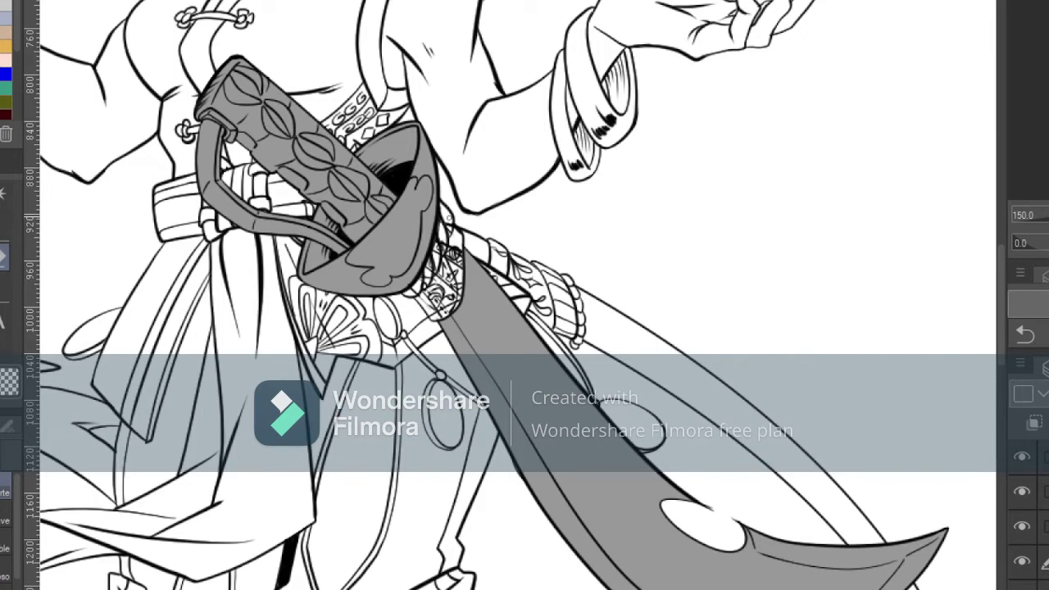
pyautogui.moveTo(437, 251)
pyautogui.mouseDown()
pyautogui.moveTo(434, 264)
pyautogui.moveTo(461, 273)
pyautogui.moveTo(448, 293)
pyautogui.mouseUp()
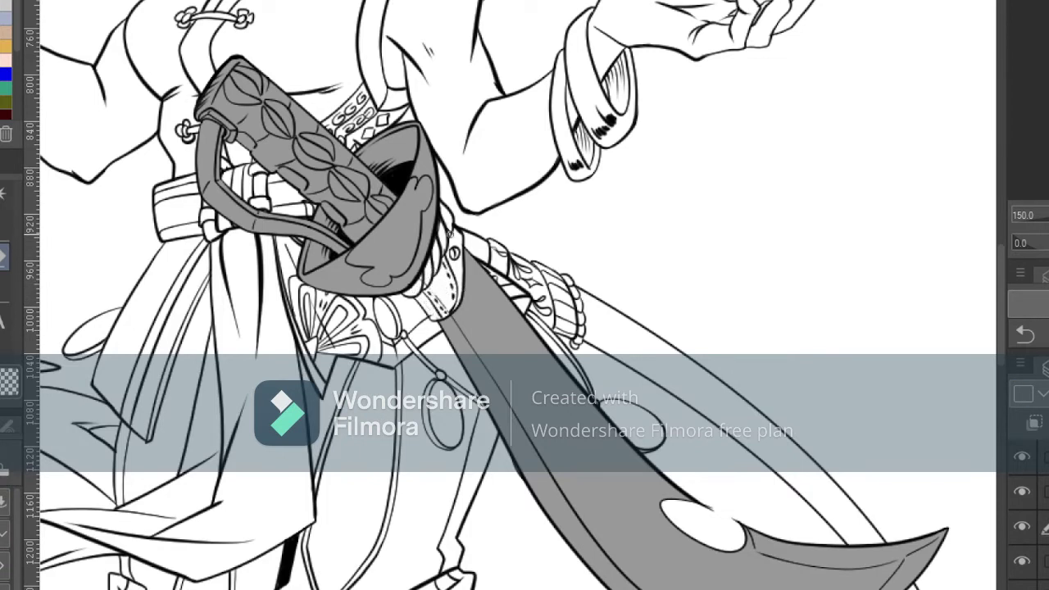
# - Create a new layer for the character's base skin colour
pyautogui.click(1046, 458)
pyautogui.hotkey('ctrl', '-')
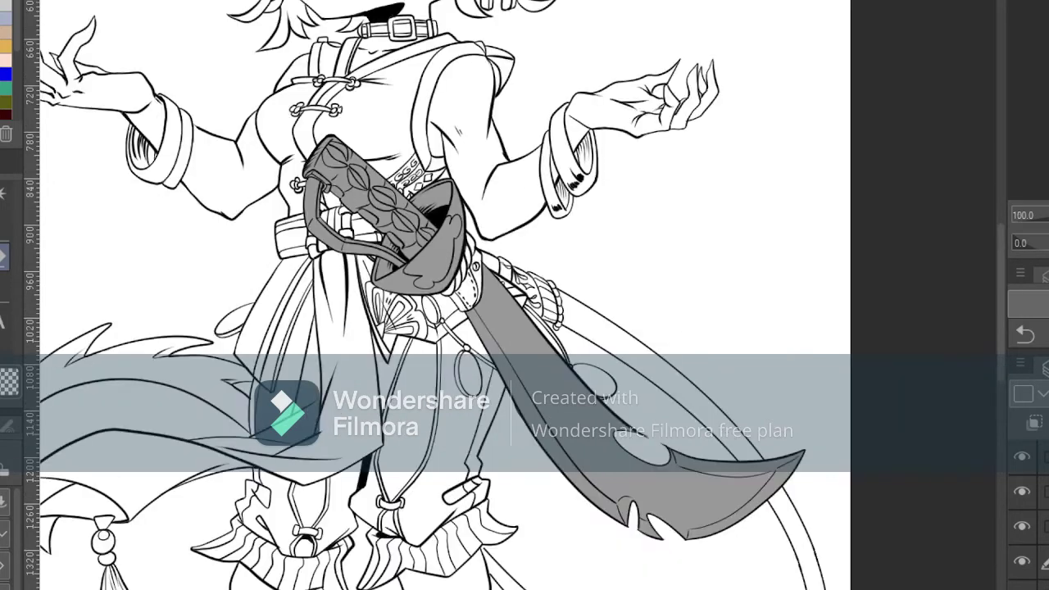
pyautogui.hotkey('ctrl', '-')
pyautogui.hotkey('ctrl', '+')
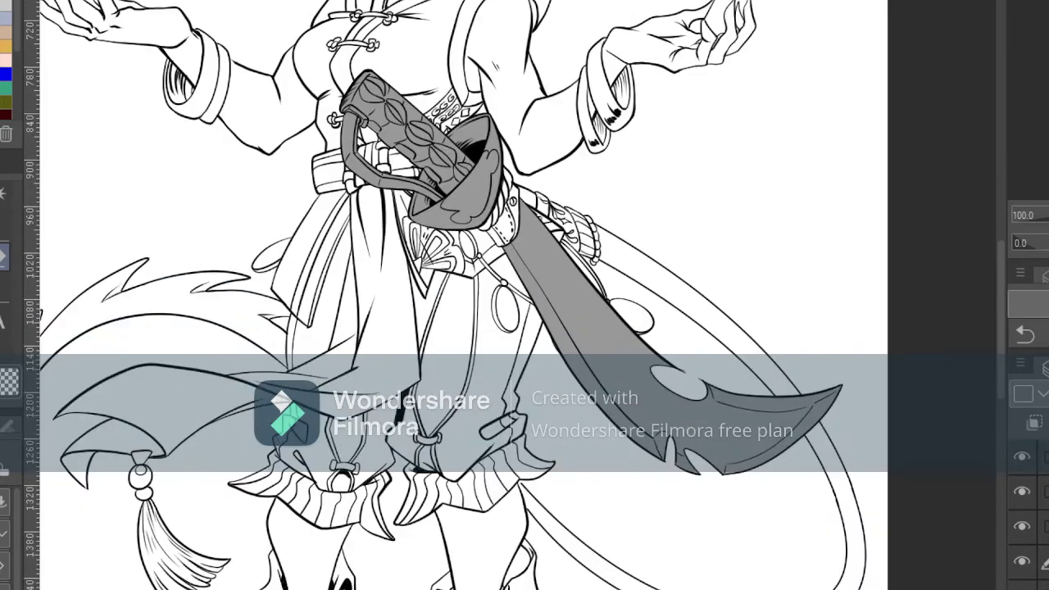
pyautogui.moveTo(525, 295)
pyautogui.mouseDown()
pyautogui.moveTo(552, 259)
pyautogui.moveTo(509, 279)
pyautogui.moveTo(566, 287)
pyautogui.moveTo(535, 342)
pyautogui.moveTo(466, 416)
pyautogui.moveTo(504, 408)
pyautogui.mouseUp()
pyautogui.hotkey('ctrl', '-')
pyautogui.hotkey('ctrl', '-')
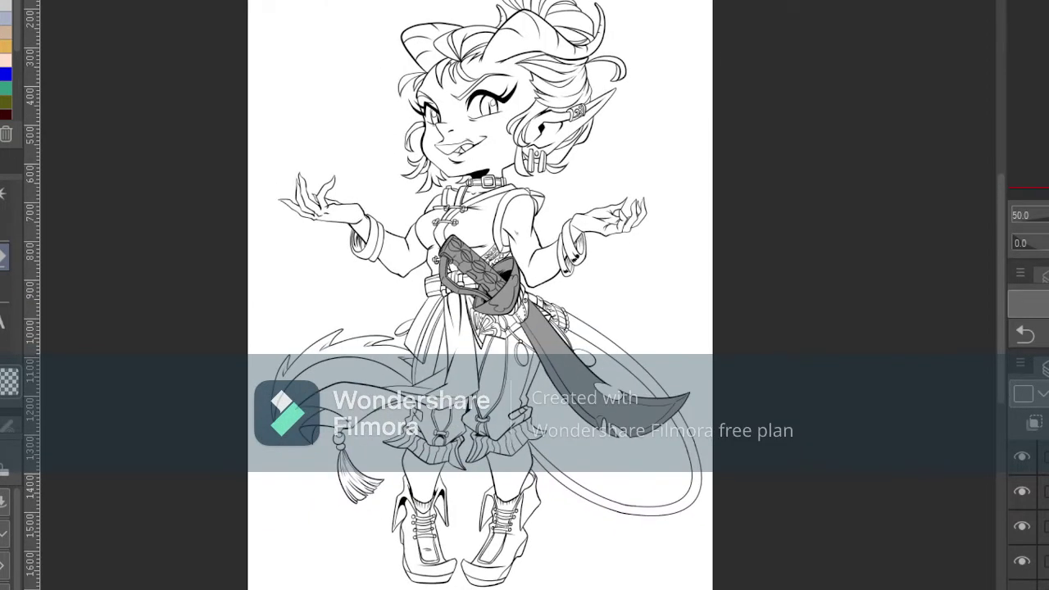
pyautogui.click(1046, 457)
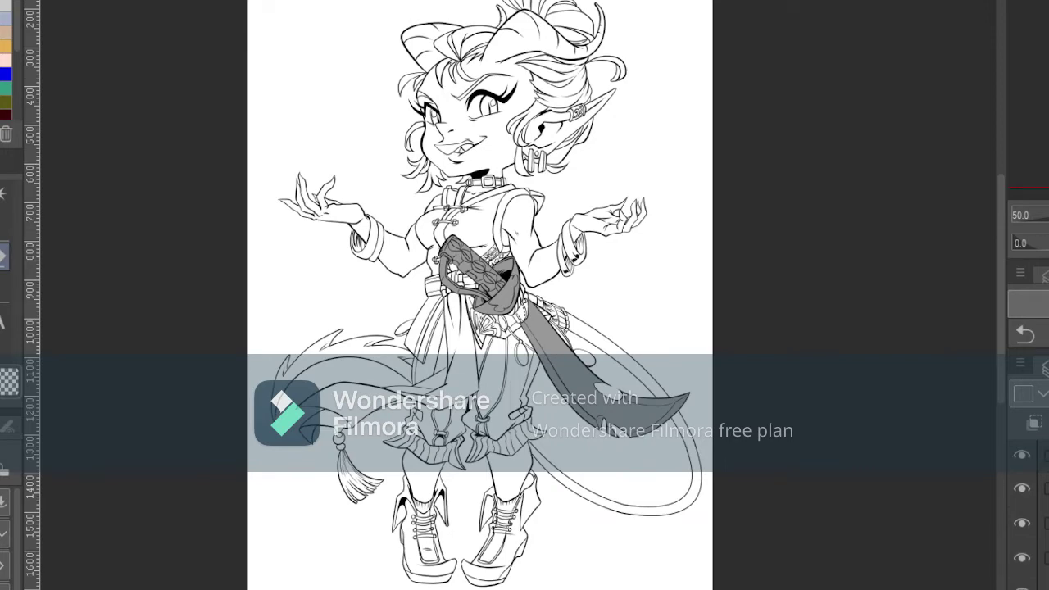
pyautogui.scroll(-2, 1029, 492)
pyautogui.click(1046, 490)
pyautogui.hotkey('ctrl', 'shift', 'n')
pyautogui.moveTo(525, 295); pyautogui.dragTo(536, 312)
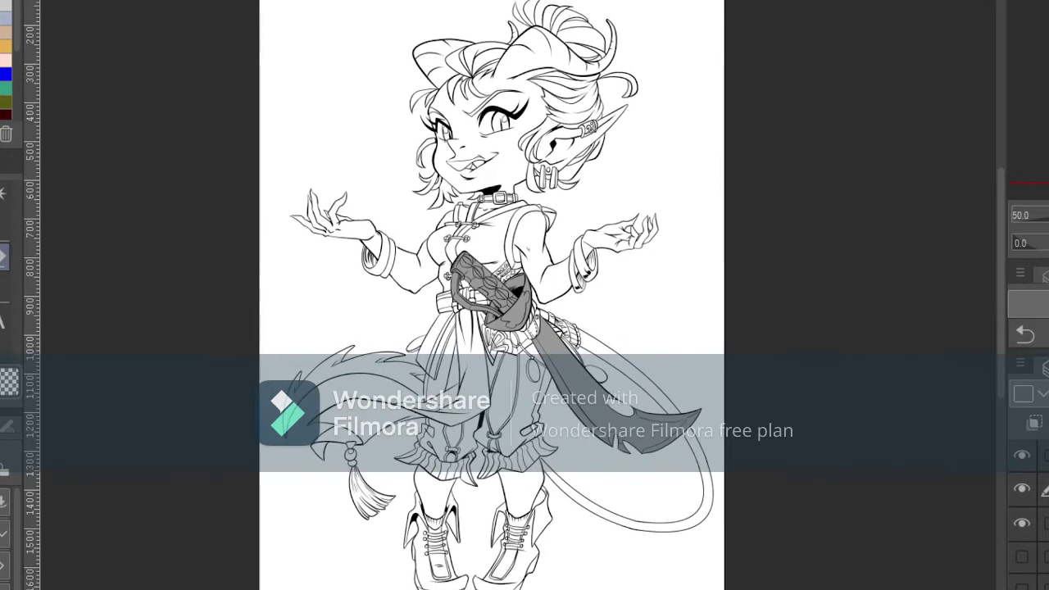
# - Fill the face, horns, ear, neck, arms, hands and legs with slate blue
pyautogui.click(513, 147)
pyautogui.click(460, 70)
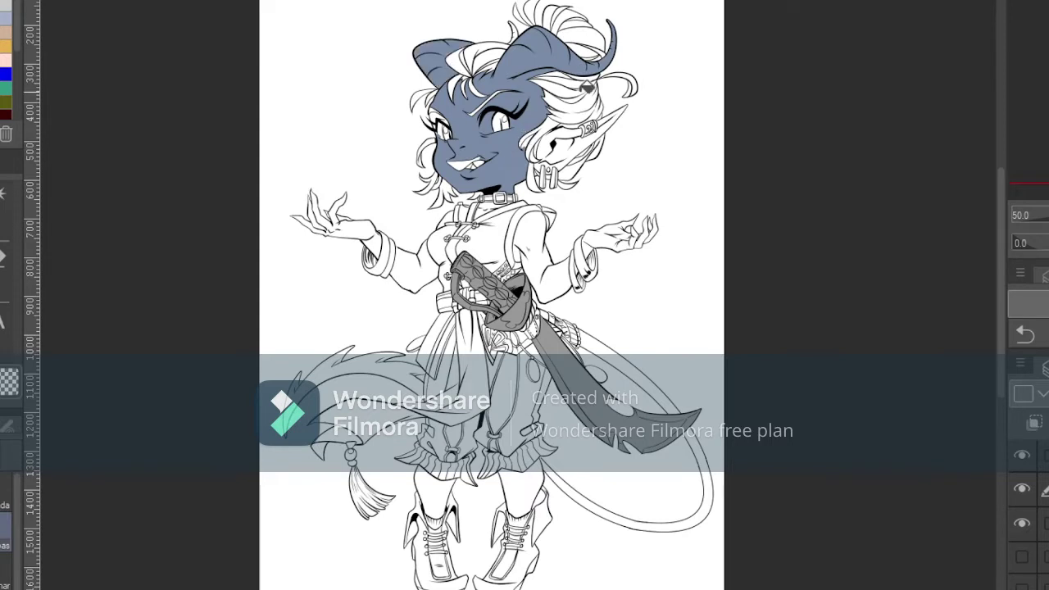
pyautogui.click(587, 128)
pyautogui.click(541, 231)
pyautogui.click(596, 245)
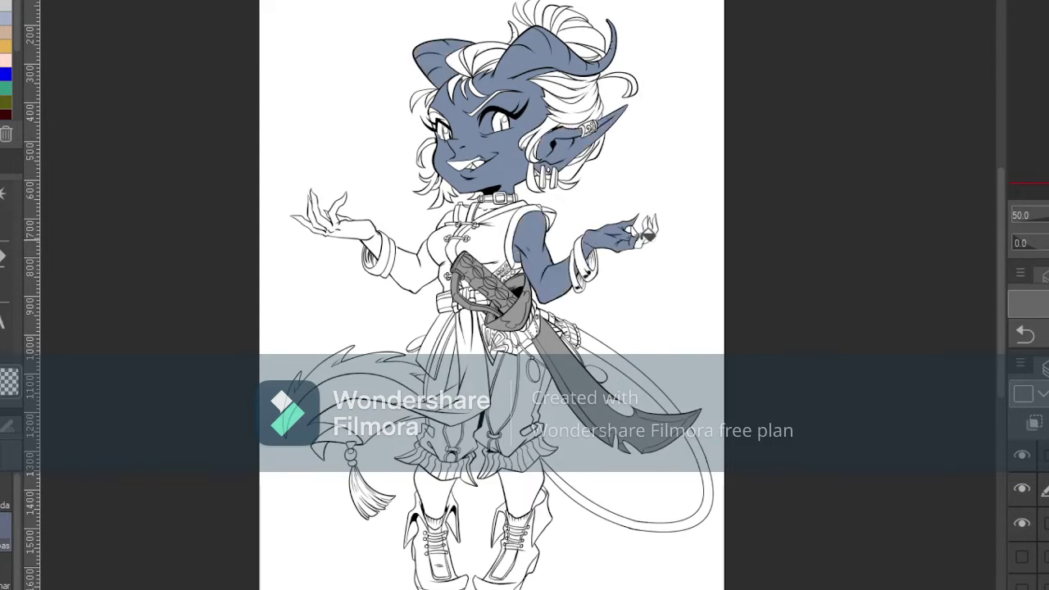
pyautogui.click(420, 259)
pyautogui.click(489, 203)
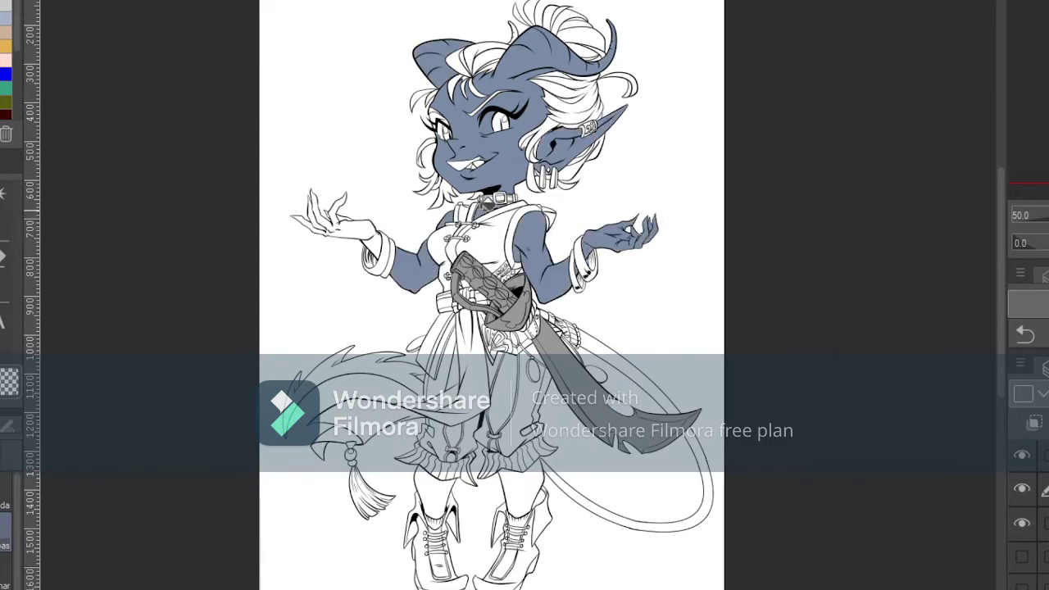
pyautogui.click(385, 234)
pyautogui.click(317, 205)
pyautogui.click(515, 491)
pyautogui.click(435, 495)
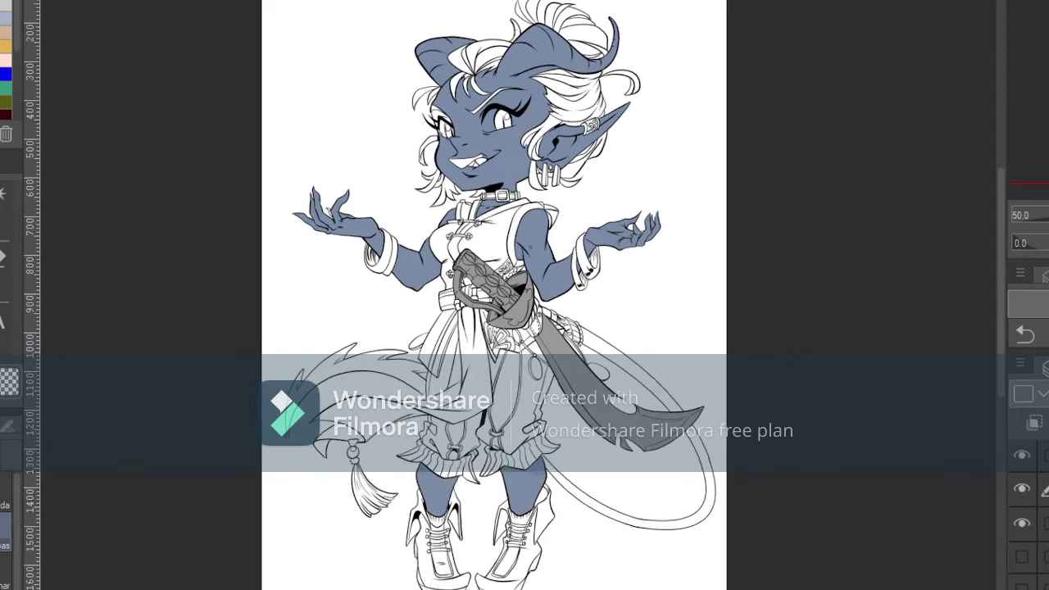
# - Paint the missed skin areas at the raised fingers, the upper lip and beside the hair strands near the ear slate blue
pyautogui.scroll(4, 591, 291)
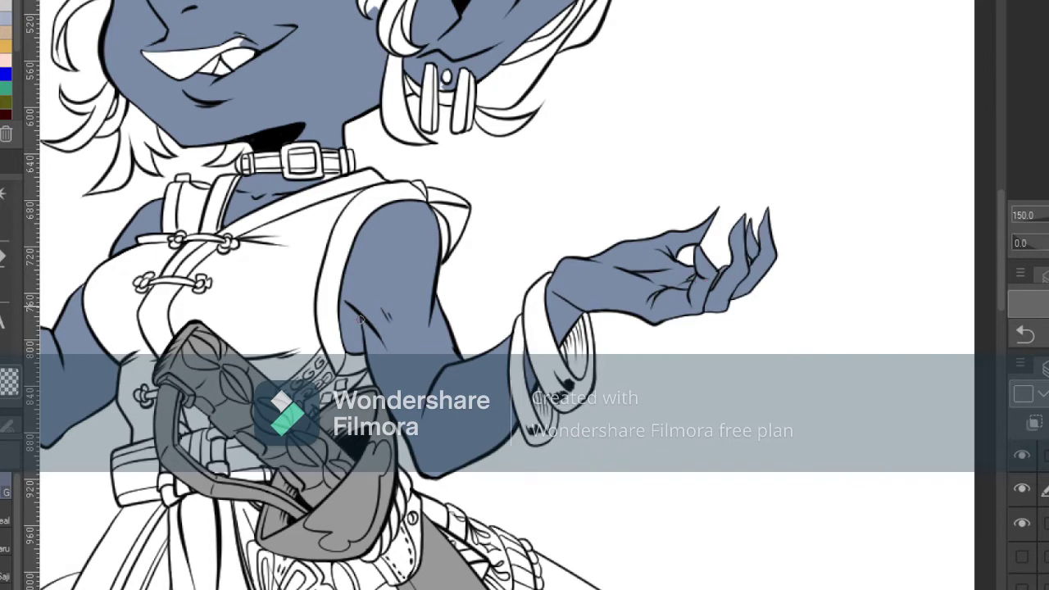
pyautogui.moveTo(80, 328); pyautogui.dragTo(484, 343)
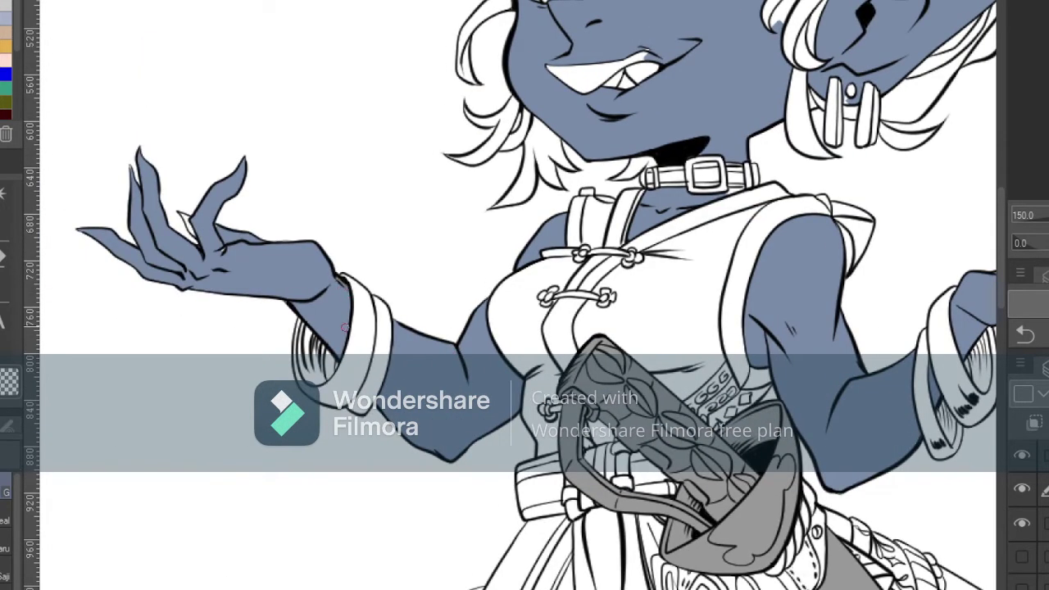
pyautogui.moveTo(195, 225); pyautogui.dragTo(190, 227)
pyautogui.click(1019, 30)
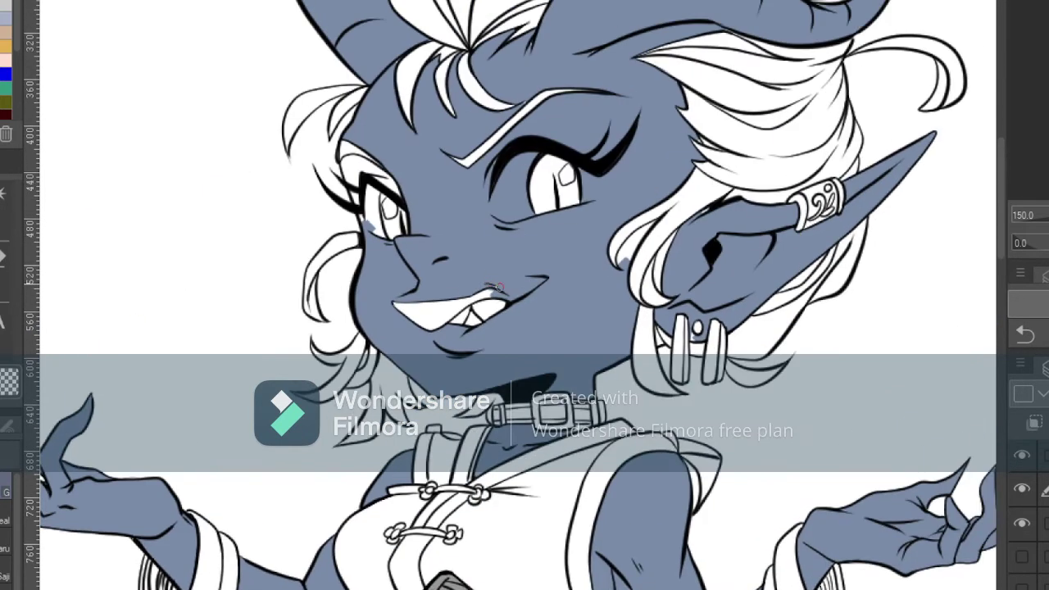
pyautogui.press('g')
pyautogui.moveTo(405, 306); pyautogui.dragTo(451, 302)
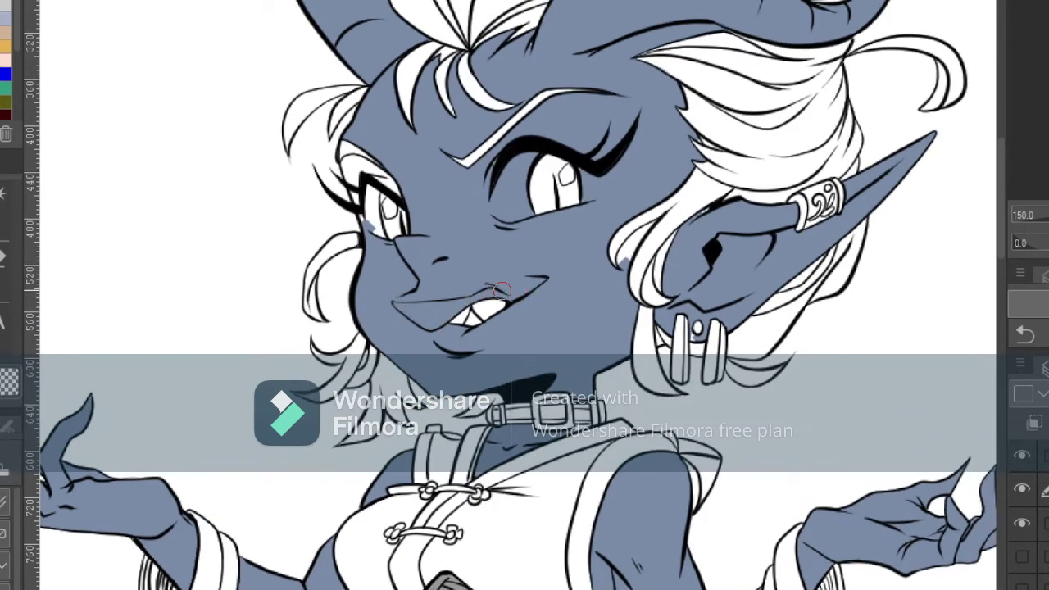
pyautogui.moveTo(624, 254)
pyautogui.mouseDown()
pyautogui.moveTo(628, 264)
pyautogui.moveTo(647, 225)
pyautogui.moveTo(636, 253)
pyautogui.moveTo(645, 246)
pyautogui.mouseUp()
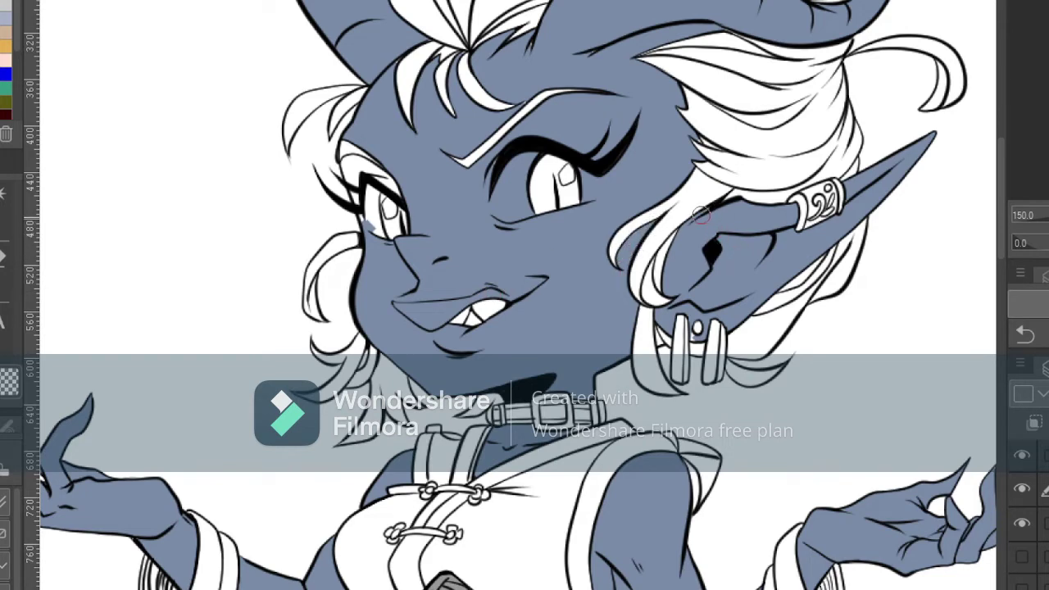
pyautogui.scroll(3, 843, 215)
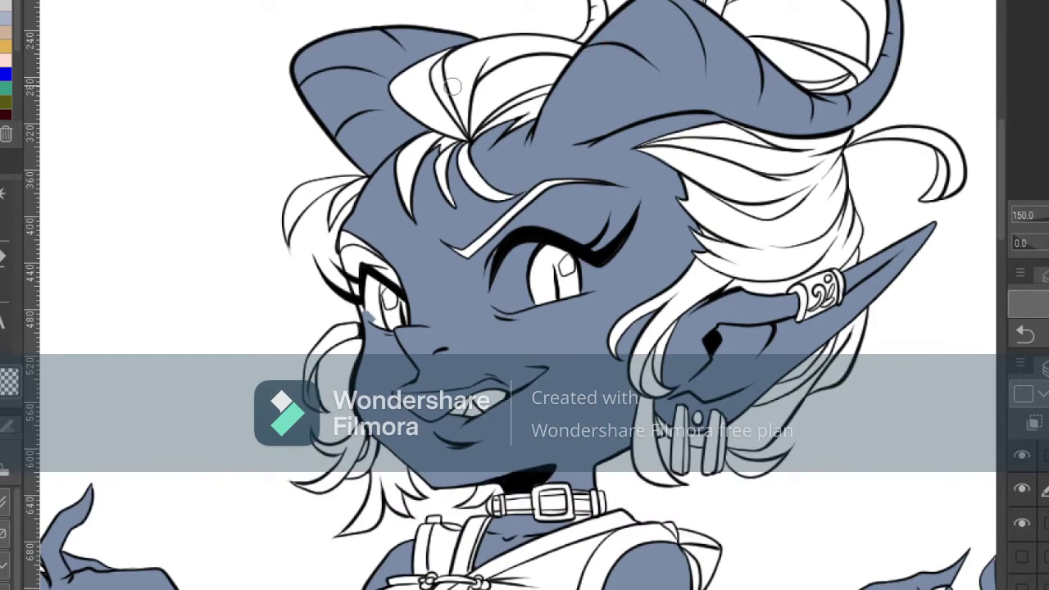
# - Colour the far horn's tip and the far eye's upper lid with the slate blue skin tone
pyautogui.moveTo(524, 164); pyautogui.dragTo(461, 282)
pyautogui.press('g')
pyautogui.click(531, 121)
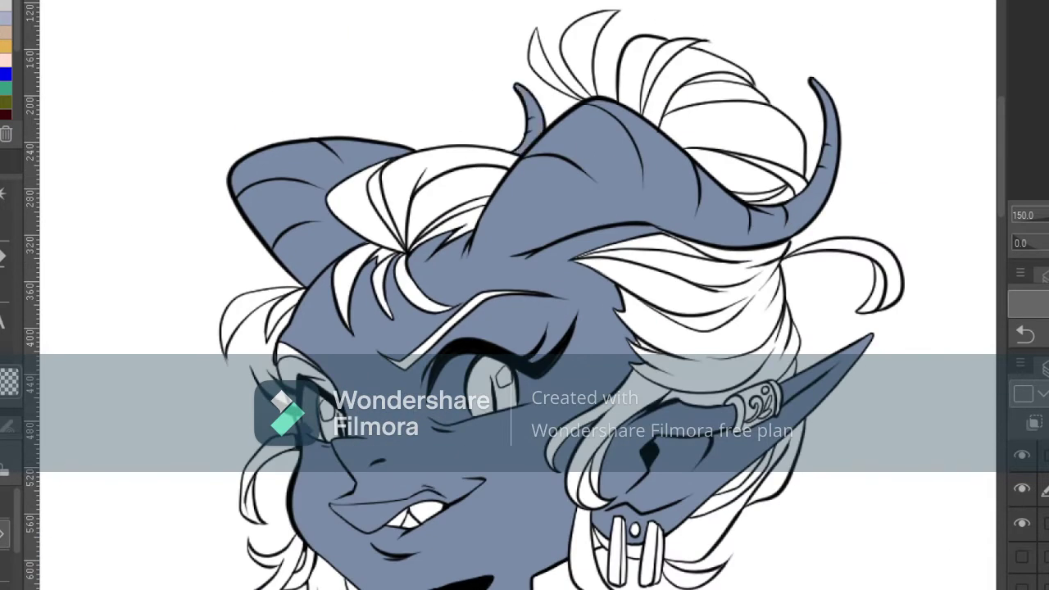
pyautogui.moveTo(525, 541); pyautogui.dragTo(478, 496)
pyautogui.press('p')
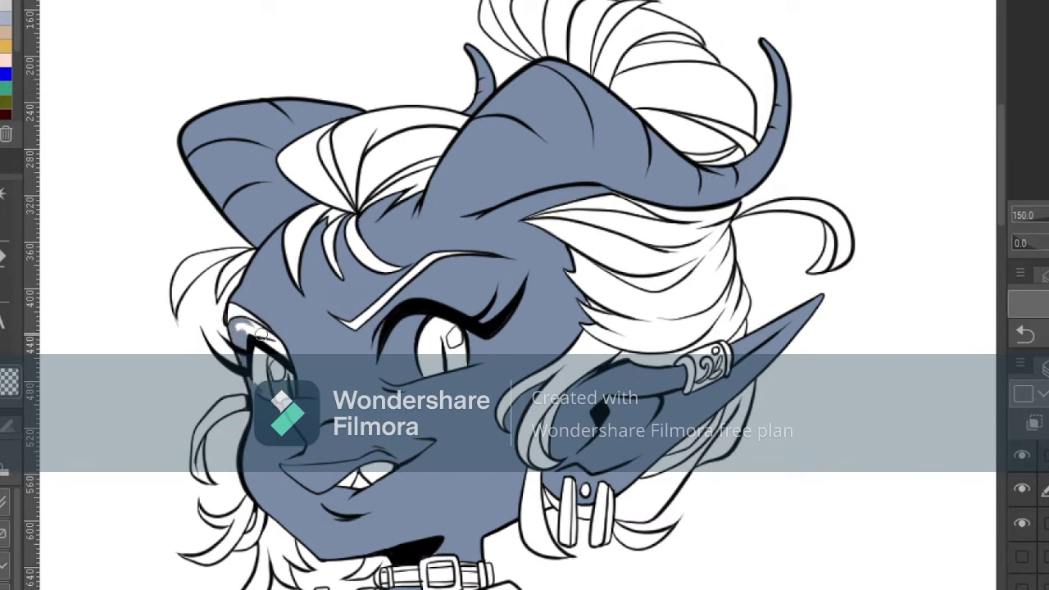
pyautogui.moveTo(246, 318); pyautogui.dragTo(275, 346)
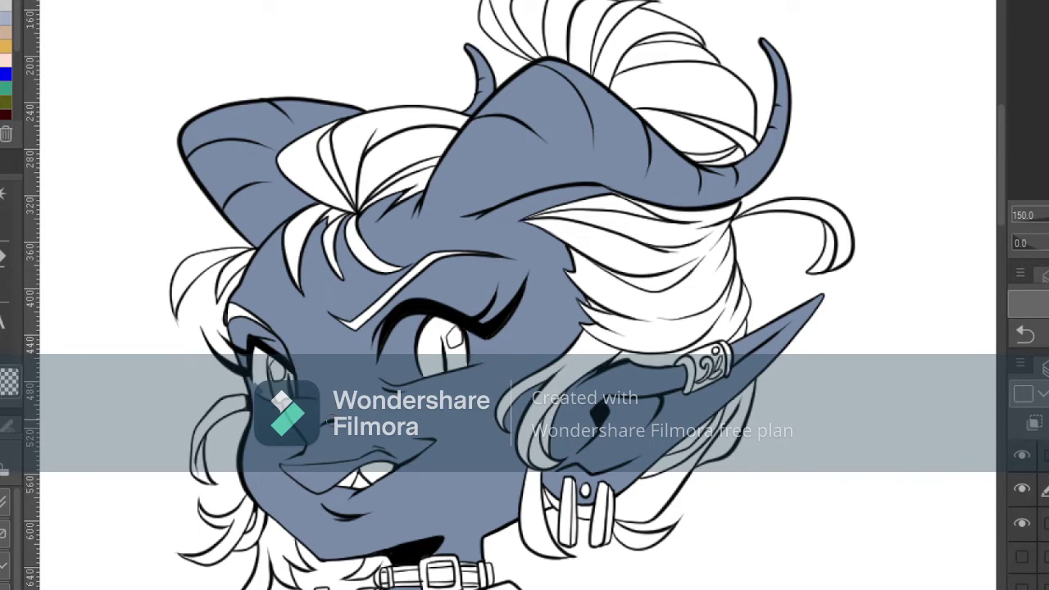
# - Colour the teeth and the whites of both eyes light grey on a new layer, selecting each eye area for the fill
pyautogui.hotkey('ctrl', 'shift', 'n')
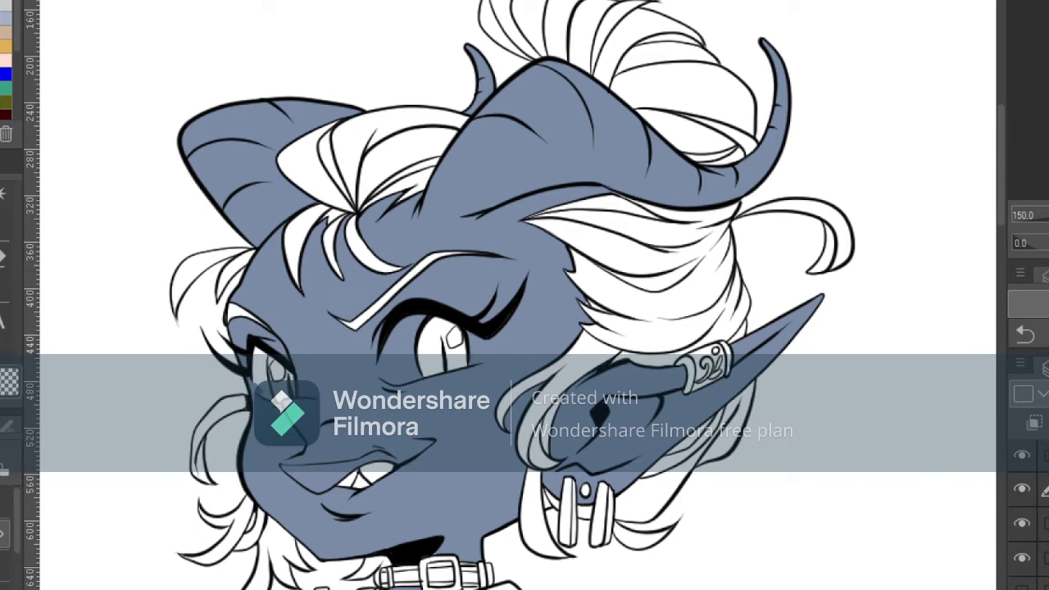
pyautogui.moveTo(386, 467); pyautogui.dragTo(348, 482)
pyautogui.press('m')
pyautogui.hotkey('ctrl', '+')
pyautogui.moveTo(799, 175); pyautogui.dragTo(994, 122)
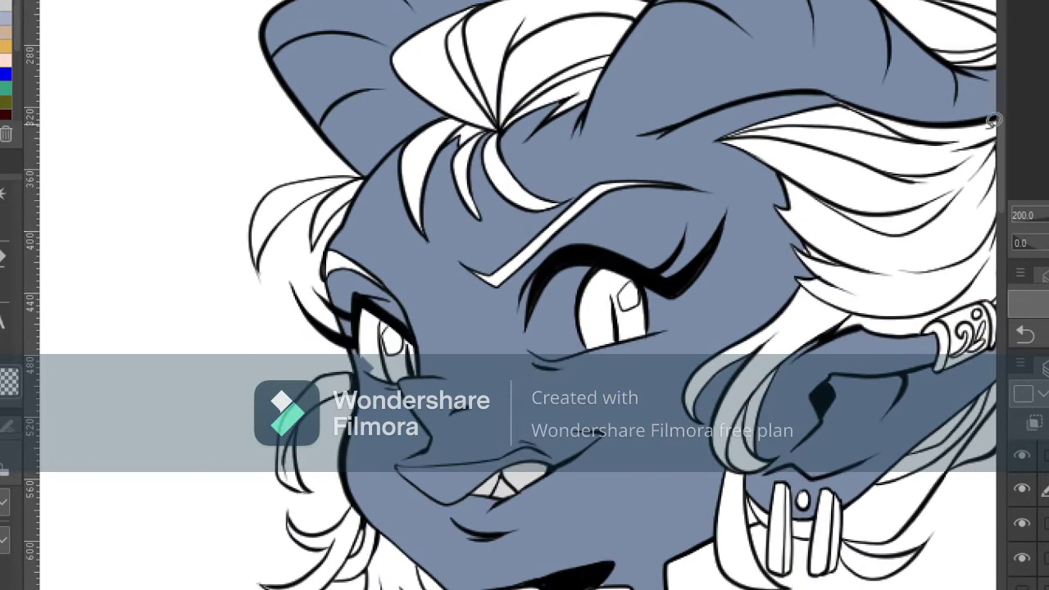
pyautogui.moveTo(646, 335)
pyautogui.mouseDown()
pyautogui.moveTo(606, 257)
pyautogui.moveTo(528, 343)
pyautogui.moveTo(574, 354)
pyautogui.moveTo(668, 329)
pyautogui.mouseUp()
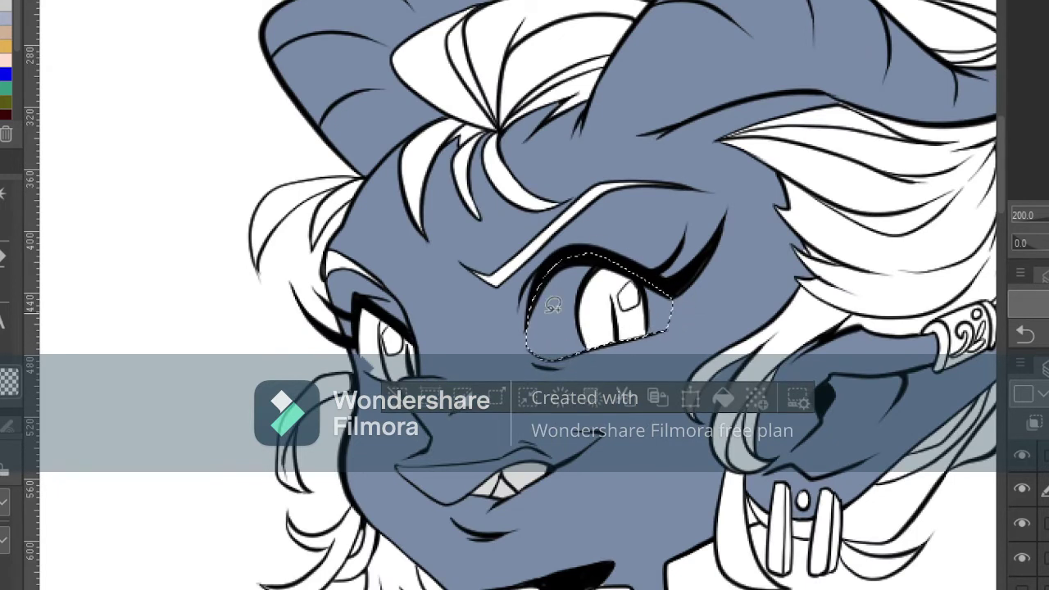
pyautogui.moveTo(366, 348)
pyautogui.mouseDown()
pyautogui.moveTo(418, 336)
pyautogui.moveTo(372, 187)
pyautogui.moveTo(381, 141)
pyautogui.mouseUp()
pyautogui.moveTo(320, 177)
pyautogui.mouseDown()
pyautogui.moveTo(328, 307)
pyautogui.moveTo(361, 279)
pyautogui.moveTo(353, 308)
pyautogui.mouseUp()
pyautogui.moveTo(566, 234)
pyautogui.mouseDown()
pyautogui.moveTo(541, 262)
pyautogui.moveTo(509, 246)
pyautogui.mouseUp()
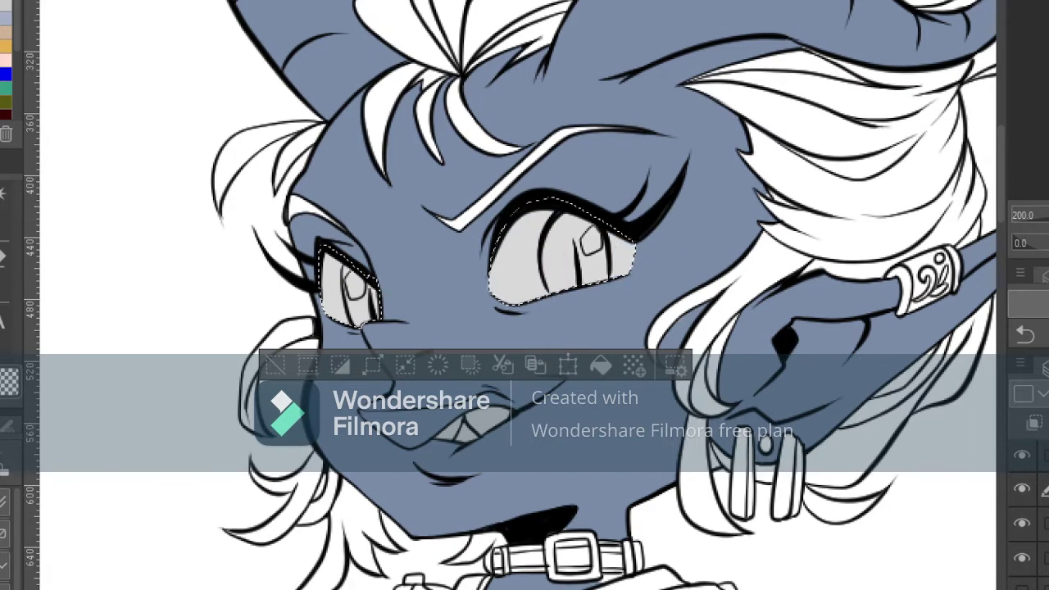
pyautogui.hotkey('ctrl', 'd')
# - Fill the front hair, bangs, upper side strands and eyebrows near-black, painting over the leftover white gaps
pyautogui.moveTo(500, 287); pyautogui.dragTo(426, 213)
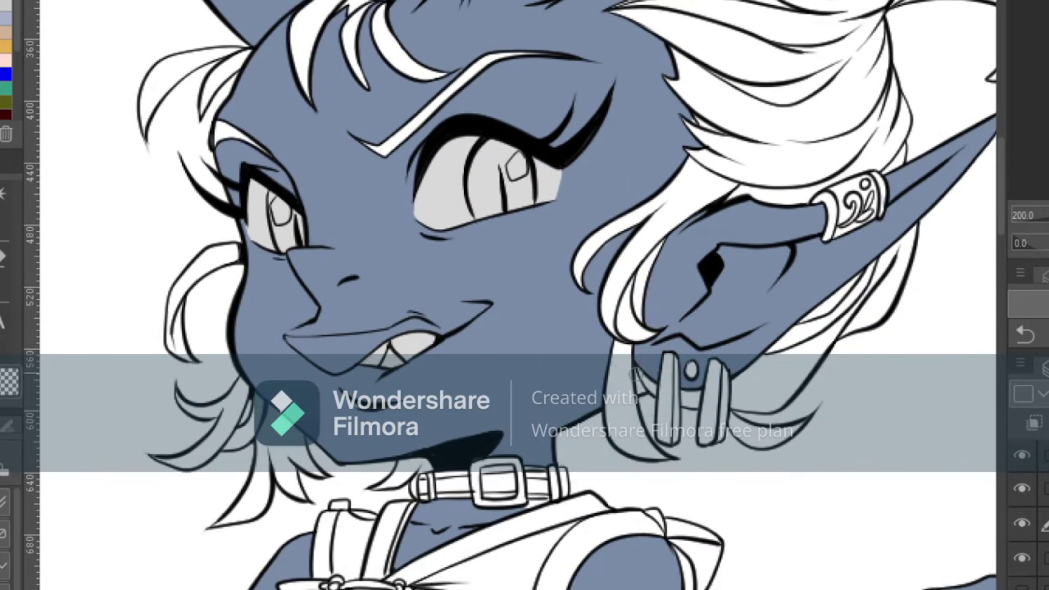
pyautogui.moveTo(525, 246); pyautogui.dragTo(507, 347)
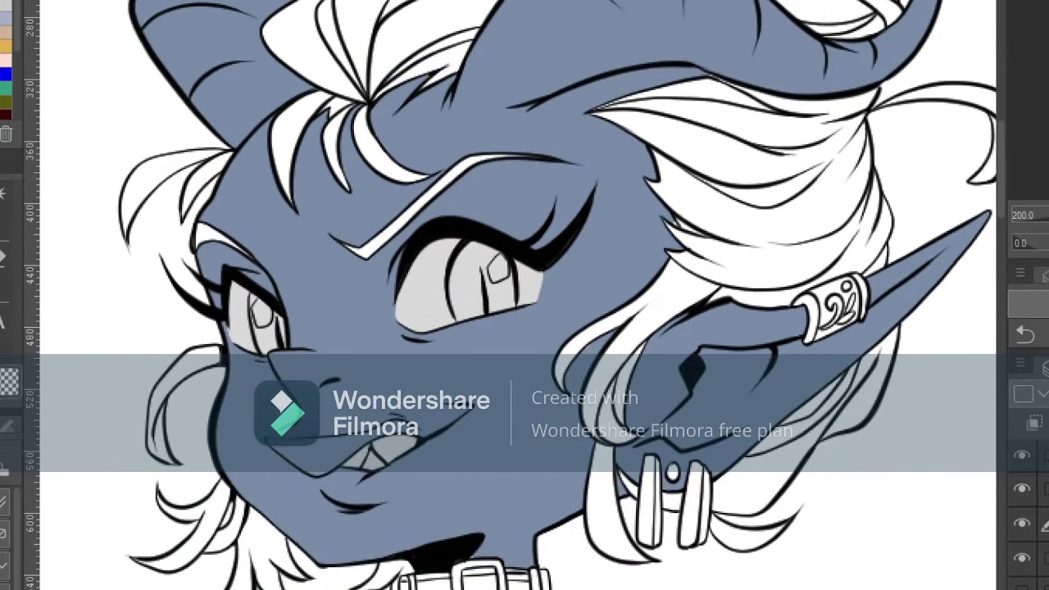
pyautogui.press('g')
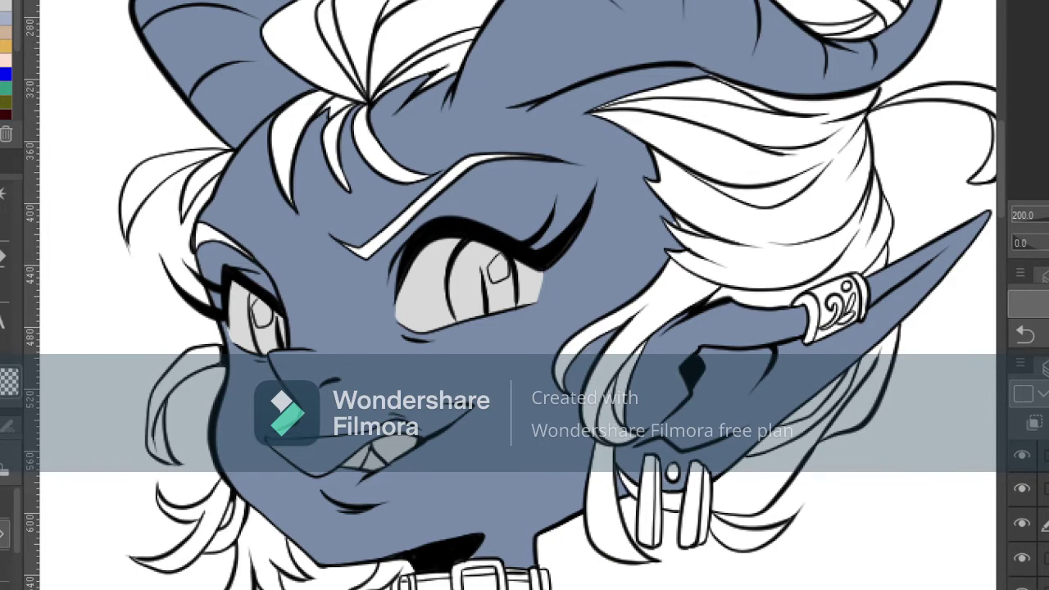
pyautogui.moveTo(448, 32)
pyautogui.mouseDown()
pyautogui.moveTo(384, 273)
pyautogui.moveTo(394, 277)
pyautogui.moveTo(246, 342)
pyautogui.mouseUp()
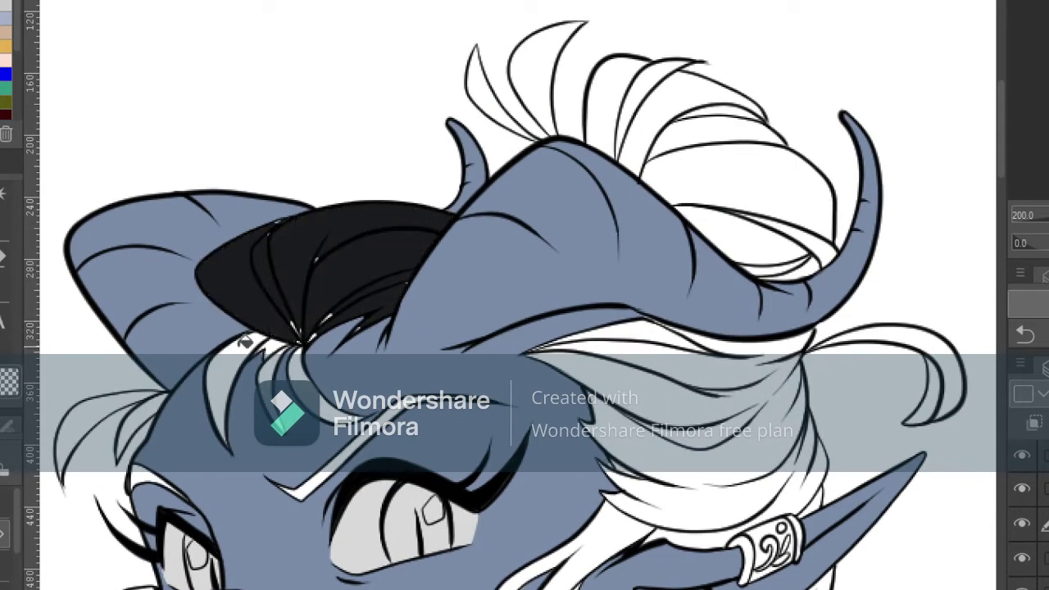
pyautogui.click(246, 342)
pyautogui.click(269, 368)
pyautogui.click(298, 373)
pyautogui.click(115, 412)
pyautogui.click(146, 476)
pyautogui.click(372, 427)
pyautogui.click(307, 486)
pyautogui.press('p')
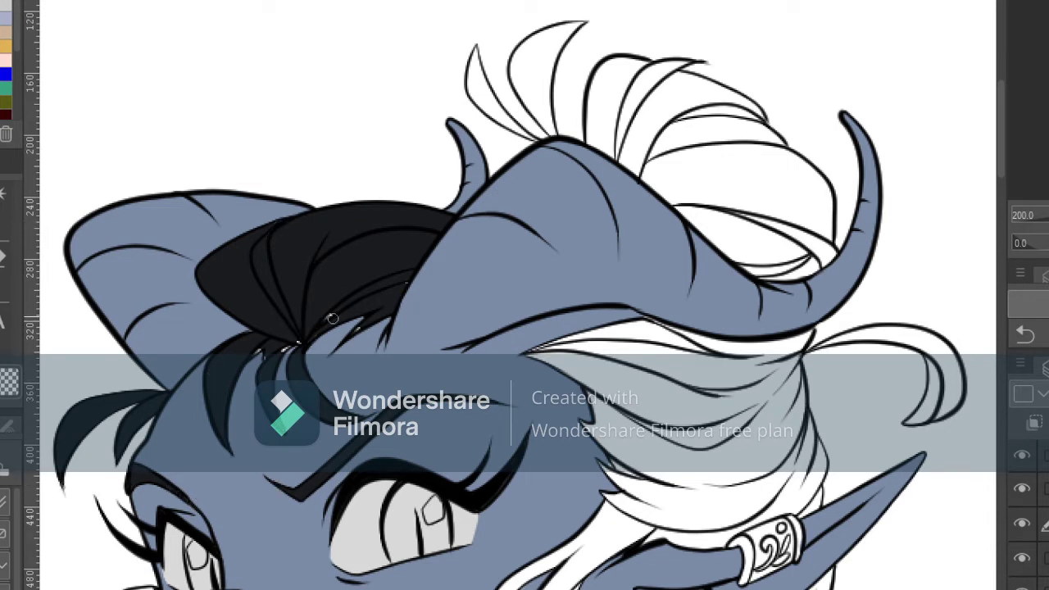
pyautogui.moveTo(298, 339)
pyautogui.mouseDown()
pyautogui.moveTo(280, 353)
pyautogui.moveTo(235, 306)
pyautogui.mouseUp()
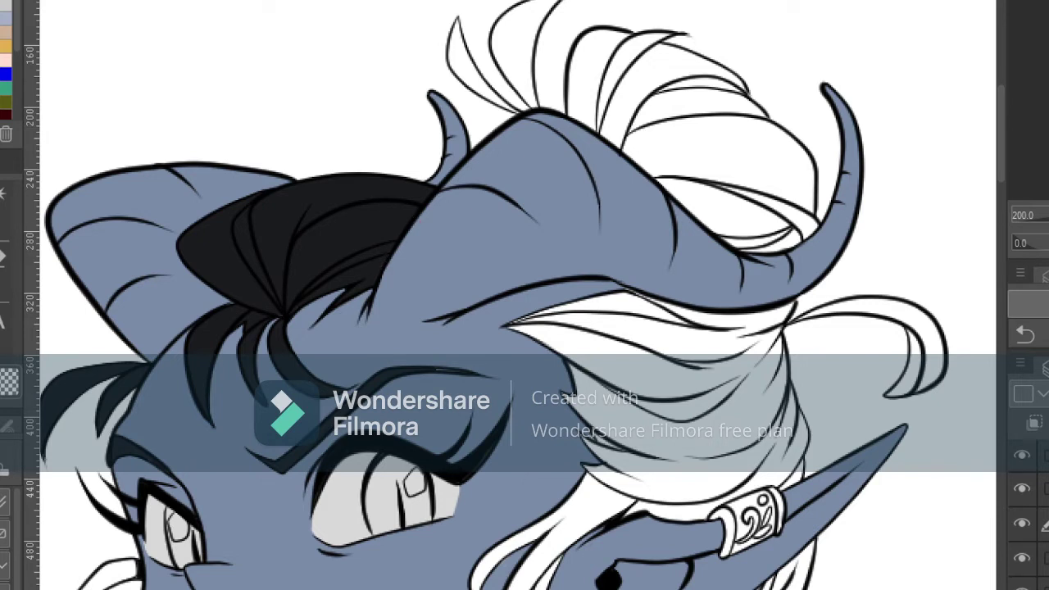
# - Fill the hair bun, the swept-back side hair and the hair behind the ear near-black
pyautogui.moveTo(459, 41)
pyautogui.mouseDown()
pyautogui.moveTo(532, 49)
pyautogui.moveTo(705, 98)
pyautogui.moveTo(779, 205)
pyautogui.moveTo(685, 298)
pyautogui.moveTo(883, 301)
pyautogui.moveTo(918, 360)
pyautogui.mouseUp()
pyautogui.moveTo(820, 377); pyautogui.dragTo(933, 198)
pyautogui.moveTo(787, 312)
pyautogui.mouseDown()
pyautogui.moveTo(644, 445)
pyautogui.moveTo(904, 419)
pyautogui.moveTo(828, 486)
pyautogui.mouseUp()
pyautogui.moveTo(820, 484); pyautogui.dragTo(959, 381)
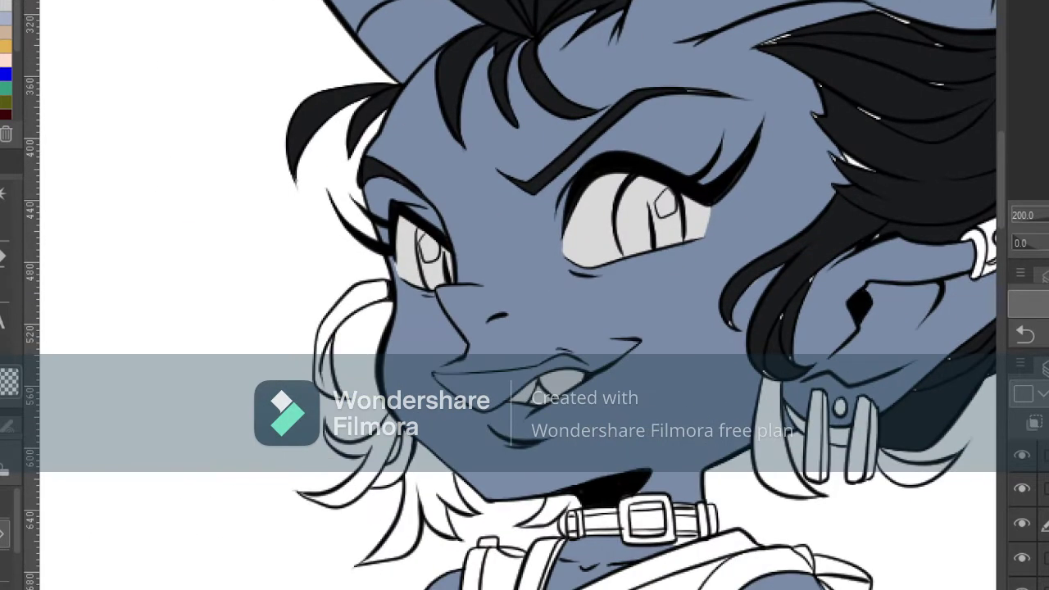
# - Fill the loose strands by the neck, earrings and far cheek near-black, painting over gaps at their tips
pyautogui.click(909, 463)
pyautogui.click(777, 458)
pyautogui.click(390, 443)
pyautogui.click(422, 472)
pyautogui.click(349, 312)
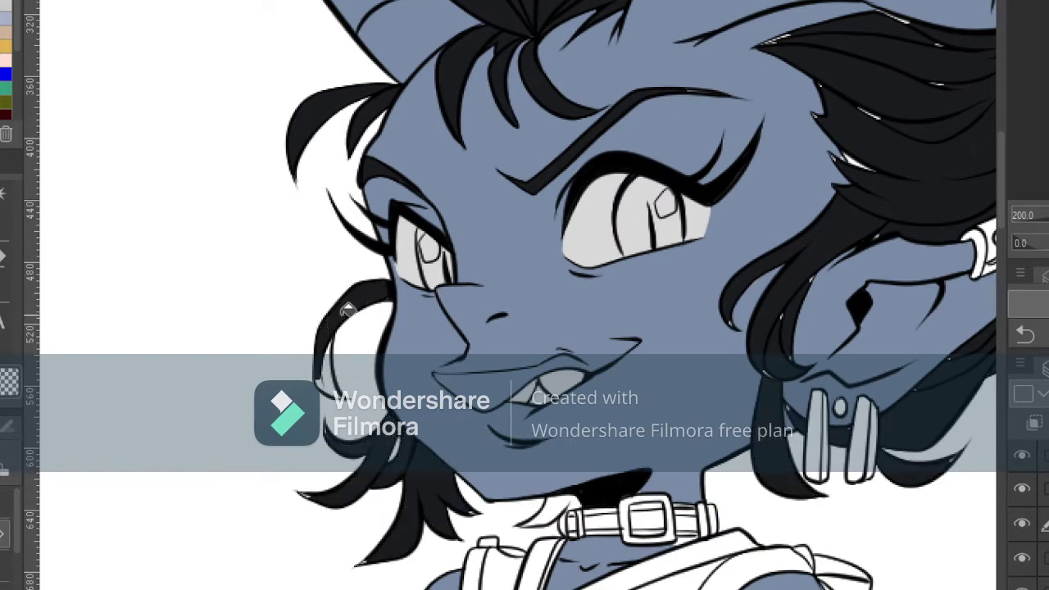
pyautogui.click(328, 374)
pyautogui.press('p')
pyautogui.moveTo(331, 344); pyautogui.dragTo(338, 318)
pyautogui.moveTo(327, 425); pyautogui.dragTo(328, 436)
pyautogui.moveTo(301, 494); pyautogui.dragTo(316, 501)
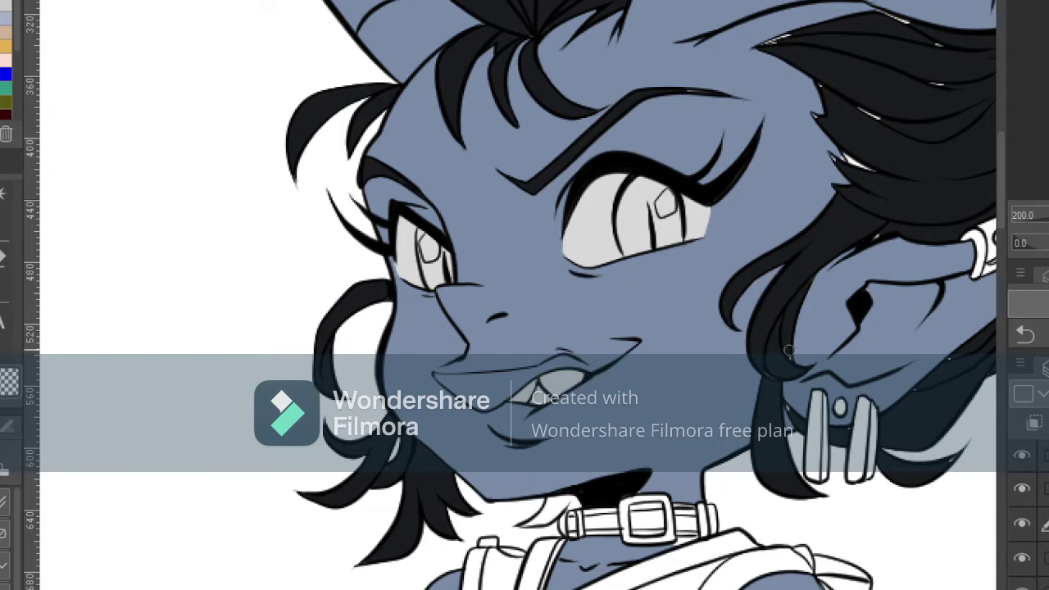
# - Paint over the leftover white gaps in the hair behind and below the pointed ear
pyautogui.moveTo(988, 330); pyautogui.dragTo(839, 292)
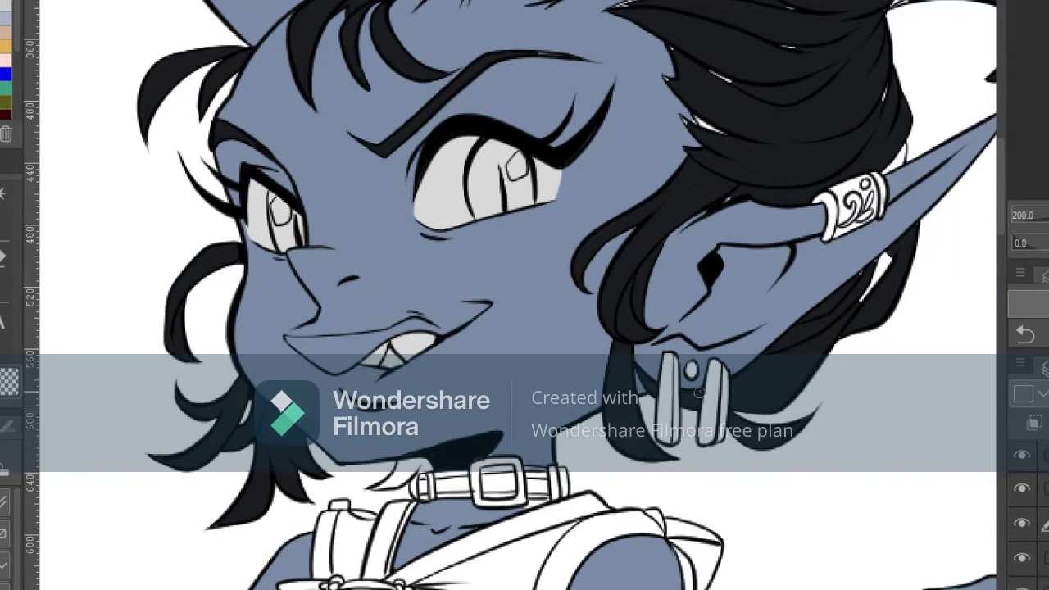
pyautogui.moveTo(890, 257); pyautogui.dragTo(861, 300)
pyautogui.moveTo(942, 220); pyautogui.dragTo(970, 397)
pyautogui.moveTo(914, 260); pyautogui.dragTo(913, 278)
pyautogui.moveTo(912, 351); pyautogui.dragTo(937, 318)
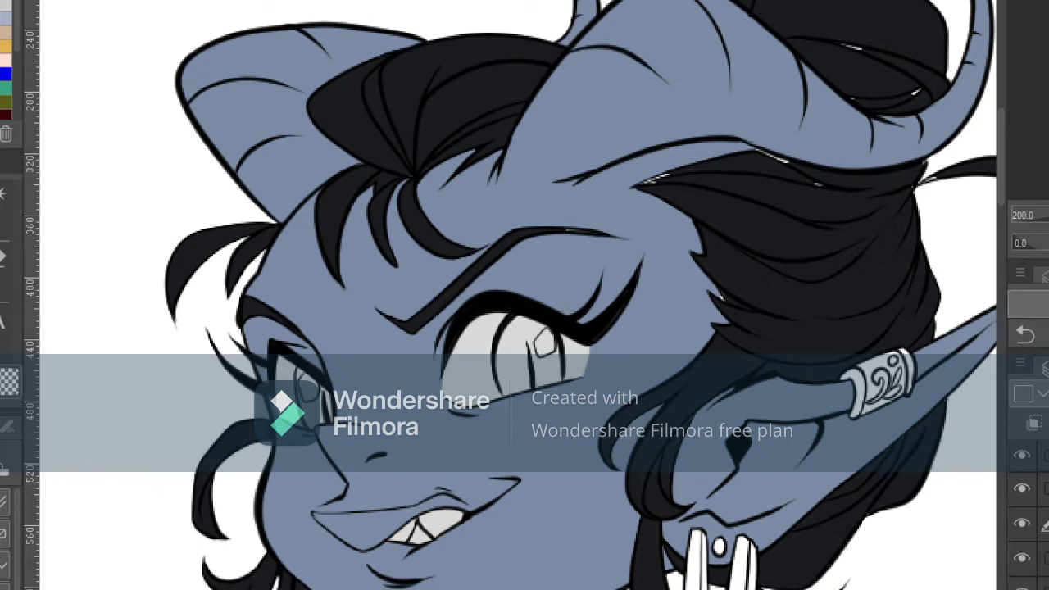
# - Paint near-black over the white gaps along the temple hair, the loose back curl and the bun
pyautogui.moveTo(640, 186); pyautogui.dragTo(668, 173)
pyautogui.moveTo(926, 77); pyautogui.dragTo(879, 143)
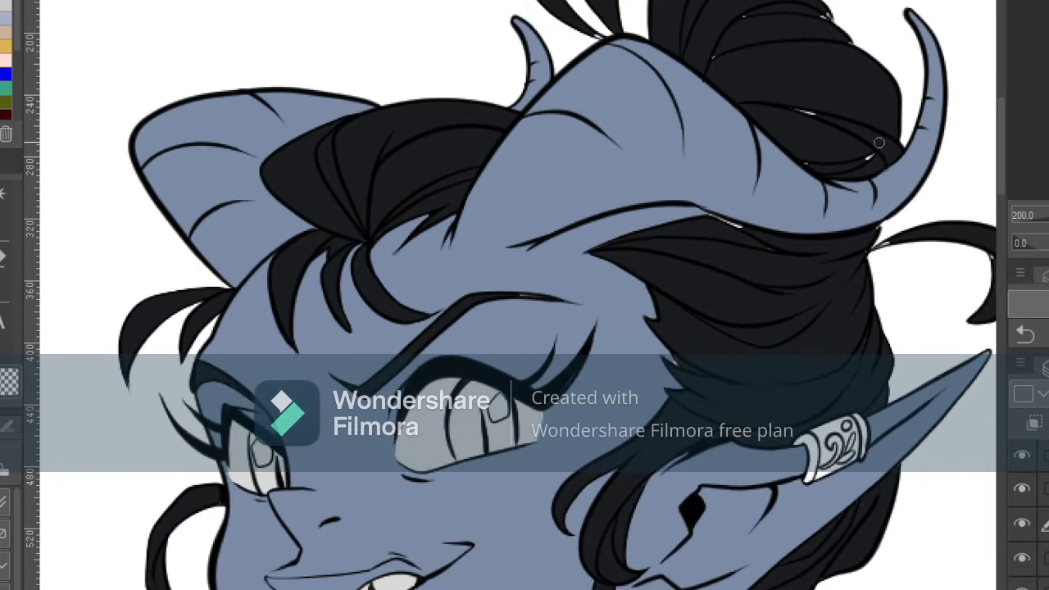
pyautogui.moveTo(534, 255)
pyautogui.mouseDown()
pyautogui.moveTo(551, 241)
pyautogui.moveTo(588, 254)
pyautogui.moveTo(531, 257)
pyautogui.moveTo(587, 225)
pyautogui.mouseUp()
pyautogui.moveTo(537, 253)
pyautogui.mouseDown()
pyautogui.moveTo(625, 245)
pyautogui.moveTo(602, 232)
pyautogui.moveTo(715, 221)
pyautogui.moveTo(864, 256)
pyautogui.moveTo(875, 248)
pyautogui.moveTo(786, 226)
pyautogui.mouseUp()
pyautogui.moveTo(905, 222); pyautogui.dragTo(895, 298)
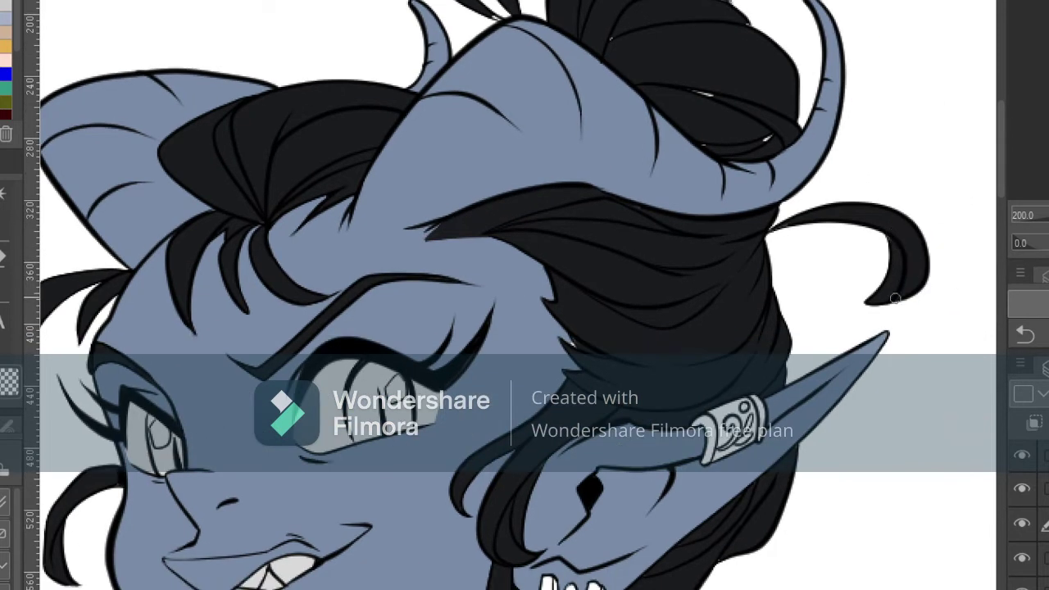
pyautogui.moveTo(573, 347); pyautogui.dragTo(645, 432)
pyautogui.moveTo(779, 175); pyautogui.dragTo(729, 244)
pyautogui.moveTo(628, 189); pyautogui.dragTo(633, 188)
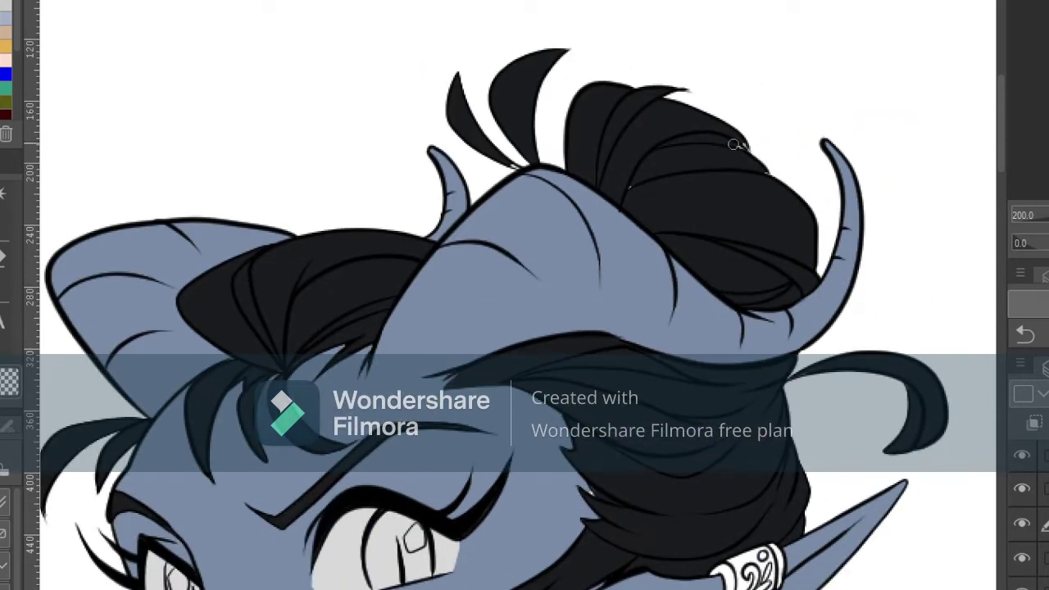
pyautogui.moveTo(735, 144); pyautogui.dragTo(748, 149)
pyautogui.scroll(-1, 581, 150)
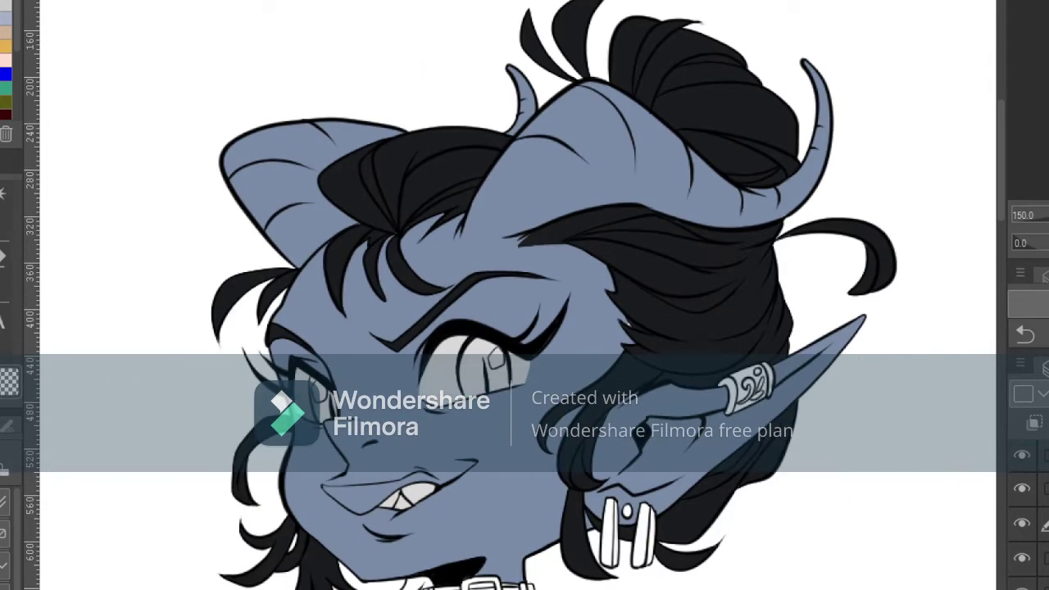
# - Paint the irises of both eyes olive green on the layer used for the eyes
pyautogui.scroll(-2, 685, 80)
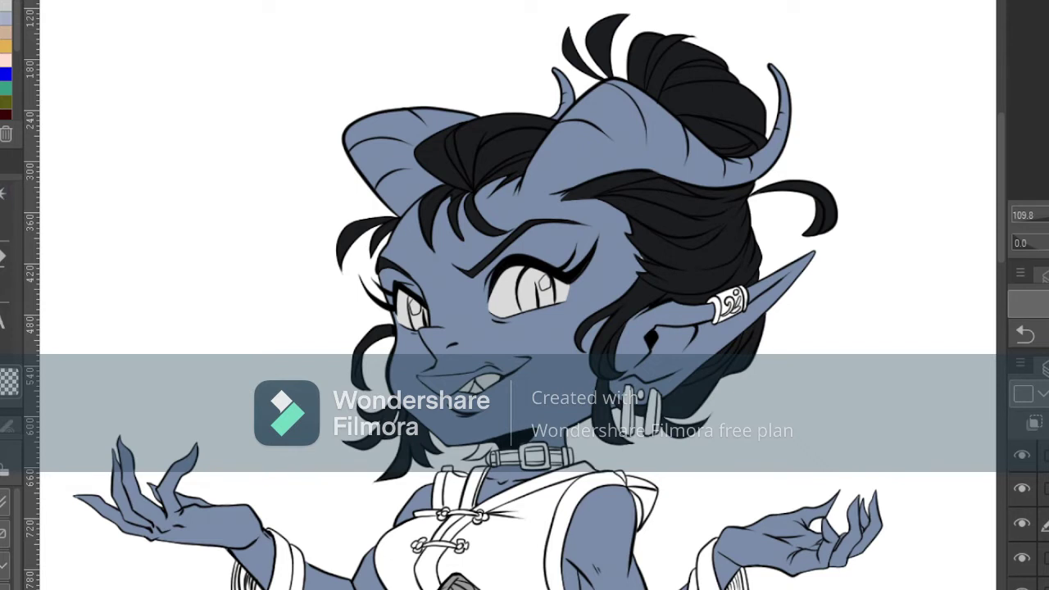
pyautogui.scroll(-5, 9, 61)
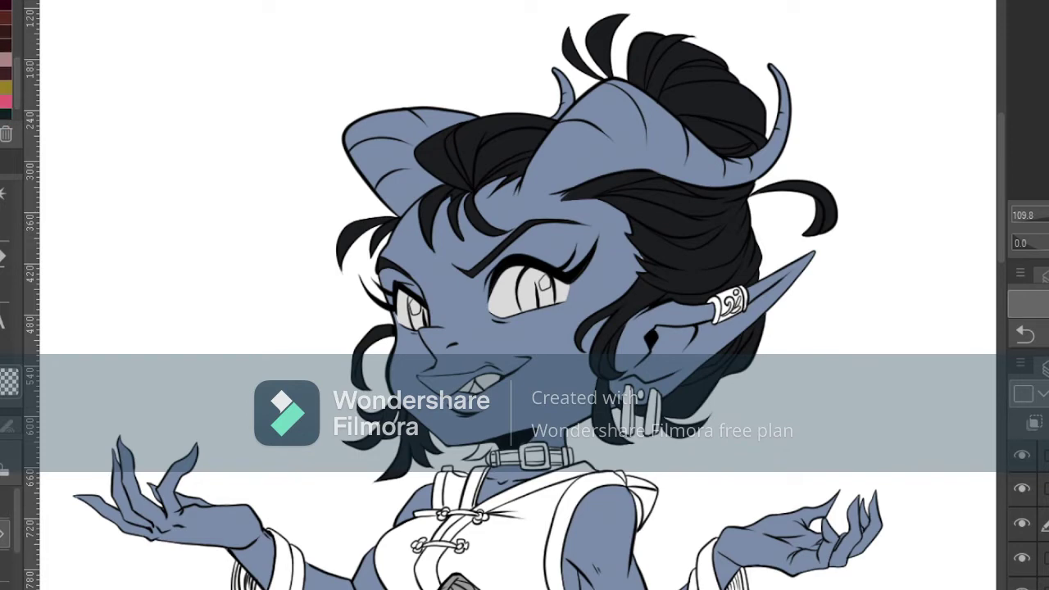
pyautogui.click(1022, 489)
pyautogui.click(1022, 489)
pyautogui.click(1046, 489)
pyautogui.hotkey('ctrl', '+')
pyautogui.hotkey('ctrl', '+')
pyautogui.hotkey('ctrl', '+')
pyautogui.hotkey('ctrl', '+')
pyautogui.press('p')
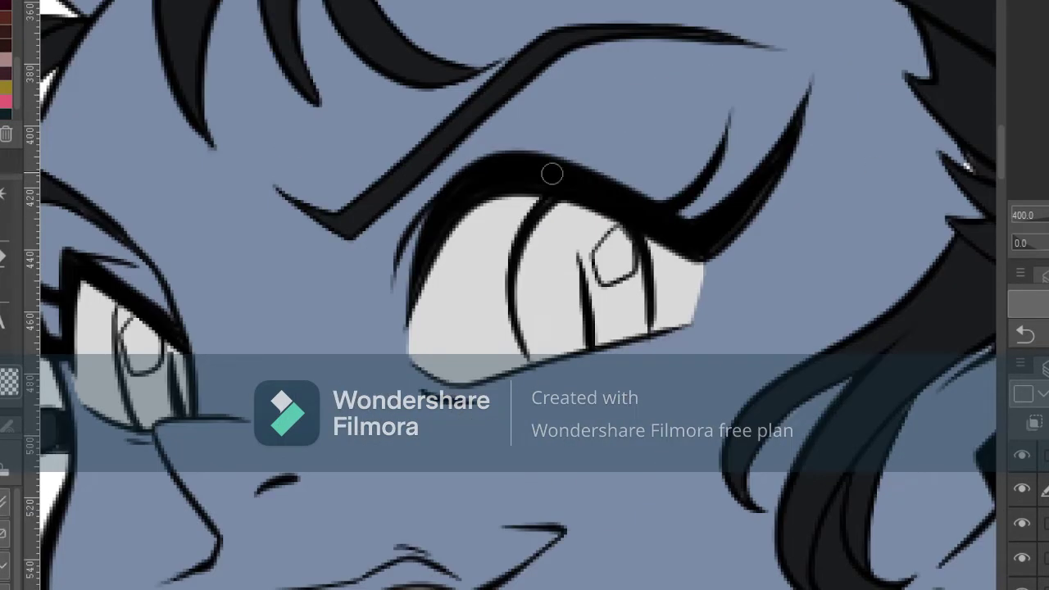
pyautogui.moveTo(552, 174)
pyautogui.mouseDown()
pyautogui.moveTo(527, 351)
pyautogui.moveTo(638, 330)
pyautogui.moveTo(640, 288)
pyautogui.moveTo(589, 215)
pyautogui.moveTo(602, 275)
pyautogui.moveTo(553, 286)
pyautogui.moveTo(631, 329)
pyautogui.moveTo(541, 352)
pyautogui.mouseUp()
pyautogui.moveTo(623, 281); pyautogui.dragTo(995, 190)
pyautogui.moveTo(494, 212)
pyautogui.mouseDown()
pyautogui.moveTo(520, 332)
pyautogui.moveTo(533, 251)
pyautogui.moveTo(542, 303)
pyautogui.moveTo(428, 292)
pyautogui.moveTo(414, 280)
pyautogui.mouseUp()
# - Colour the earrings and the engraved ear cuff brown, covering the gaps in the cuff's pattern
pyautogui.scroll(-3, 537, 277)
pyautogui.press('g')
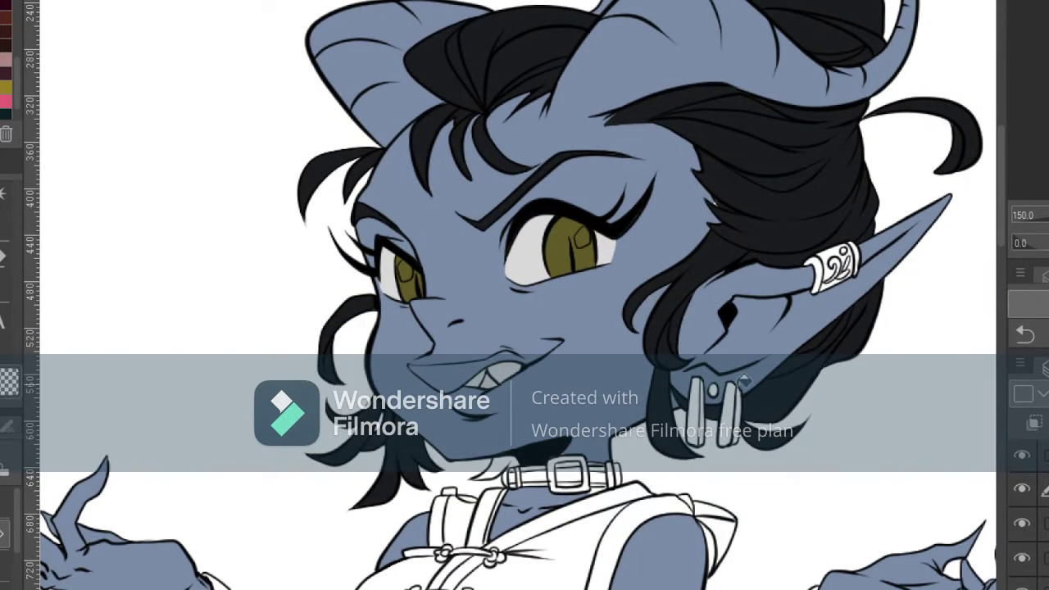
pyautogui.click(729, 405)
pyautogui.click(739, 400)
pyautogui.click(713, 391)
pyautogui.click(701, 401)
pyautogui.click(817, 272)
pyautogui.click(835, 261)
pyautogui.click(857, 259)
pyautogui.press('p')
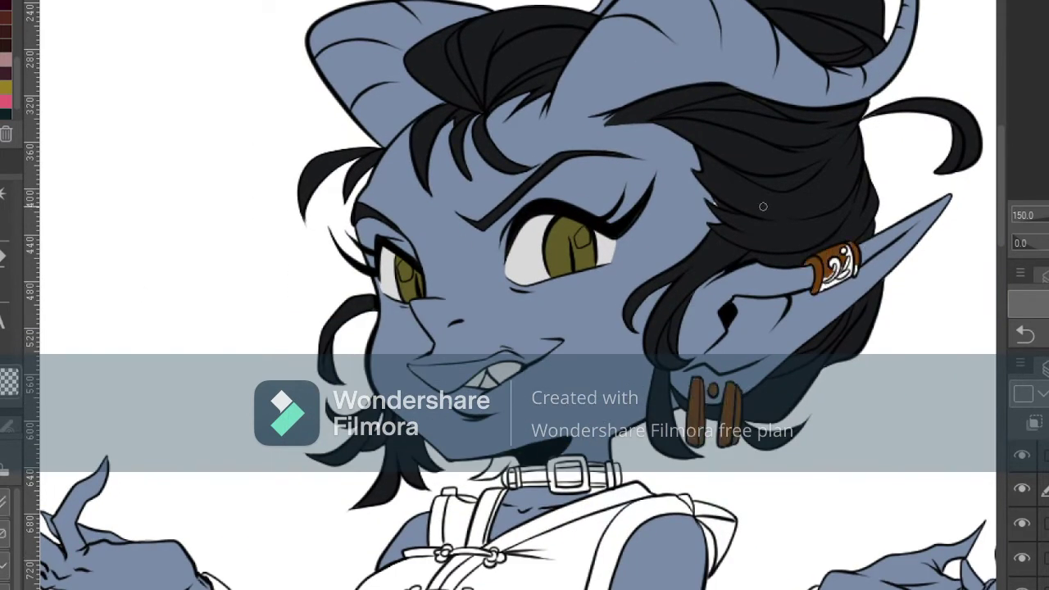
pyautogui.moveTo(832, 263)
pyautogui.mouseDown()
pyautogui.moveTo(851, 251)
pyautogui.moveTo(844, 277)
pyautogui.moveTo(852, 274)
pyautogui.mouseUp()
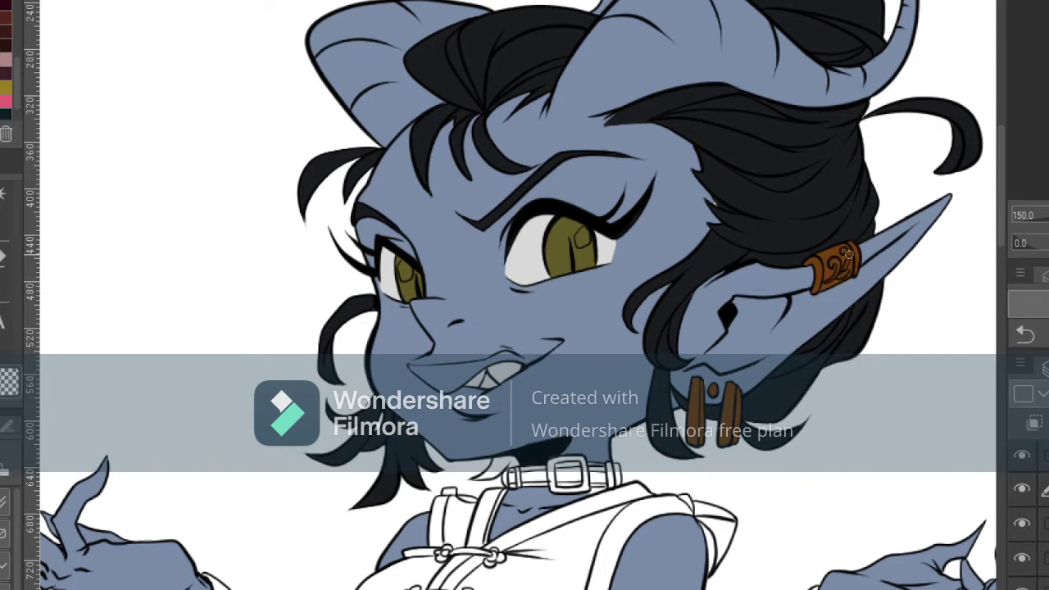
# - Fill the wide bands around both wrists brown, including their inner sides
pyautogui.scroll(-5, 828, 324)
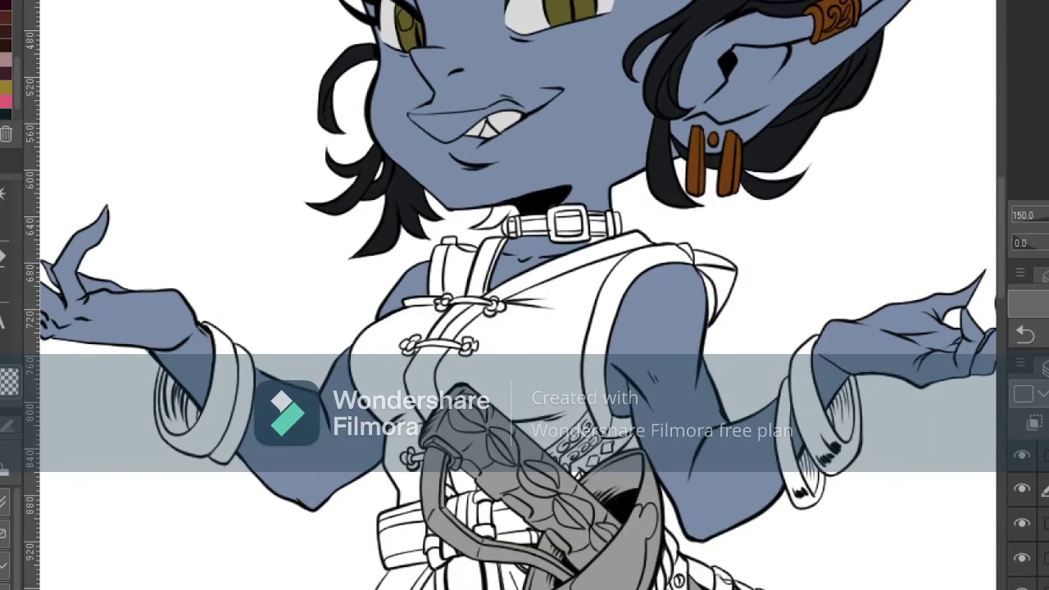
pyautogui.click(175, 407)
pyautogui.click(196, 377)
pyautogui.click(244, 401)
pyautogui.click(812, 402)
pyautogui.click(786, 455)
pyautogui.click(836, 405)
pyautogui.click(854, 437)
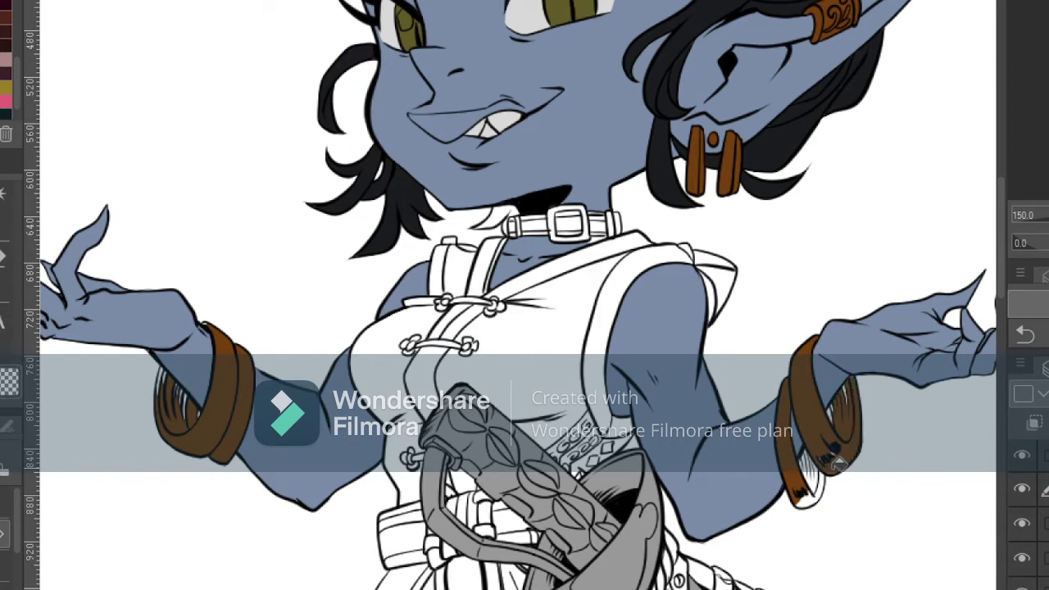
# - Colour the hanging lower end of the near wristband brown and paint over gaps between its hatching lines
pyautogui.click(817, 490)
pyautogui.click(810, 473)
pyautogui.press('p')
pyautogui.moveTo(800, 476); pyautogui.dragTo(808, 454)
pyautogui.click(829, 458)
pyautogui.click(808, 494)
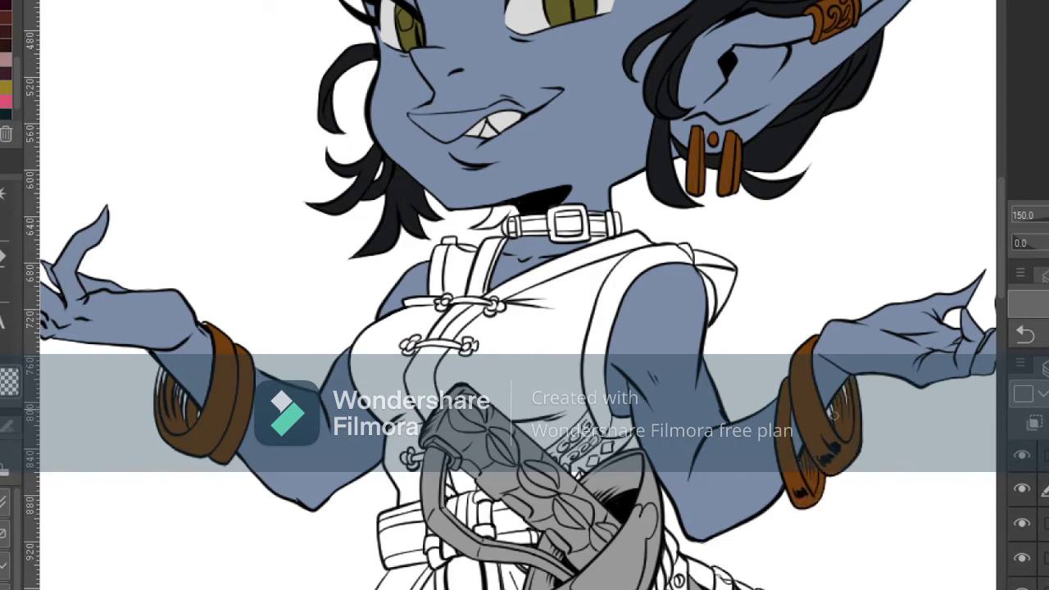
pyautogui.moveTo(835, 418); pyautogui.dragTo(847, 403)
# - Touch up the far wristband's gaps and colour the choker's buckle and end fittings brown
pyautogui.moveTo(278, 410); pyautogui.dragTo(537, 374)
pyautogui.moveTo(419, 337)
pyautogui.mouseDown()
pyautogui.moveTo(415, 363)
pyautogui.moveTo(424, 354)
pyautogui.mouseUp()
pyautogui.moveTo(432, 350); pyautogui.dragTo(451, 390)
pyautogui.moveTo(469, 295); pyautogui.dragTo(467, 291)
pyautogui.moveTo(623, 229); pyautogui.dragTo(469, 292)
pyautogui.moveTo(656, 241)
pyautogui.mouseDown()
pyautogui.moveTo(658, 262)
pyautogui.moveTo(668, 237)
pyautogui.moveTo(687, 236)
pyautogui.moveTo(690, 263)
pyautogui.moveTo(659, 266)
pyautogui.mouseUp()
pyautogui.click(715, 251)
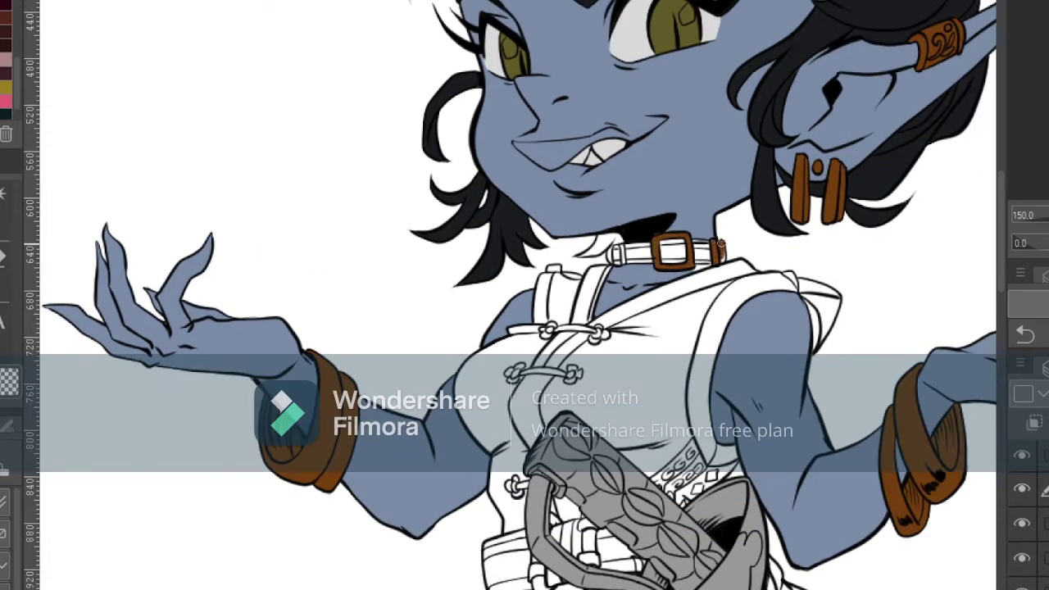
pyautogui.click(612, 247)
# - Colour the ornate tassel piece behind the hip and the hanging oval pendants brown
pyautogui.scroll(-3, 651, 214)
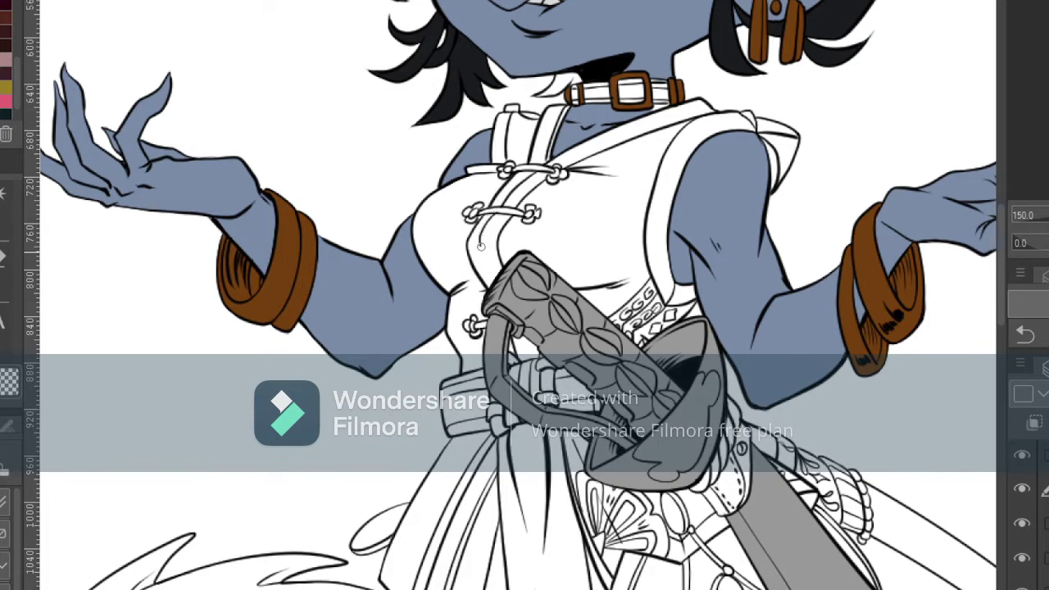
pyautogui.moveTo(531, 356); pyautogui.dragTo(503, 369)
pyautogui.click(1044, 456)
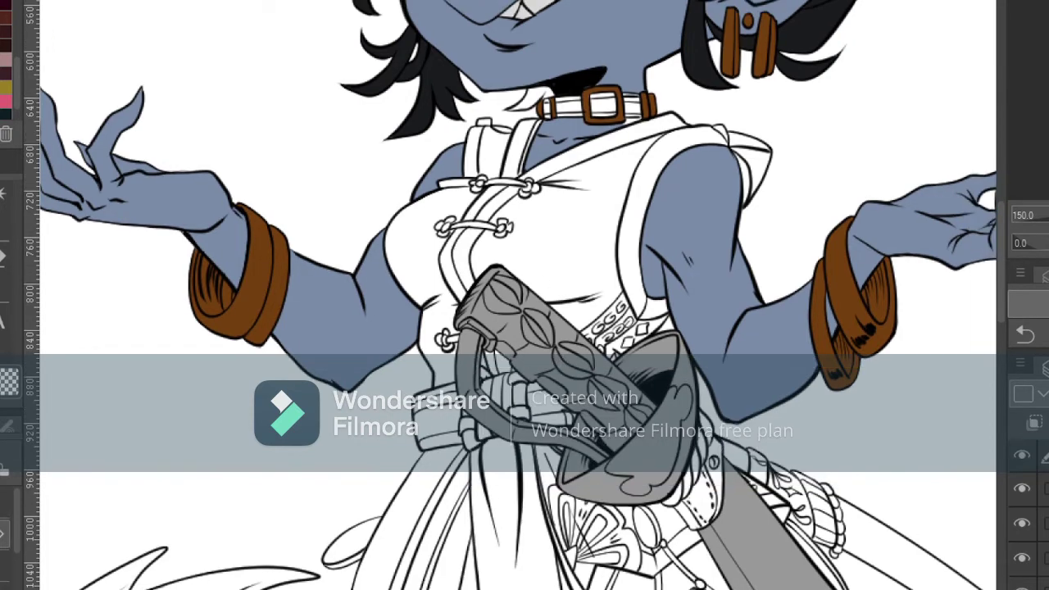
pyautogui.scroll(-4, 749, 260)
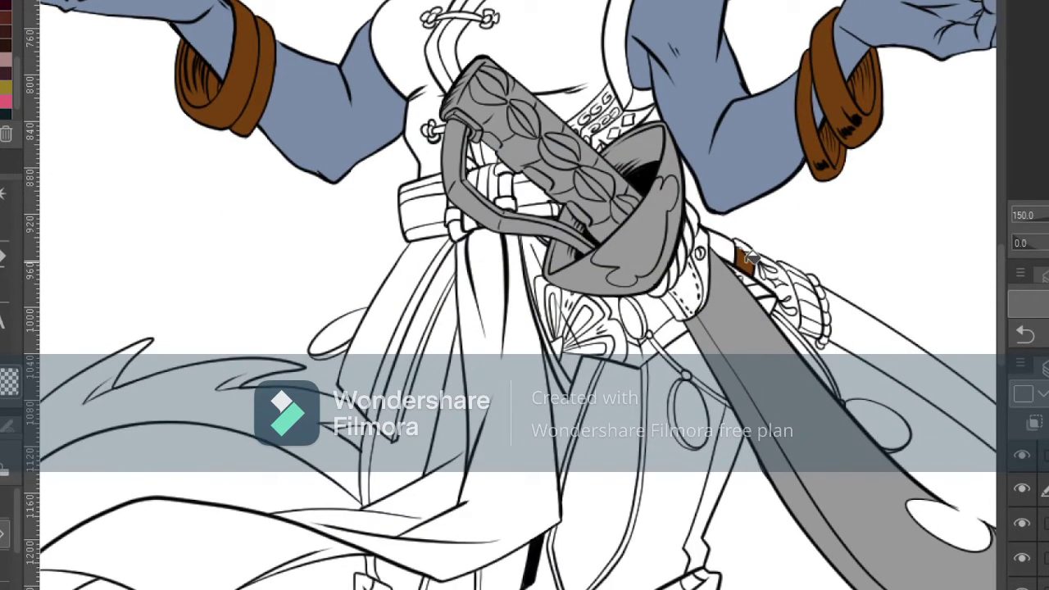
pyautogui.moveTo(779, 273)
pyautogui.mouseDown()
pyautogui.moveTo(795, 302)
pyautogui.moveTo(797, 264)
pyautogui.moveTo(832, 328)
pyautogui.mouseUp()
pyautogui.click(886, 418)
pyautogui.click(687, 410)
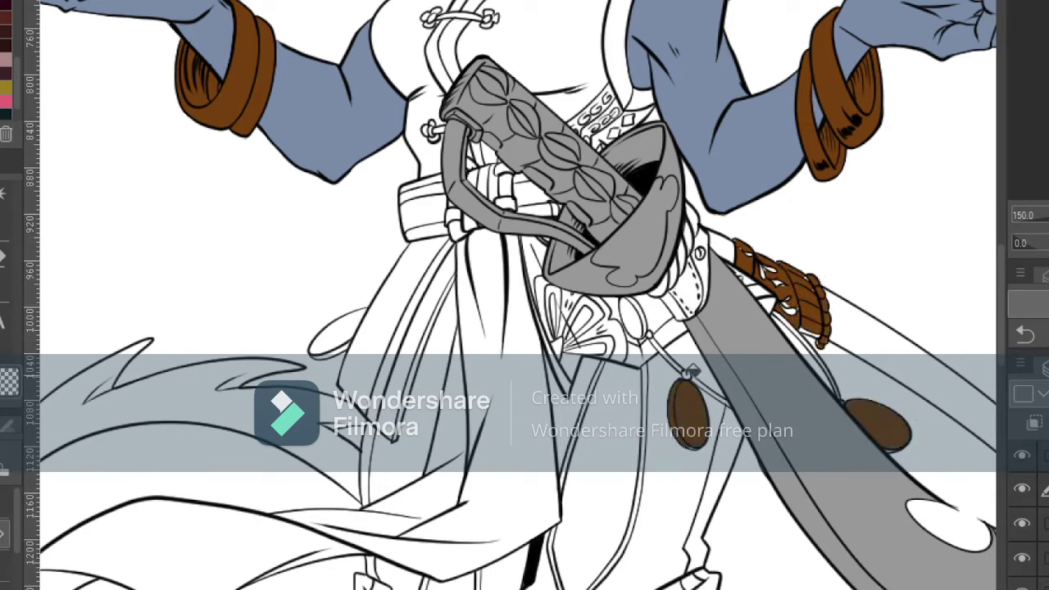
pyautogui.click(636, 318)
# - Colour the belt's wrapped binding, the patterned waist band and the fan-decorated hip panel brown
pyautogui.moveTo(525, 178)
pyautogui.mouseDown()
pyautogui.moveTo(498, 175)
pyautogui.moveTo(461, 200)
pyautogui.mouseUp()
pyautogui.press('p')
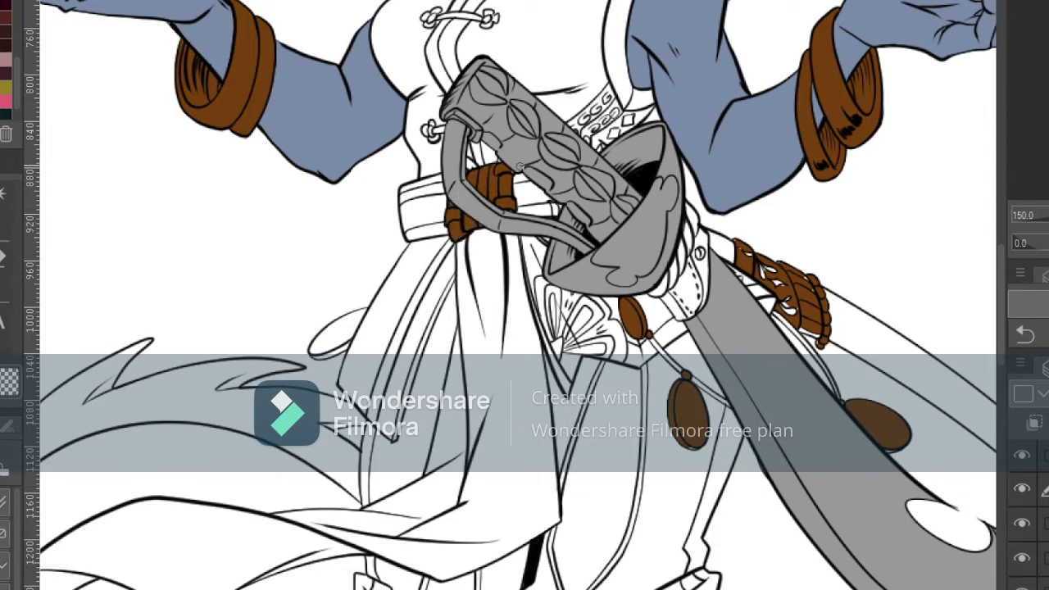
pyautogui.moveTo(596, 277)
pyautogui.mouseDown()
pyautogui.moveTo(604, 341)
pyautogui.moveTo(611, 332)
pyautogui.moveTo(561, 298)
pyautogui.moveTo(576, 274)
pyautogui.moveTo(570, 338)
pyautogui.moveTo(582, 356)
pyautogui.moveTo(616, 323)
pyautogui.moveTo(610, 307)
pyautogui.moveTo(639, 341)
pyautogui.moveTo(676, 341)
pyautogui.mouseUp()
pyautogui.moveTo(632, 123)
pyautogui.mouseDown()
pyautogui.moveTo(602, 138)
pyautogui.moveTo(578, 129)
pyautogui.moveTo(589, 102)
pyautogui.moveTo(611, 92)
pyautogui.moveTo(628, 117)
pyautogui.moveTo(618, 132)
pyautogui.moveTo(604, 98)
pyautogui.moveTo(585, 123)
pyautogui.moveTo(602, 151)
pyautogui.moveTo(620, 131)
pyautogui.mouseUp()
pyautogui.moveTo(567, 317)
pyautogui.mouseDown()
pyautogui.moveTo(568, 345)
pyautogui.moveTo(600, 296)
pyautogui.mouseUp()
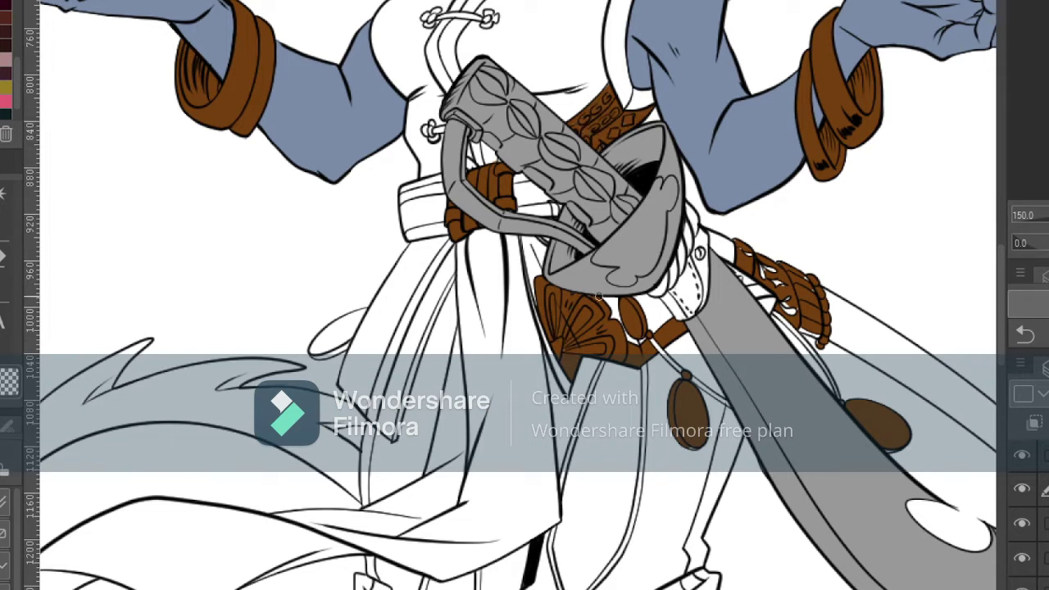
pyautogui.moveTo(531, 287); pyautogui.dragTo(566, 377)
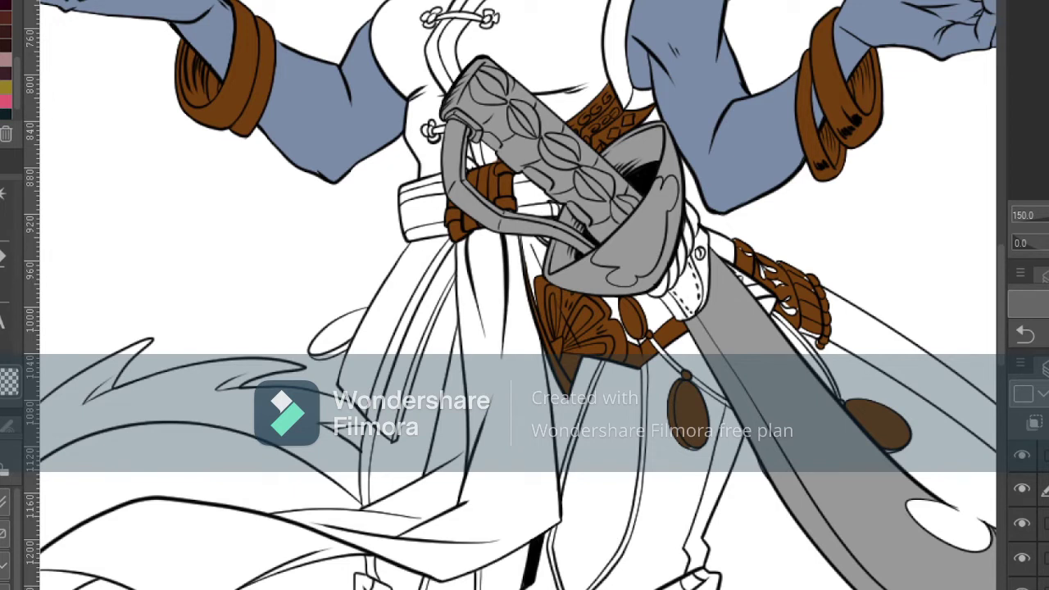
# - Recolour the sword's cup guard brown on its own layer, painting into the areas beside the grip
pyautogui.click(1045, 559)
pyautogui.press('p')
pyautogui.moveTo(605, 270)
pyautogui.mouseDown()
pyautogui.moveTo(660, 230)
pyautogui.moveTo(661, 141)
pyautogui.moveTo(561, 261)
pyautogui.mouseUp()
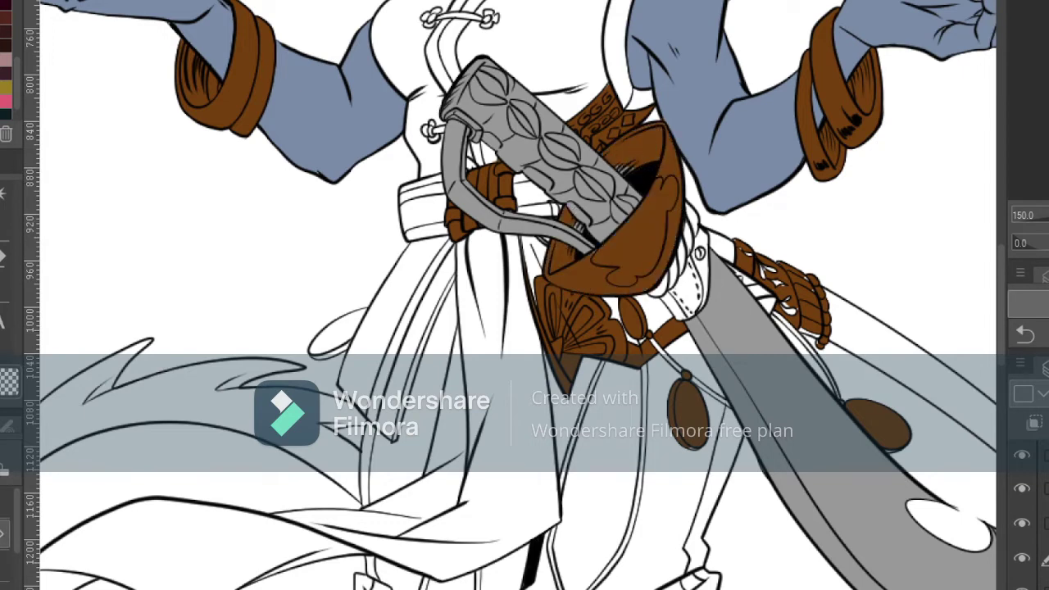
pyautogui.hotkey('ctrl', '+')
pyautogui.press('p')
pyautogui.moveTo(592, 216); pyautogui.dragTo(606, 186)
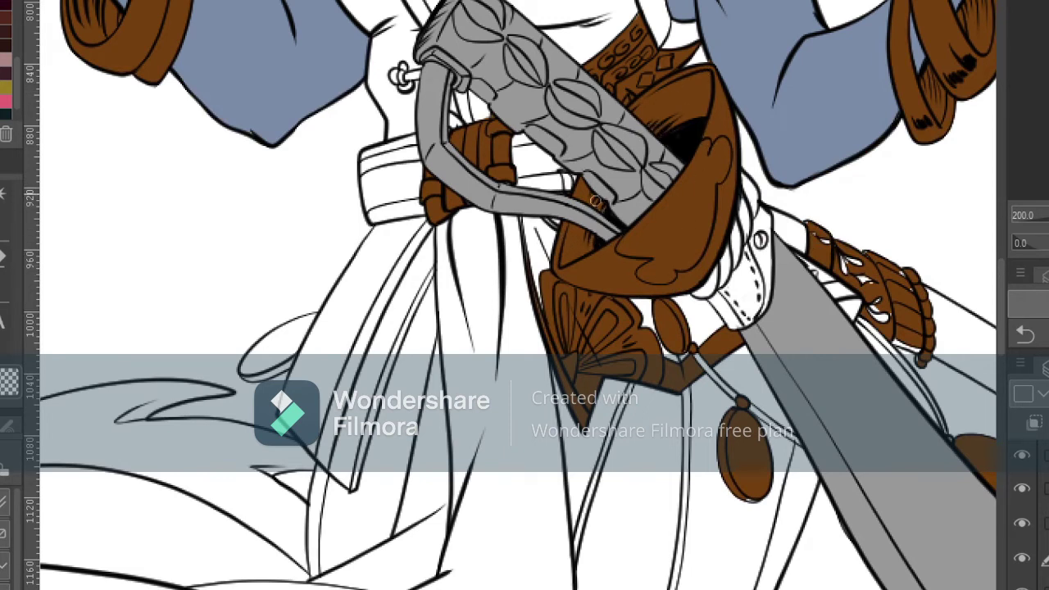
# - Paint brown over the remaining gaps in the hip tassel ornament and along the oval pendants
pyautogui.scroll(-2, 1022, 484)
pyautogui.click(1022, 476)
pyautogui.click(1022, 475)
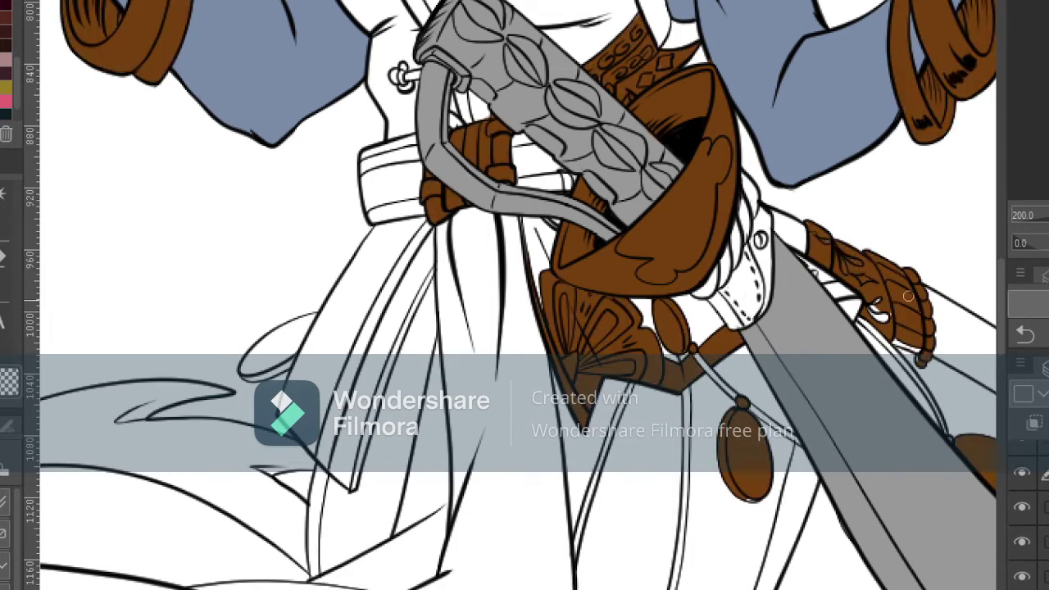
pyautogui.scroll(-3, 988, 284)
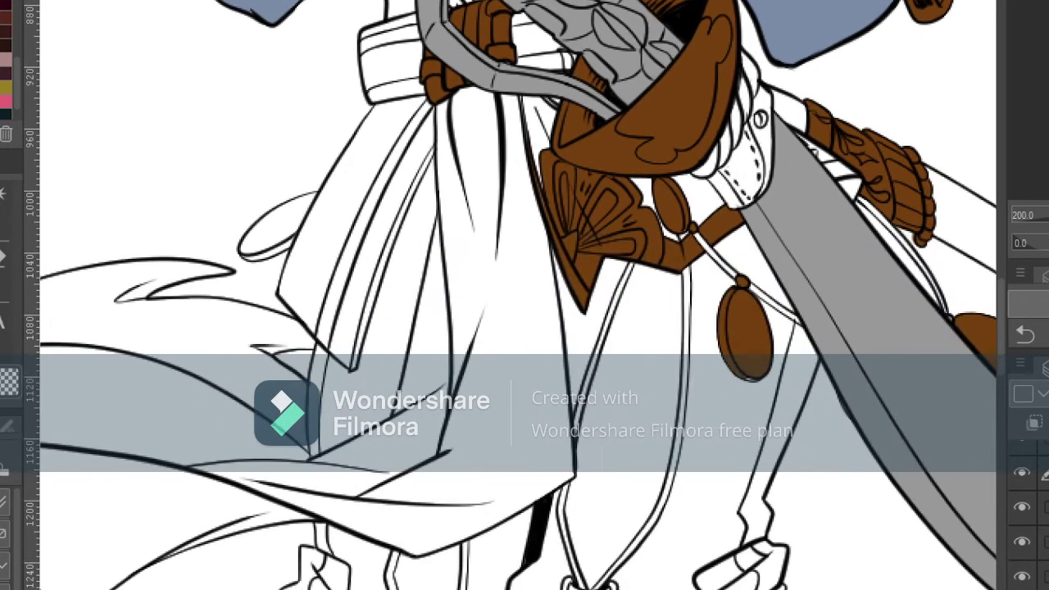
pyautogui.moveTo(747, 375); pyautogui.dragTo(673, 347)
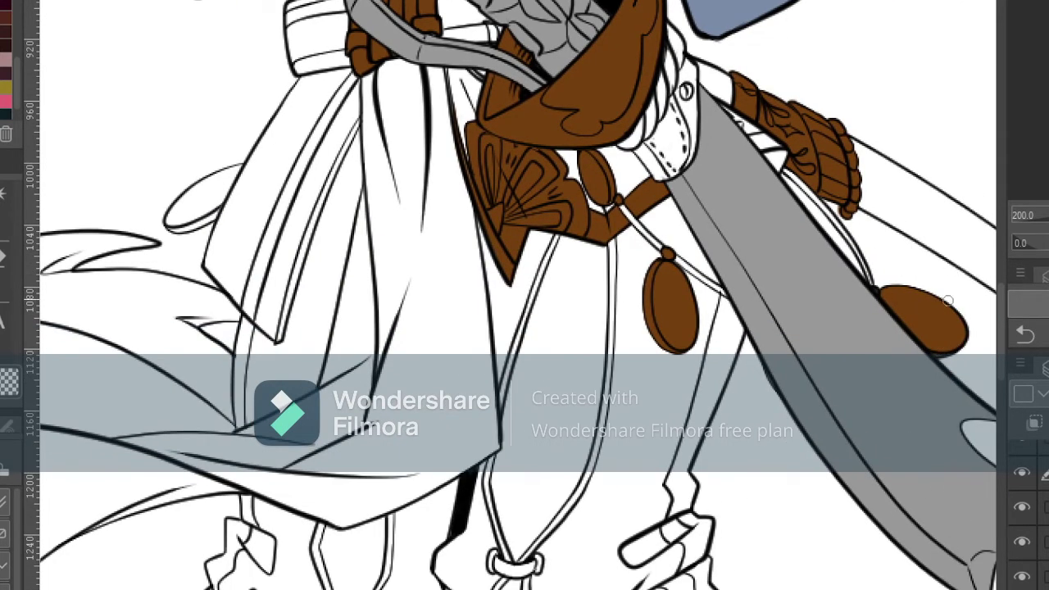
pyautogui.scroll(3, 906, 139)
pyautogui.hscroll(-1, 906, 138)
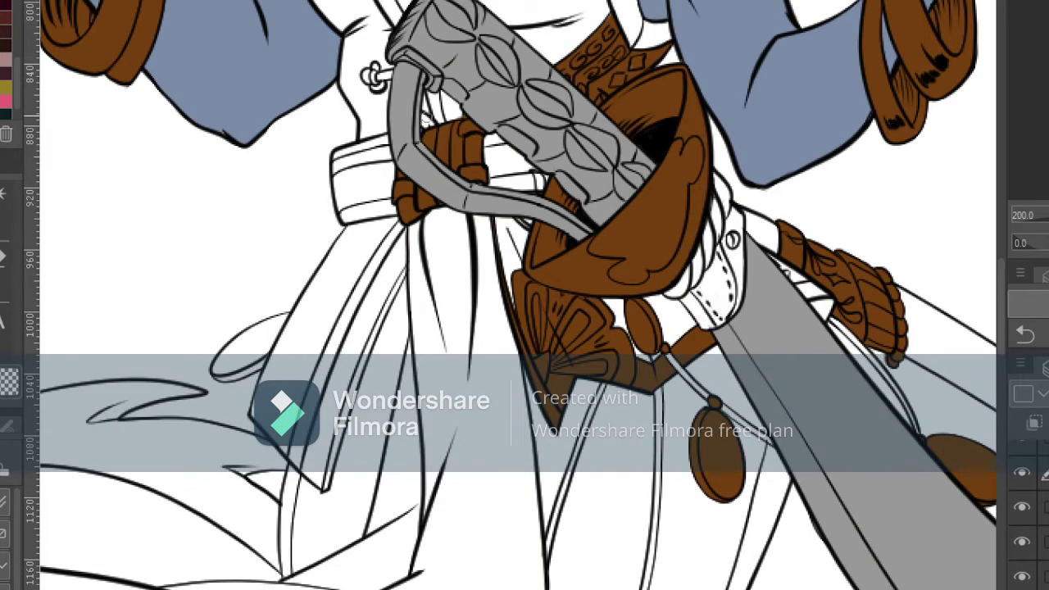
# - Colour the vest's front closing band brown, from behind the sword hilt up to the diagonal neckline
pyautogui.moveTo(425, 121)
pyautogui.mouseDown()
pyautogui.moveTo(438, 124)
pyautogui.moveTo(444, 94)
pyautogui.moveTo(456, 104)
pyautogui.moveTo(445, 97)
pyautogui.mouseUp()
pyautogui.scroll(5, 443, 95)
pyautogui.hscroll(-1, 444, 95)
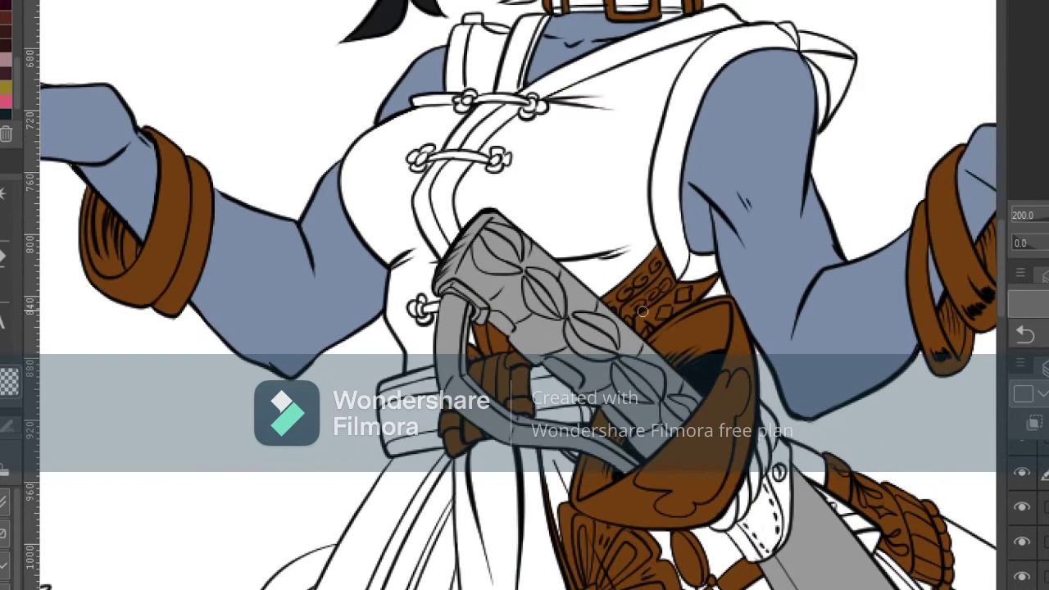
pyautogui.click(431, 203)
pyautogui.click(475, 129)
pyautogui.click(516, 58)
pyautogui.click(591, 60)
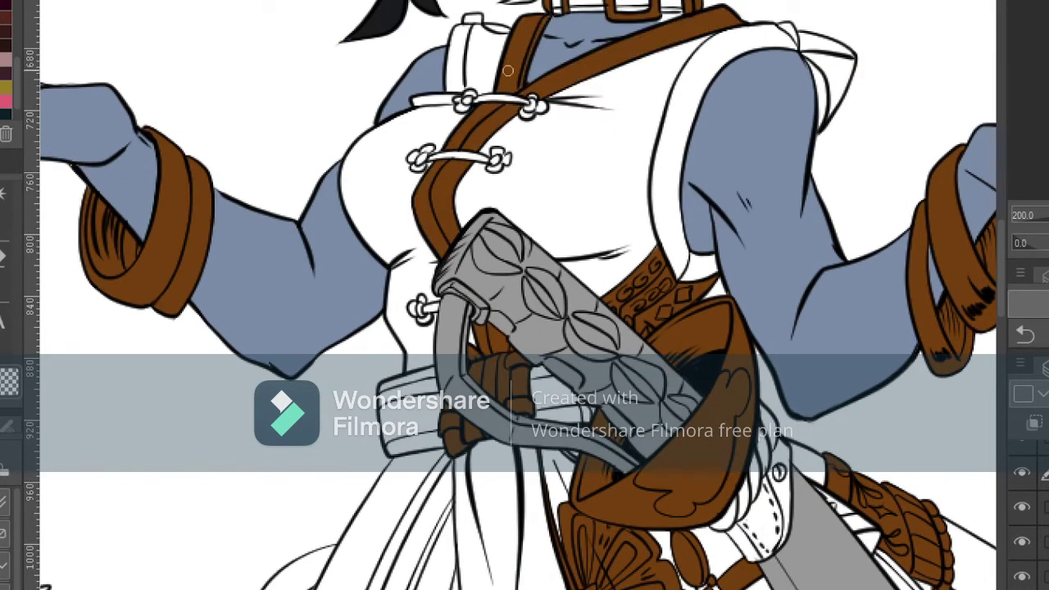
# - Colour the far shoulder trim, the near armhole border and the flap behind the shoulder brown
pyautogui.click(458, 57)
pyautogui.click(665, 164)
pyautogui.click(829, 87)
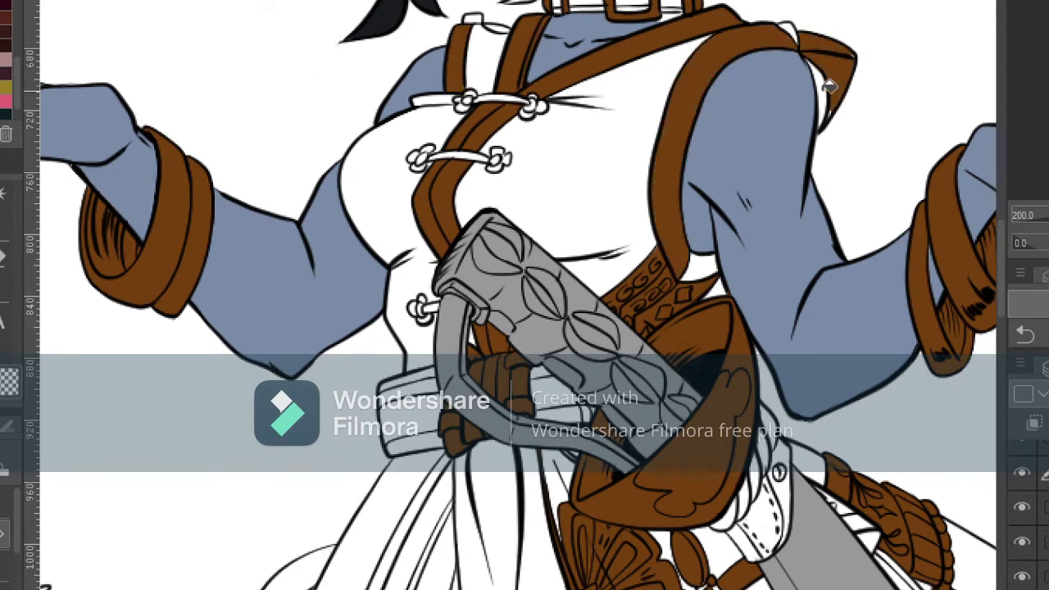
# - Fill the underside of the flap behind the shoulder and the open armhole section below the arm brown
pyautogui.click(823, 92)
pyautogui.hotkey('ctrl', 'z')
pyautogui.click(824, 91)
pyautogui.click(701, 268)
pyautogui.press('p')
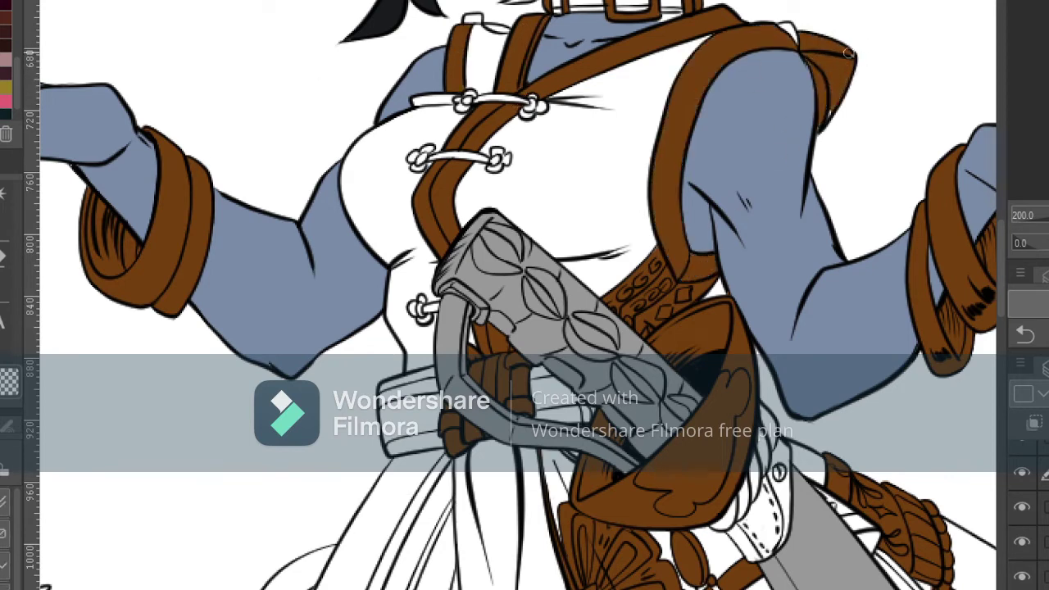
# - Fill the oval pendant sticking out beside the waist sash brown, including its rim
pyautogui.scroll(5, 850, 53)
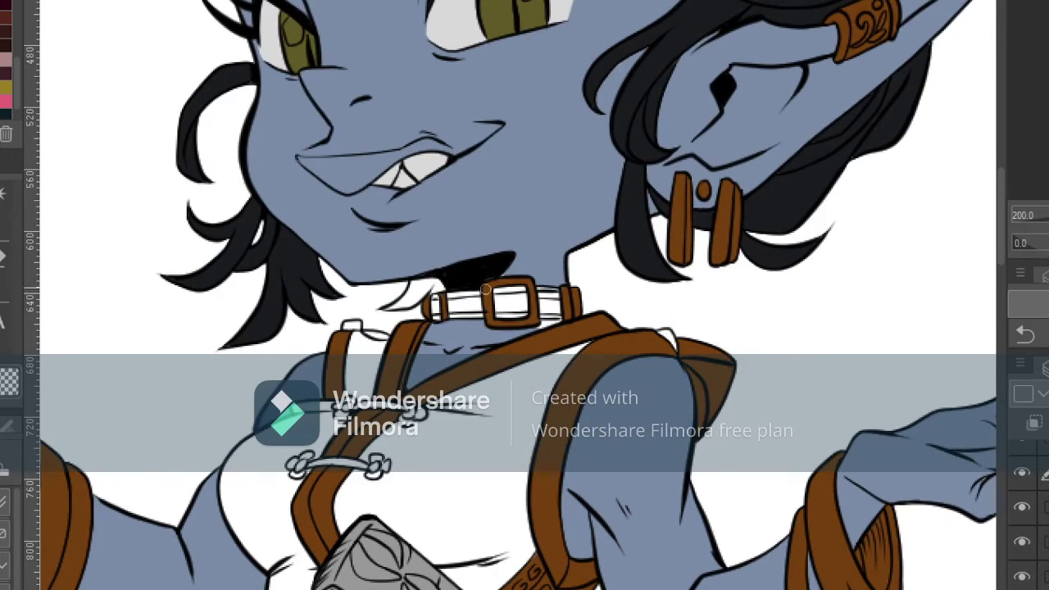
pyautogui.scroll(3, 487, 288)
pyautogui.scroll(-12, 686, 137)
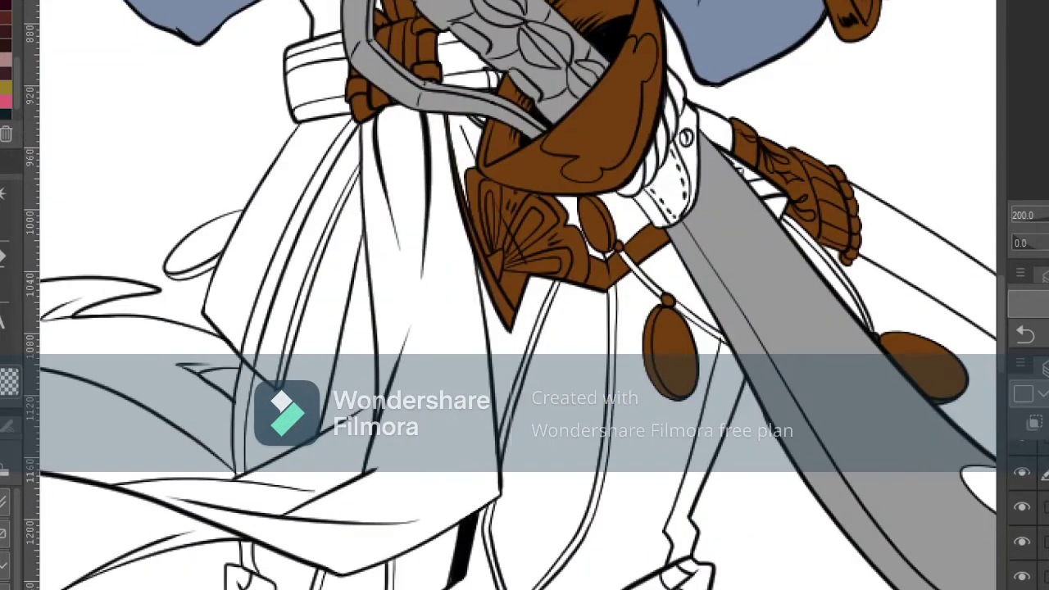
pyautogui.moveTo(238, 234); pyautogui.dragTo(470, 168)
pyautogui.press('g')
pyautogui.click(449, 167)
pyautogui.click(435, 203)
pyautogui.press('p')
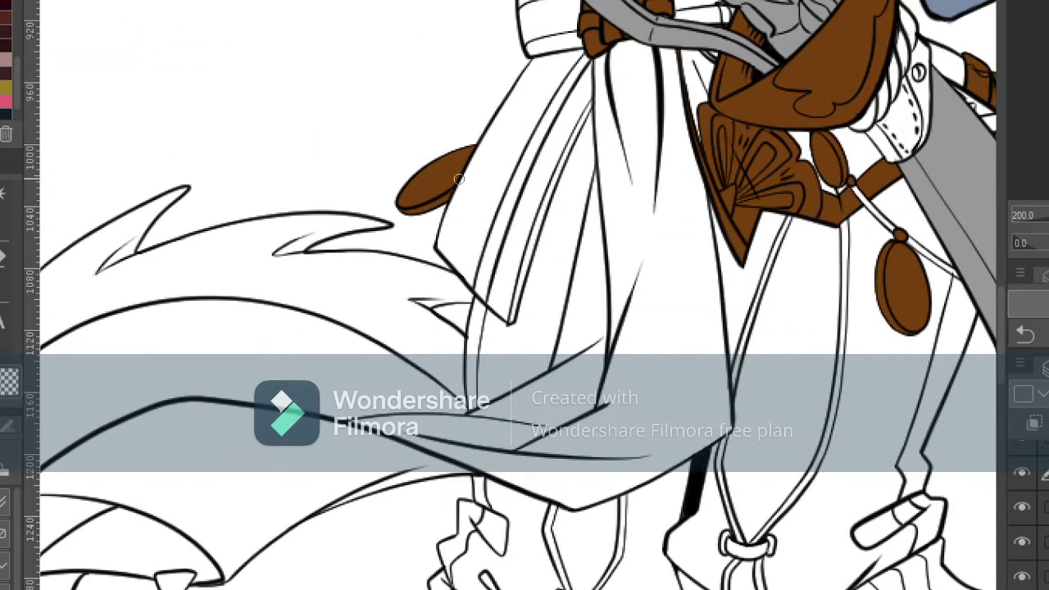
# - Colour all strands of the large tassel hanging from the cloth end brown, closing the leftover gaps
pyautogui.scroll(-10, 460, 179)
pyautogui.scroll(5, 460, 180)
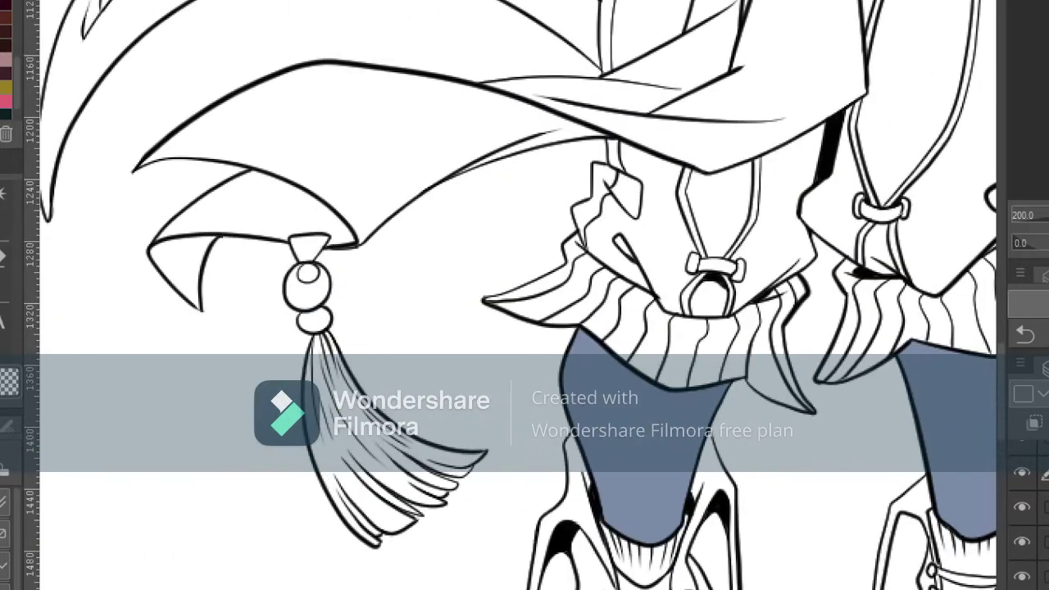
pyautogui.press('g')
pyautogui.click(353, 480)
pyautogui.click(315, 360)
pyautogui.click(330, 350)
pyautogui.click(364, 404)
pyautogui.click(455, 459)
pyautogui.click(414, 435)
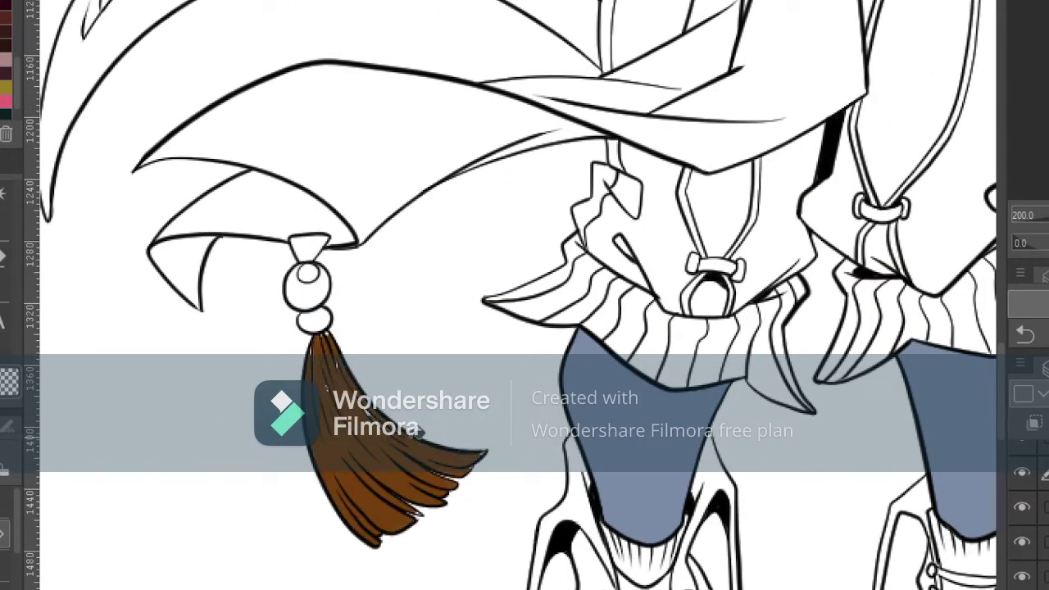
pyautogui.press('p')
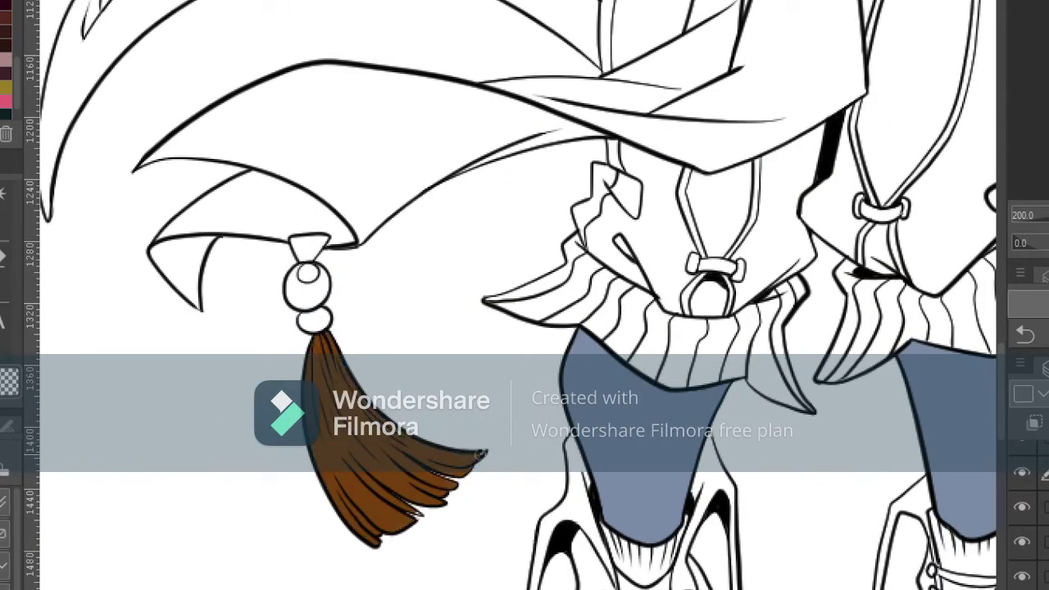
# - Fill the whole tail with the blue-grey skin colour on the skin layer, including its looped part and spiky tip
pyautogui.hotkey('ctrl', '-')
pyautogui.hotkey('ctrl', '-')
pyautogui.hotkey('ctrl', '-')
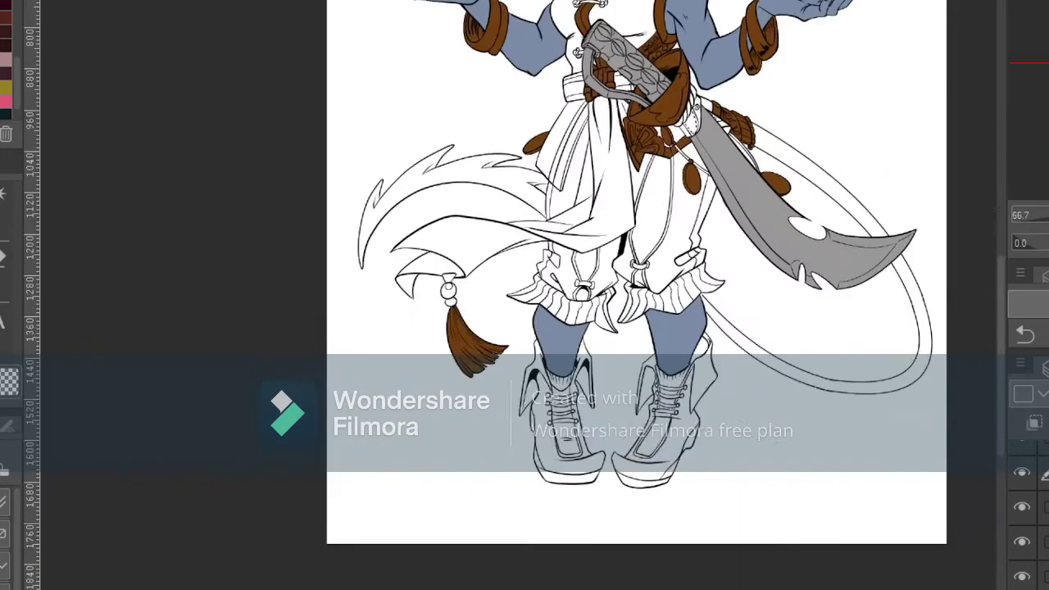
pyautogui.moveTo(591, 205); pyautogui.dragTo(457, 419)
pyautogui.click(1022, 580)
pyautogui.moveTo(598, 268); pyautogui.dragTo(533, 196)
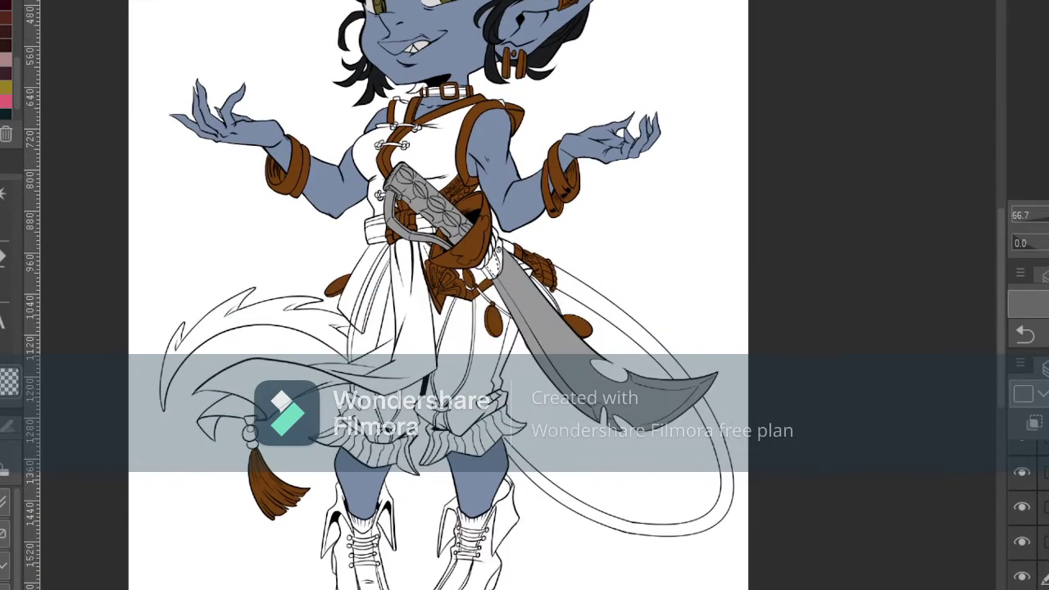
pyautogui.press('g')
pyautogui.click(515, 244)
pyautogui.click(576, 282)
pyautogui.click(708, 416)
pyautogui.click(334, 310)
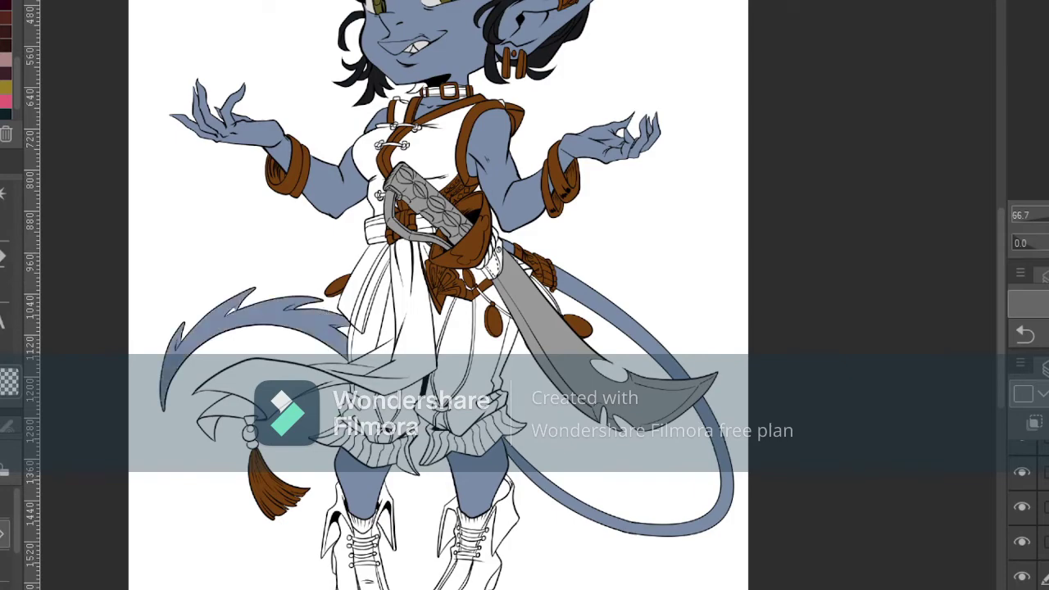
pyautogui.scroll(3, 132, 389)
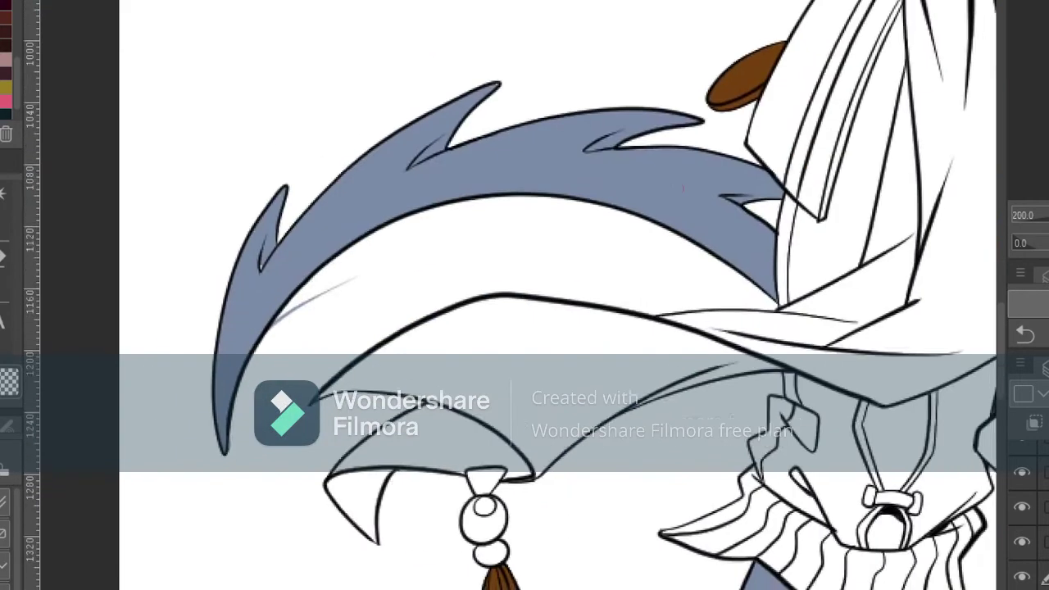
pyautogui.moveTo(318, 226); pyautogui.dragTo(308, 236)
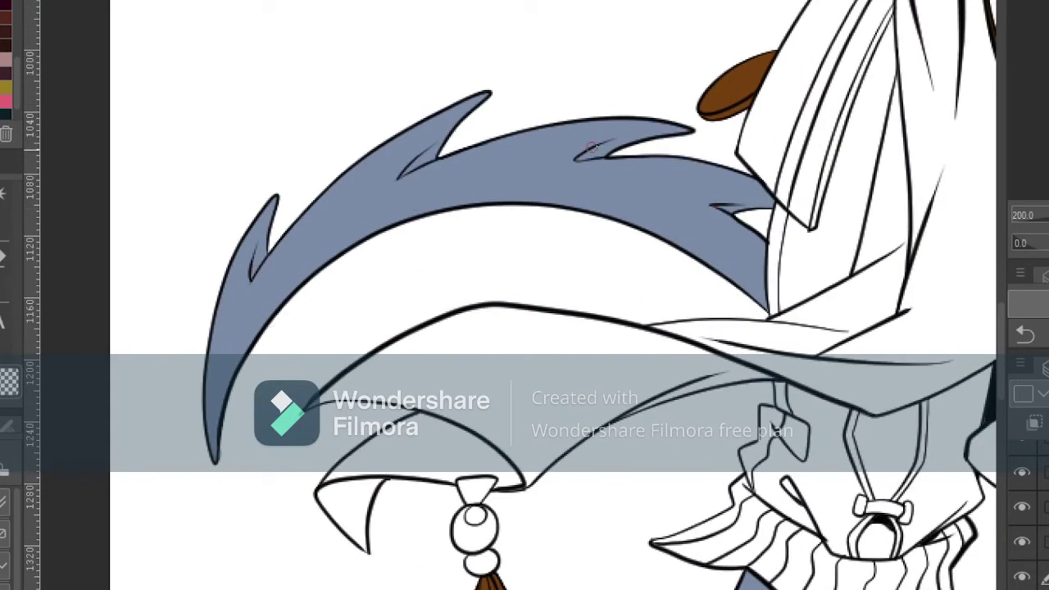
# - Colour the loose hair strand under the chin beside the collar black on the hair layer
pyautogui.moveTo(950, 174); pyautogui.dragTo(433, 412)
pyautogui.scroll(-2, 392, 431)
pyautogui.moveTo(445, 123)
pyautogui.mouseDown()
pyautogui.moveTo(487, 404)
pyautogui.moveTo(374, 8)
pyautogui.moveTo(396, 230)
pyautogui.moveTo(528, 304)
pyautogui.moveTo(565, 303)
pyautogui.moveTo(521, 320)
pyautogui.moveTo(540, 301)
pyautogui.mouseUp()
pyautogui.scroll(2, 397, 231)
pyautogui.click(1045, 577)
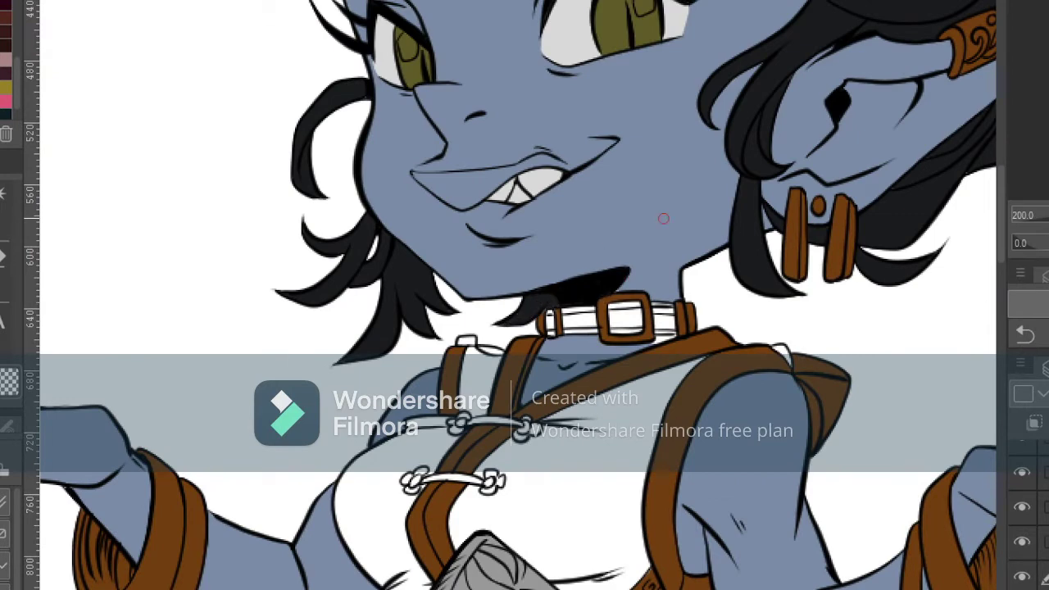
pyautogui.moveTo(662, 261); pyautogui.dragTo(512, 327)
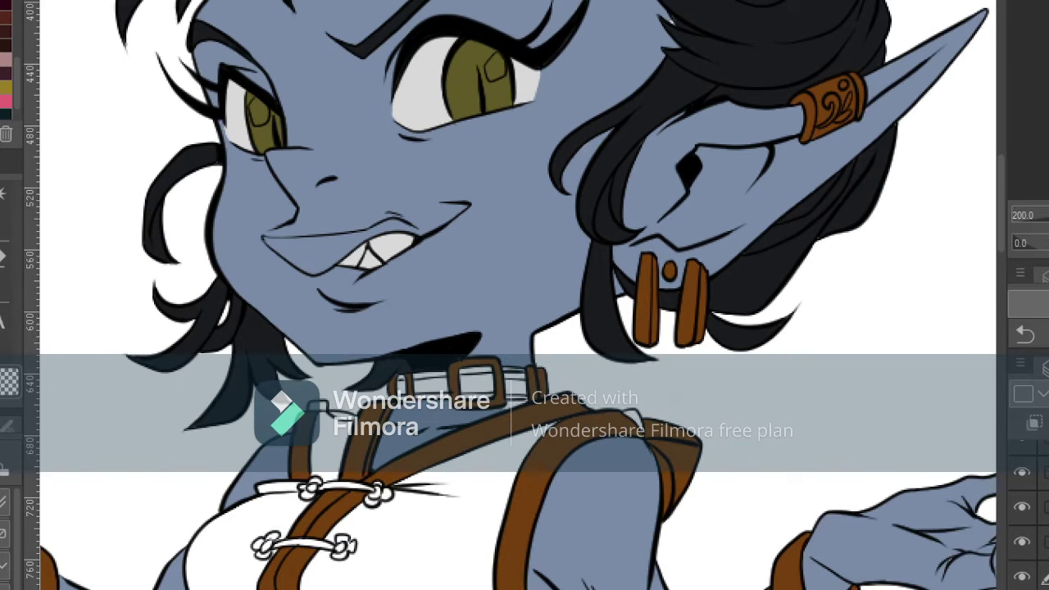
# - Repaint the whites of both eyes dark charcoal around the olive irises
pyautogui.moveTo(664, 93); pyautogui.dragTo(803, 344)
pyautogui.click(1046, 577)
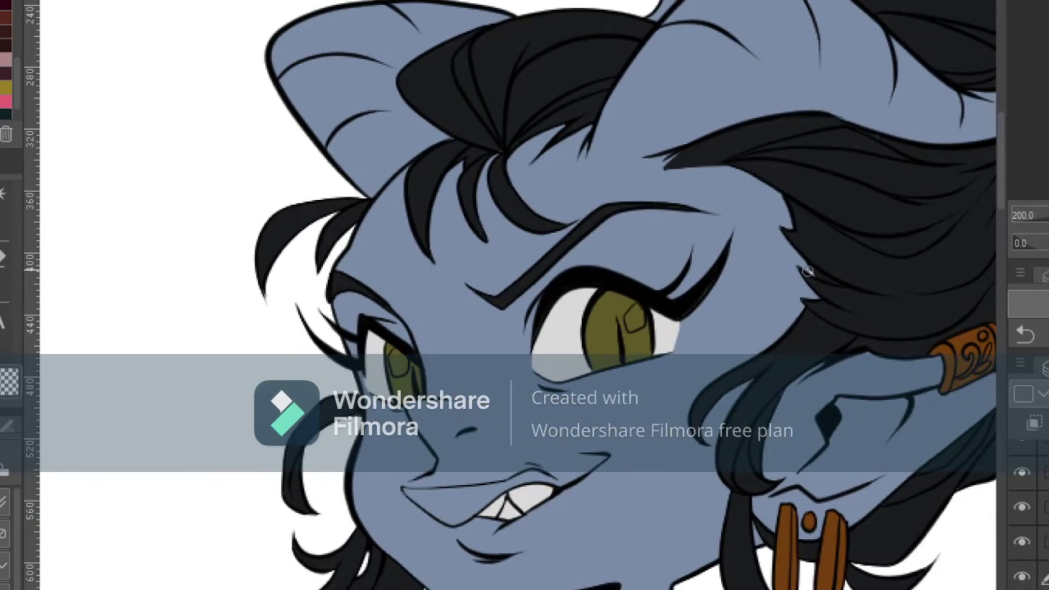
pyautogui.click(1045, 542)
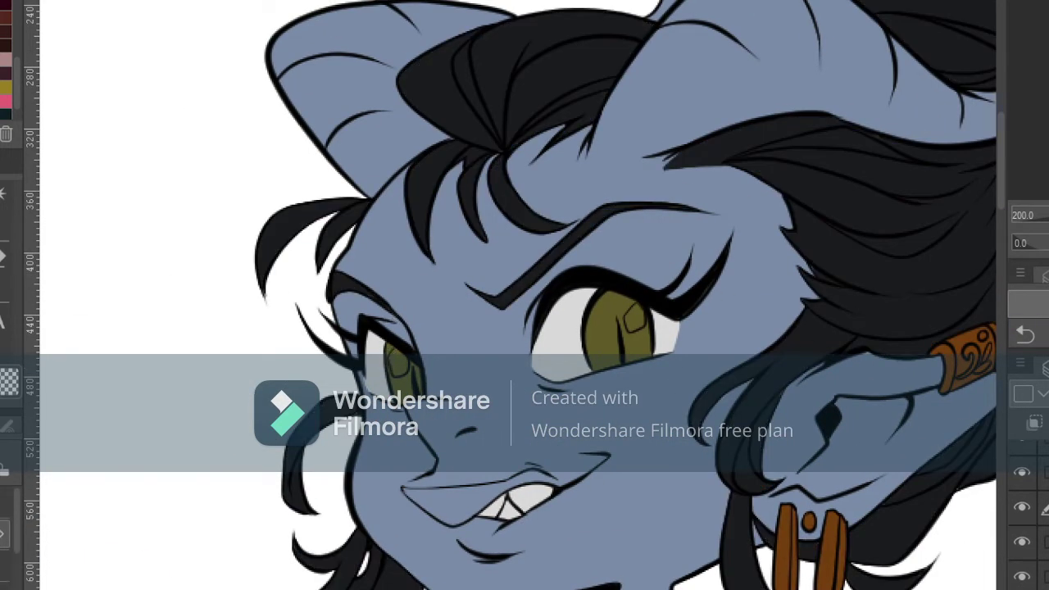
pyautogui.press('p')
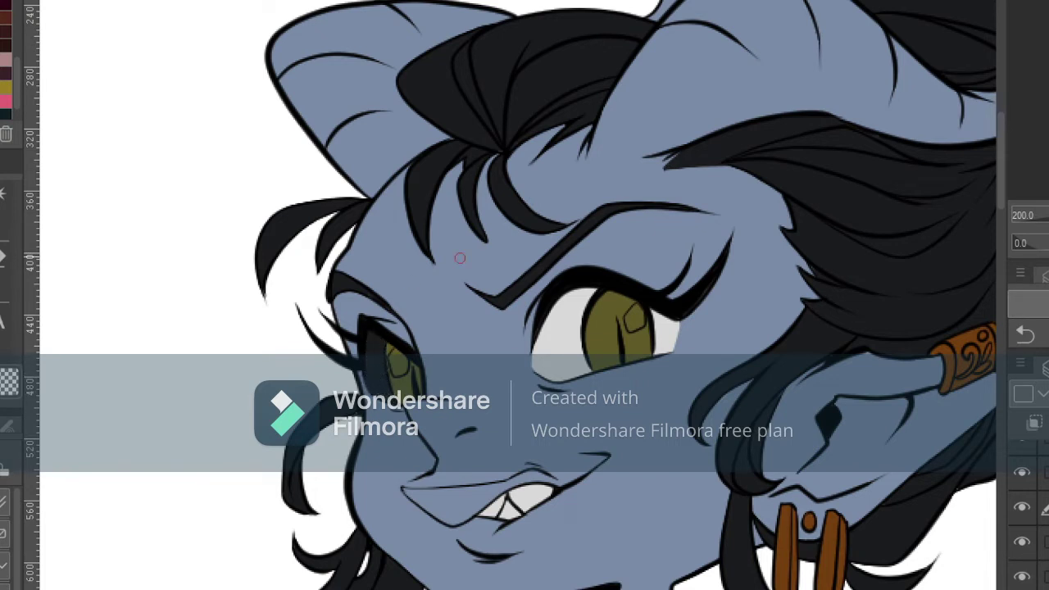
pyautogui.moveTo(537, 372)
pyautogui.mouseDown()
pyautogui.moveTo(562, 382)
pyautogui.moveTo(596, 366)
pyautogui.moveTo(579, 333)
pyautogui.moveTo(593, 285)
pyautogui.moveTo(537, 361)
pyautogui.moveTo(570, 297)
pyautogui.moveTo(578, 316)
pyautogui.moveTo(583, 300)
pyautogui.moveTo(672, 329)
pyautogui.moveTo(671, 350)
pyautogui.moveTo(665, 331)
pyautogui.mouseUp()
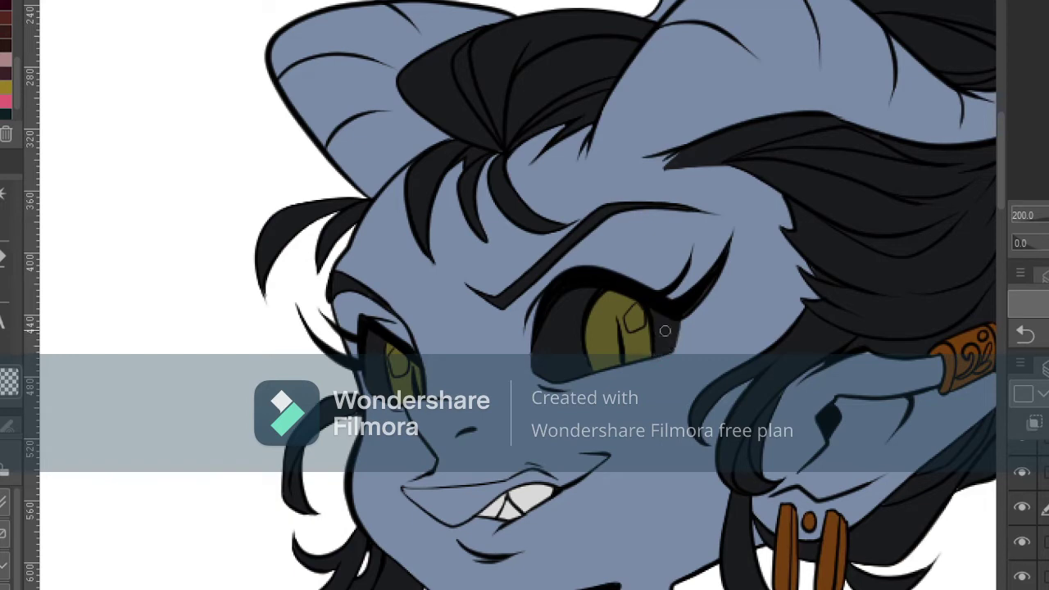
# - Fill the front panels of the vest with mauve purple between the brown trims
pyautogui.hotkey('ctrl', '-')
pyautogui.hotkey('ctrl', '-')
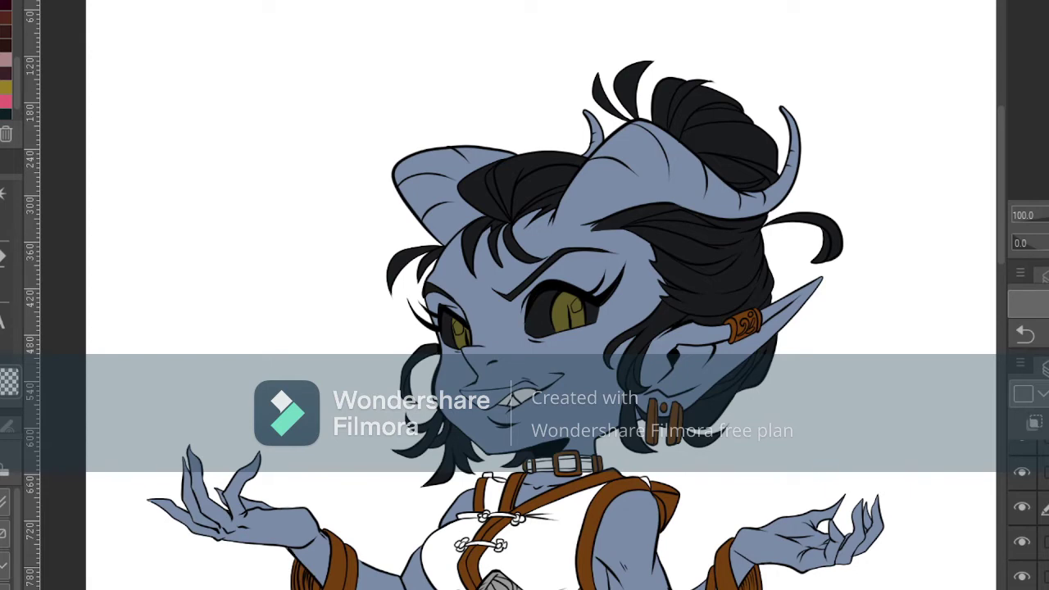
pyautogui.moveTo(541, 427); pyautogui.dragTo(481, 166)
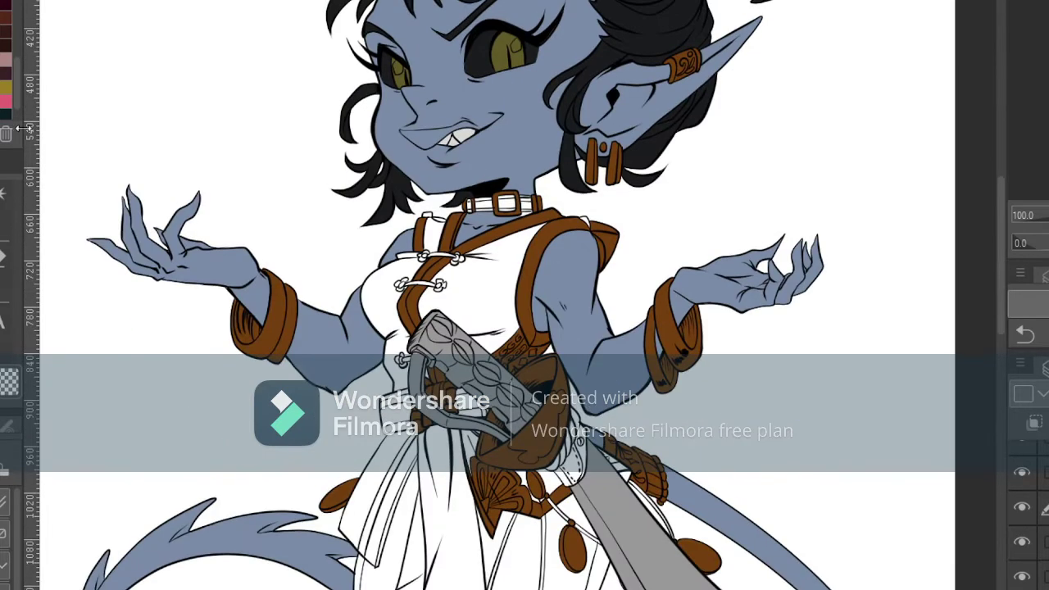
pyautogui.moveTo(19, 102); pyautogui.dragTo(24, 112)
pyautogui.press('g')
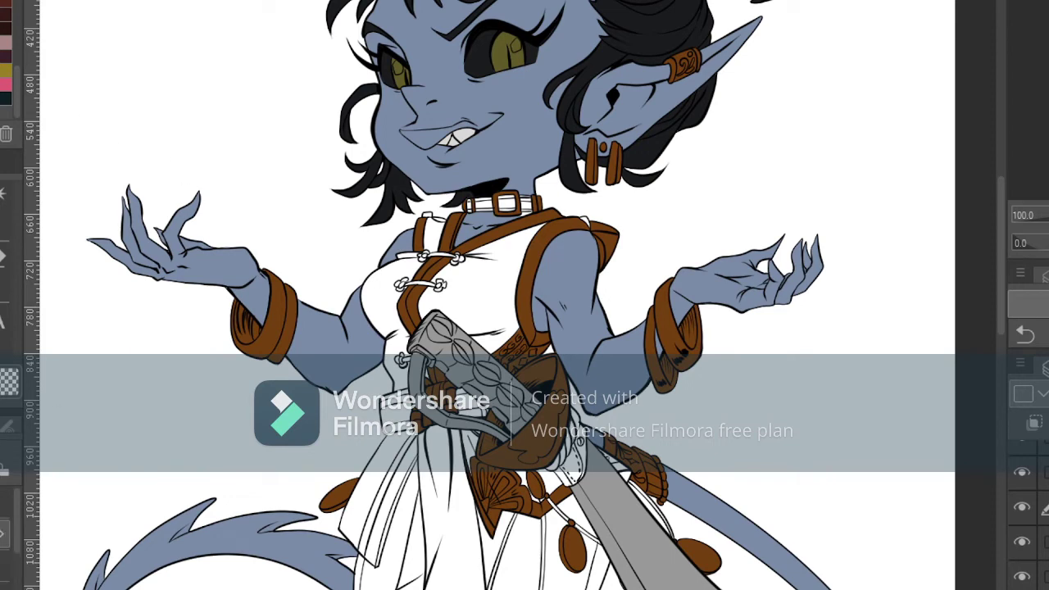
pyautogui.click(481, 295)
pyautogui.click(392, 328)
pyautogui.click(435, 236)
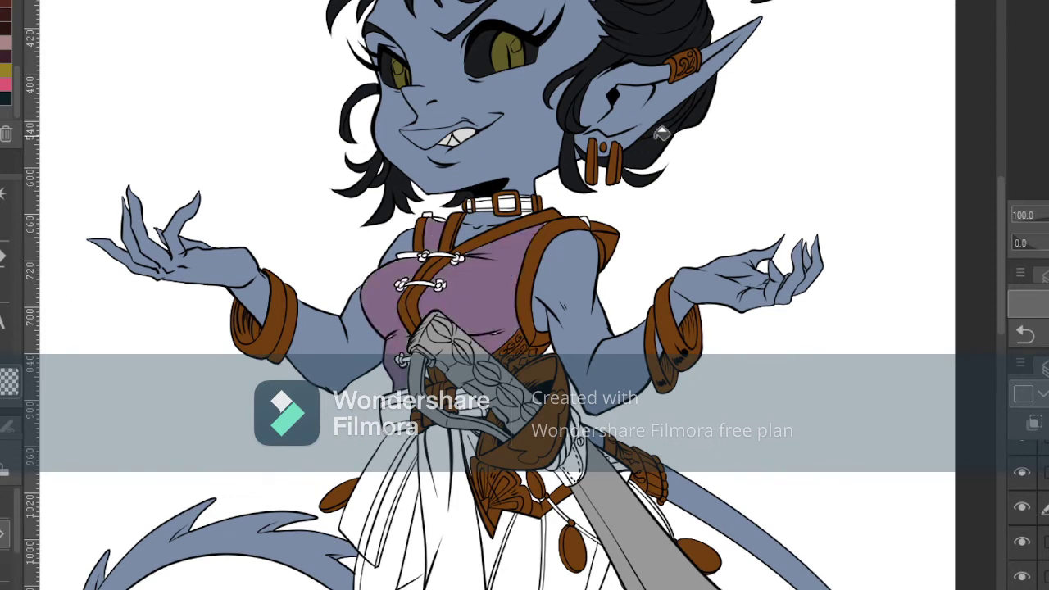
# - Colour the inner front panels of both trouser legs and the small gap beside the belt pendant mauve
pyautogui.hotkey('ctrl', '+')
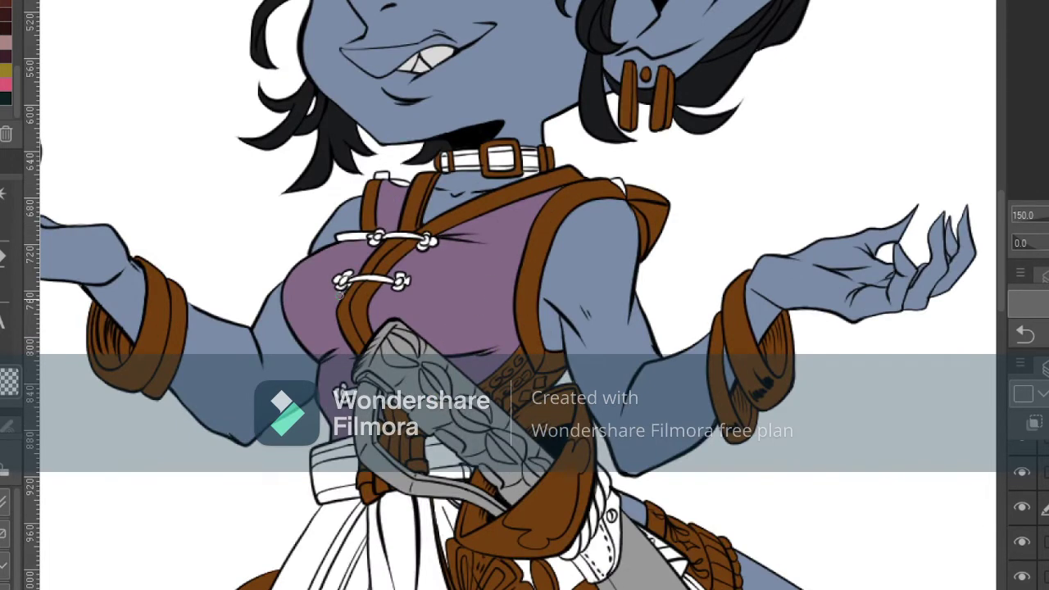
pyautogui.moveTo(1041, 90); pyautogui.dragTo(1042, 111)
pyautogui.press('g')
pyautogui.click(350, 395)
pyautogui.click(346, 460)
pyautogui.click(469, 425)
pyautogui.click(491, 328)
pyautogui.press('p')
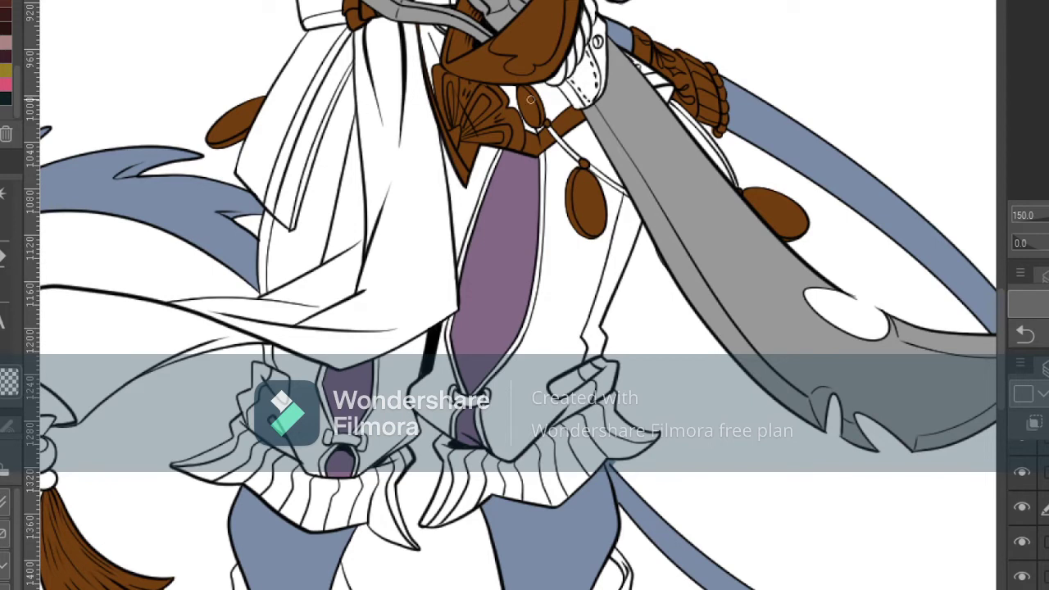
pyautogui.moveTo(521, 108)
pyautogui.mouseDown()
pyautogui.moveTo(508, 107)
pyautogui.moveTo(507, 88)
pyautogui.moveTo(518, 86)
pyautogui.mouseUp()
# - Fill the main areas of both trouser legs dark purple, including the small folds near the knees
pyautogui.press('g')
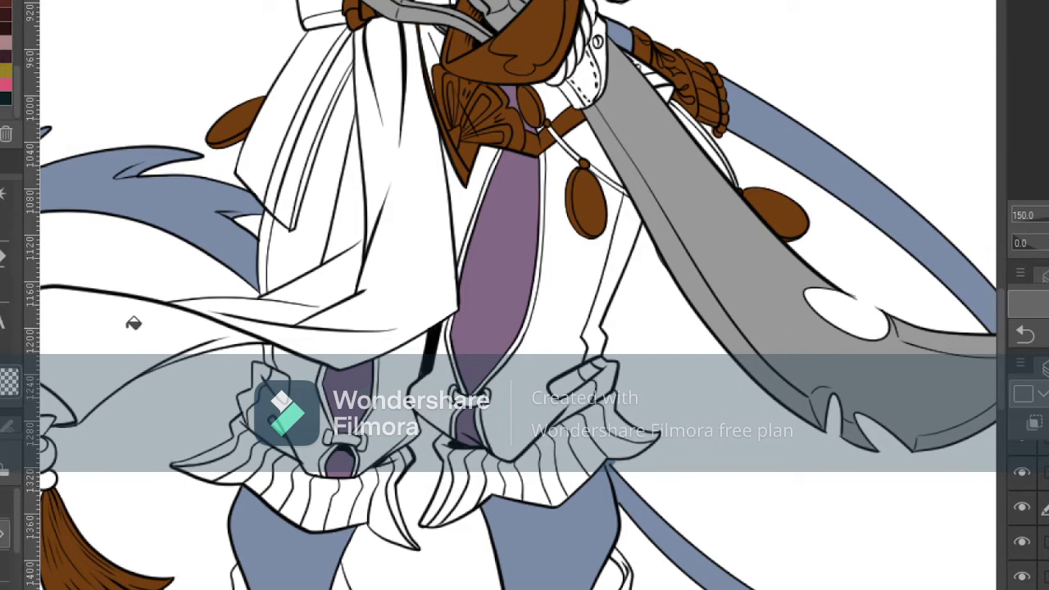
pyautogui.click(523, 406)
pyautogui.click(433, 401)
pyautogui.click(470, 217)
pyautogui.click(393, 393)
pyautogui.click(297, 367)
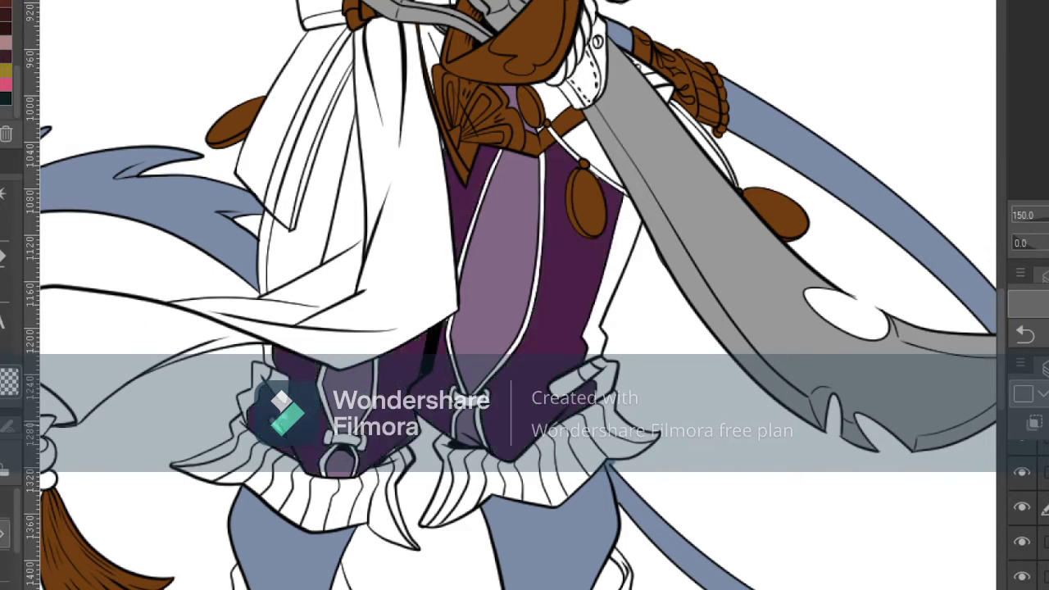
pyautogui.click(278, 421)
pyautogui.click(278, 386)
pyautogui.click(580, 379)
pyautogui.moveTo(916, 235); pyautogui.dragTo(951, 171)
pyautogui.press('p')
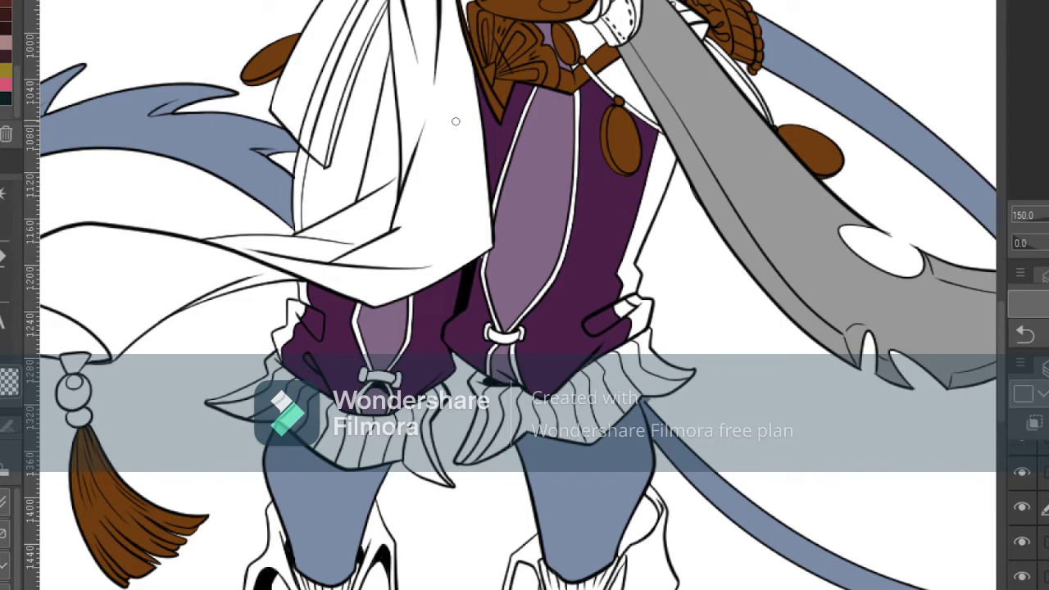
# - Extend the dark purple to the trouser areas showing between the hanging folds of the waist sash
pyautogui.scroll(4, 933, 136)
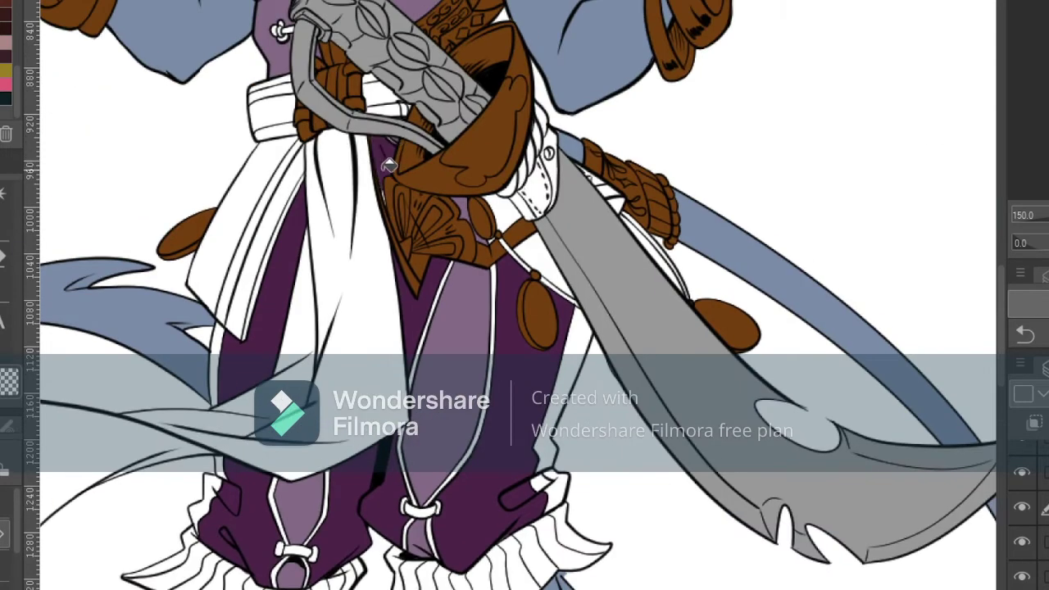
pyautogui.press('p')
pyautogui.hotkey('ctrl', 'z')
pyautogui.moveTo(424, 186); pyautogui.dragTo(402, 283)
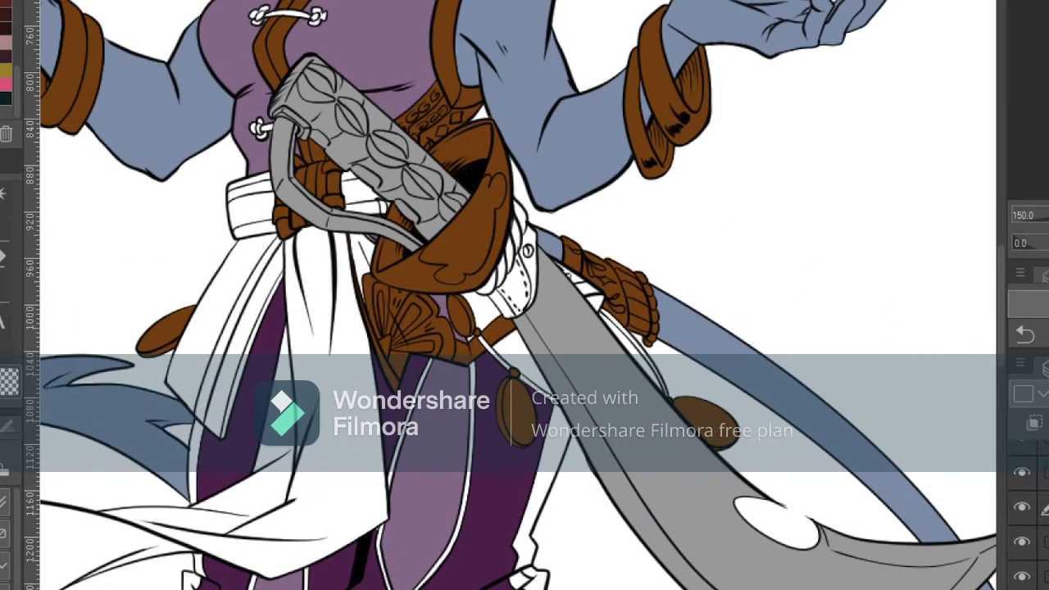
# - Fill the outer side strips and gathered knee edges of the trousers with a muted grey-purple
pyautogui.scroll(-3, 744, 155)
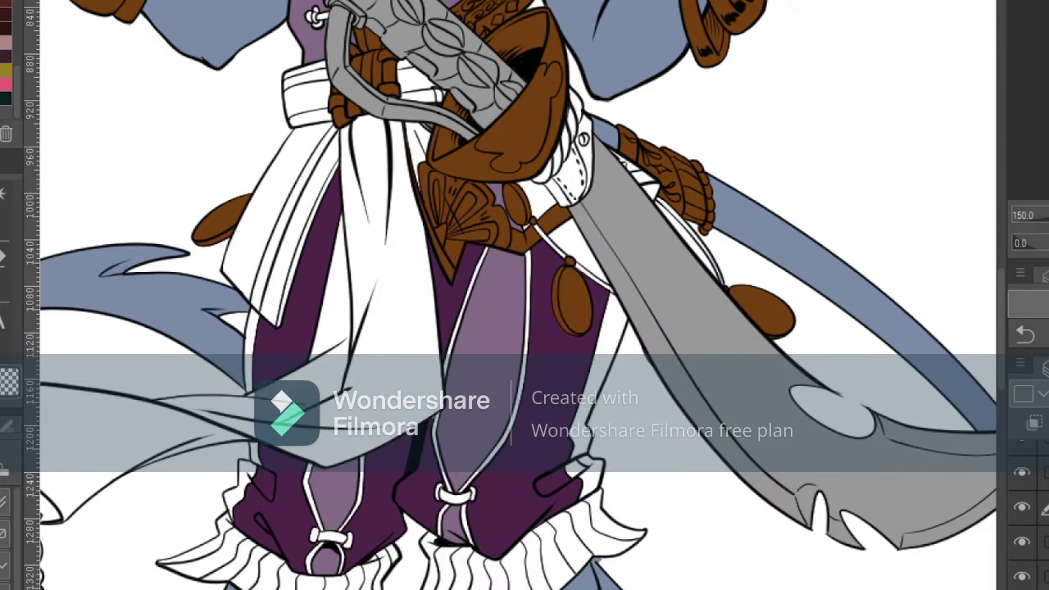
pyautogui.press('g')
pyautogui.click(610, 353)
pyautogui.click(588, 461)
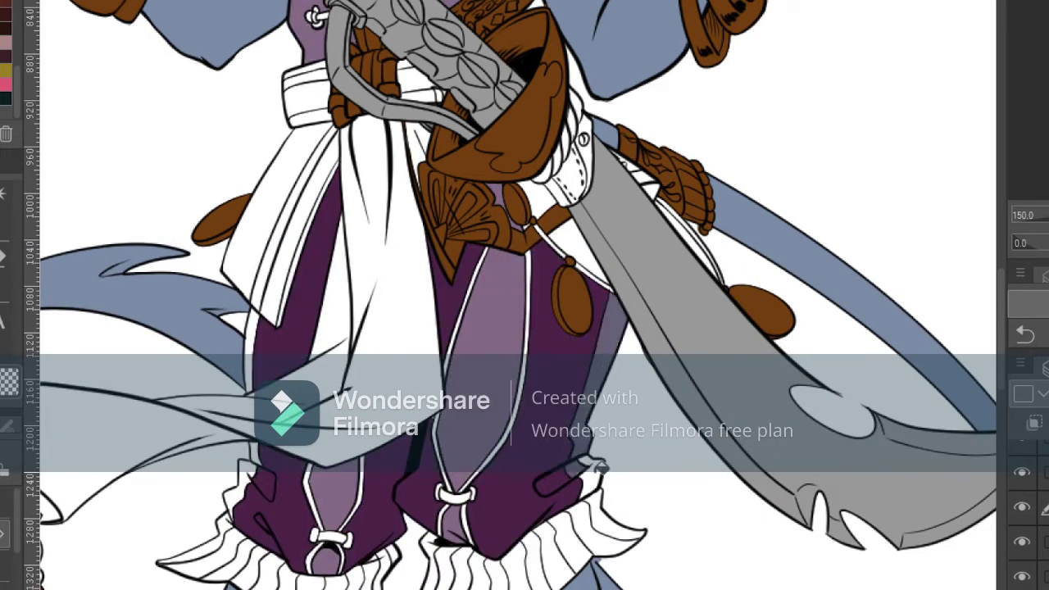
pyautogui.click(597, 467)
pyautogui.click(244, 486)
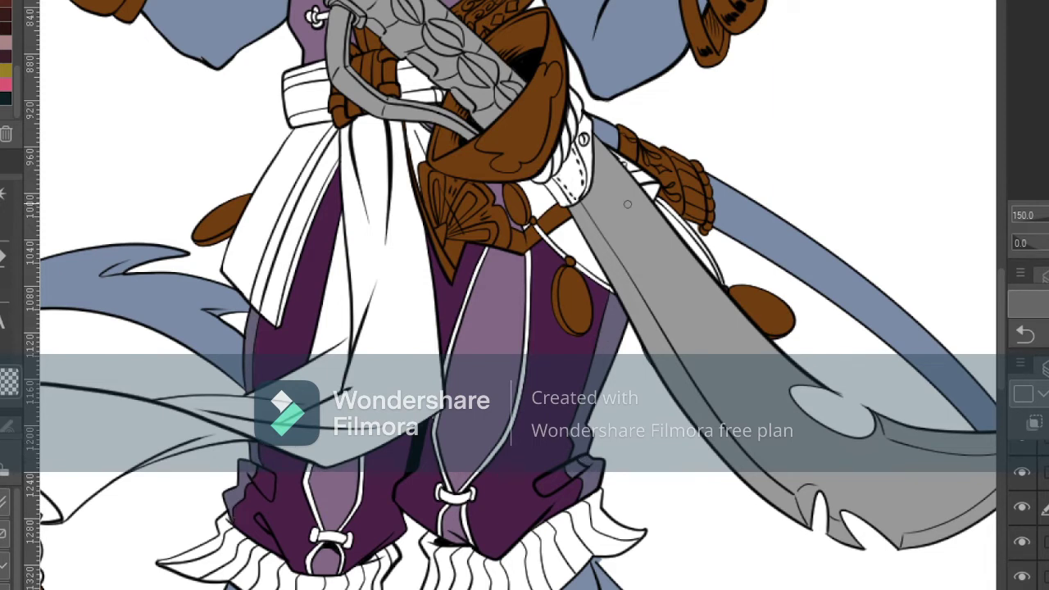
# - Paint the upper thigh area between the pendant cord, belt and sword blade dark purple
pyautogui.moveTo(535, 223); pyautogui.dragTo(611, 282)
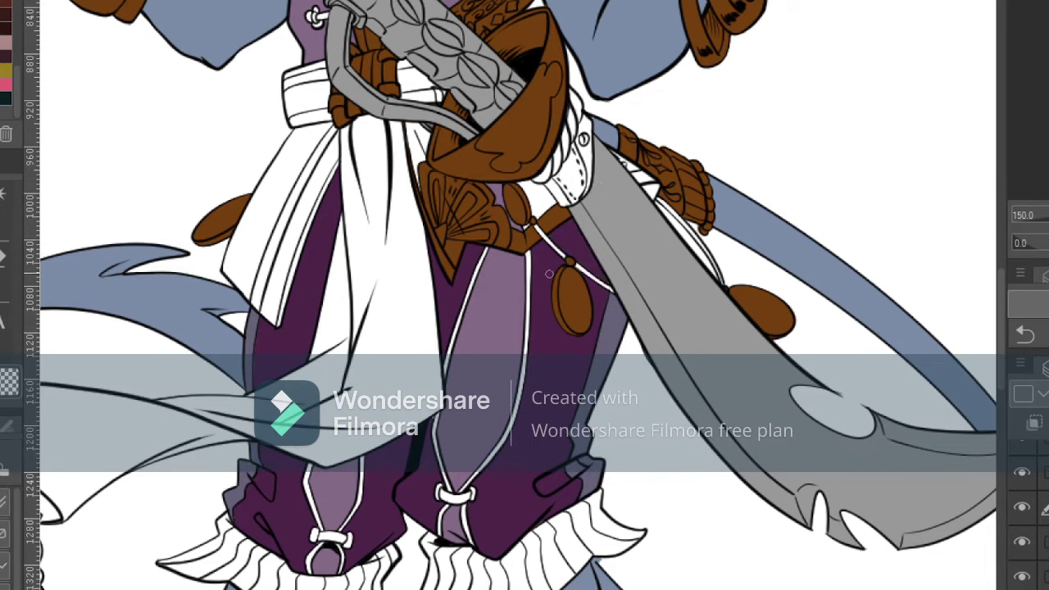
pyautogui.press('g')
pyautogui.click(533, 218)
pyautogui.hotkey('ctrl', 'z')
# - Select the mauve vest areas on their layer and clear the fill
pyautogui.moveTo(550, 200)
pyautogui.mouseDown()
pyautogui.moveTo(473, 444)
pyautogui.moveTo(515, 389)
pyautogui.moveTo(568, 207)
pyautogui.moveTo(527, 506)
pyautogui.mouseUp()
pyautogui.click(1046, 473)
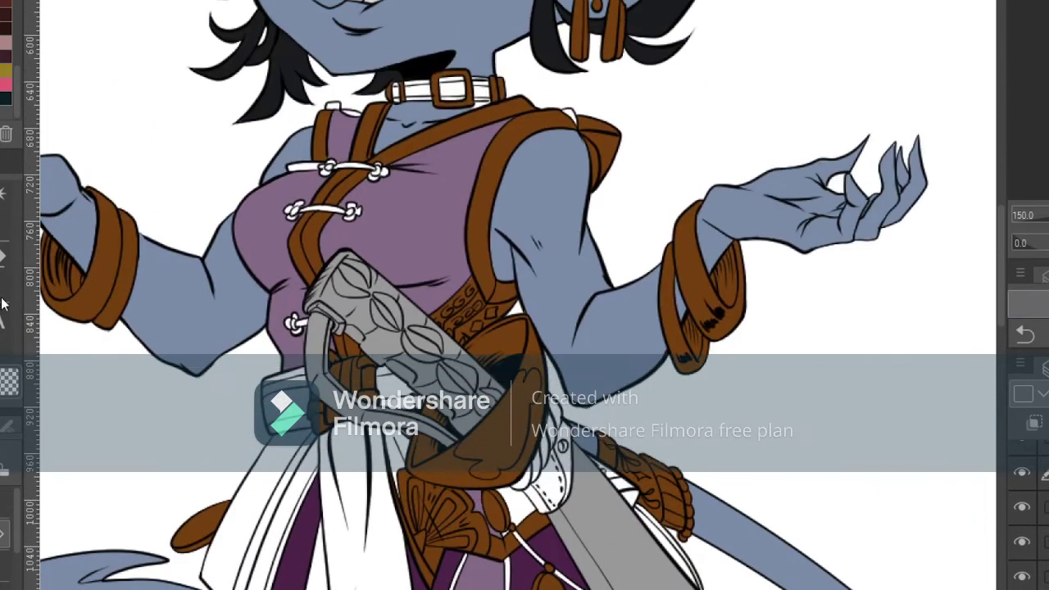
pyautogui.click(273, 348)
pyautogui.press('Delete')
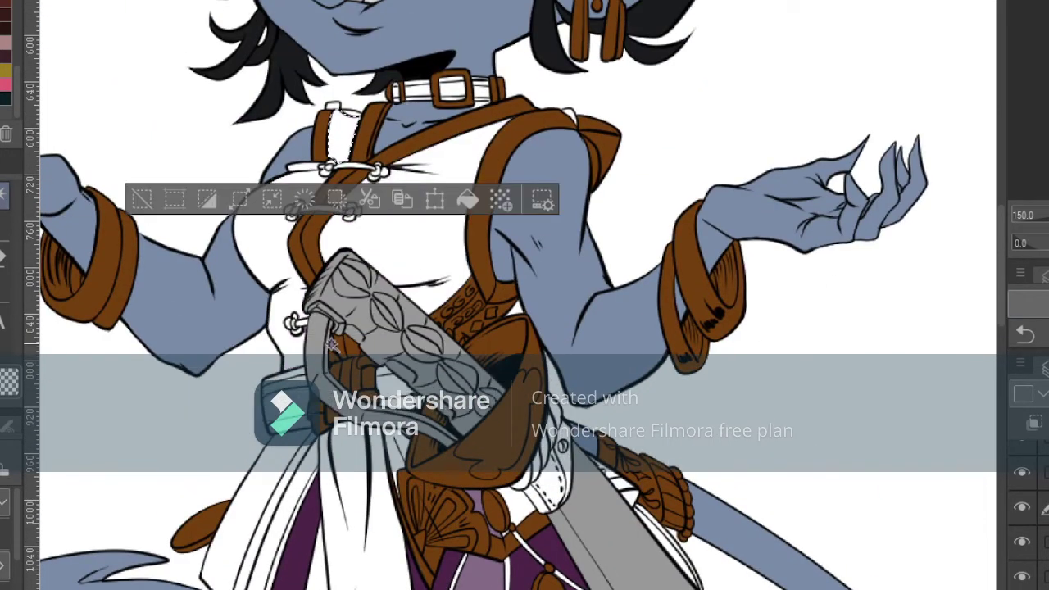
# - Clear the remaining mauve fill from the small vest areas around the sword guard, sash and hip ornaments, and remove the selection
pyautogui.click(332, 344)
pyautogui.press('Delete')
pyautogui.moveTo(521, 445); pyautogui.dragTo(528, 388)
pyautogui.click(482, 446)
pyautogui.press('Delete')
pyautogui.click(503, 474)
pyautogui.press('Delete')
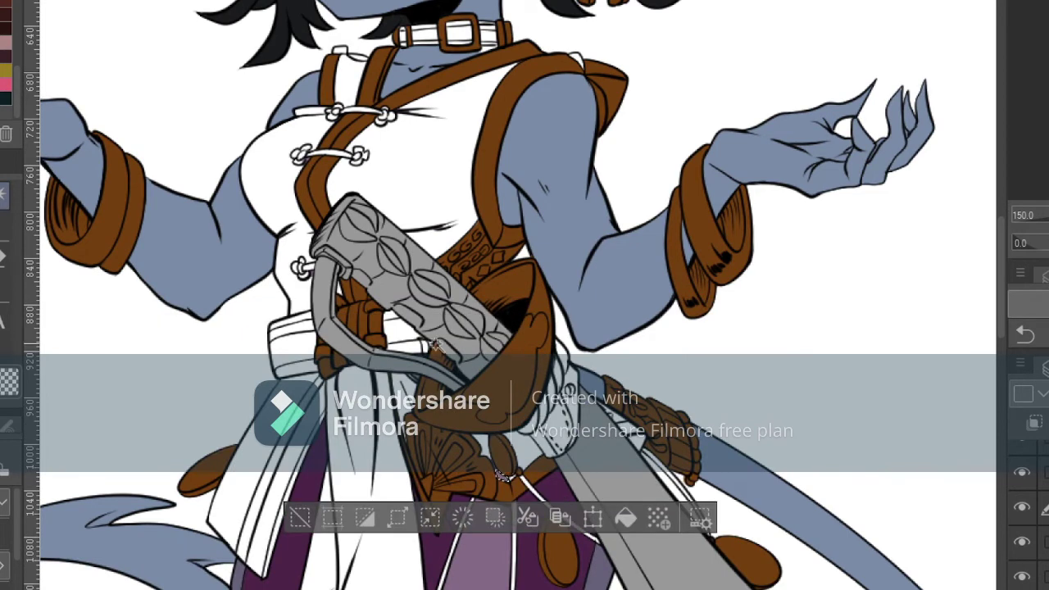
pyautogui.hotkey('ctrl', 'd')
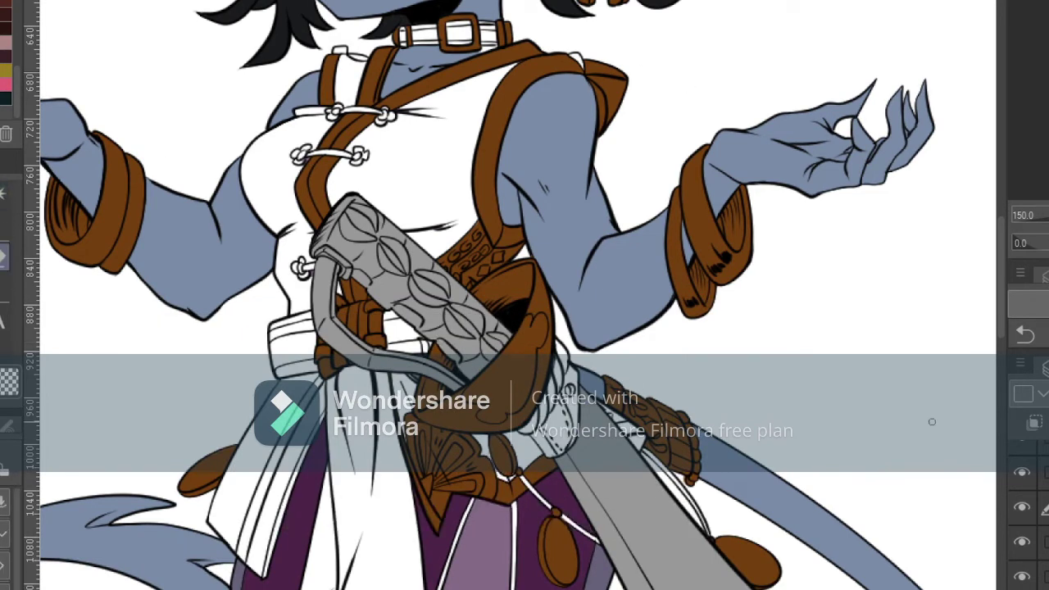
# - Fill the vest body, its hanging side tails and the small gaps around the belt ornaments with flat dark blue
pyautogui.moveTo(458, 294); pyautogui.dragTo(464, 322)
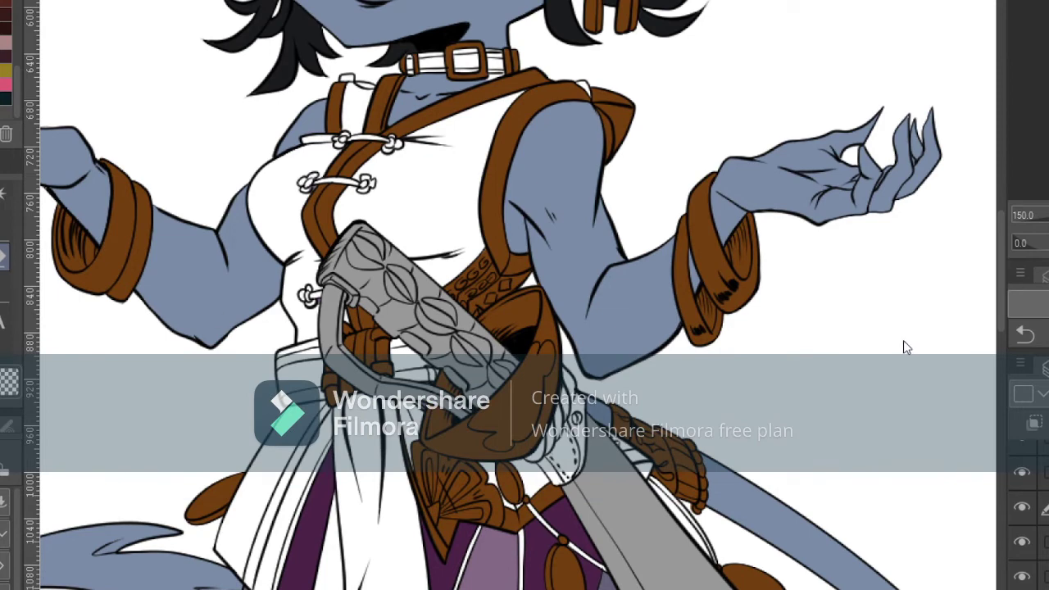
pyautogui.press('g')
pyautogui.click(438, 192)
pyautogui.click(287, 201)
pyautogui.click(359, 102)
pyautogui.click(305, 419)
pyautogui.click(318, 447)
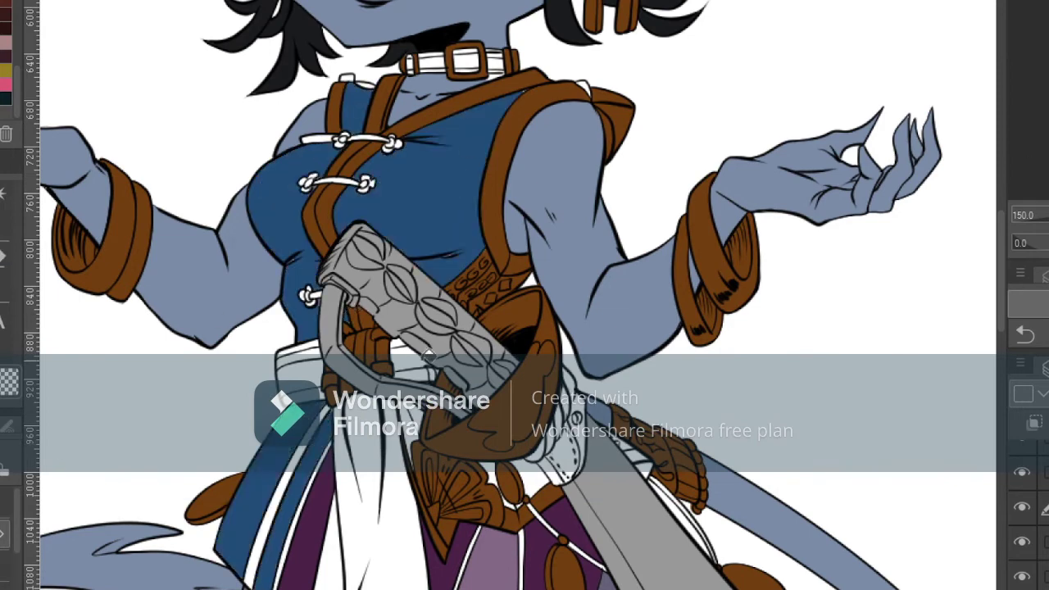
pyautogui.moveTo(324, 439); pyautogui.dragTo(388, 321)
pyautogui.click(476, 304)
pyautogui.click(600, 359)
pyautogui.click(555, 355)
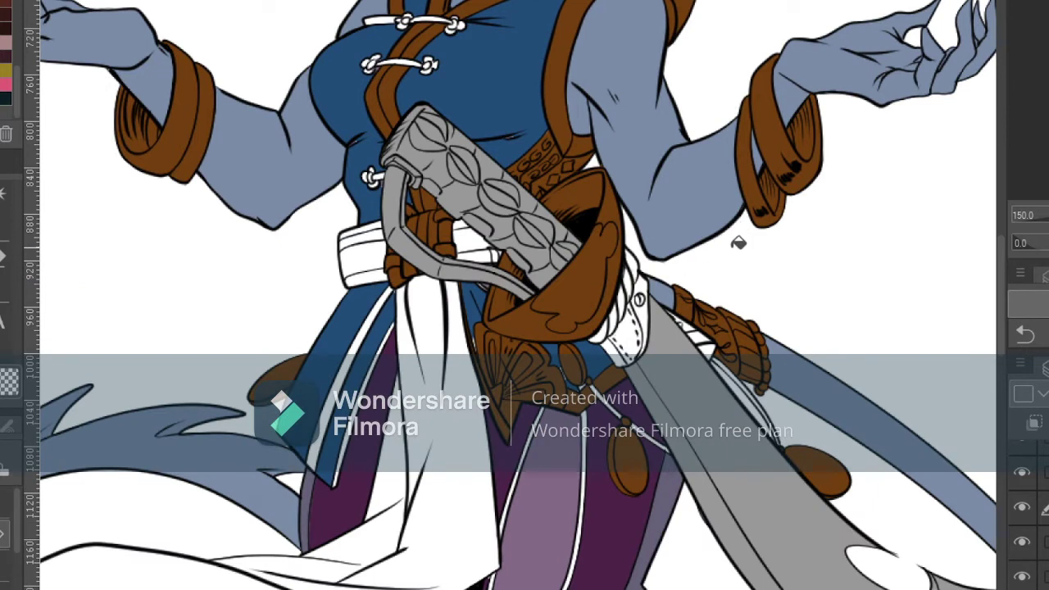
# - Touch up the small unpainted gap between the sword blade and the hip pouch strap with the pen
pyautogui.press('p')
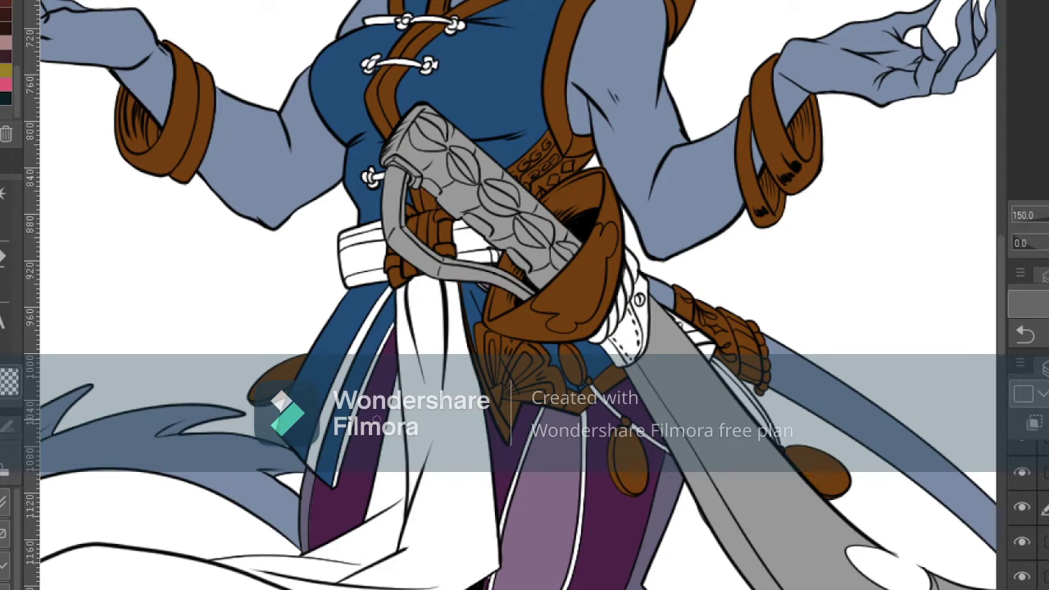
pyautogui.scroll(-1, 459, 335)
pyautogui.moveTo(484, 394); pyautogui.dragTo(461, 309)
pyautogui.scroll(-2, 459, 332)
pyautogui.hotkey('ctrl', '+')
pyautogui.hotkey('ctrl', '+')
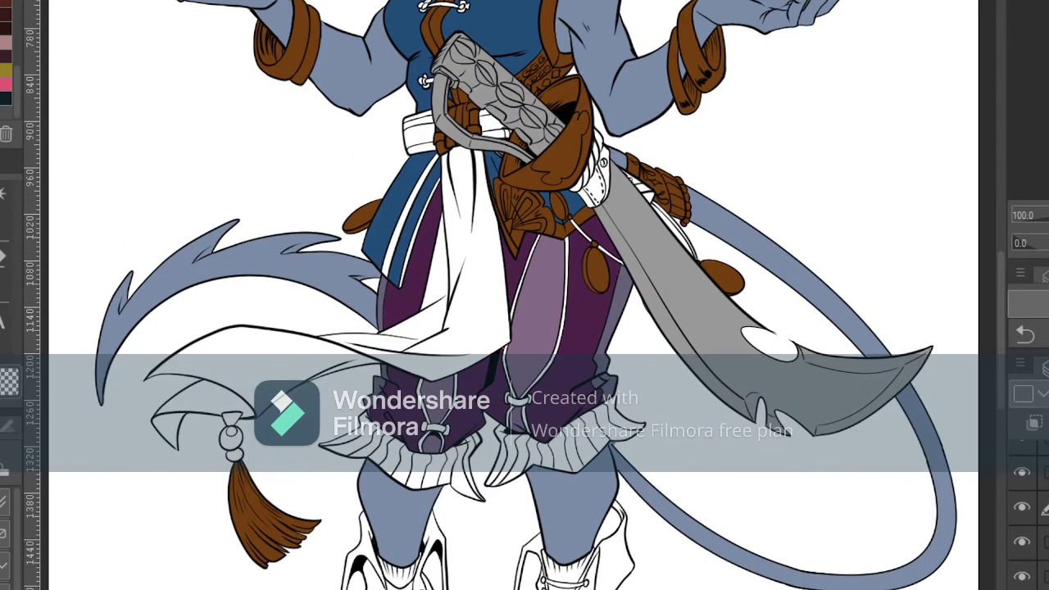
pyautogui.moveTo(598, 115); pyautogui.dragTo(582, 269)
pyautogui.scroll(1, 583, 269)
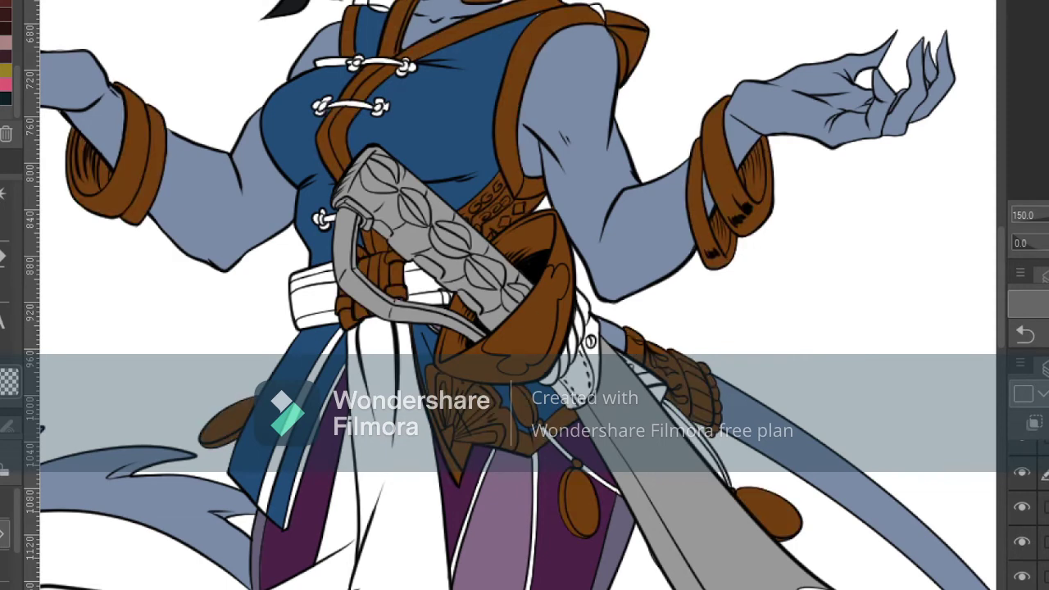
pyautogui.press('p')
pyautogui.moveTo(620, 356)
pyautogui.mouseDown()
pyautogui.moveTo(660, 395)
pyautogui.moveTo(661, 380)
pyautogui.mouseUp()
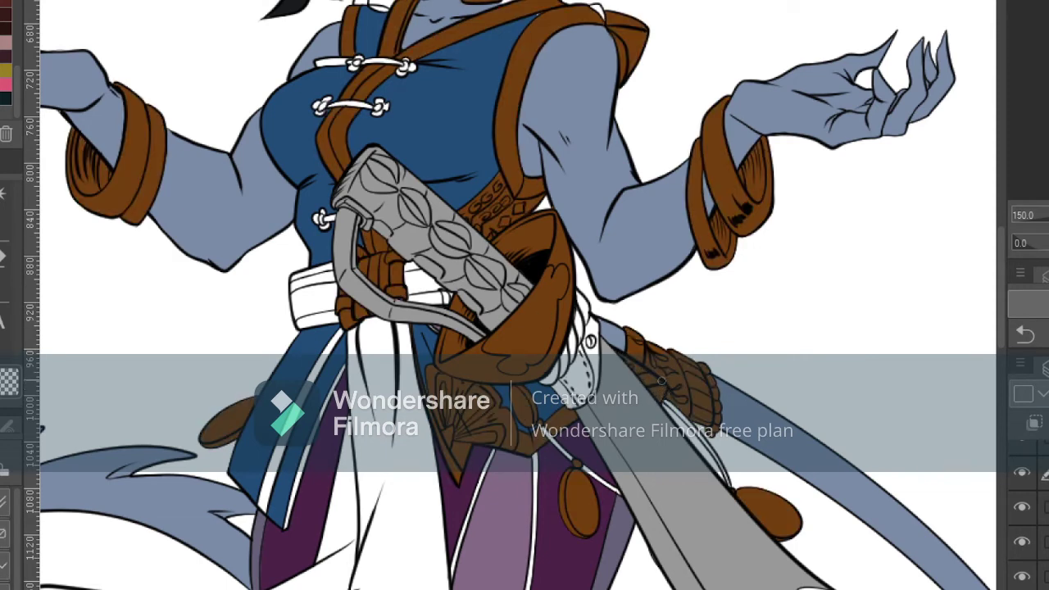
# - Shade the blue vest on its layer with a large soft brush, using light blue chest highlights and dark navy-teal shadows below and along the edges
pyautogui.scroll(-5, 1030, 525)
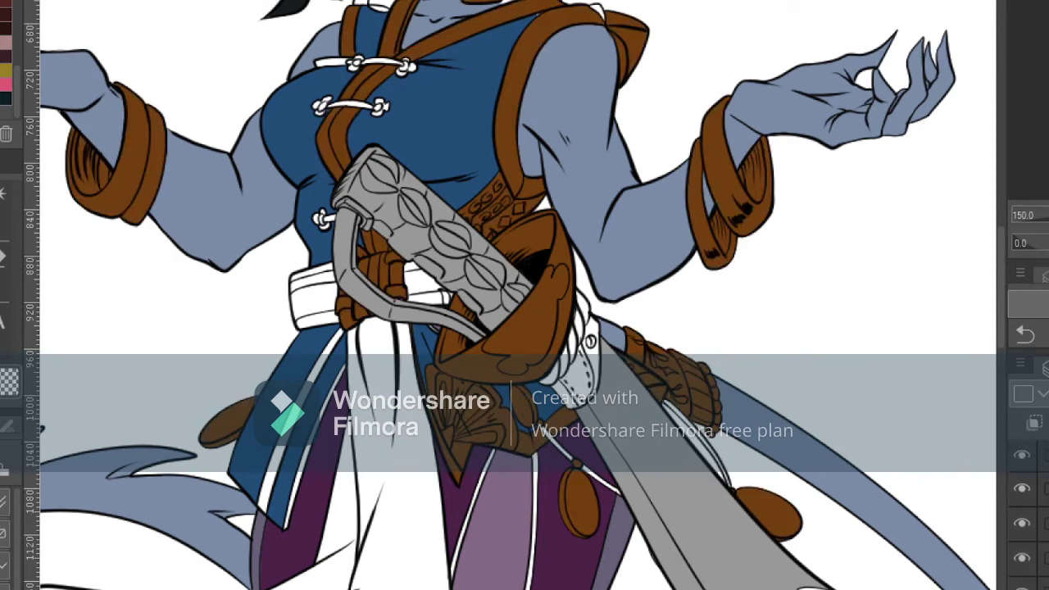
pyautogui.moveTo(923, 307); pyautogui.dragTo(992, 426)
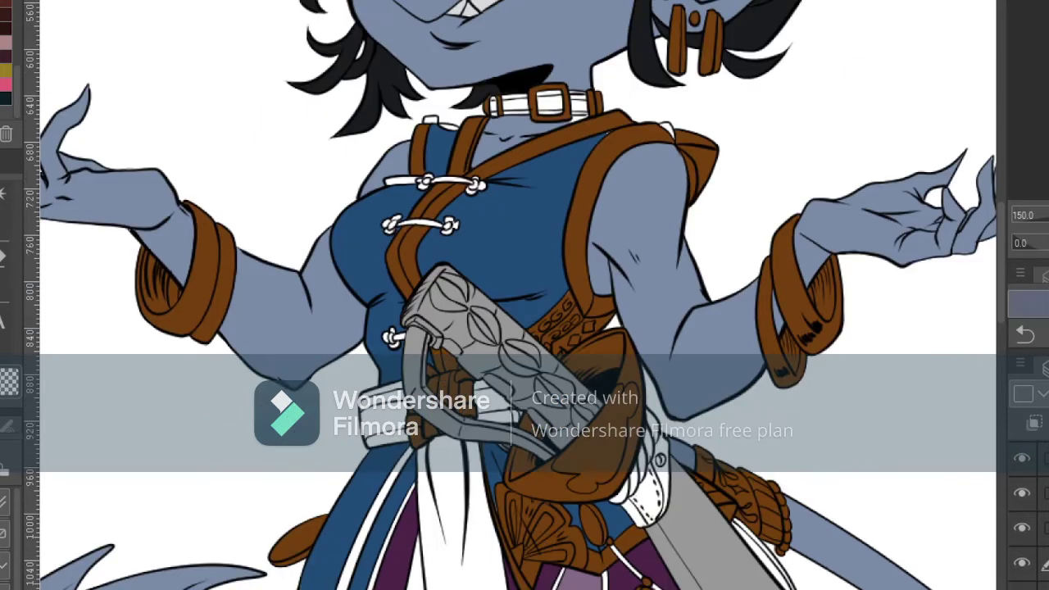
pyautogui.scroll(-3, 1030, 525)
pyautogui.click(1045, 525)
pyautogui.click(1022, 524)
pyautogui.click(1022, 524)
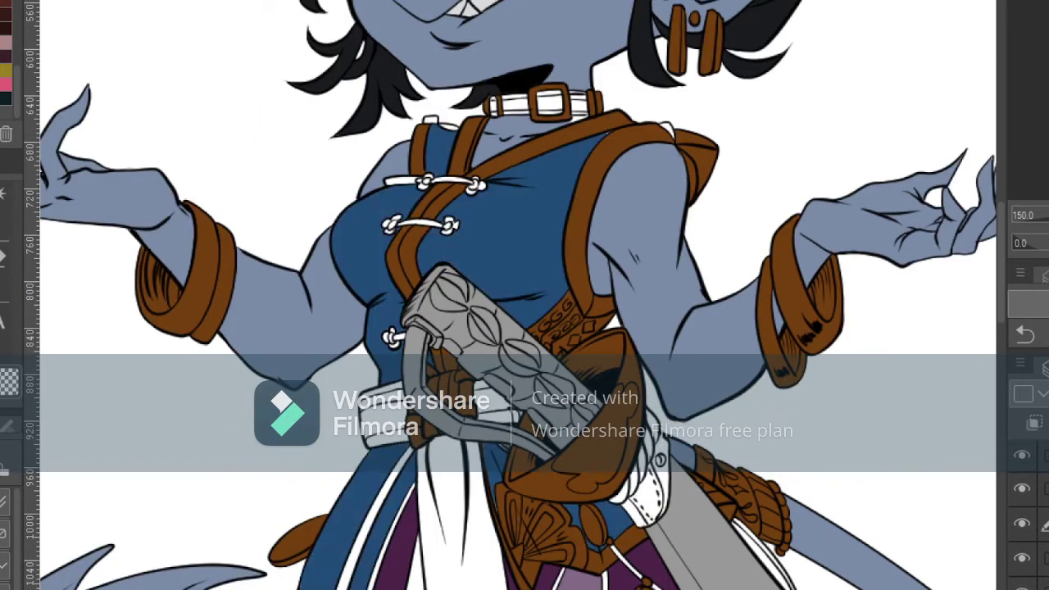
pyautogui.moveTo(566, 393); pyautogui.dragTo(570, 287)
pyautogui.hotkey('ctrl', '-')
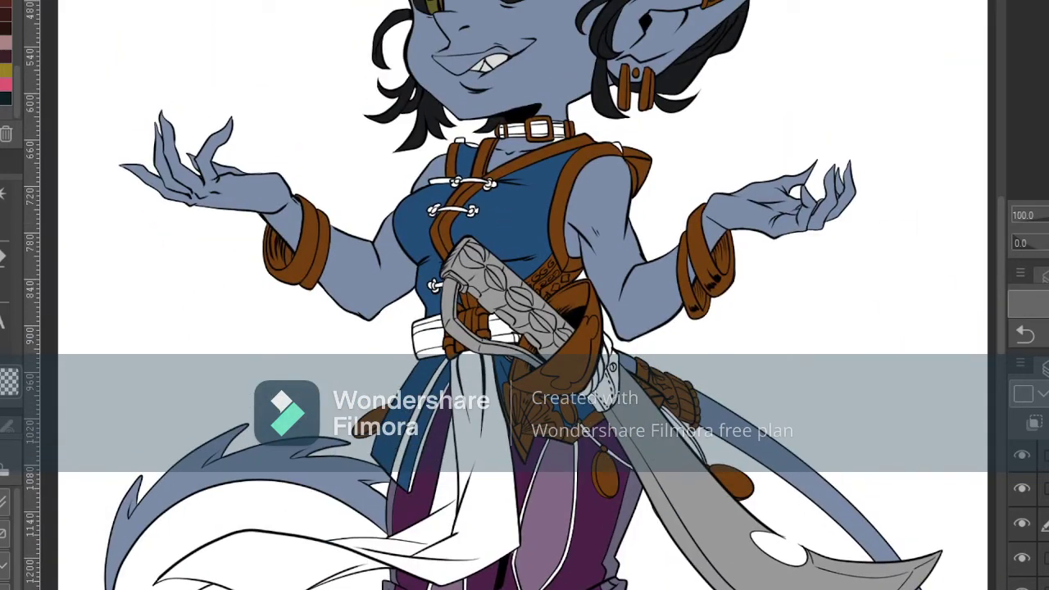
pyautogui.press('b')
pyautogui.press(']')
pyautogui.press(']')
pyautogui.press(']')
pyautogui.moveTo(438, 210); pyautogui.dragTo(416, 215)
pyautogui.moveTo(504, 215)
pyautogui.mouseDown()
pyautogui.moveTo(530, 210)
pyautogui.moveTo(504, 224)
pyautogui.mouseUp()
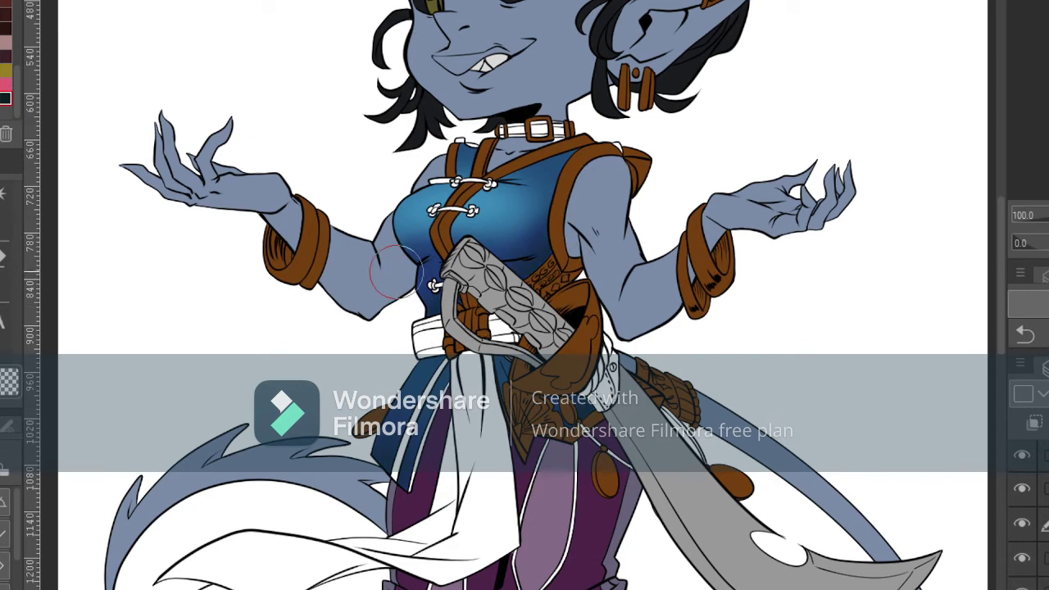
pyautogui.press('p')
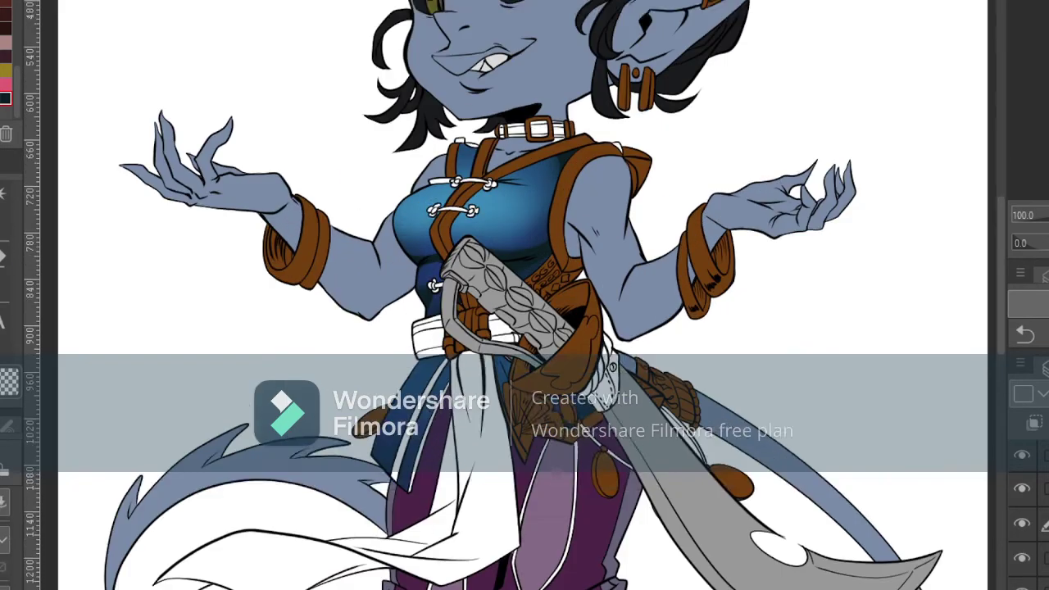
# - Fill the waistband panels on both sides of the sword handle with ochre yellow
pyautogui.moveTo(525, 353); pyautogui.dragTo(470, 514)
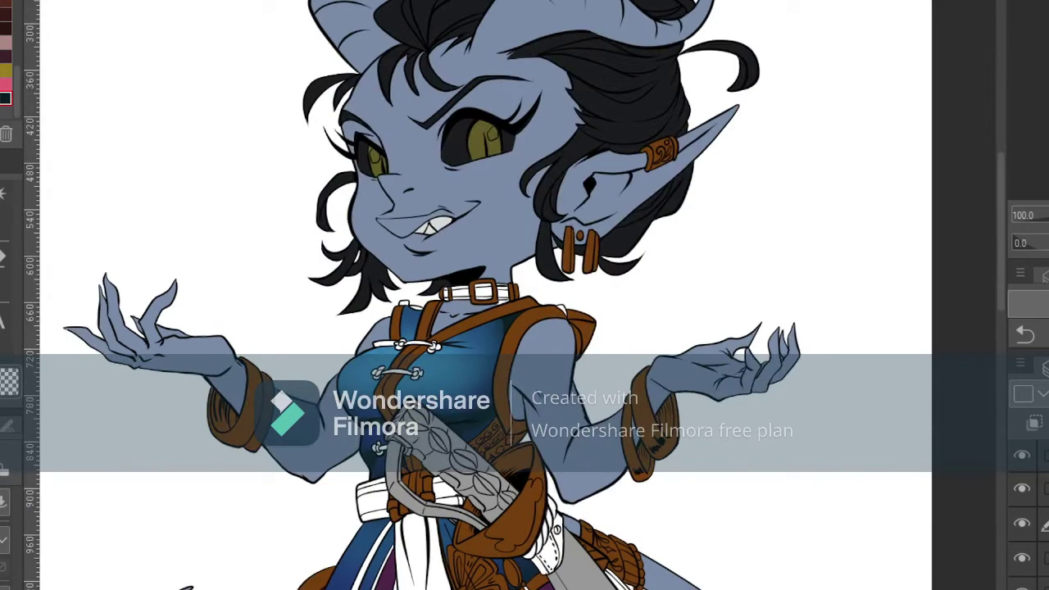
pyautogui.moveTo(840, 222)
pyautogui.mouseDown()
pyautogui.moveTo(860, 115)
pyautogui.moveTo(892, 88)
pyautogui.mouseUp()
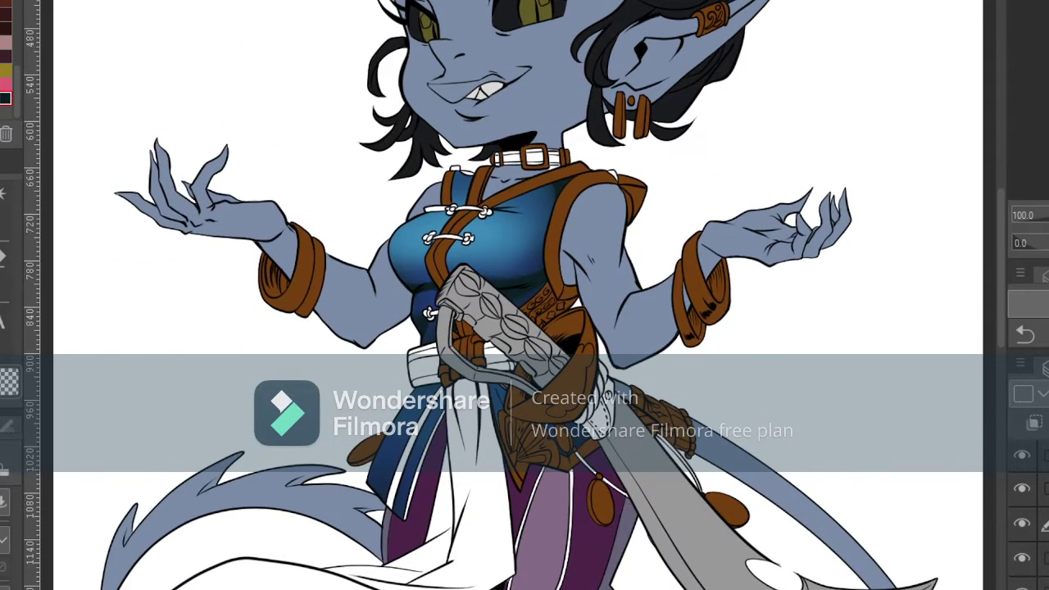
pyautogui.hotkey('ctrl', '+')
pyautogui.moveTo(183, 157); pyautogui.dragTo(224, 185)
pyautogui.click(3, 71)
pyautogui.press('g')
pyautogui.click(528, 410)
pyautogui.click(419, 434)
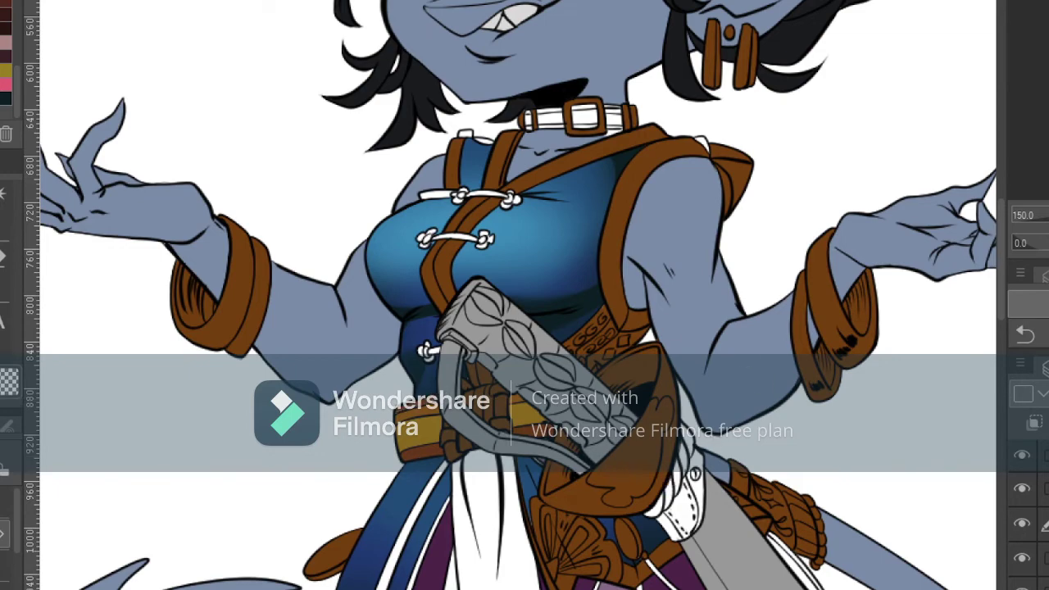
pyautogui.moveTo(460, 312); pyautogui.dragTo(418, 382)
# - Fill the narrow upper and lower edges of the choker with dark purple
pyautogui.click(1023, 528)
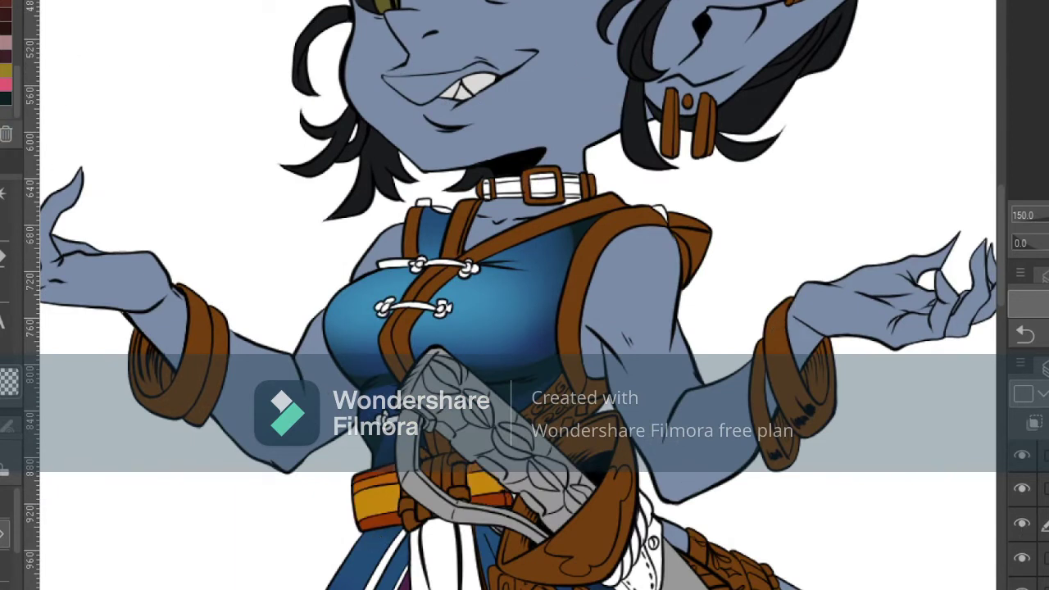
pyautogui.click(507, 177)
pyautogui.click(575, 176)
pyautogui.click(488, 181)
pyautogui.click(504, 196)
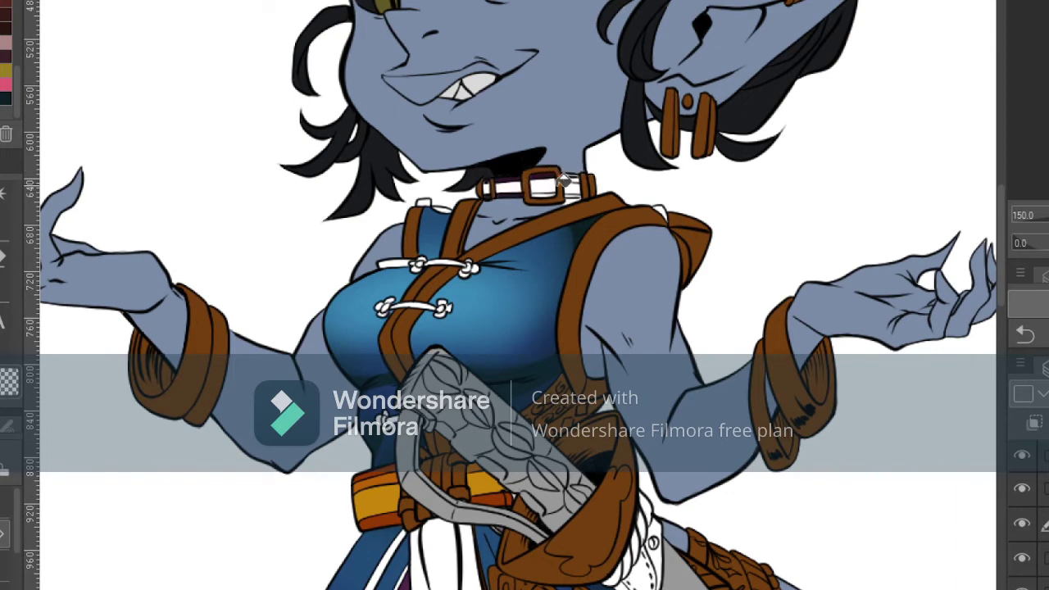
pyautogui.hotkey('ctrl', '+')
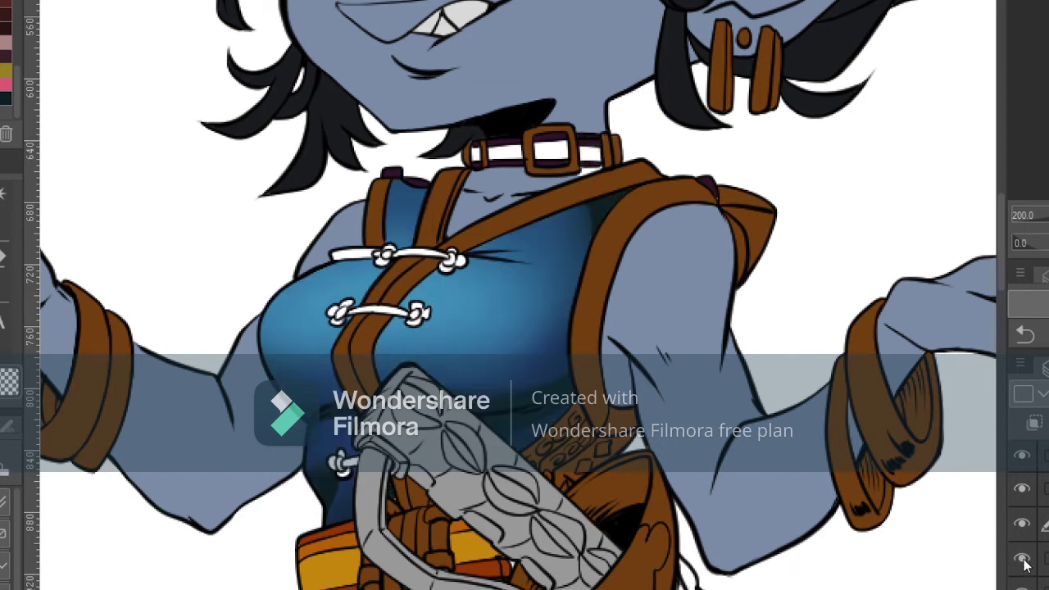
# - Recolour the waistband's edge strips dark plum and its wide middle panels deep indigo-purple
pyautogui.moveTo(459, 459); pyautogui.dragTo(487, 367)
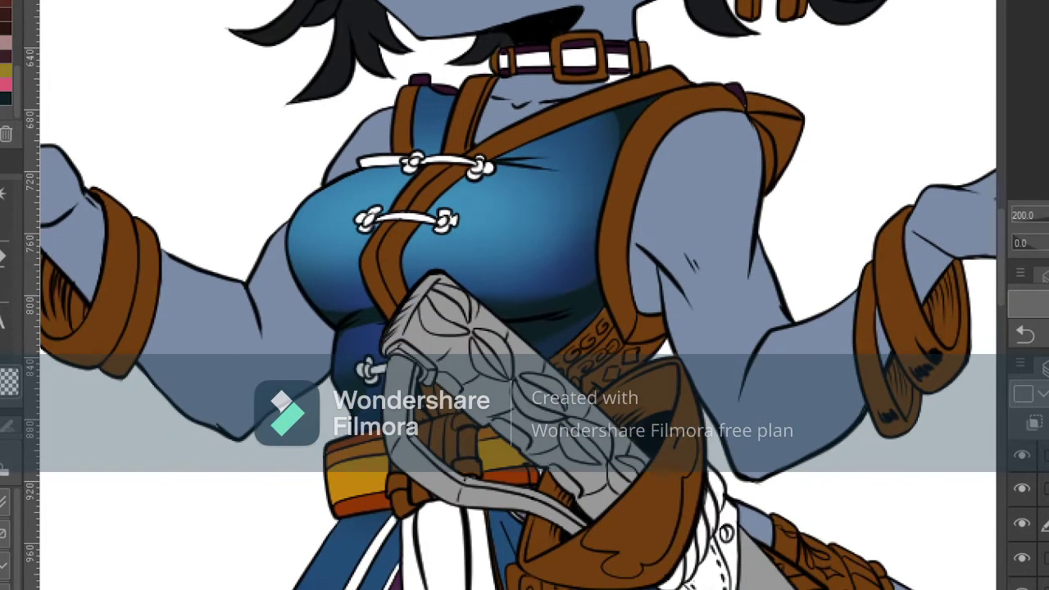
pyautogui.press('g')
pyautogui.click(357, 443)
pyautogui.click(361, 504)
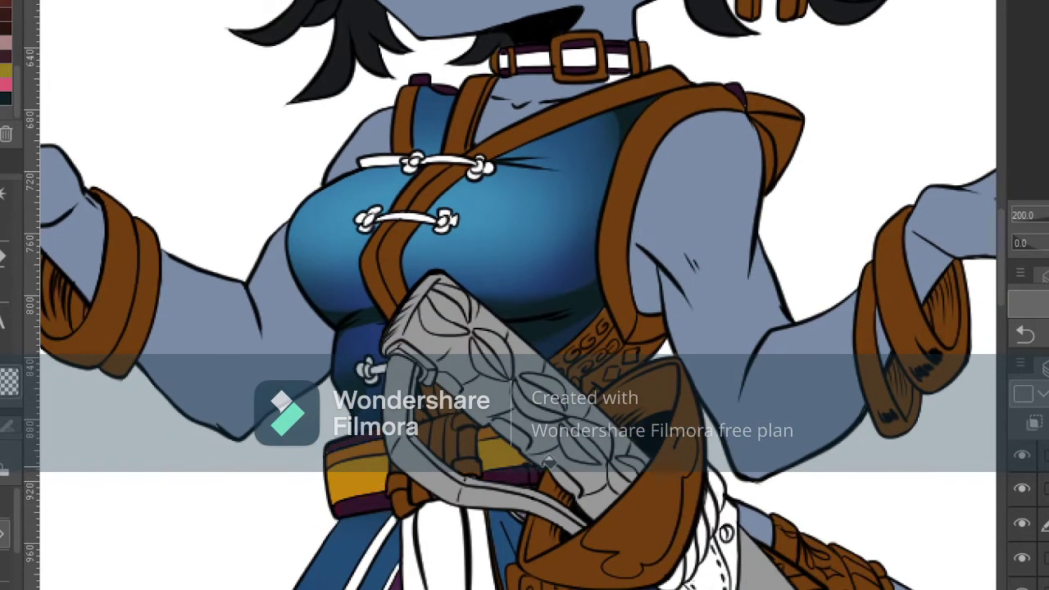
pyautogui.click(364, 472)
pyautogui.click(506, 450)
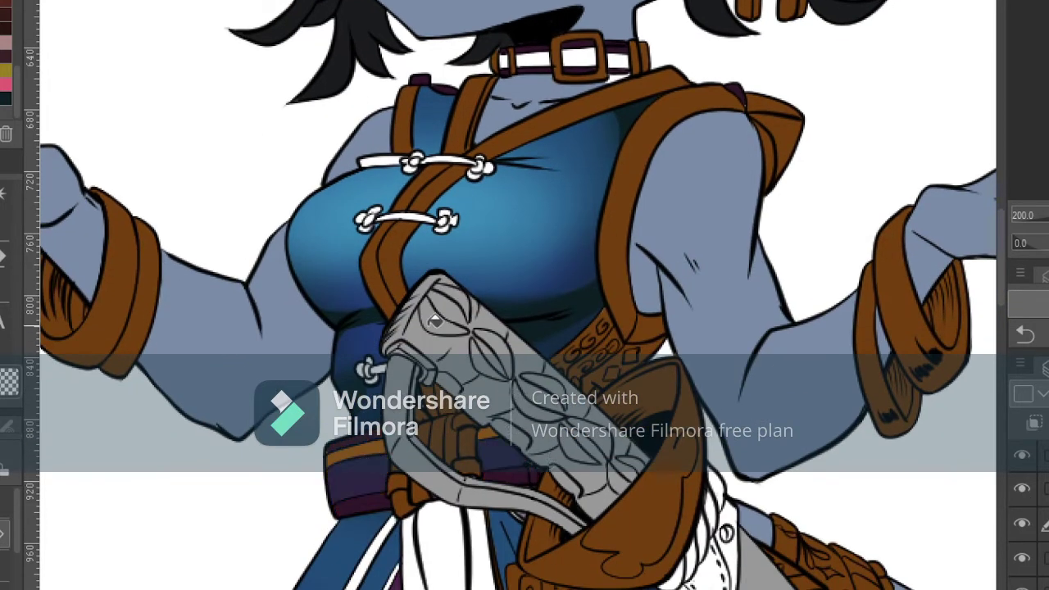
# - Fill the waistband's thin upper stripe with teal on both sides of the sword handle
pyautogui.click(357, 452)
pyautogui.click(489, 434)
pyautogui.press('b')
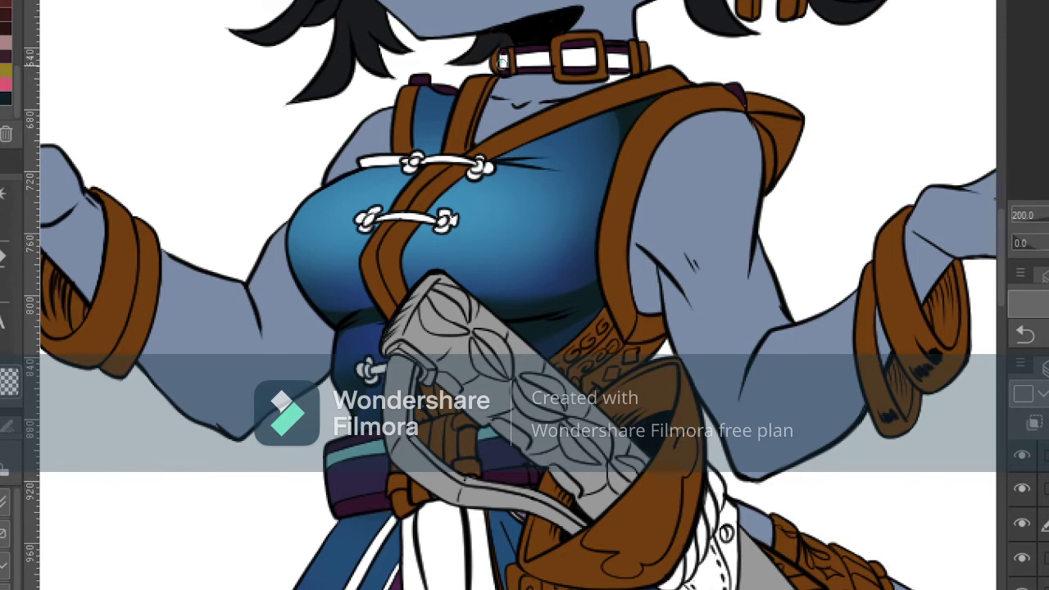
# - Fill the choker band and the thin upper stripe of the waistband with bright purple
pyautogui.hotkey('ctrl', 'z')
pyautogui.click(583, 59)
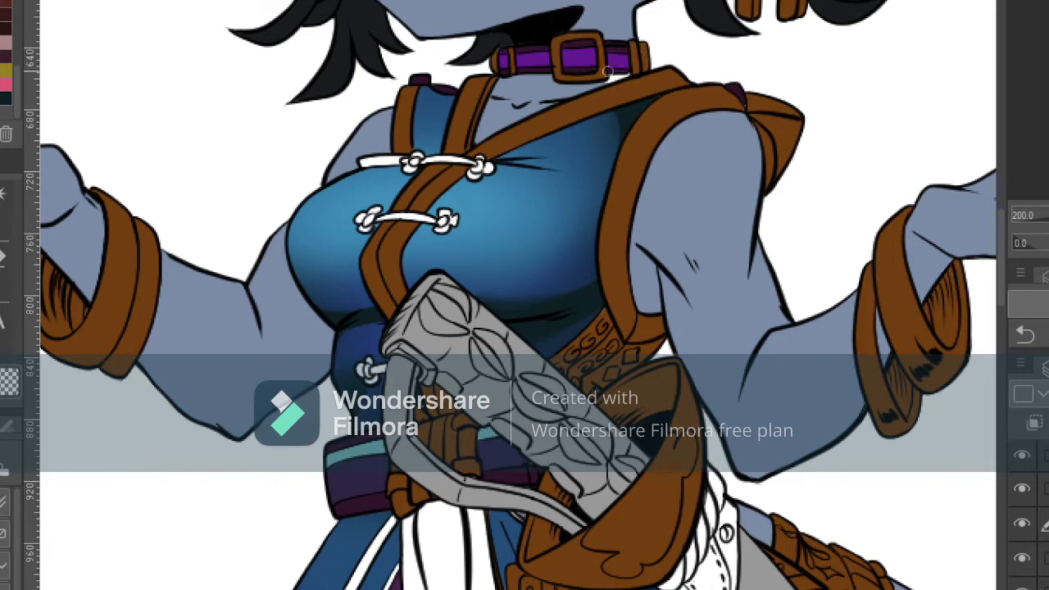
pyautogui.press('g')
pyautogui.click(352, 453)
pyautogui.click(490, 435)
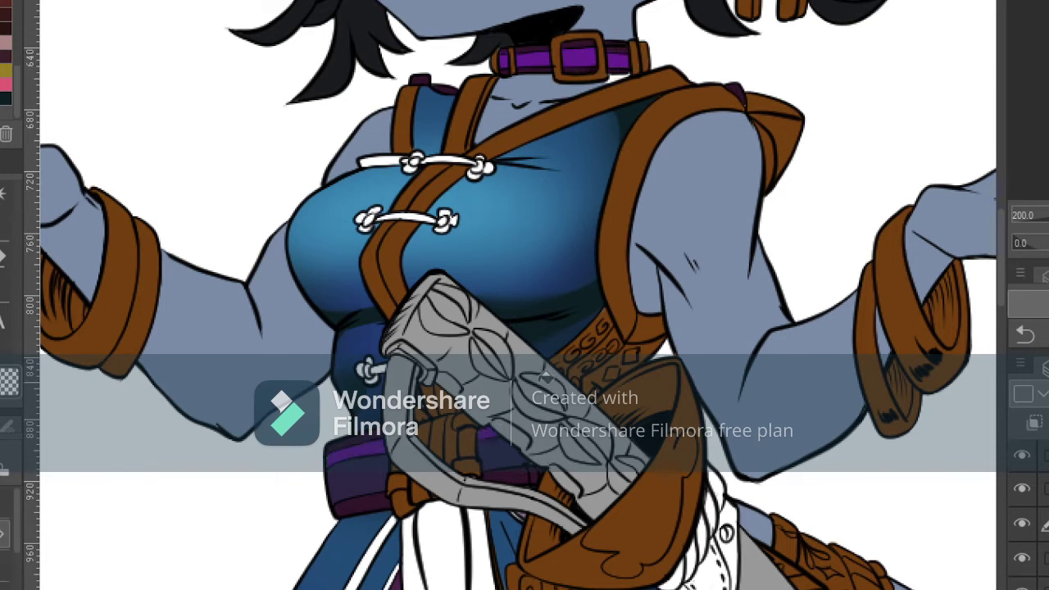
# - Fill the cord loops of the three vest closures bright purple and the leftover white chest strip with vest blue
pyautogui.click(448, 161)
pyautogui.click(408, 218)
pyautogui.click(384, 362)
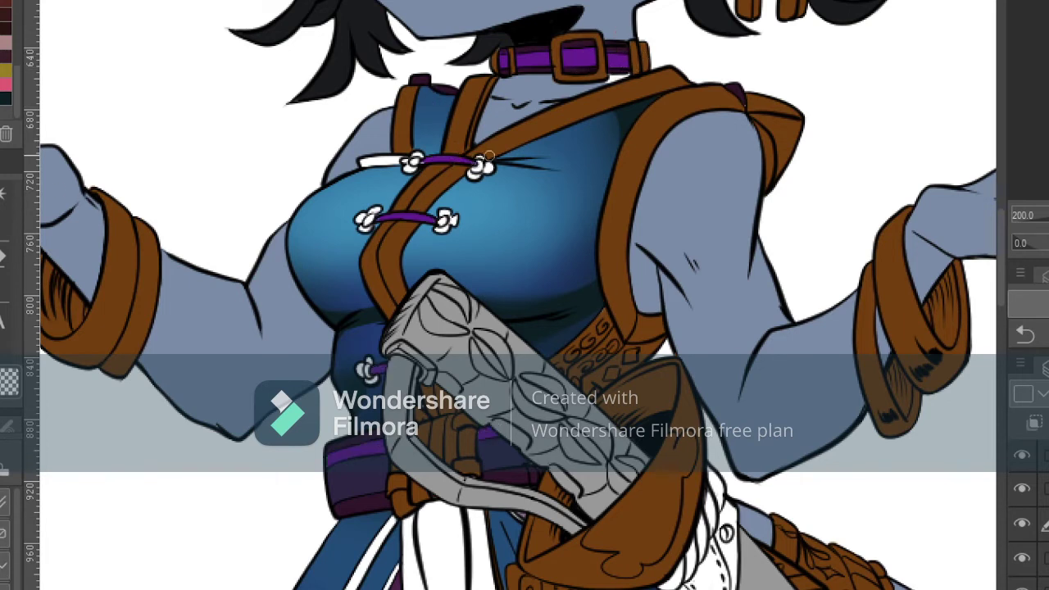
pyautogui.click(1024, 561)
pyautogui.click(381, 165)
# - Fill the stitched leather piece behind the sword guard with dark red and its cord wrapping with dusty pink
pyautogui.scroll(-1, 381, 165)
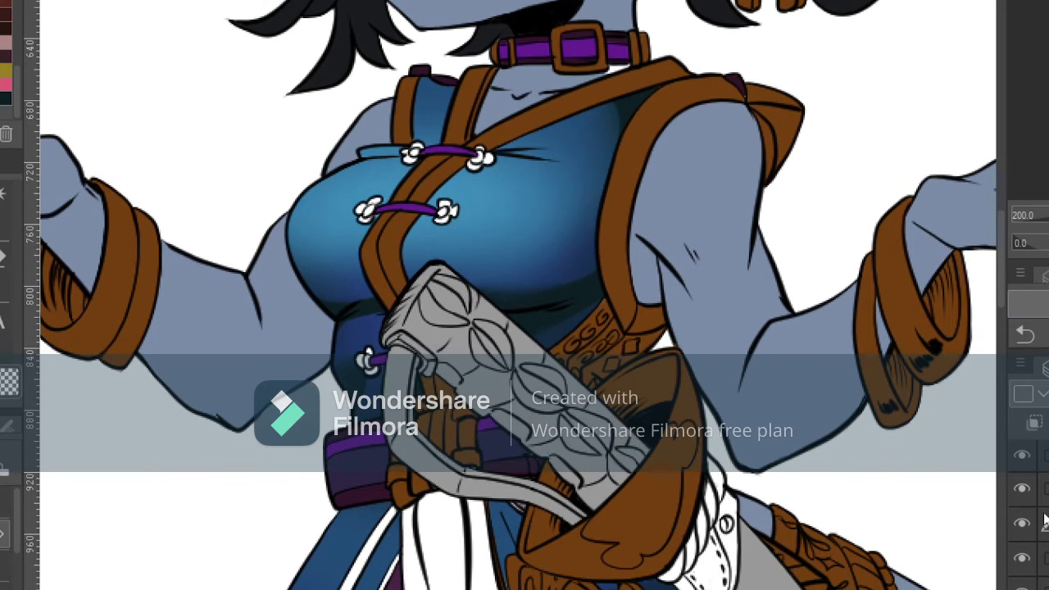
pyautogui.scroll(-3, 512, 298)
pyautogui.scroll(3, 511, 412)
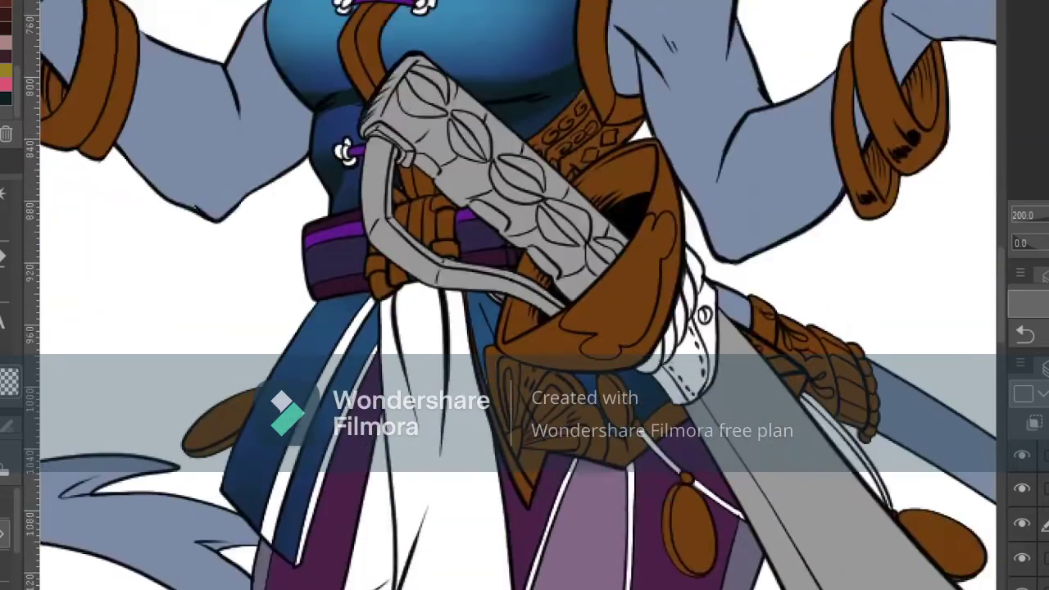
pyautogui.scroll(-2, 510, 290)
pyautogui.moveTo(510, 290); pyautogui.dragTo(552, 267)
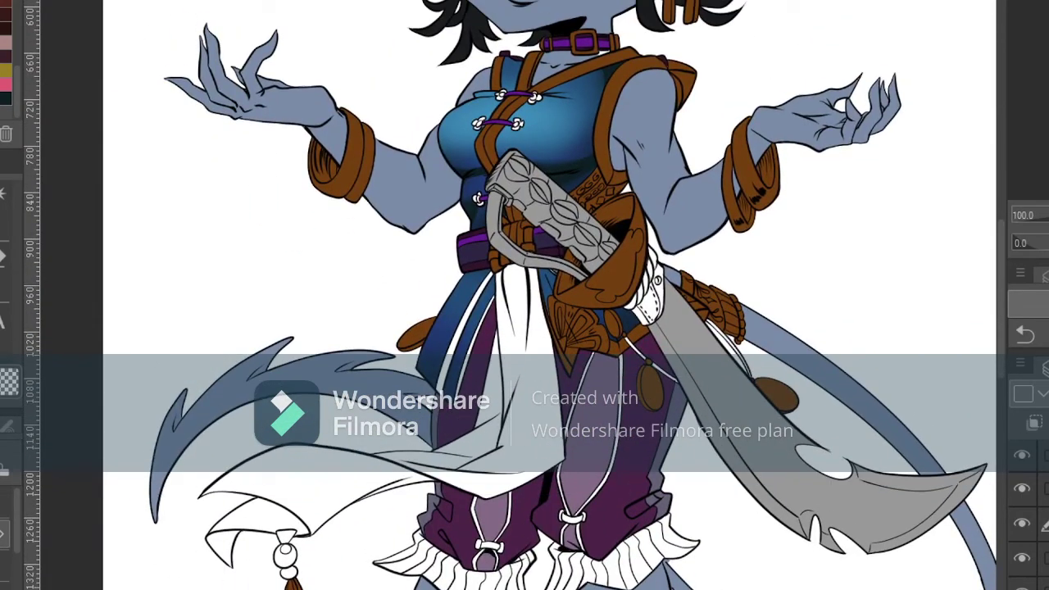
pyautogui.click(649, 295)
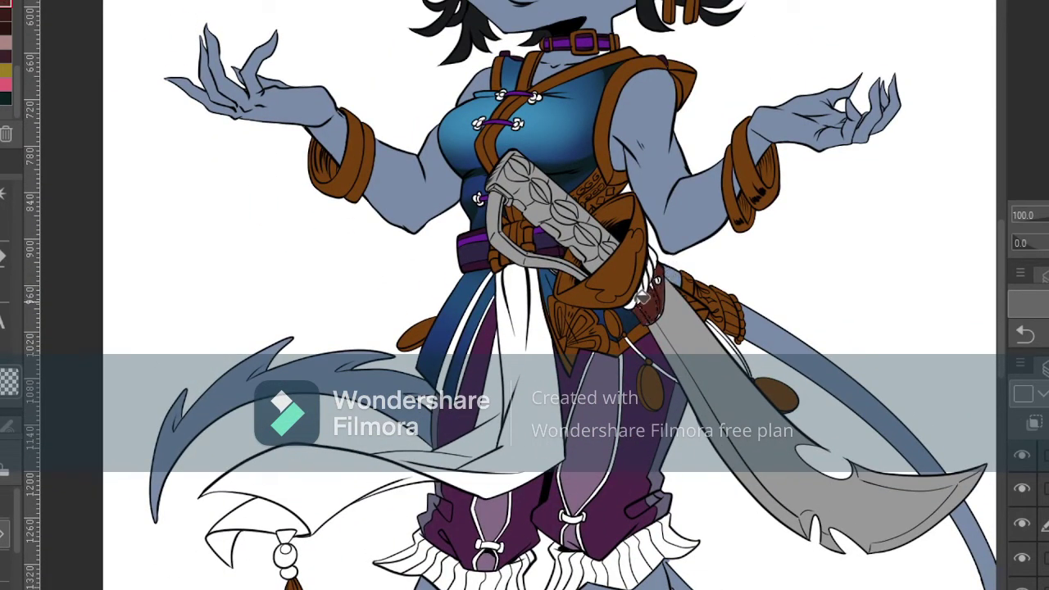
pyautogui.click(635, 295)
pyautogui.click(648, 277)
pyautogui.click(655, 259)
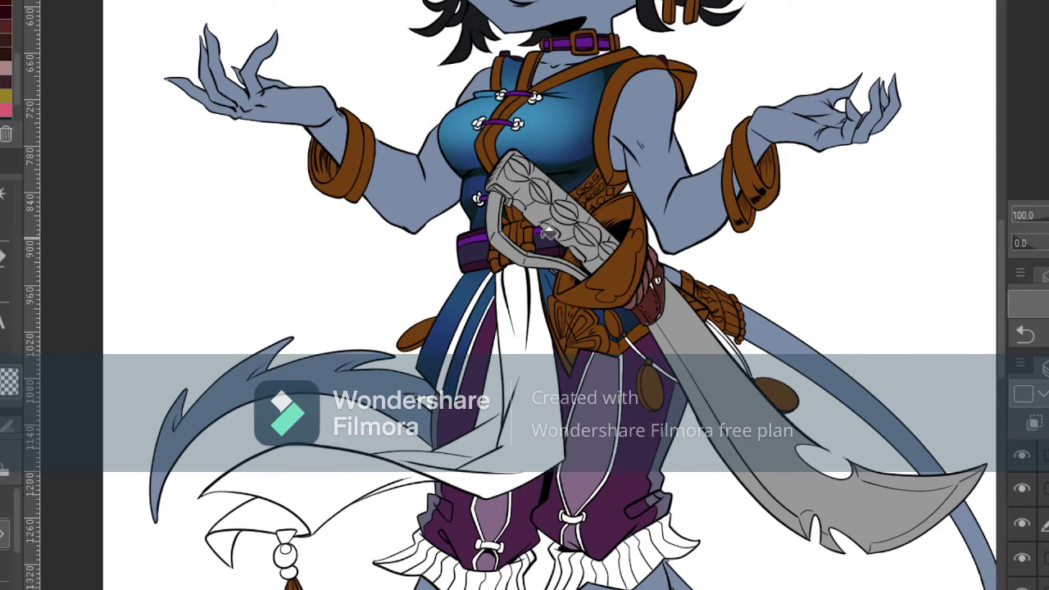
# - Paint the leather piece's white stud dark red and tidy the colour at the upper edge of the cord wrapping
pyautogui.press('p')
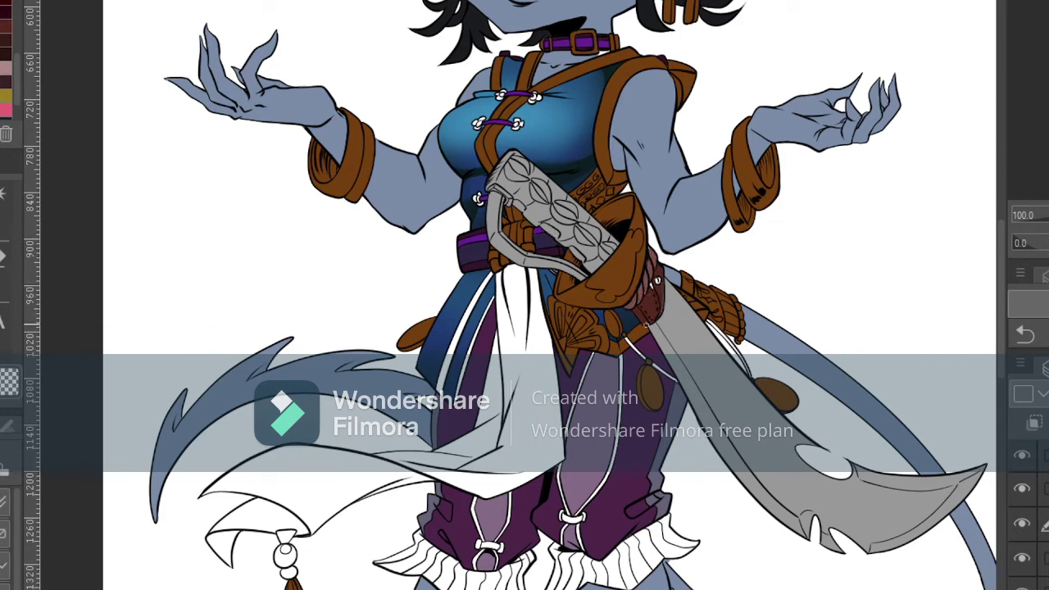
pyautogui.hotkey('ctrl', '+')
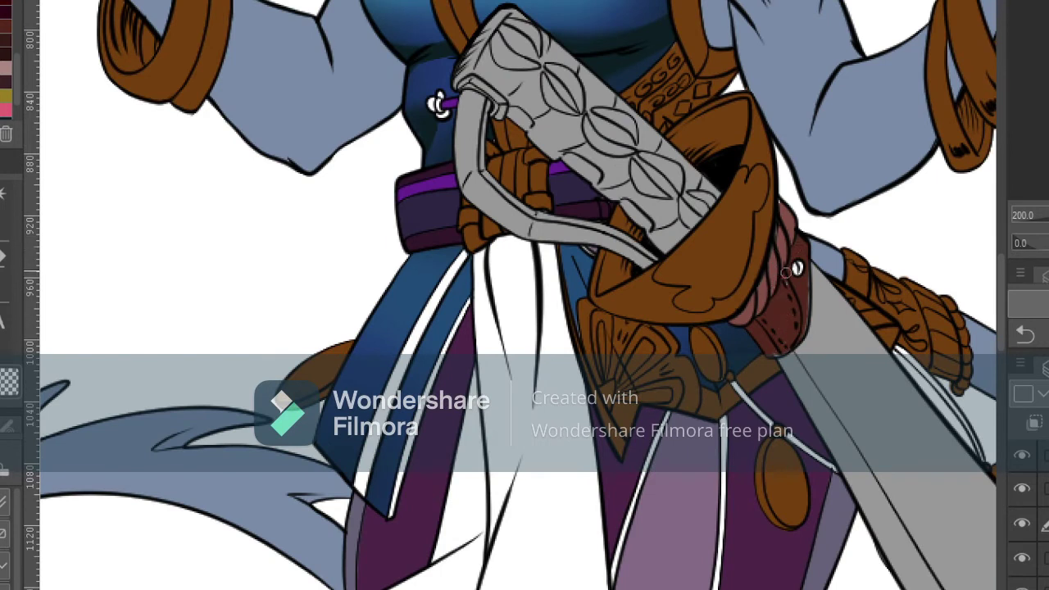
pyautogui.moveTo(786, 273)
pyautogui.mouseDown()
pyautogui.moveTo(802, 262)
pyautogui.moveTo(797, 290)
pyautogui.mouseUp()
pyautogui.click(4, 261)
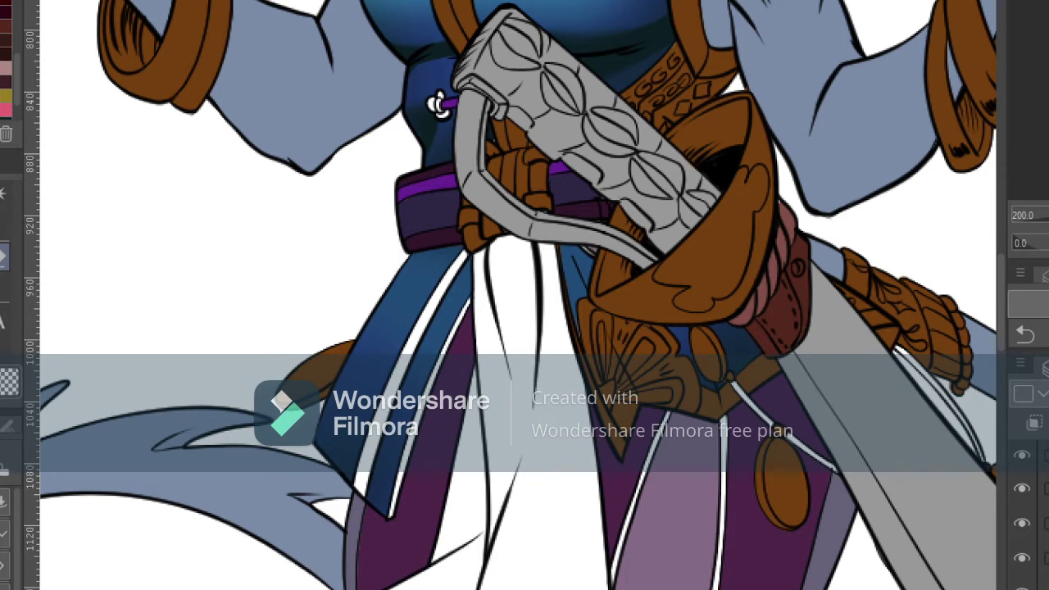
pyautogui.click(1047, 456)
pyautogui.click(1032, 525)
pyautogui.moveTo(783, 205); pyautogui.dragTo(784, 219)
pyautogui.press('p')
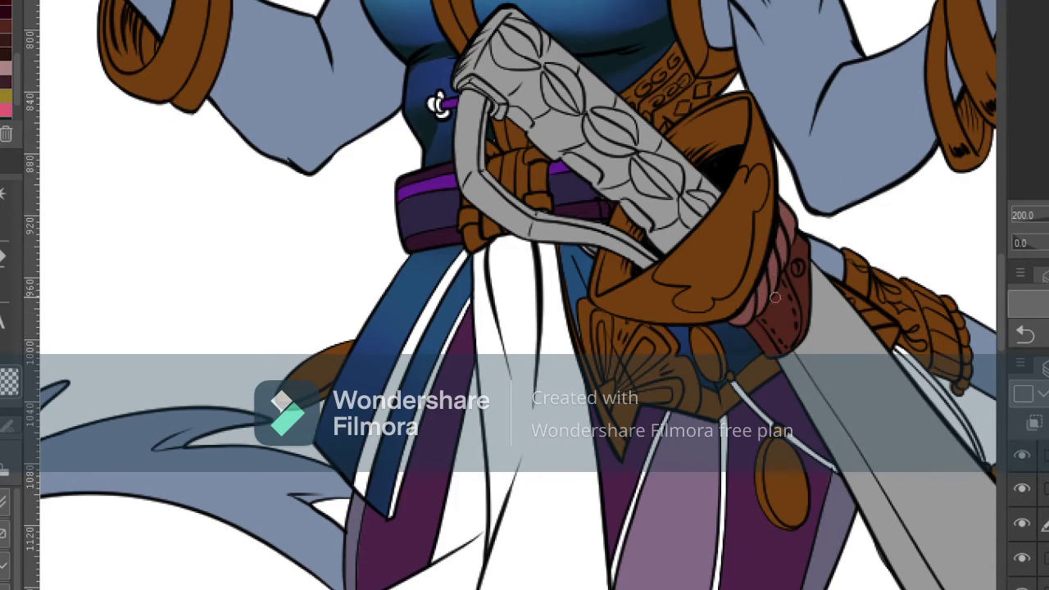
# - Paint the knots at the ends of all three vest closures golden yellow
pyautogui.hotkey('ctrl', '-')
pyautogui.hotkey('ctrl', '-')
pyautogui.hotkey('ctrl', '+')
pyautogui.hotkey('ctrl', '+')
pyautogui.hotkey('ctrl', '-')
pyautogui.hotkey('ctrl', '-')
pyautogui.moveTo(518, 205); pyautogui.dragTo(524, 260)
pyautogui.hotkey('ctrl', '+')
pyautogui.hotkey('ctrl', '+')
pyautogui.hotkey('ctrl', '+')
pyautogui.hotkey('ctrl', '+')
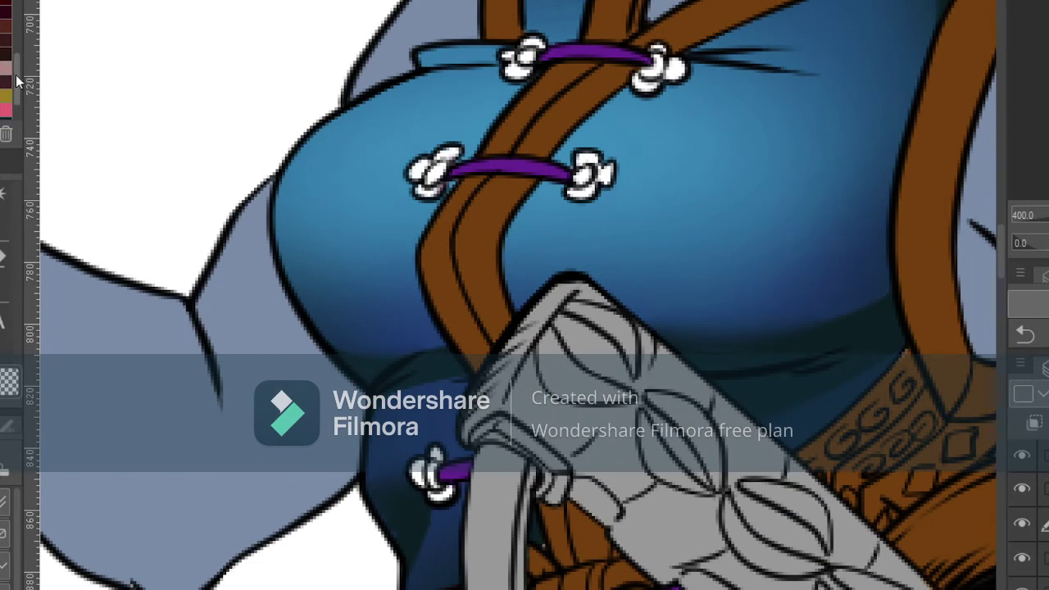
pyautogui.moveTo(16, 75); pyautogui.dragTo(16, 85)
pyautogui.moveTo(441, 163)
pyautogui.mouseDown()
pyautogui.moveTo(443, 176)
pyautogui.moveTo(436, 162)
pyautogui.moveTo(420, 192)
pyautogui.moveTo(435, 191)
pyautogui.mouseUp()
pyautogui.moveTo(513, 69)
pyautogui.mouseDown()
pyautogui.moveTo(523, 73)
pyautogui.moveTo(542, 52)
pyautogui.mouseUp()
pyautogui.moveTo(582, 157)
pyautogui.mouseDown()
pyautogui.moveTo(574, 194)
pyautogui.moveTo(605, 168)
pyautogui.mouseUp()
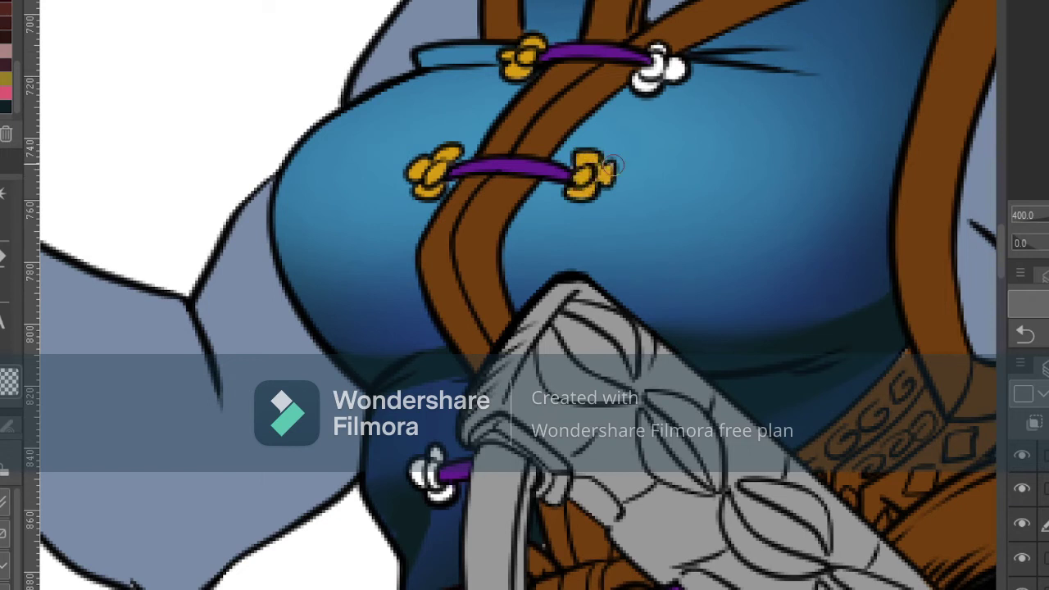
pyautogui.moveTo(647, 82)
pyautogui.mouseDown()
pyautogui.moveTo(660, 57)
pyautogui.moveTo(650, 77)
pyautogui.moveTo(675, 72)
pyautogui.mouseUp()
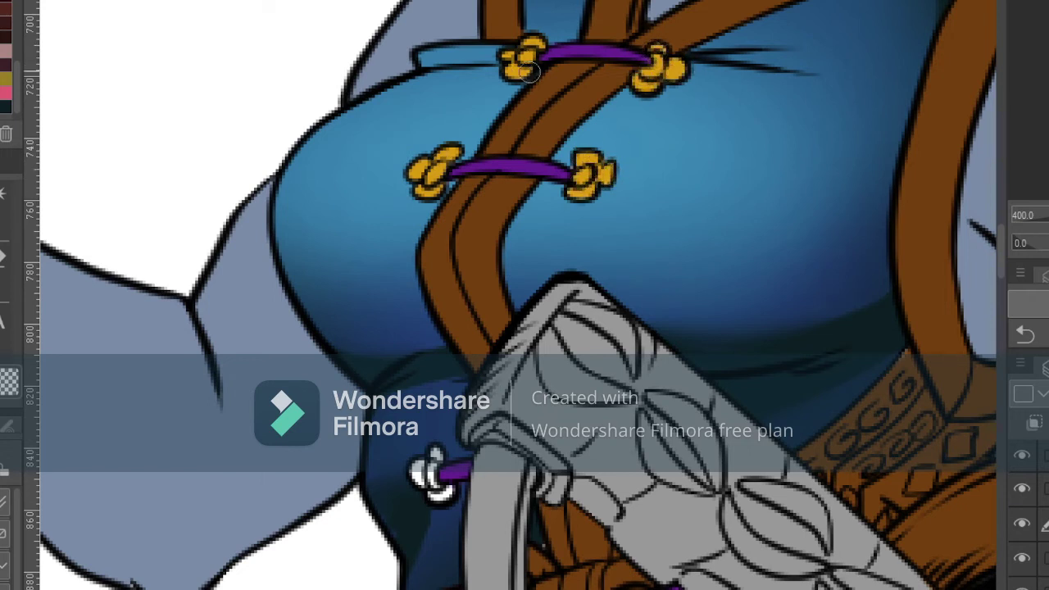
pyautogui.moveTo(437, 460)
pyautogui.mouseDown()
pyautogui.moveTo(423, 464)
pyautogui.moveTo(442, 492)
pyautogui.moveTo(425, 566)
pyautogui.moveTo(477, 205)
pyautogui.mouseUp()
# - Erase stray skin blue around the tail and knee below the character's left trouser ruffle
pyautogui.hotkey('ctrl', '-')
pyautogui.hotkey('ctrl', '-')
pyautogui.hotkey('ctrl', '-')
pyautogui.hotkey('ctrl', '+')
pyautogui.moveTo(525, 345); pyautogui.dragTo(438, 64)
pyautogui.hotkey('ctrl', '+')
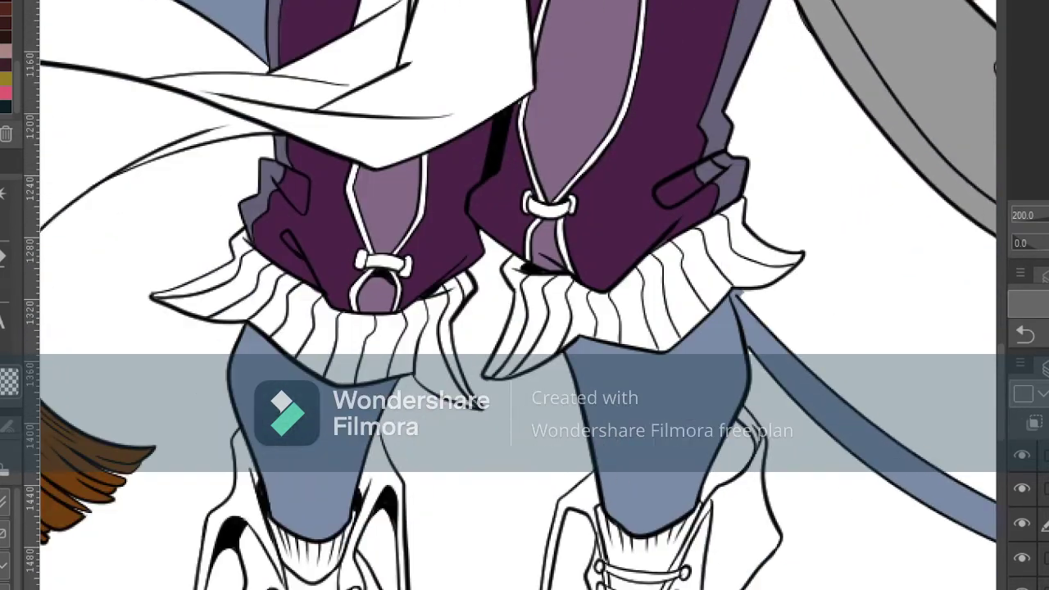
pyautogui.scroll(-2, 1025, 516)
pyautogui.scroll(-1, 1029, 516)
pyautogui.click(1045, 584)
pyautogui.click(5, 256)
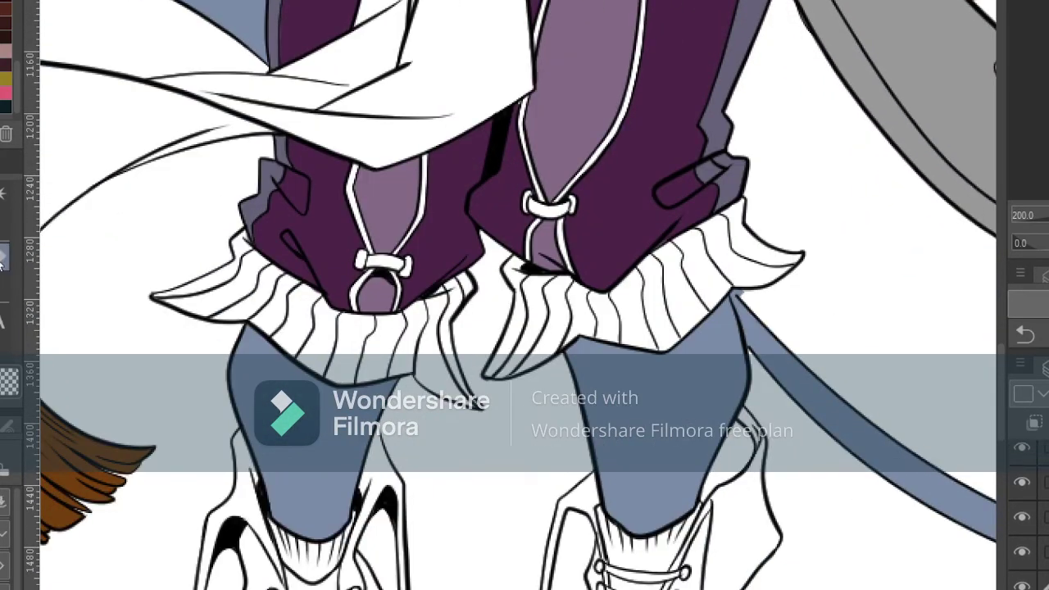
pyautogui.moveTo(746, 294); pyautogui.dragTo(739, 290)
pyautogui.moveTo(752, 351); pyautogui.dragTo(761, 230)
pyautogui.scroll(-2, 1029, 517)
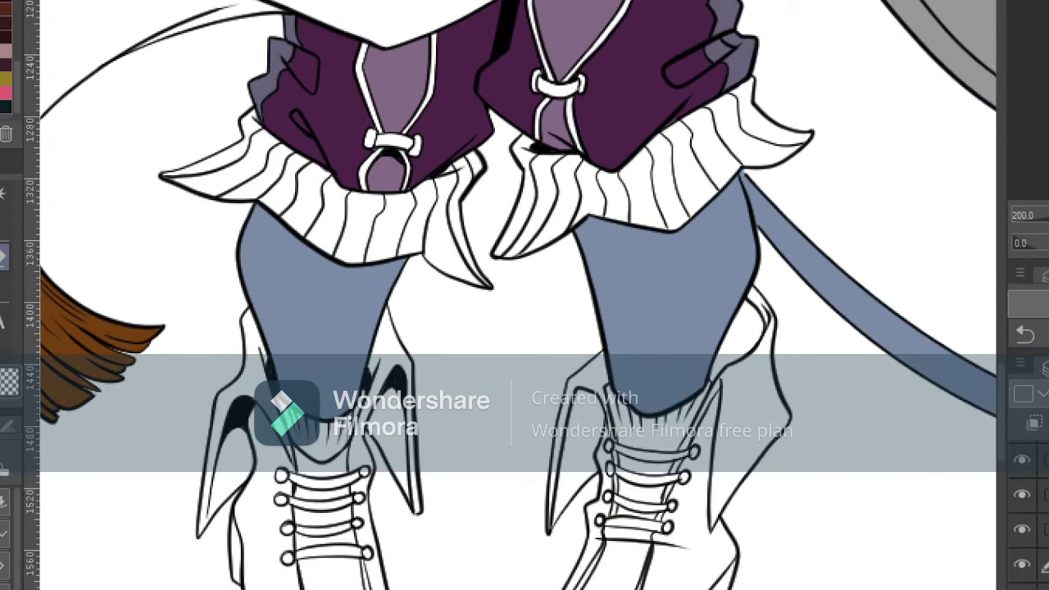
# - Fill the pleated ruffles at the hems of both trouser legs with dusty mauve
pyautogui.click(1, 289)
pyautogui.click(251, 131)
pyautogui.moveTo(266, 139)
pyautogui.mouseDown()
pyautogui.moveTo(320, 191)
pyautogui.moveTo(419, 193)
pyautogui.moveTo(482, 149)
pyautogui.moveTo(574, 213)
pyautogui.moveTo(807, 132)
pyautogui.mouseUp()
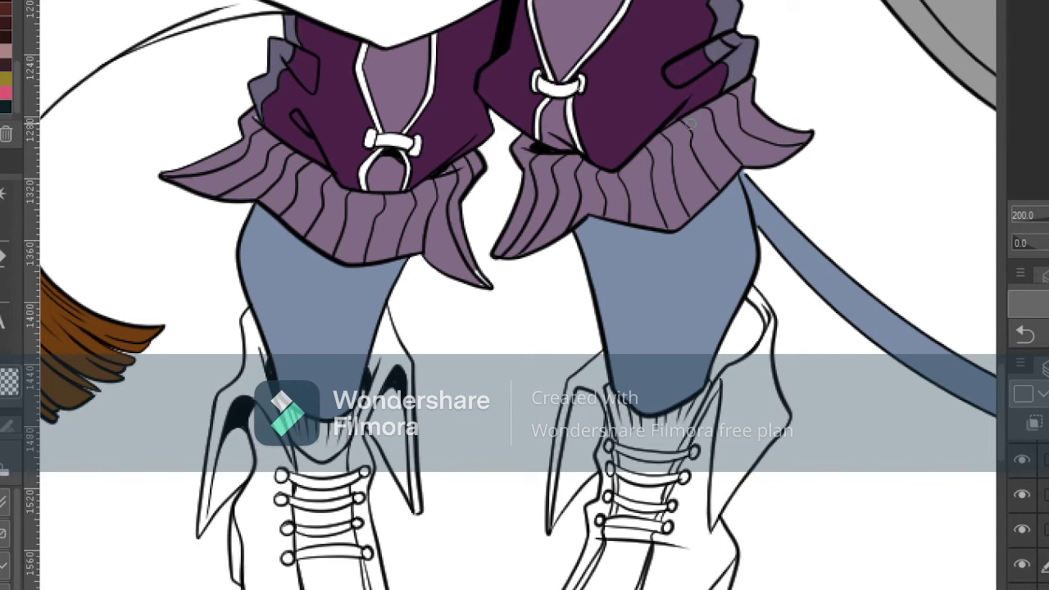
pyautogui.press('e')
pyautogui.press('g')
# - Try crimson on the cord trim and toggle of the character's right trouser leg, and undo the fills
pyautogui.scroll(1, 1028, 541)
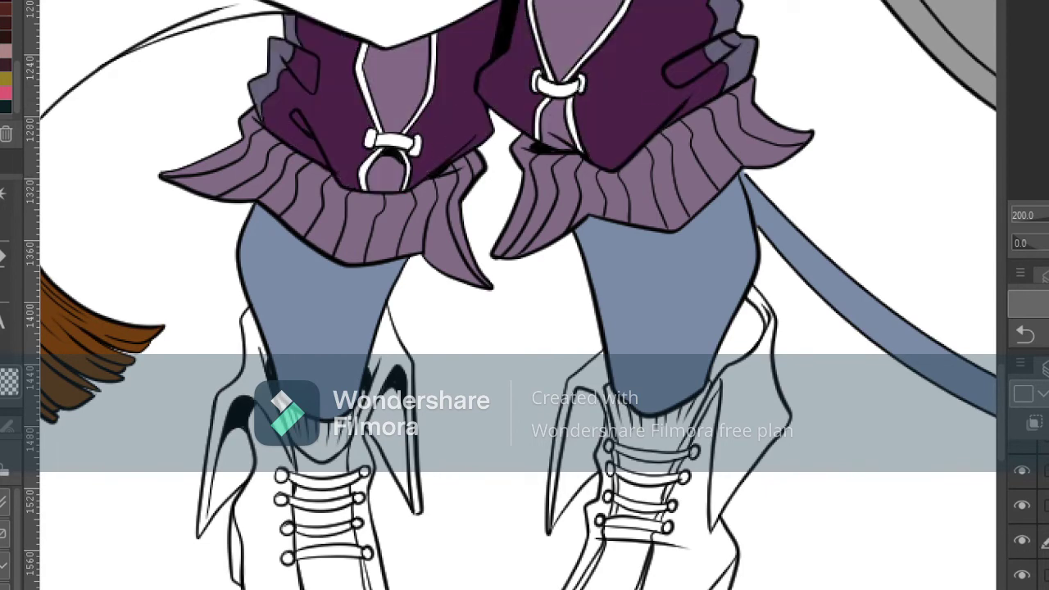
pyautogui.scroll(6, 316, 23)
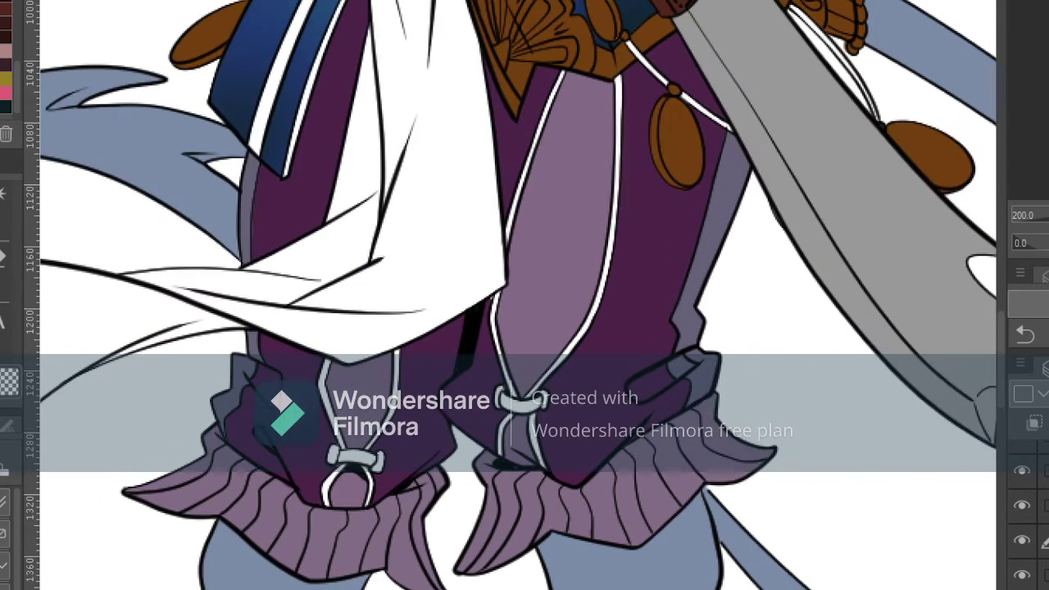
pyautogui.scroll(-4, 517, 296)
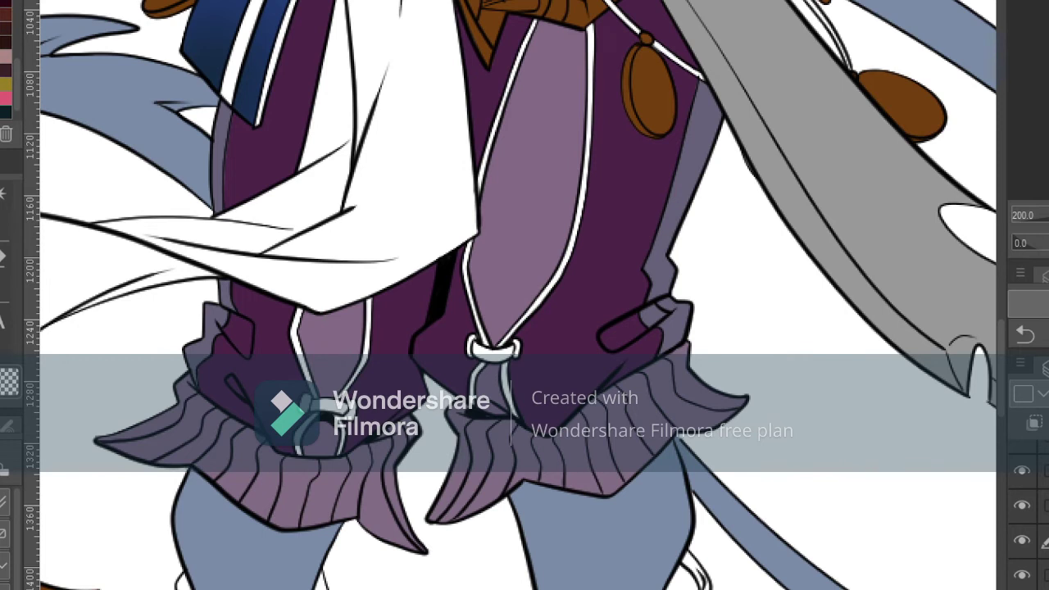
pyautogui.moveTo(368, 301); pyautogui.dragTo(371, 355)
pyautogui.moveTo(297, 309); pyautogui.dragTo(305, 354)
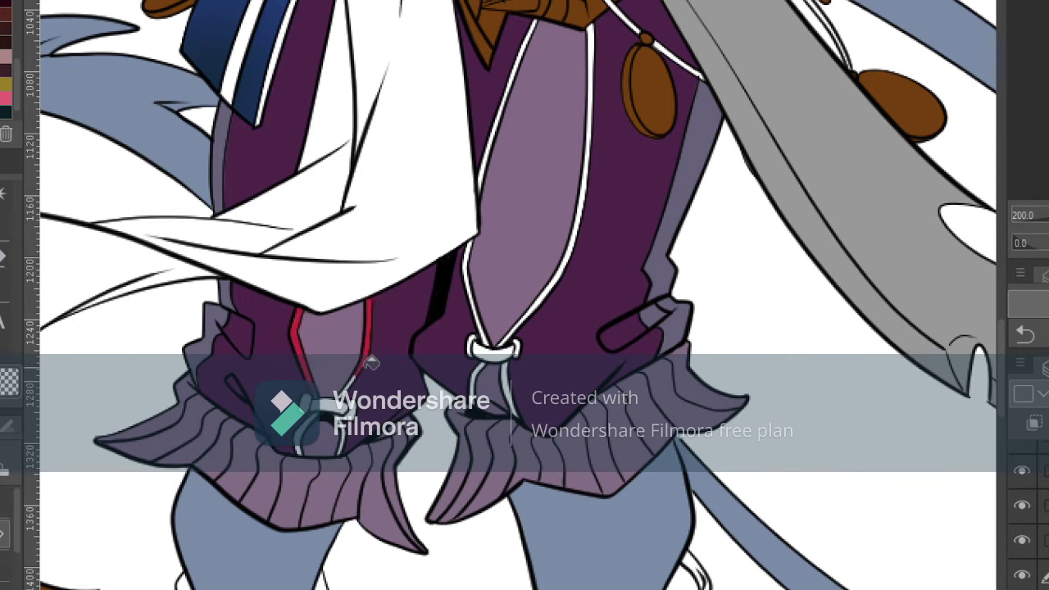
pyautogui.click(356, 379)
pyautogui.click(331, 404)
pyautogui.click(312, 404)
pyautogui.click(351, 414)
pyautogui.click(303, 435)
pyautogui.click(484, 333)
pyautogui.hotkey('ctrl', 'z')
pyautogui.hotkey('ctrl', 'z')
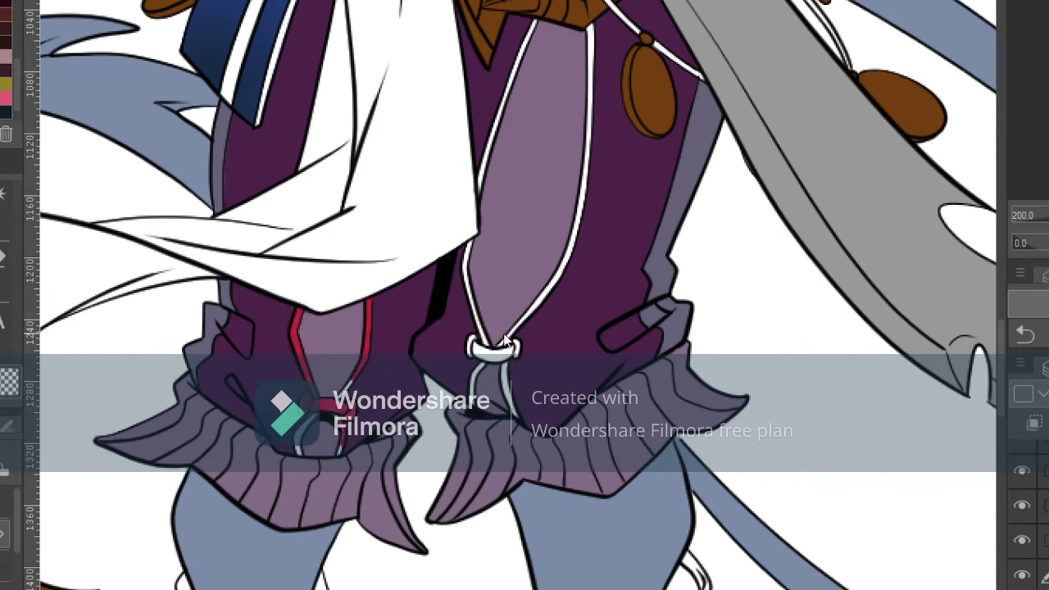
pyautogui.hotkey('ctrl', 'z')
pyautogui.hotkey('ctrl', 'z')
pyautogui.hotkey('ctrl', 'z')
pyautogui.hotkey('ctrl', 'z')
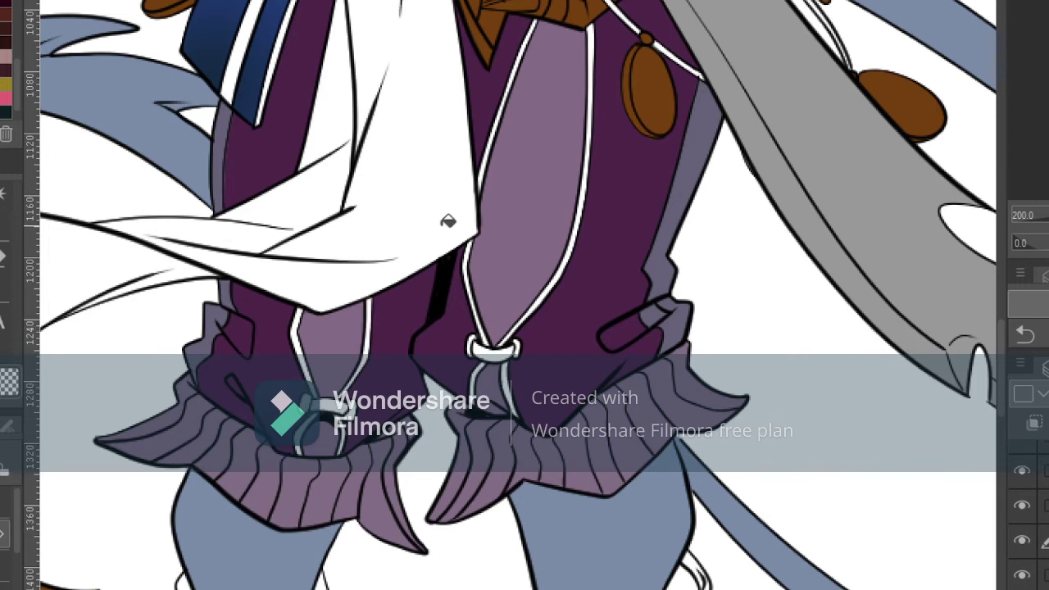
# - Fill the cord trim, toggle and lower cord ends on the character's left trouser leg with bright orange
pyautogui.click(590, 43)
pyautogui.click(530, 39)
pyautogui.click(494, 131)
pyautogui.click(467, 252)
pyautogui.click(497, 350)
pyautogui.click(471, 347)
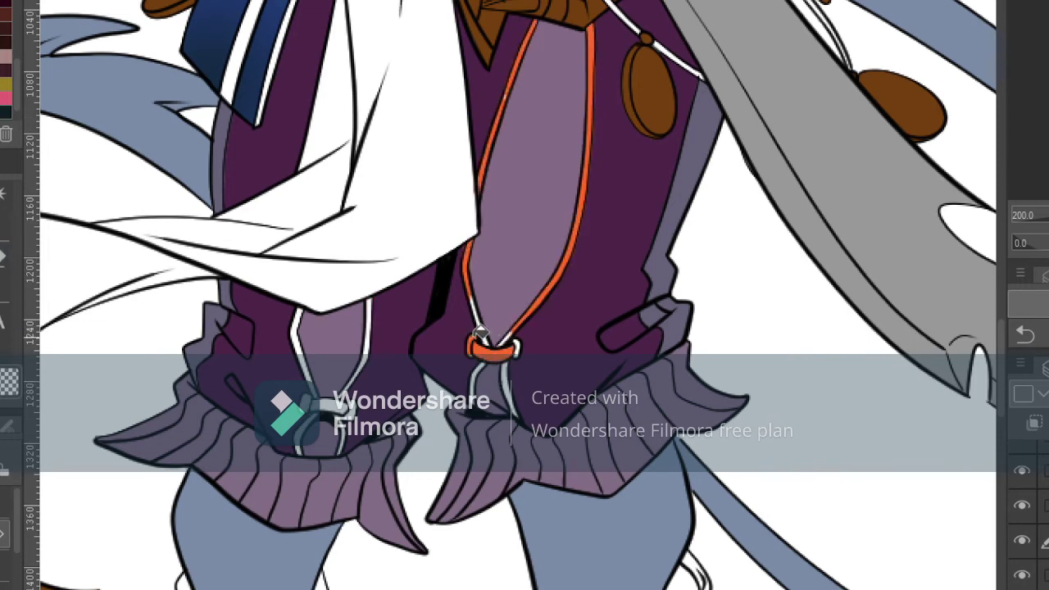
pyautogui.click(515, 348)
pyautogui.click(504, 380)
pyautogui.click(475, 377)
# - Colour the cord trim and toggle on the character's right trouser leg orange and cover the remaining white gaps in both legs' cords
pyautogui.click(366, 326)
pyautogui.click(296, 325)
pyautogui.click(4, 256)
pyautogui.moveTo(372, 300); pyautogui.dragTo(375, 335)
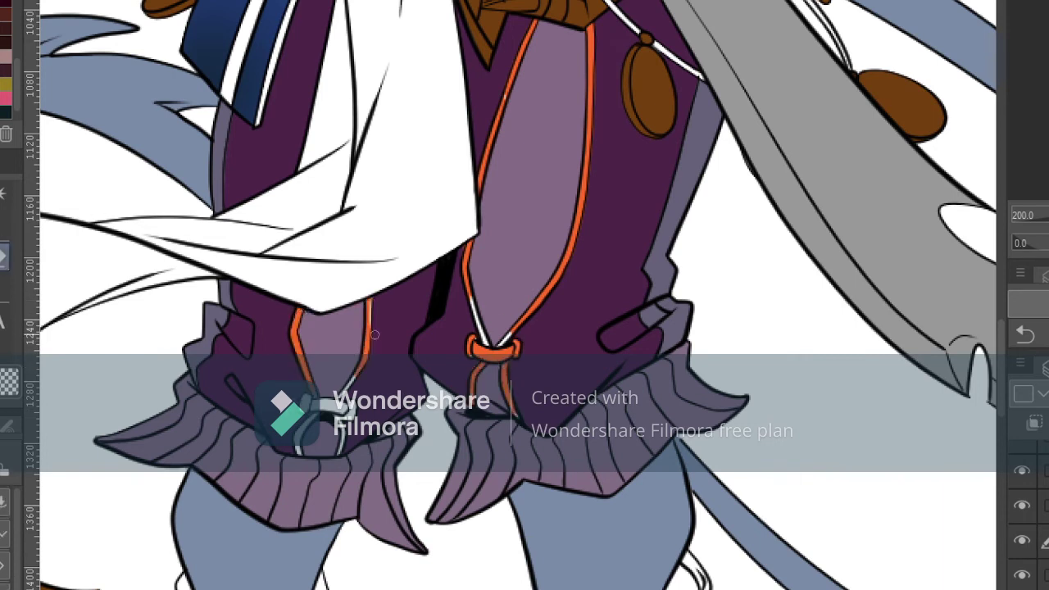
pyautogui.press('g')
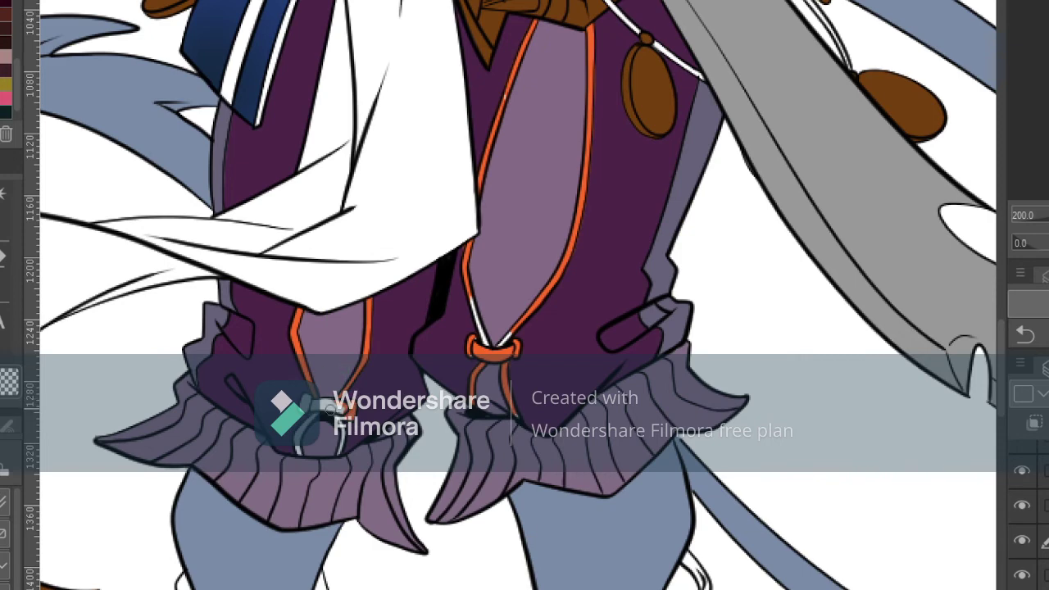
pyautogui.scroll(2, 139, 37)
pyautogui.moveTo(574, 443); pyautogui.dragTo(446, 137)
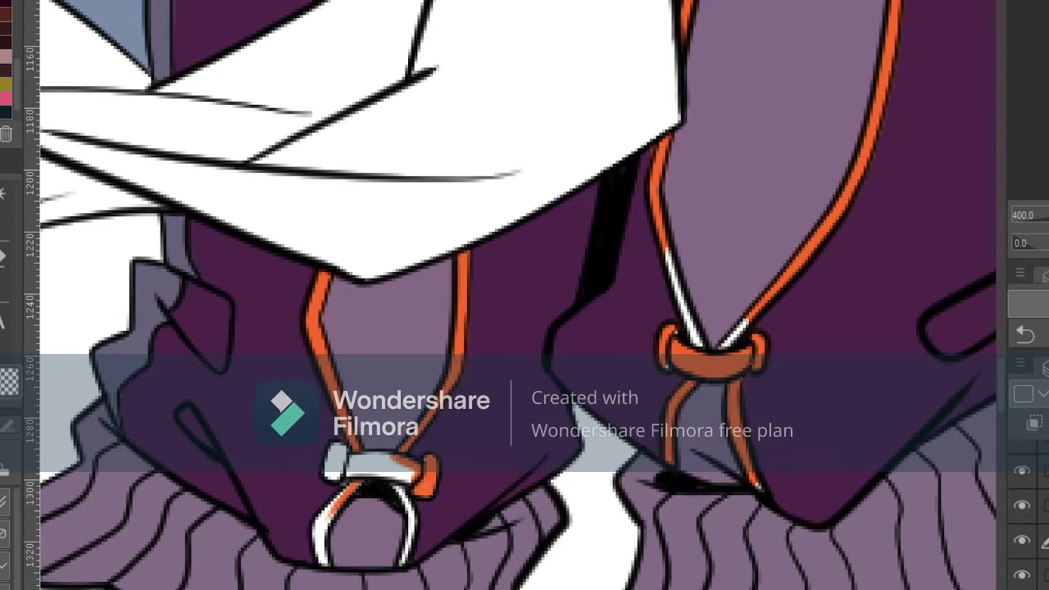
pyautogui.moveTo(666, 249); pyautogui.dragTo(682, 298)
pyautogui.hotkey('ctrl', 'z')
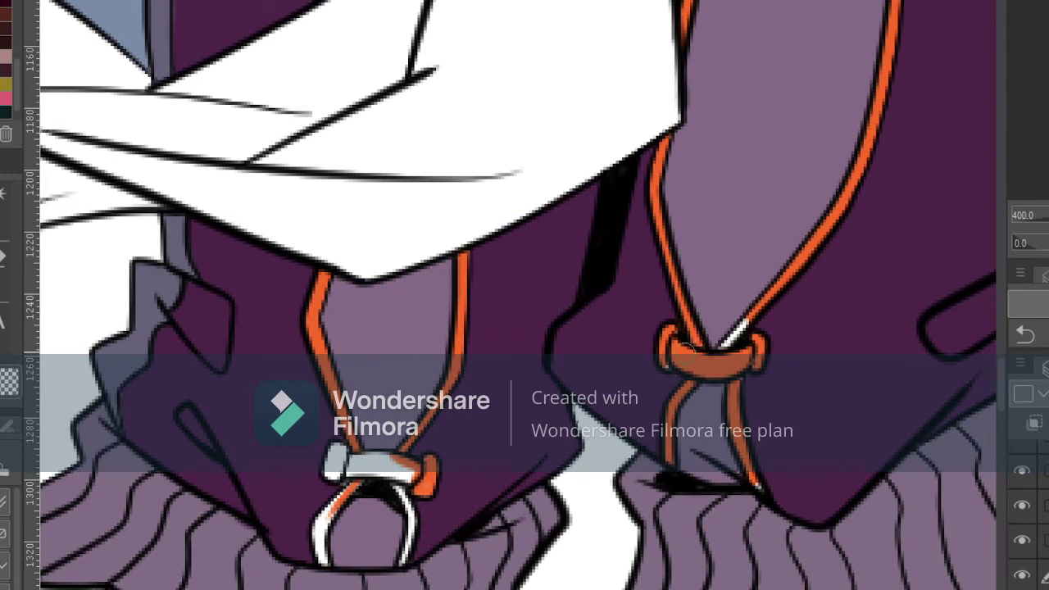
pyautogui.hotkey('ctrl', 'z')
pyautogui.moveTo(404, 461)
pyautogui.mouseDown()
pyautogui.moveTo(333, 452)
pyautogui.moveTo(410, 475)
pyautogui.moveTo(405, 561)
pyautogui.mouseUp()
pyautogui.moveTo(352, 489); pyautogui.dragTo(315, 533)
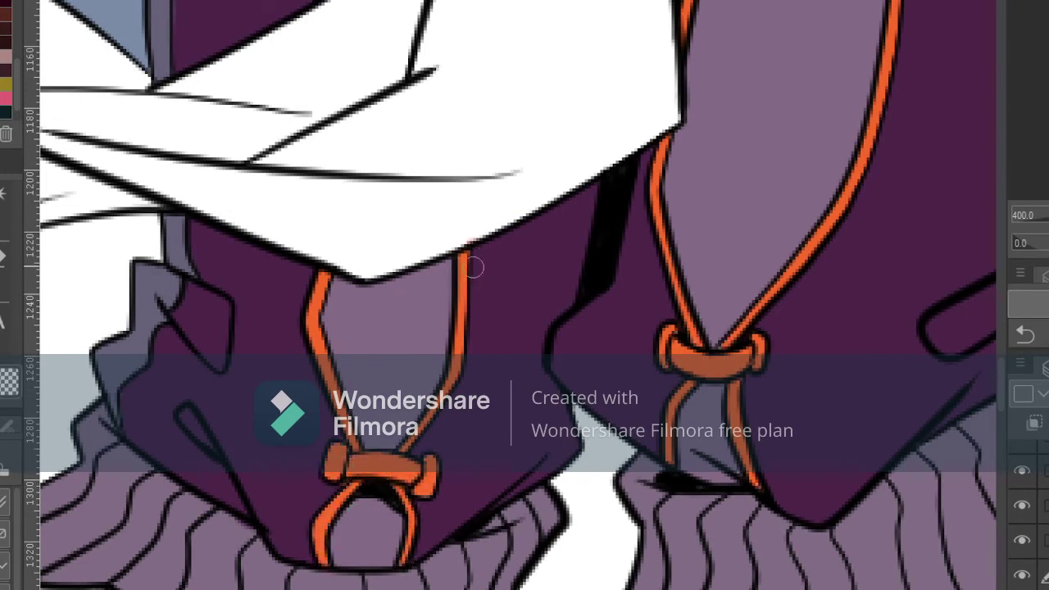
# - Paint the thin cords holding the oval belt pendants orange on both sides of the sword blade
pyautogui.scroll(6, 473, 304)
pyautogui.moveTo(497, 251)
pyautogui.mouseDown()
pyautogui.moveTo(579, 335)
pyautogui.moveTo(703, 422)
pyautogui.mouseUp()
pyautogui.moveTo(738, 344); pyautogui.dragTo(478, 307)
pyautogui.moveTo(564, 143)
pyautogui.mouseDown()
pyautogui.moveTo(706, 301)
pyautogui.moveTo(740, 372)
pyautogui.mouseUp()
pyautogui.hotkey('ctrl', 'z')
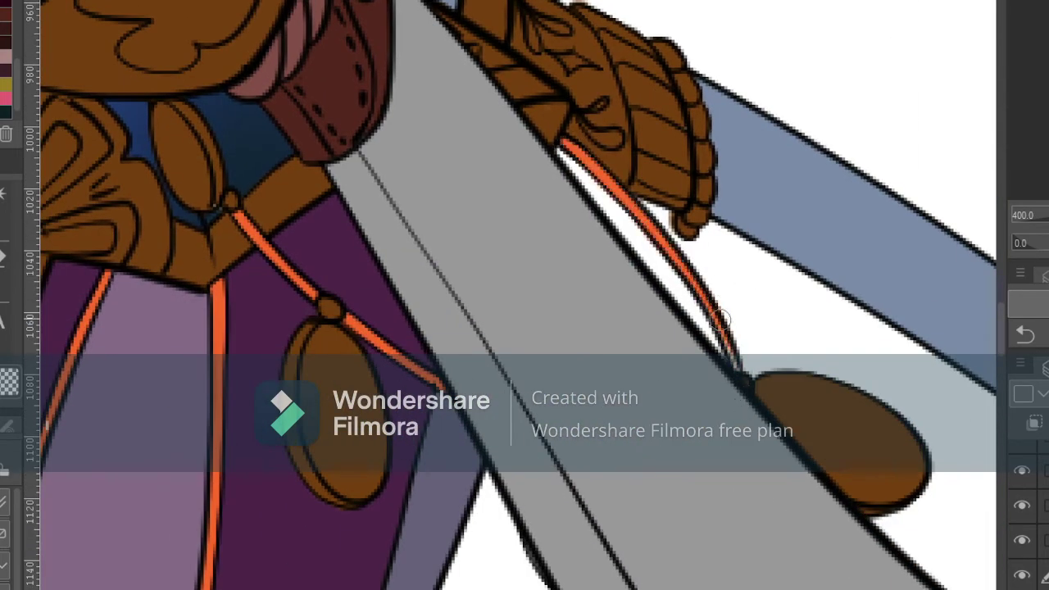
pyautogui.moveTo(698, 284); pyautogui.dragTo(738, 369)
pyautogui.moveTo(489, 396); pyautogui.dragTo(540, 270)
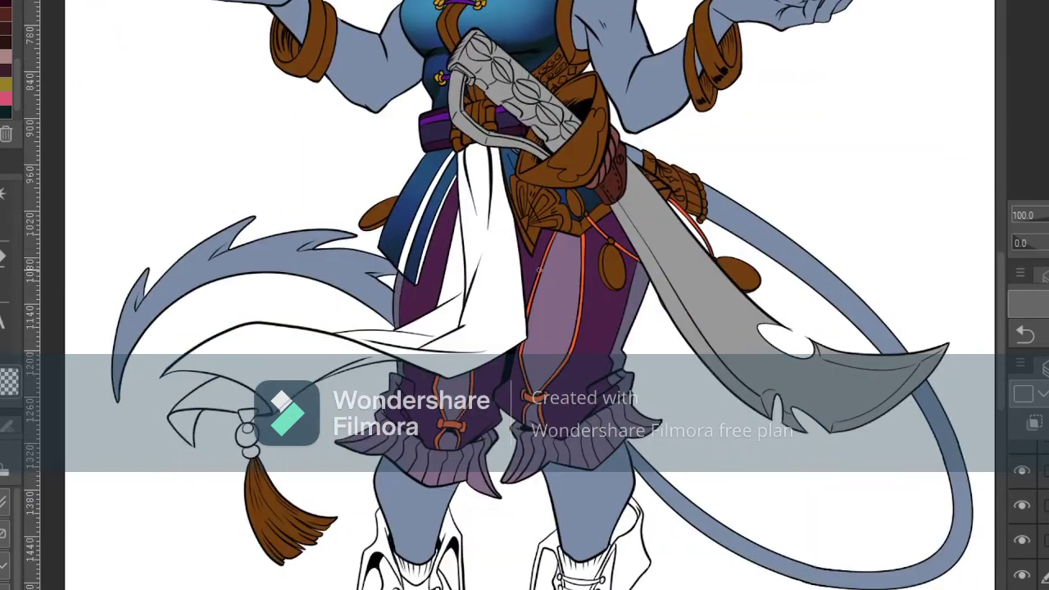
# - Fill all sections of the hanging waist sash, including its flowing end and folded tips, with royal blue
pyautogui.moveTo(525, 164); pyautogui.dragTo(474, 485)
pyautogui.scroll(-3, 1028, 517)
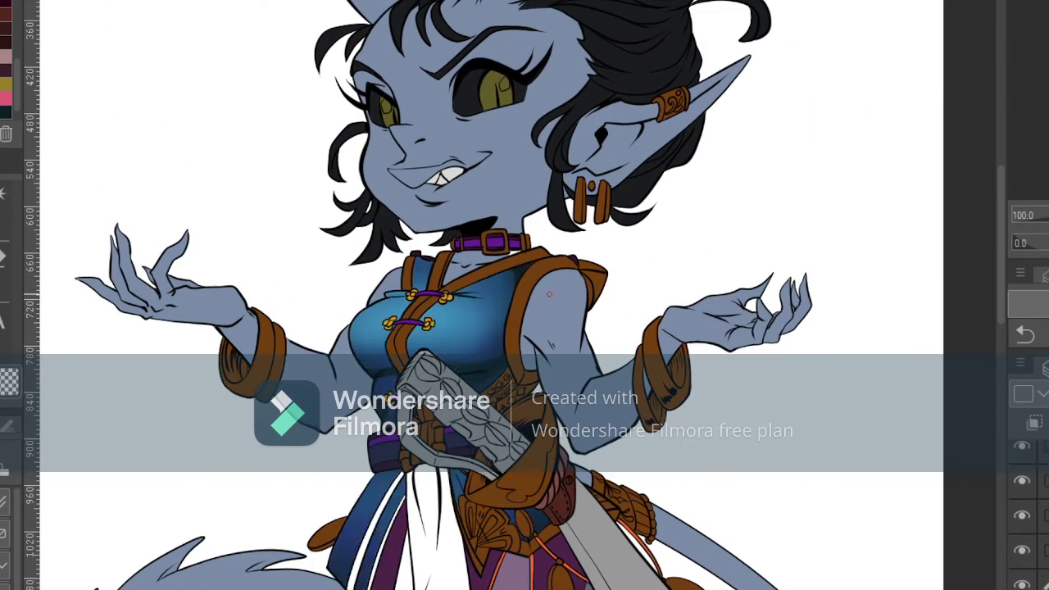
pyautogui.moveTo(533, 232); pyautogui.dragTo(547, 10)
pyautogui.scroll(-1, 433, 574)
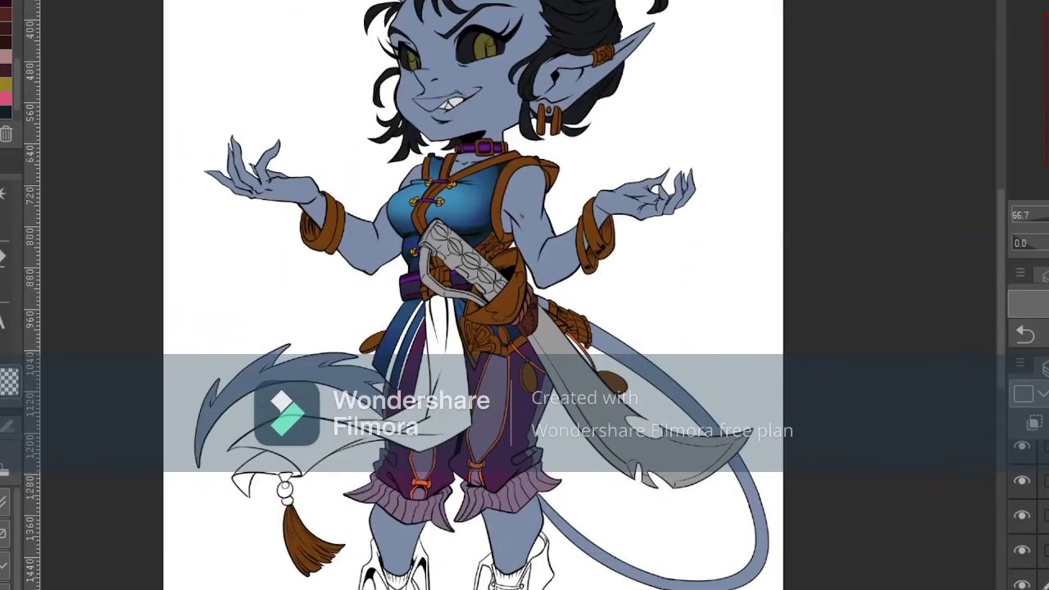
pyautogui.scroll(-1, 1028, 517)
pyautogui.scroll(-1, 5, 92)
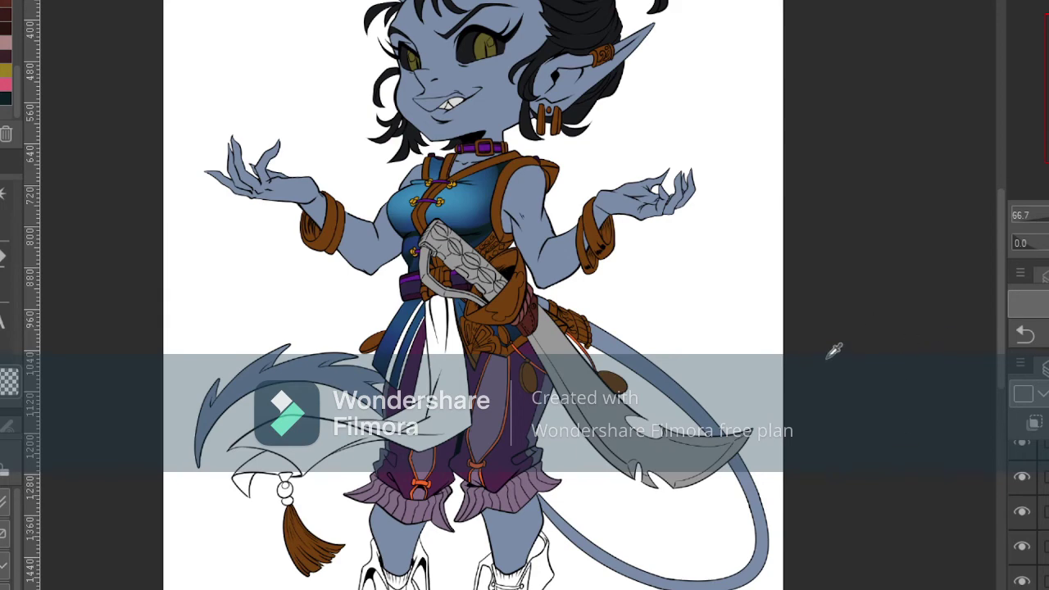
pyautogui.press('g')
pyautogui.click(456, 379)
pyautogui.click(419, 405)
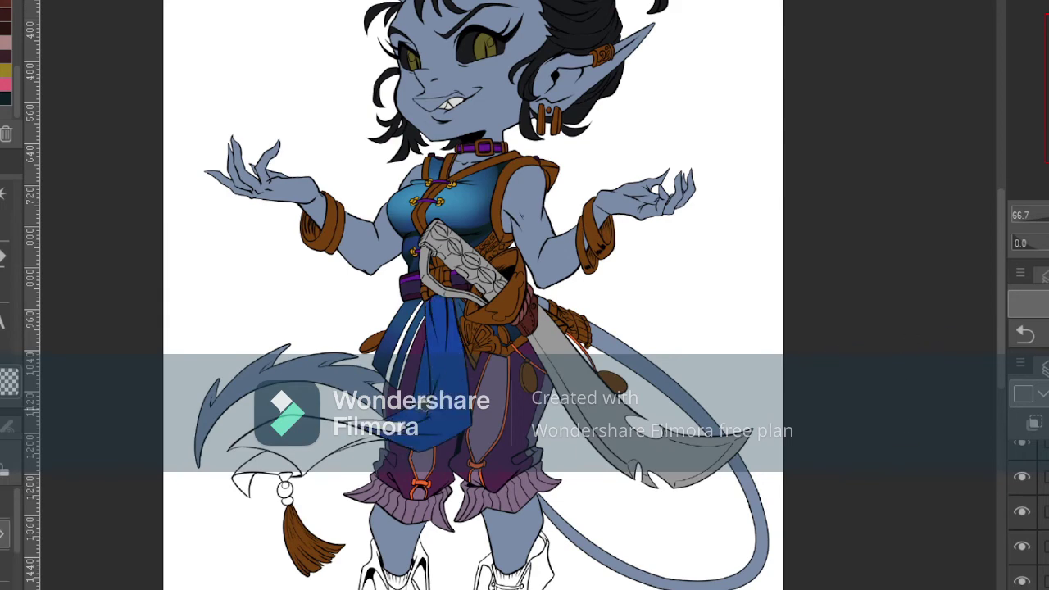
pyautogui.click(385, 426)
pyautogui.click(320, 439)
pyautogui.scroll(2, 258, 521)
pyautogui.click(280, 387)
pyautogui.click(229, 435)
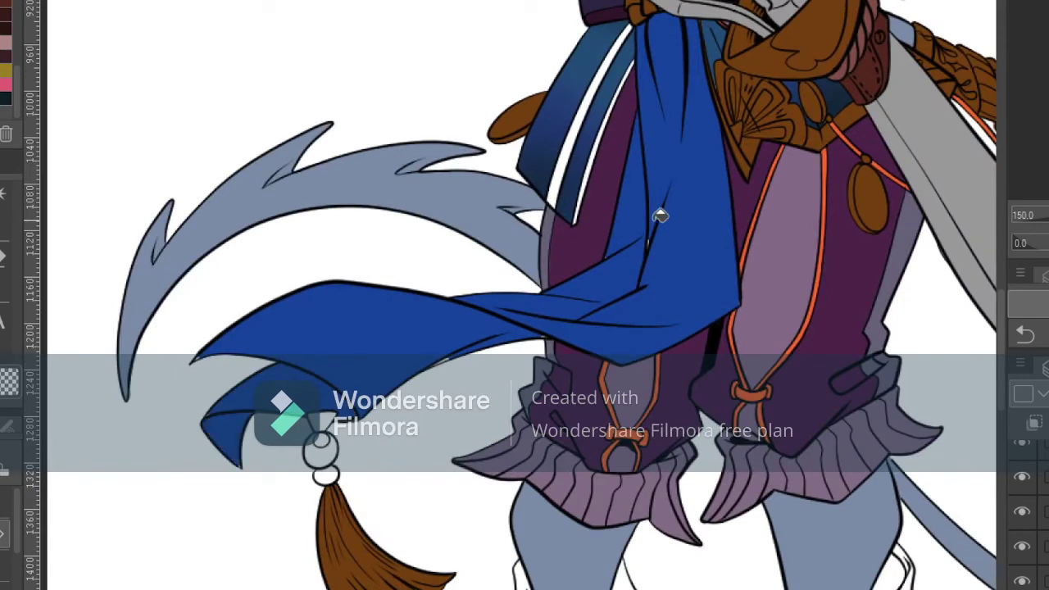
# - Fill the folded underside of the waist sash's flowing tip with a darker navy blue
pyautogui.press('p')
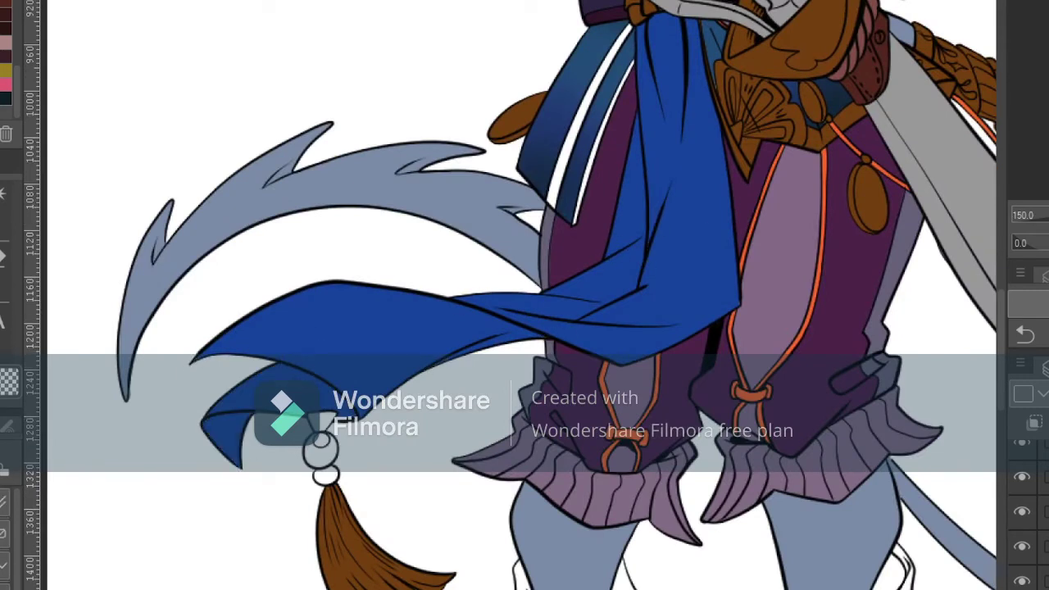
pyautogui.press('g')
pyautogui.click(229, 434)
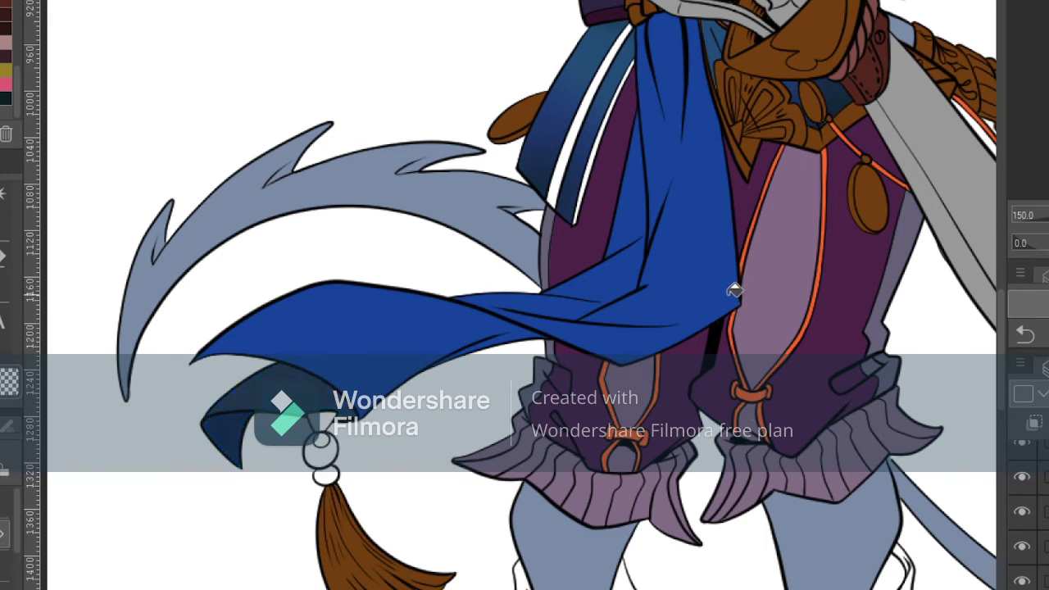
pyautogui.click(326, 374)
pyautogui.hotkey('ctrl', 'z')
pyautogui.hotkey('ctrl', '-')
pyautogui.hotkey('ctrl', '-')
pyautogui.hotkey('ctrl', '-')
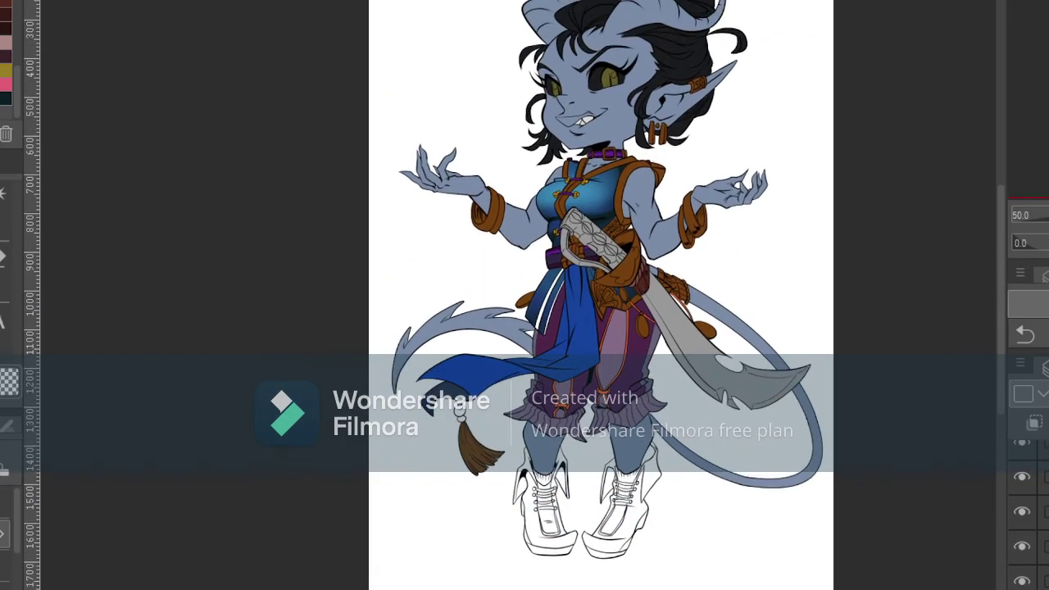
# - Fill the two white trim strips on the vest's hanging tail panel with the same brown as the vest trim
pyautogui.hotkey('ctrl', '+')
pyautogui.hotkey('ctrl', '+')
pyautogui.hotkey('ctrl', '+')
pyautogui.scroll(-3, 1029, 517)
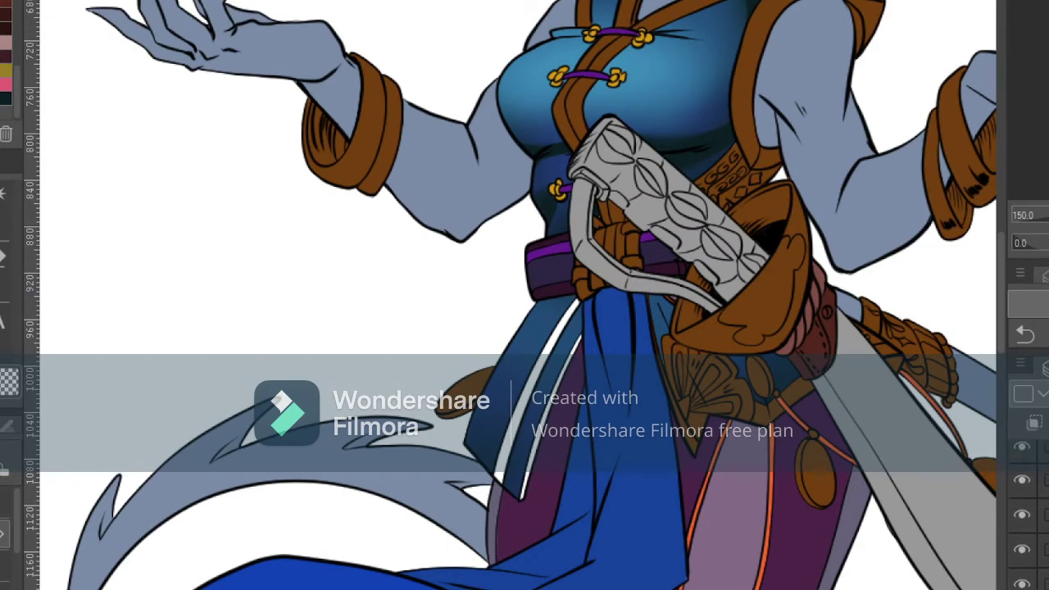
pyautogui.click(1045, 490)
pyautogui.click(541, 365)
pyautogui.click(557, 385)
pyautogui.press('p')
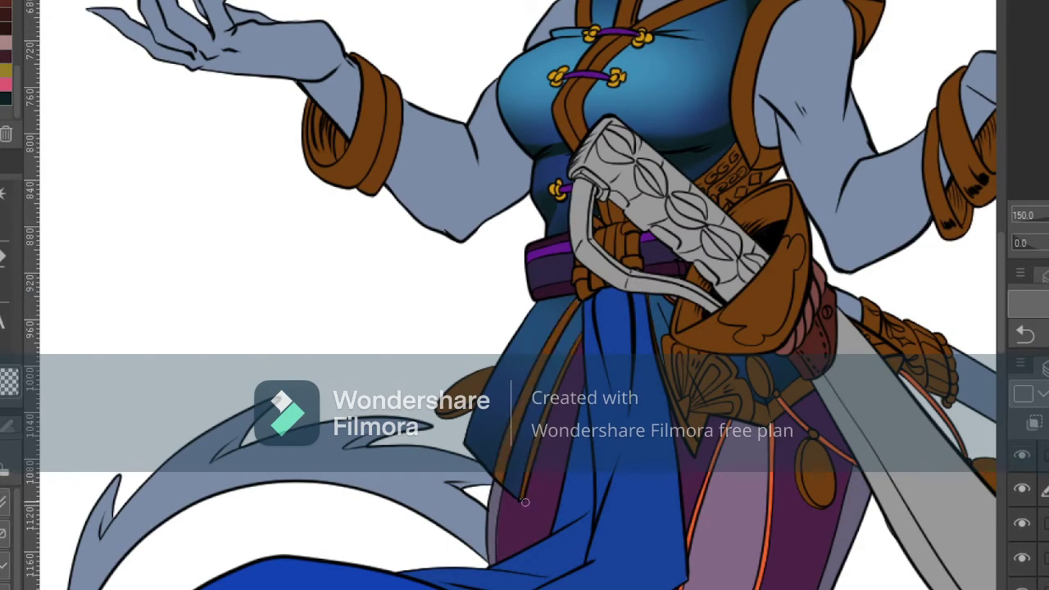
pyautogui.scroll(-5, 525, 295)
pyautogui.scroll(1, 1023, 525)
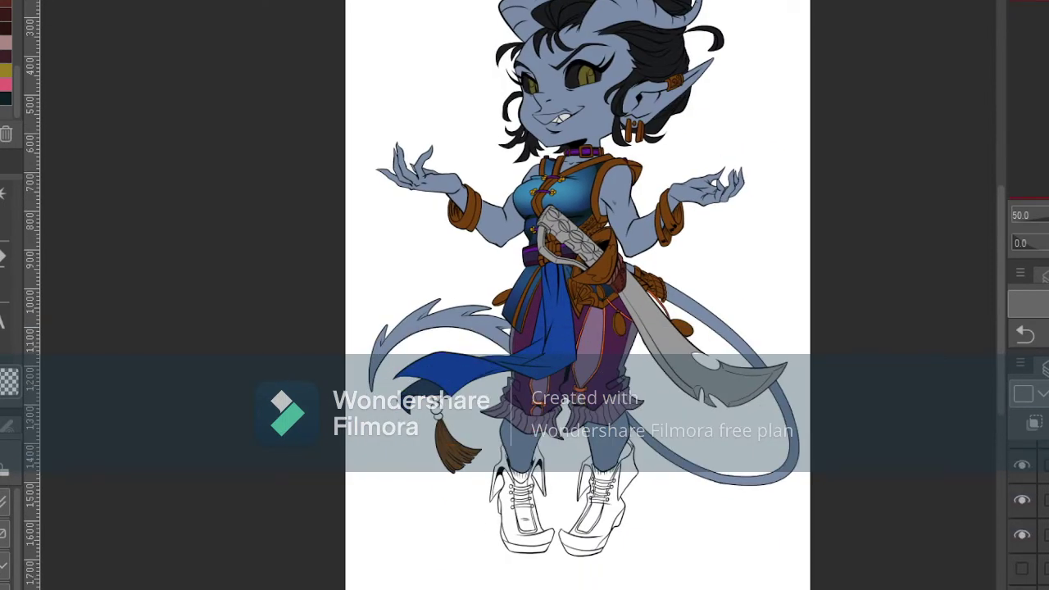
# - Shift the hue of the waist sash from blue to a deep reddish purple
pyautogui.click(1023, 529)
pyautogui.click(1023, 530)
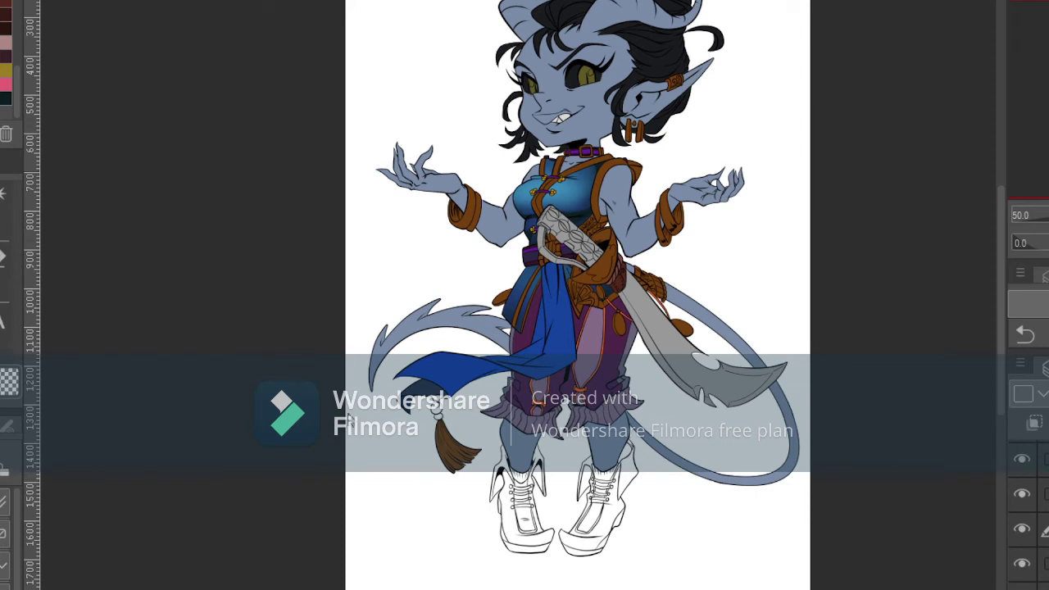
pyautogui.hotkey('ctrl', 'u')
pyautogui.moveTo(932, 35); pyautogui.dragTo(904, 33)
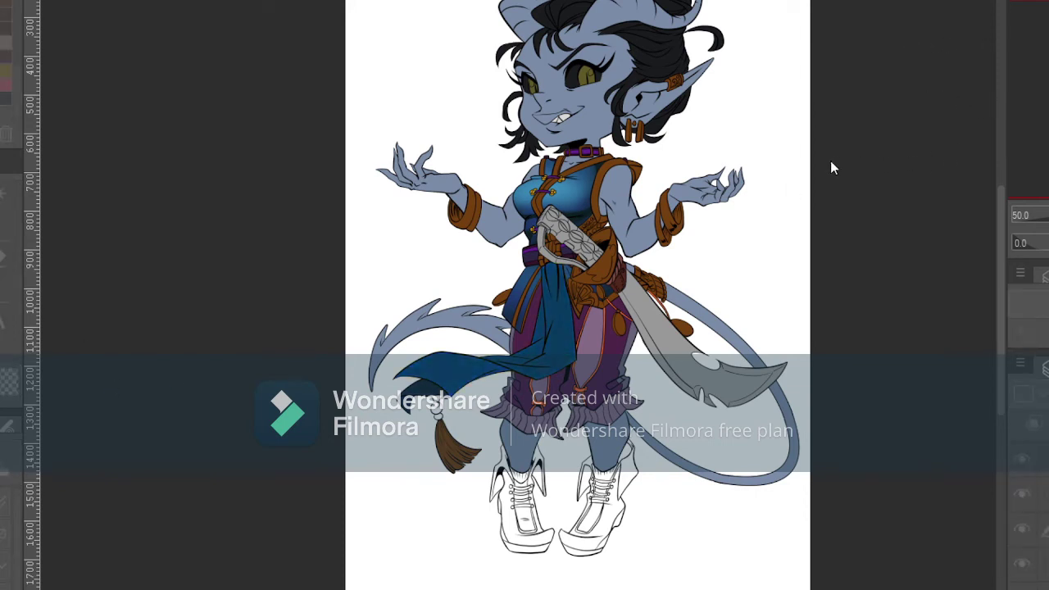
pyautogui.moveTo(906, 33); pyautogui.dragTo(834, 39)
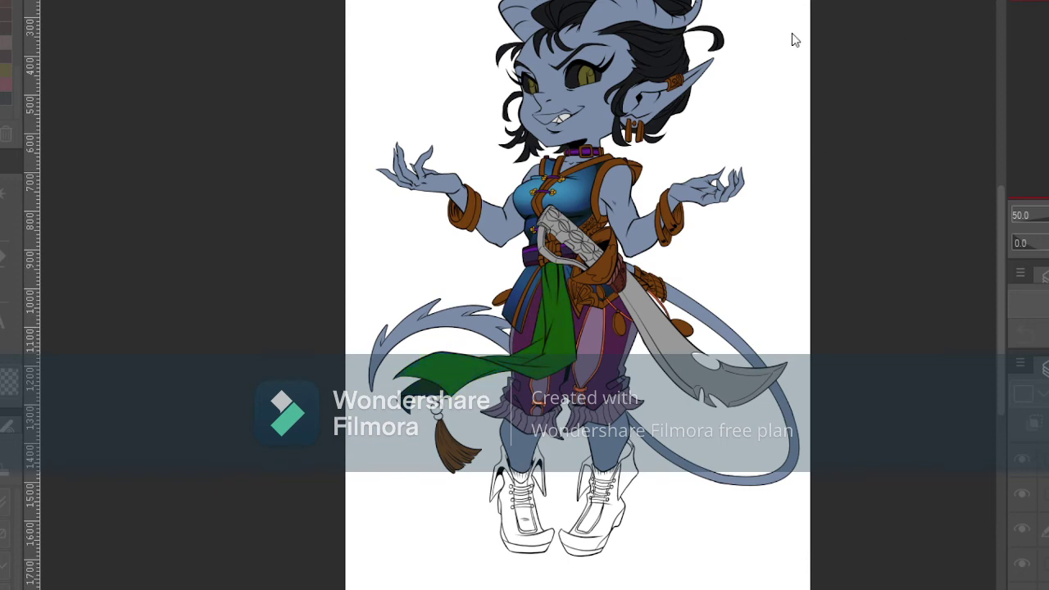
pyautogui.moveTo(896, 47); pyautogui.dragTo(984, 36)
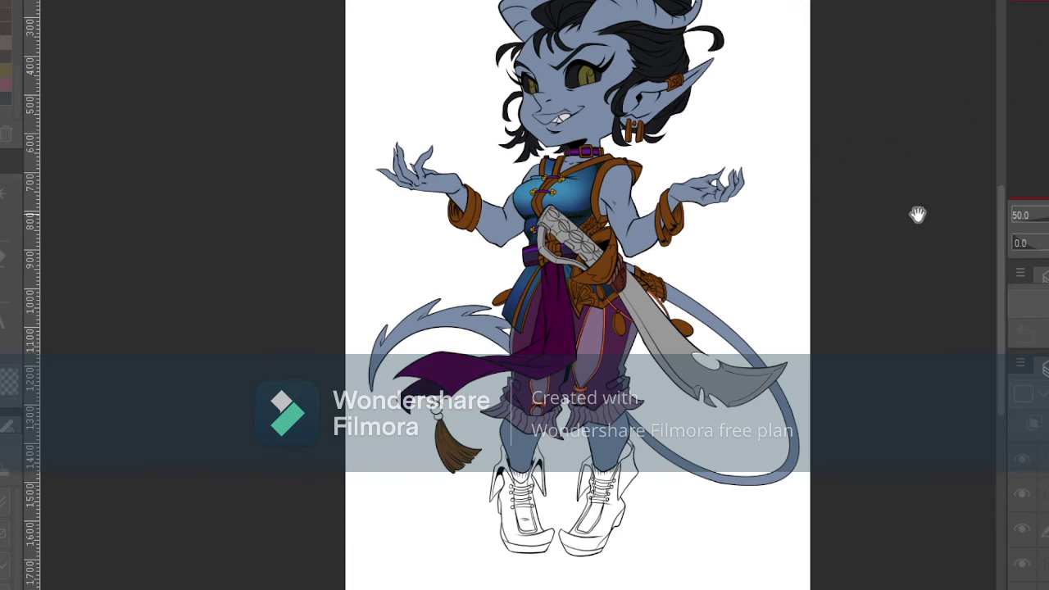
pyautogui.press('Return')
# - Fill the sash tassel's round bead with turquoise green, and its cap and lower knot with brown
pyautogui.moveTo(590, 377)
pyautogui.mouseDown()
pyautogui.moveTo(579, 406)
pyautogui.moveTo(725, 345)
pyautogui.mouseUp()
pyautogui.scroll(3, 724, 346)
pyautogui.moveTo(371, 393); pyautogui.dragTo(664, 198)
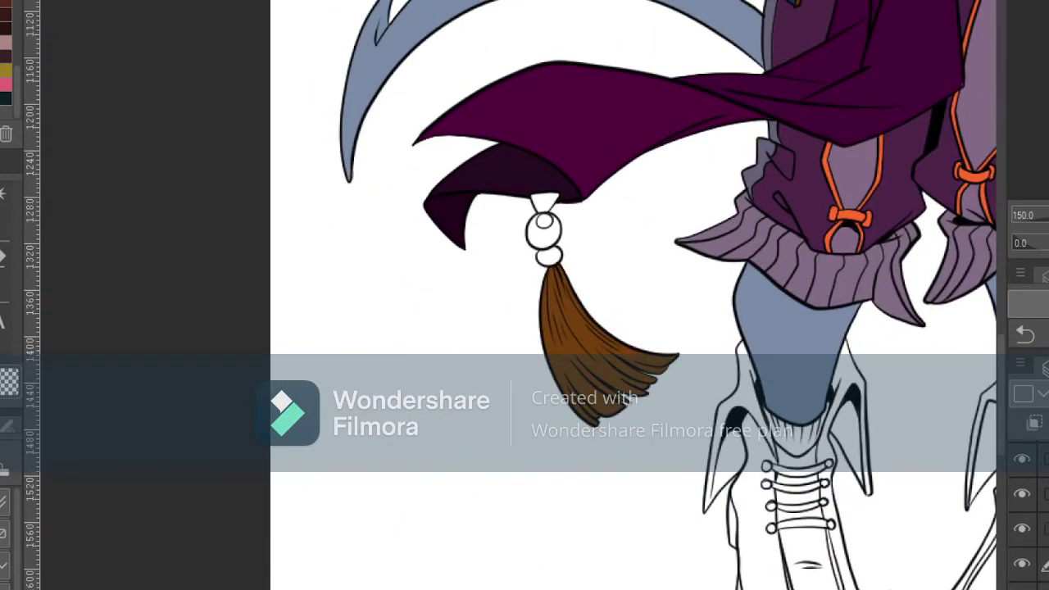
pyautogui.press('g')
pyautogui.click(547, 239)
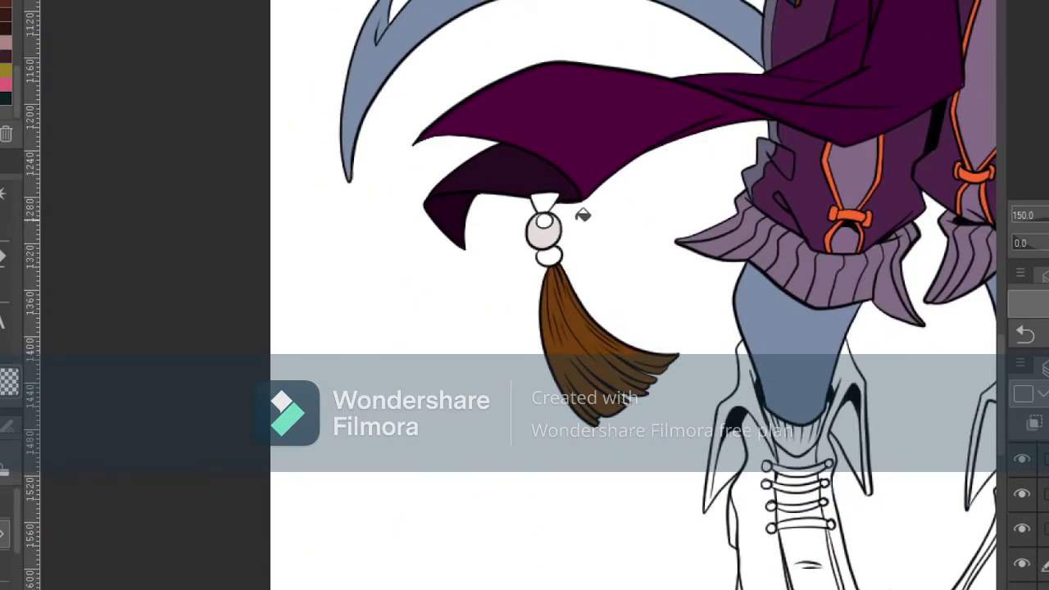
pyautogui.hotkey('ctrl', 'z')
pyautogui.click(548, 231)
pyautogui.click(544, 233)
pyautogui.click(545, 202)
pyautogui.click(551, 256)
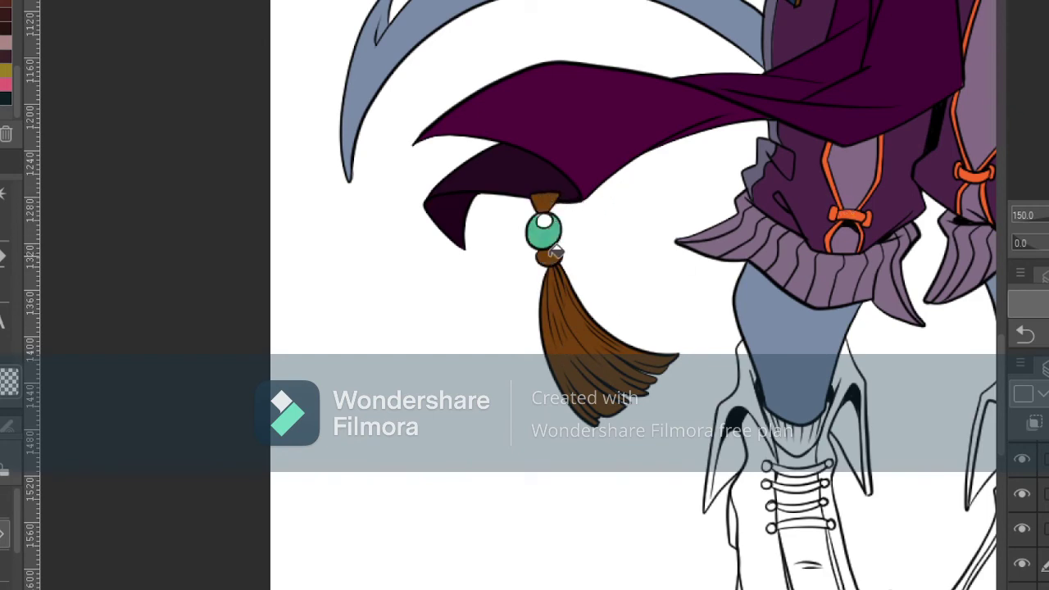
# - Fill the main leather sections of both boots with reddish brown from the saved colour swatches
pyautogui.press('p')
pyautogui.scroll(-2, 610, 171)
pyautogui.moveTo(610, 170); pyautogui.dragTo(429, 245)
pyautogui.hotkey('ctrl', '+')
pyautogui.moveTo(519, 270); pyautogui.dragTo(468, 129)
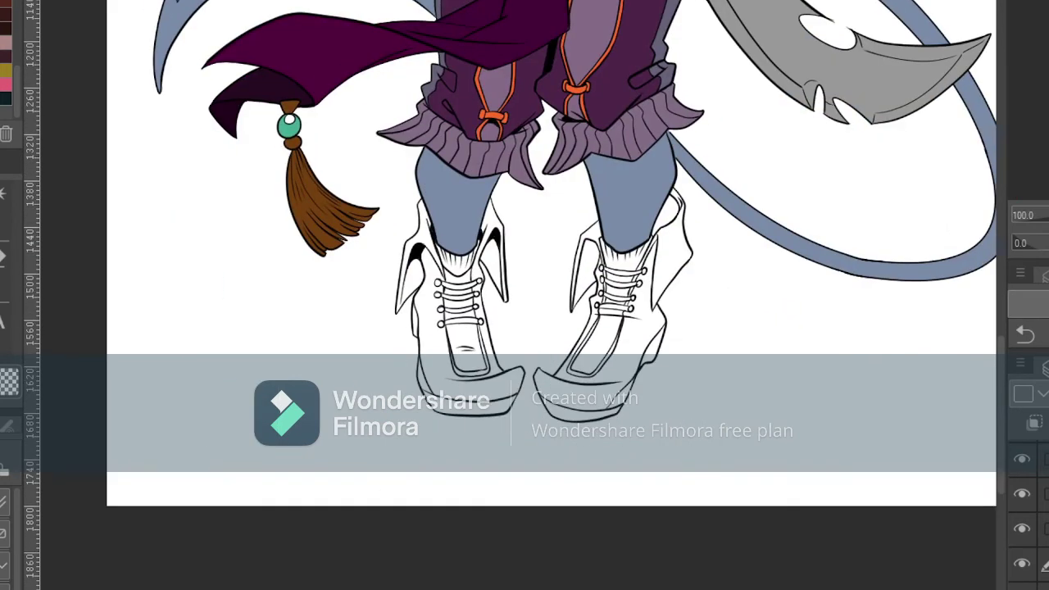
pyautogui.moveTo(18, 85); pyautogui.dragTo(25, 47)
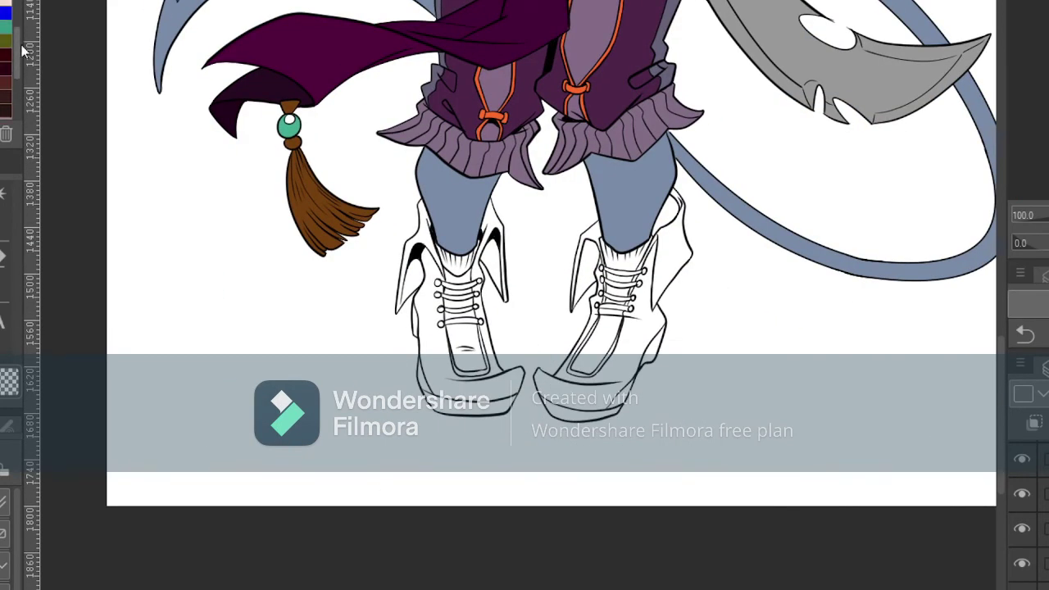
pyautogui.click(9, 81)
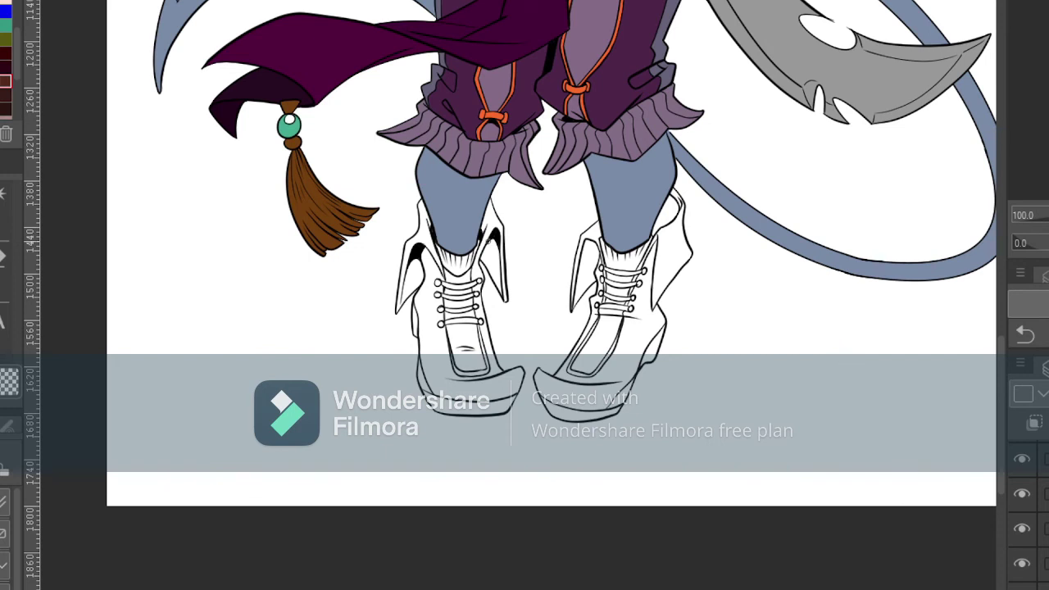
pyautogui.press('g')
pyautogui.click(495, 248)
pyautogui.click(433, 262)
pyautogui.click(411, 277)
pyautogui.click(484, 309)
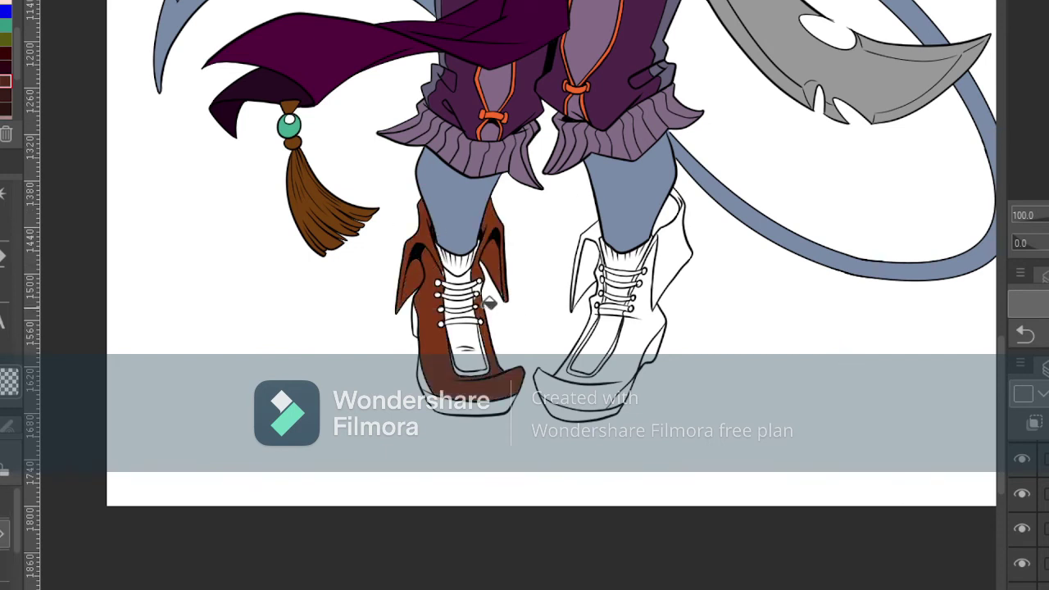
pyautogui.click(660, 254)
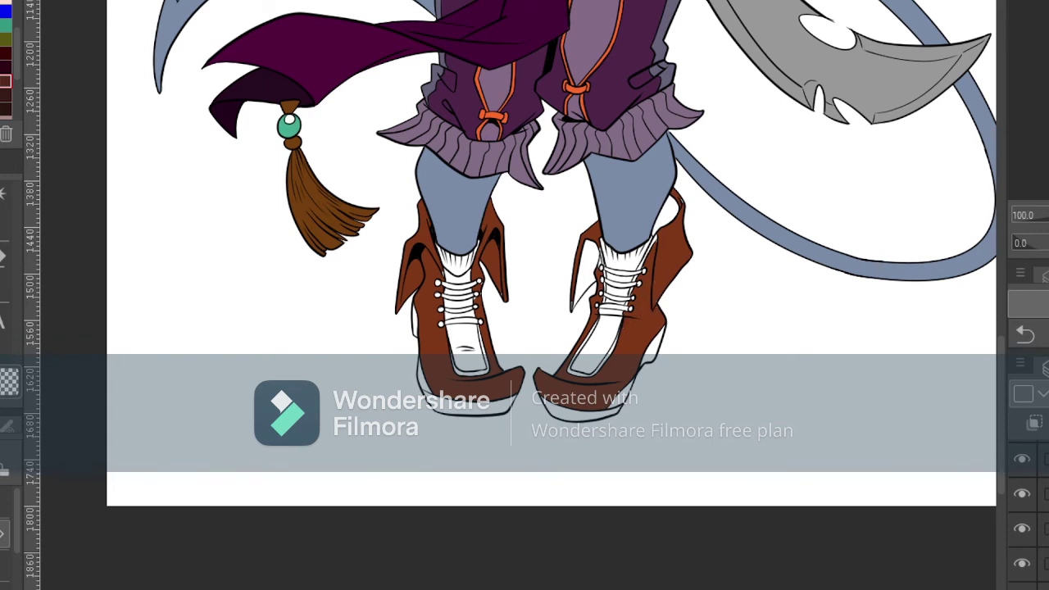
# - Fill the tongues, the gaps between the laces and the gathered ankle tops of both boots with a darker brown
pyautogui.click(466, 338)
pyautogui.click(466, 316)
pyautogui.click(467, 305)
pyautogui.click(466, 290)
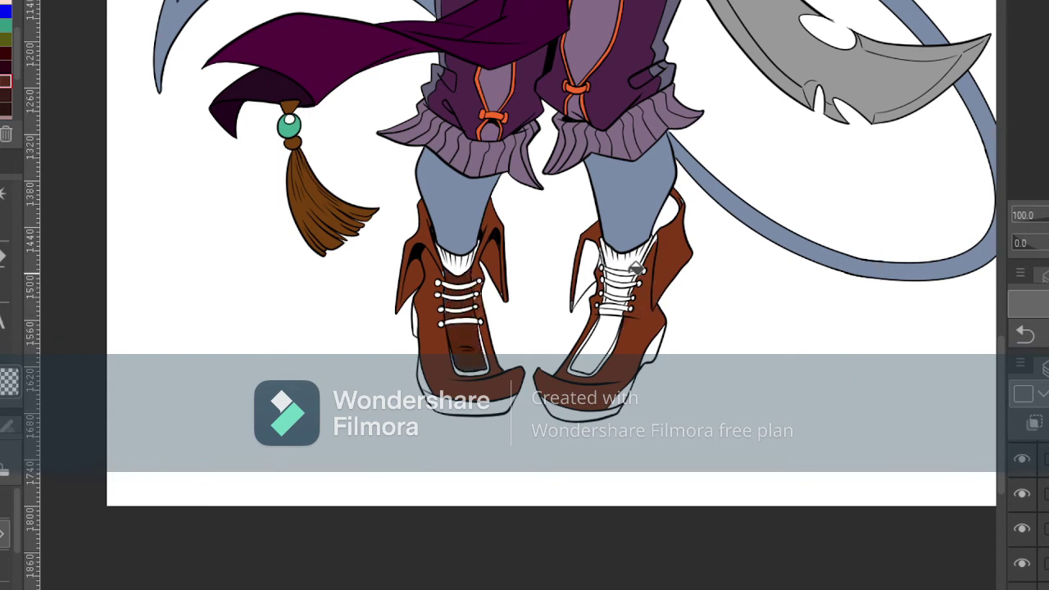
pyautogui.click(628, 276)
pyautogui.click(638, 260)
pyautogui.click(461, 260)
pyautogui.click(627, 291)
pyautogui.click(615, 318)
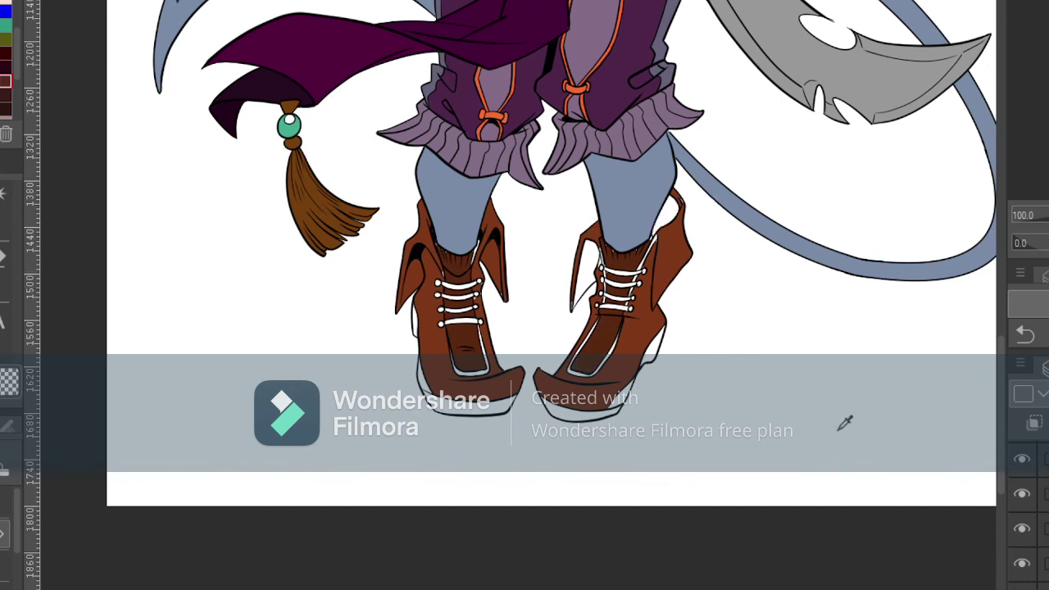
# - Fill the soles and heels of both boots and the inner collar of the character's left boot with very dark brown
pyautogui.click(673, 210)
pyautogui.click(654, 344)
pyautogui.click(623, 402)
pyautogui.click(471, 402)
pyautogui.click(427, 373)
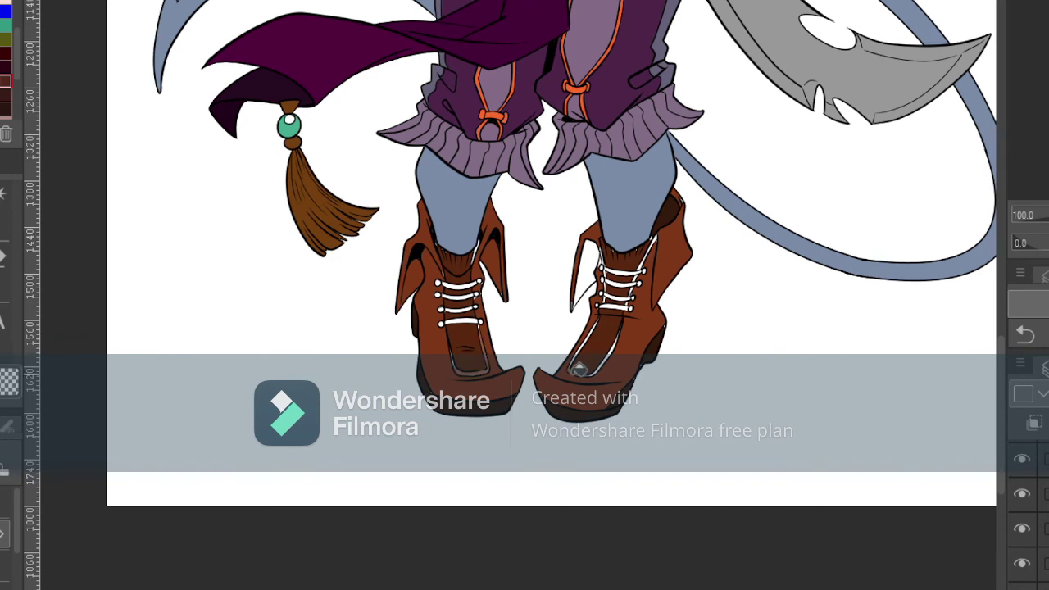
# - Fill the laces and tongue borders of both boots with light brown and the undersides of their flaps with very dark brown
pyautogui.click(625, 283)
pyautogui.click(629, 271)
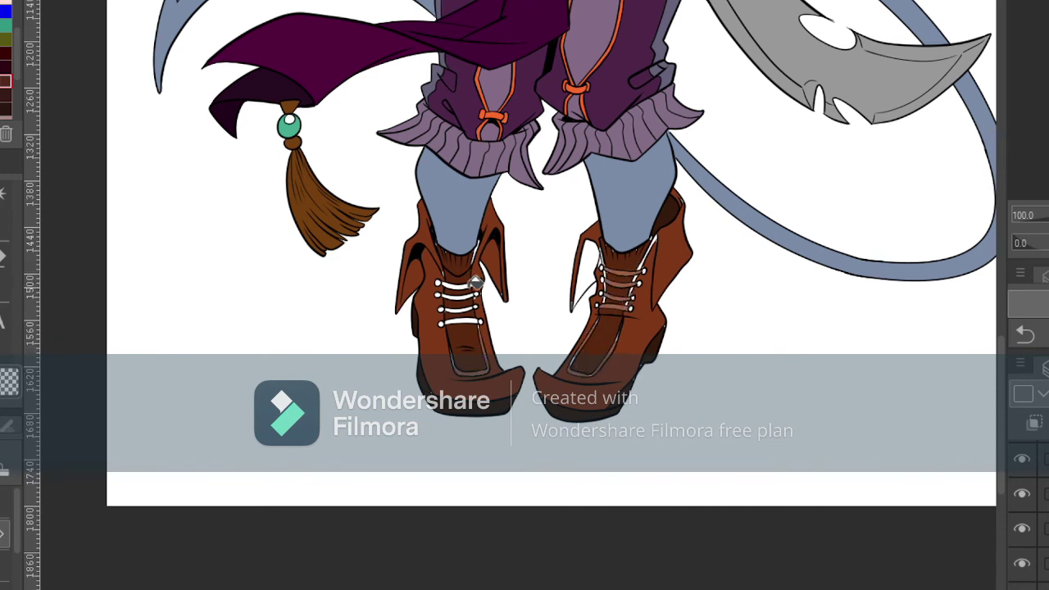
pyautogui.click(470, 284)
pyautogui.click(470, 297)
pyautogui.click(469, 309)
pyautogui.click(473, 322)
pyautogui.click(412, 279)
pyautogui.click(493, 259)
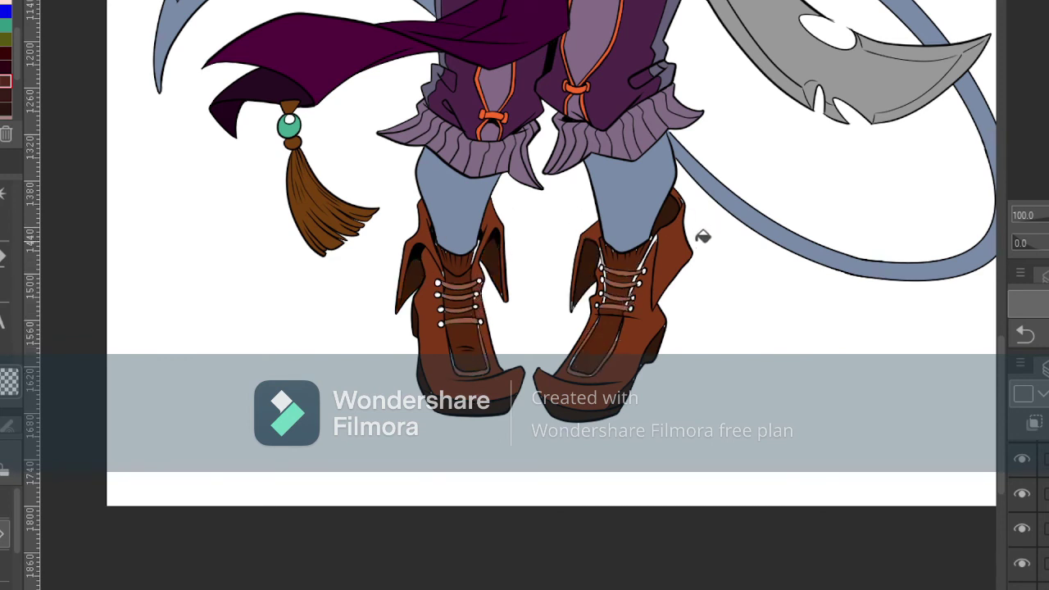
# - Paint over the white gaps along the collar, flaps and tongue edges of the character's left boot with matching browns
pyautogui.scroll(5, 705, 235)
pyautogui.press('p')
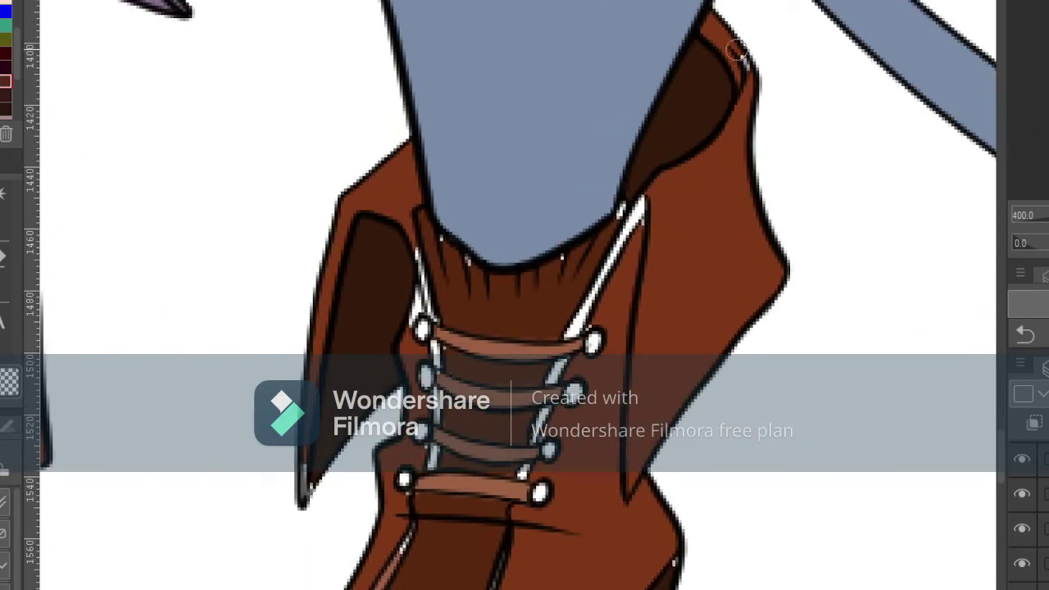
pyautogui.moveTo(740, 54); pyautogui.dragTo(748, 59)
pyautogui.moveTo(646, 227)
pyautogui.mouseDown()
pyautogui.moveTo(588, 330)
pyautogui.moveTo(612, 294)
pyautogui.moveTo(593, 325)
pyautogui.mouseUp()
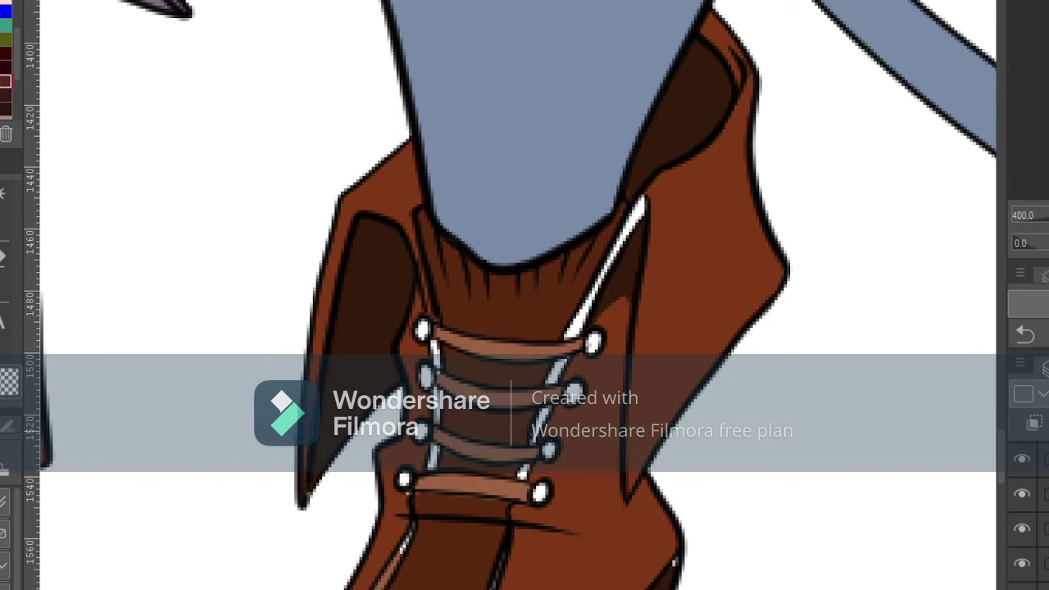
pyautogui.moveTo(646, 195); pyautogui.dragTo(583, 324)
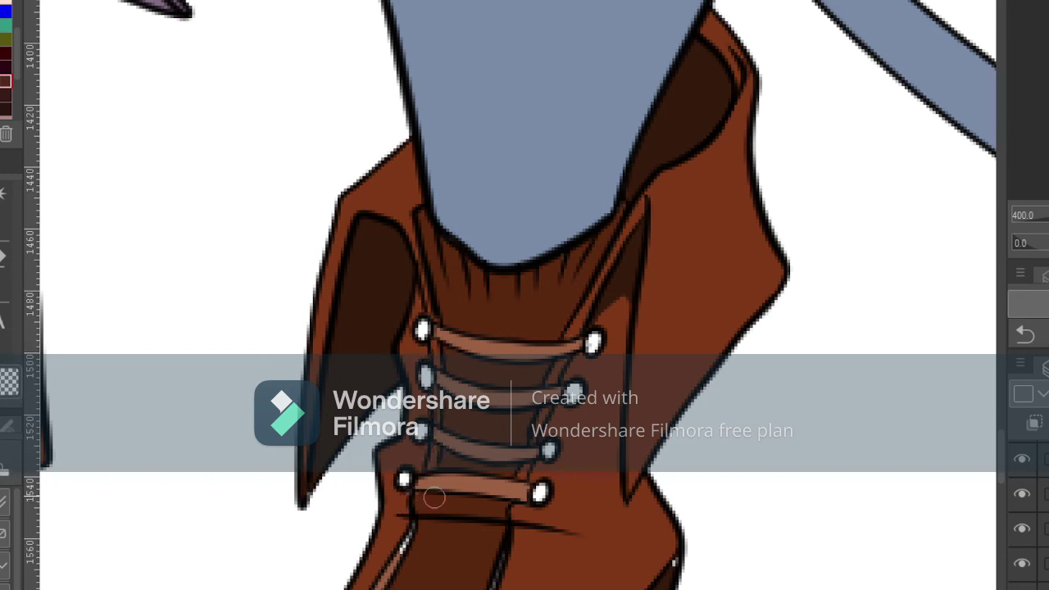
pyautogui.scroll(-5, 515, 497)
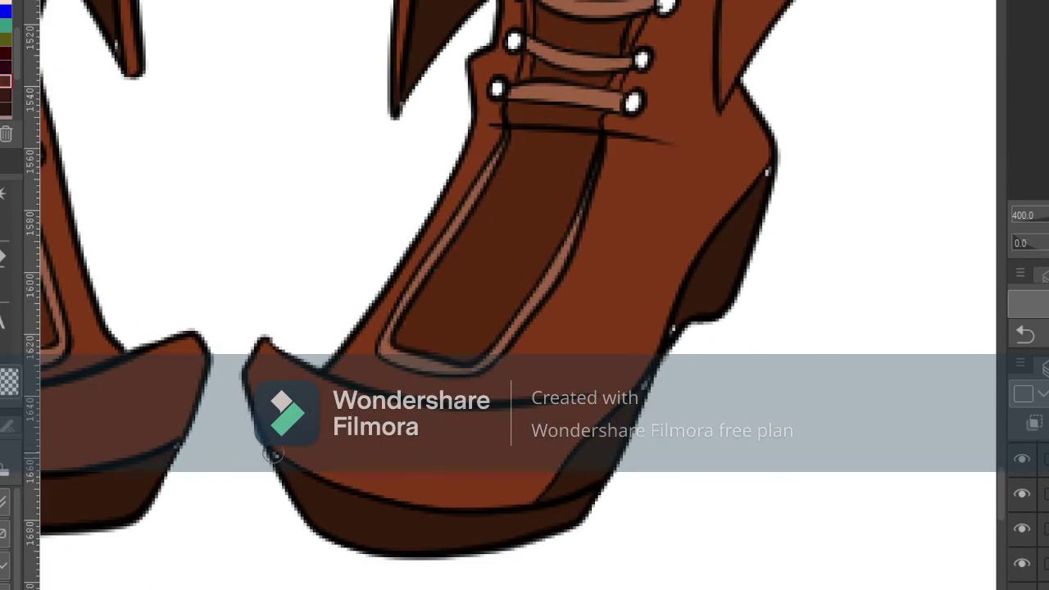
pyautogui.scroll(5, 606, 373)
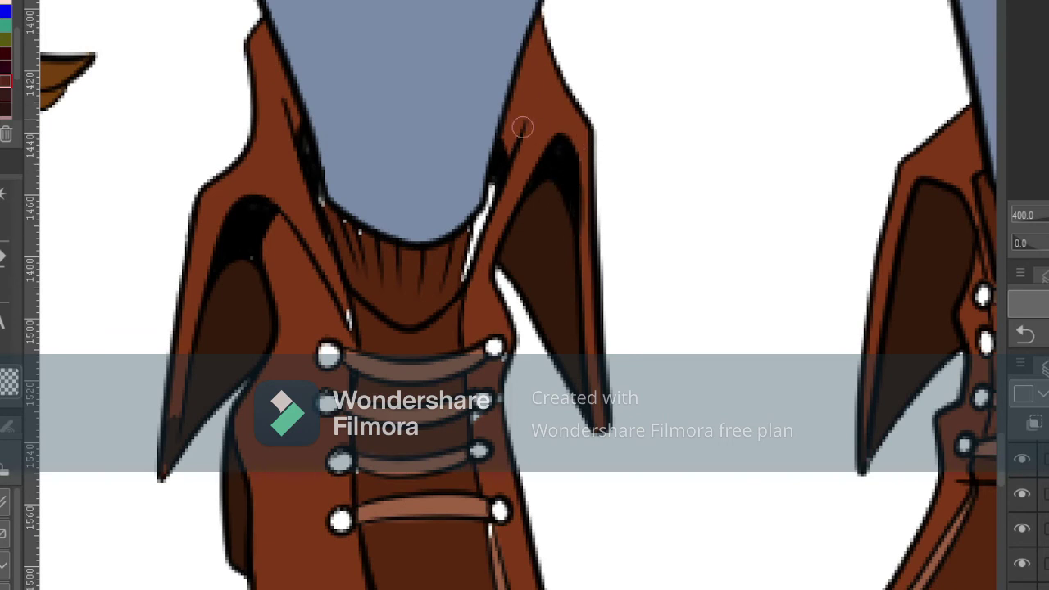
# - Paint the inner collar of the character's right boot dark brown and cover its remaining white gaps with matching browns
pyautogui.moveTo(509, 159)
pyautogui.mouseDown()
pyautogui.moveTo(531, 63)
pyautogui.moveTo(492, 195)
pyautogui.mouseUp()
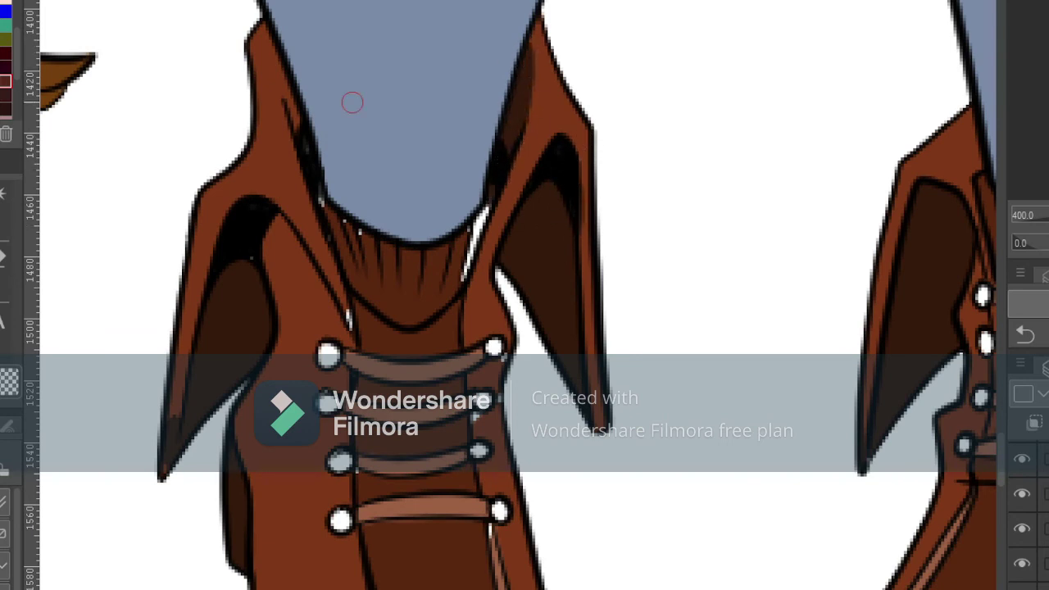
pyautogui.moveTo(299, 122)
pyautogui.mouseDown()
pyautogui.moveTo(272, 49)
pyautogui.moveTo(317, 188)
pyautogui.mouseUp()
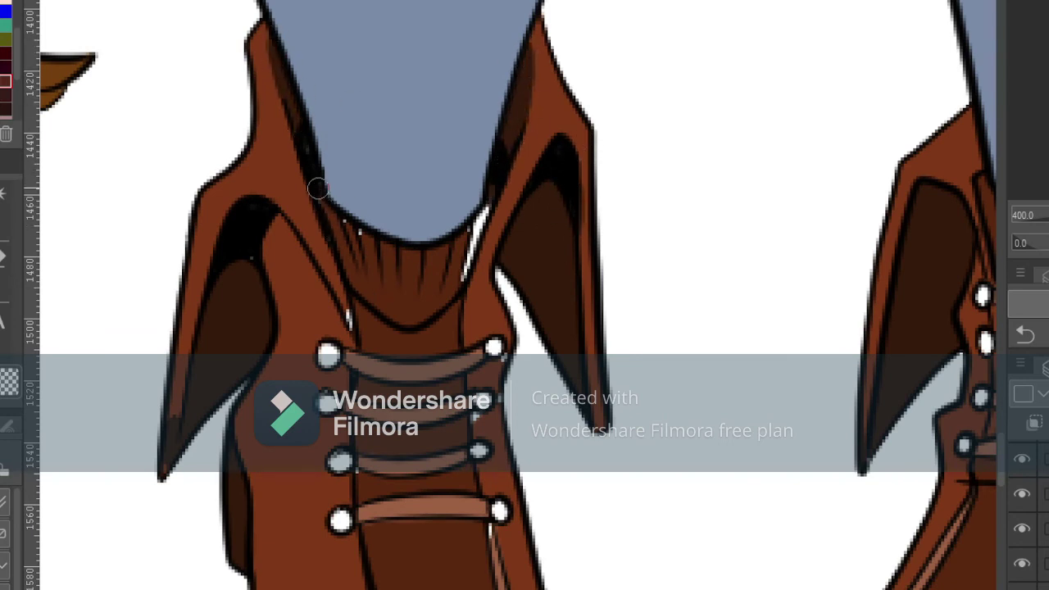
pyautogui.click(359, 234)
pyautogui.moveTo(464, 280)
pyautogui.mouseDown()
pyautogui.moveTo(468, 235)
pyautogui.moveTo(481, 235)
pyautogui.mouseUp()
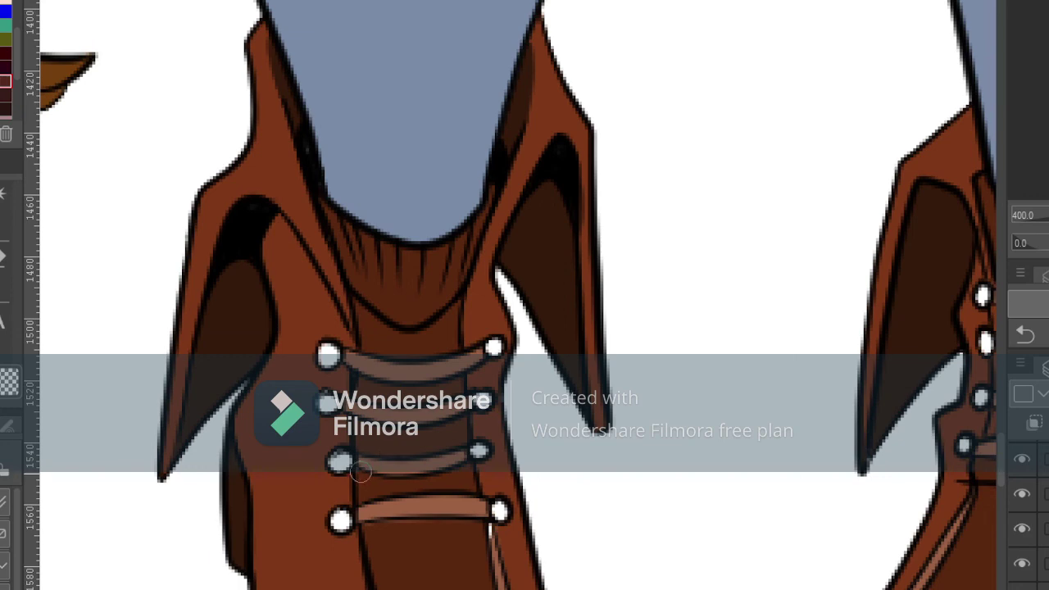
pyautogui.moveTo(770, 440); pyautogui.dragTo(807, 198)
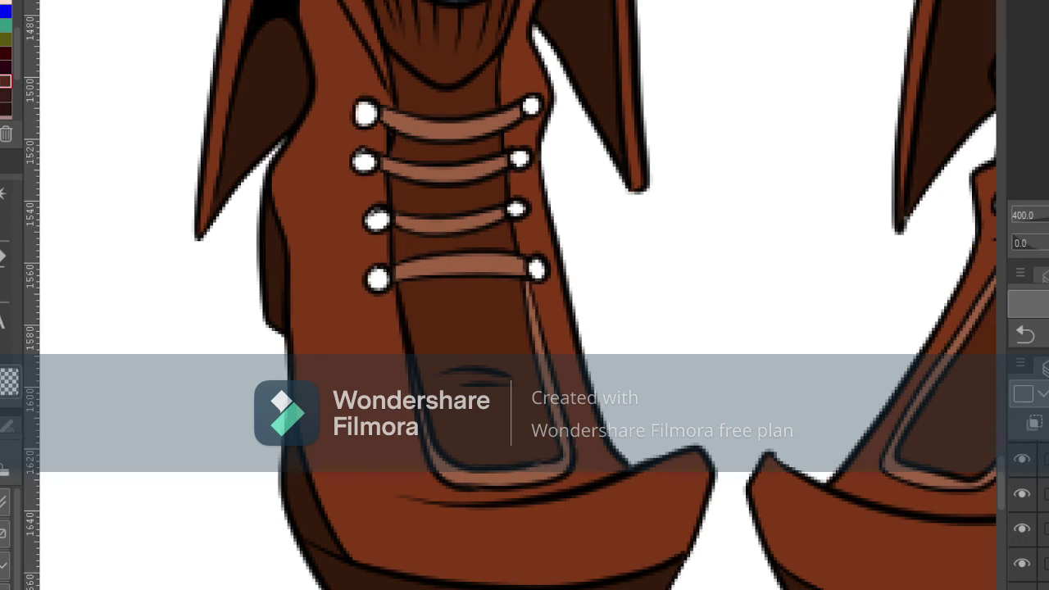
# - Paint all eight lace eyelets on the character's left boot dark purple
pyautogui.scroll(-1, 681, 560)
pyautogui.scroll(1, 906, 504)
pyautogui.scroll(-1, 905, 492)
pyautogui.scroll(2, 938, 370)
pyautogui.hscroll(2, 518, 295)
pyautogui.moveTo(18, 72); pyautogui.dragTo(17, 119)
pyautogui.click(783, 131)
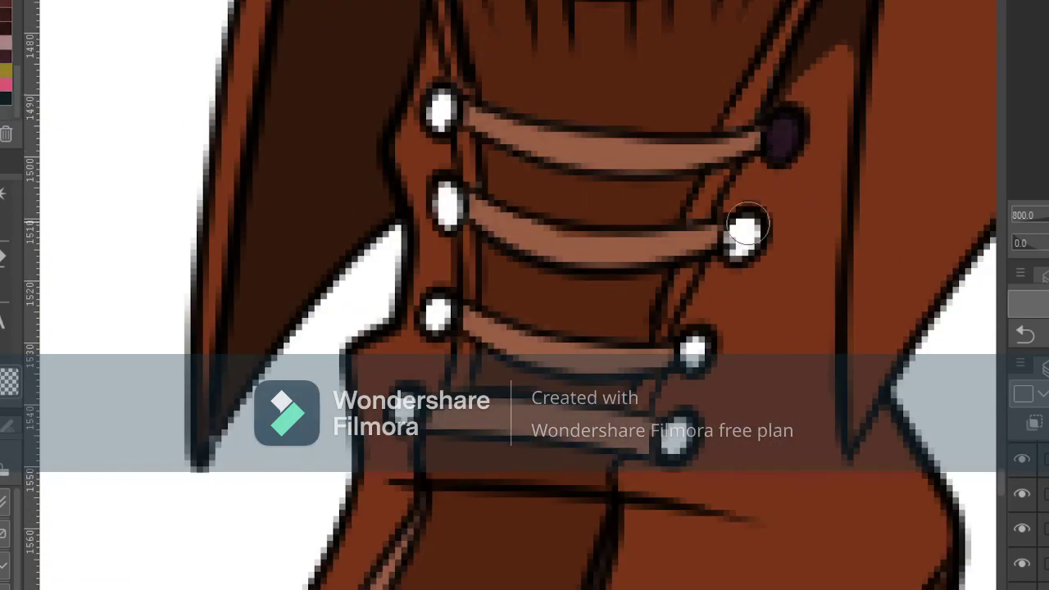
pyautogui.click(743, 234)
pyautogui.click(694, 351)
pyautogui.click(674, 443)
pyautogui.click(410, 401)
pyautogui.click(437, 316)
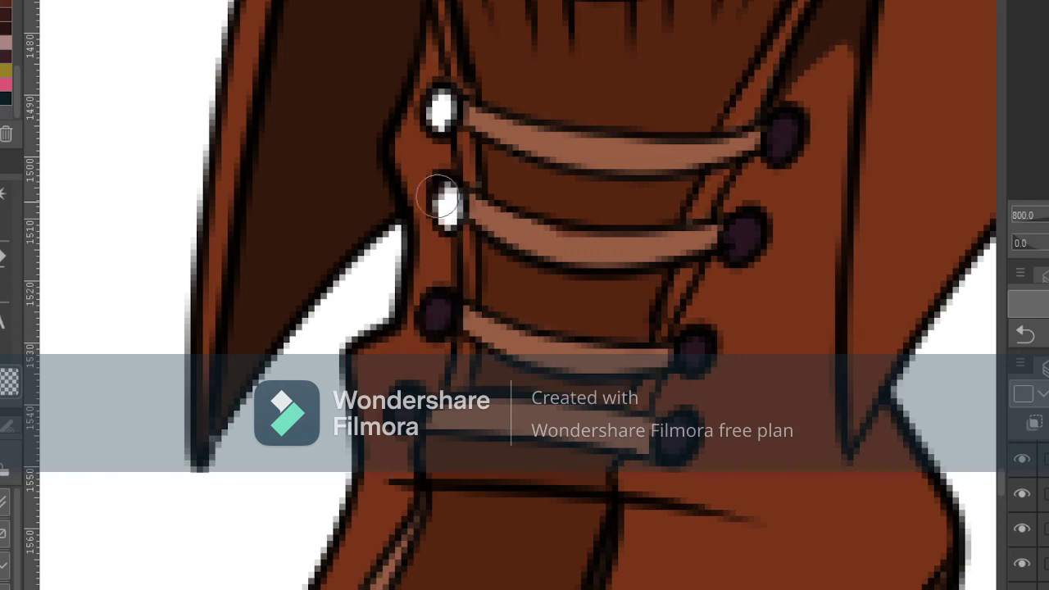
pyautogui.click(447, 201)
pyautogui.click(442, 110)
# - Paint all eight lace eyelets on the character's right boot in the same dark purple
pyautogui.moveTo(270, 238); pyautogui.dragTo(868, 156)
pyautogui.moveTo(148, 156); pyautogui.dragTo(780, 161)
pyautogui.click(697, 141)
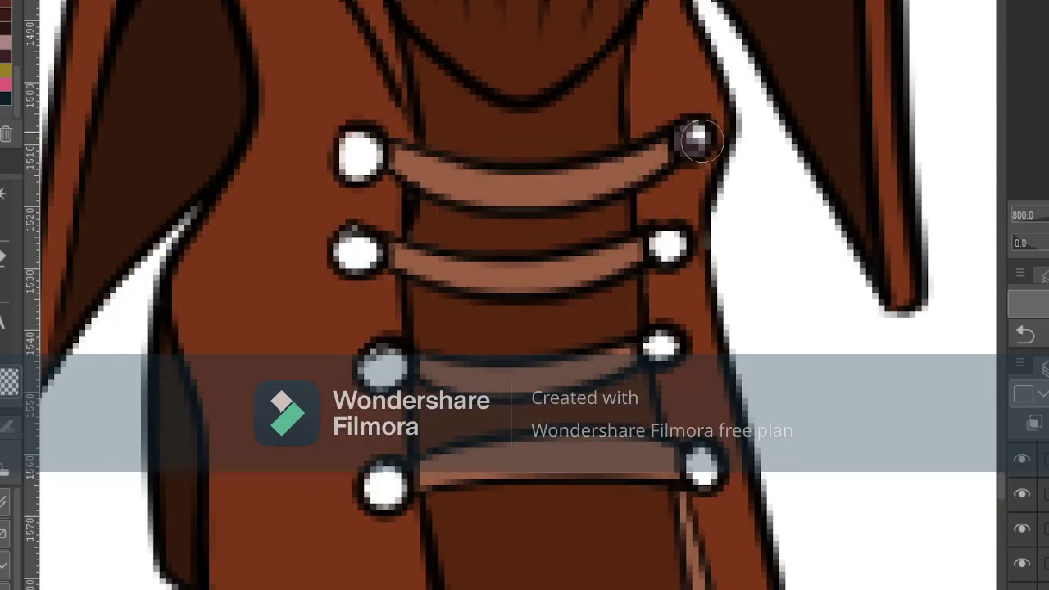
pyautogui.click(658, 252)
pyautogui.click(655, 344)
pyautogui.click(701, 464)
pyautogui.click(381, 483)
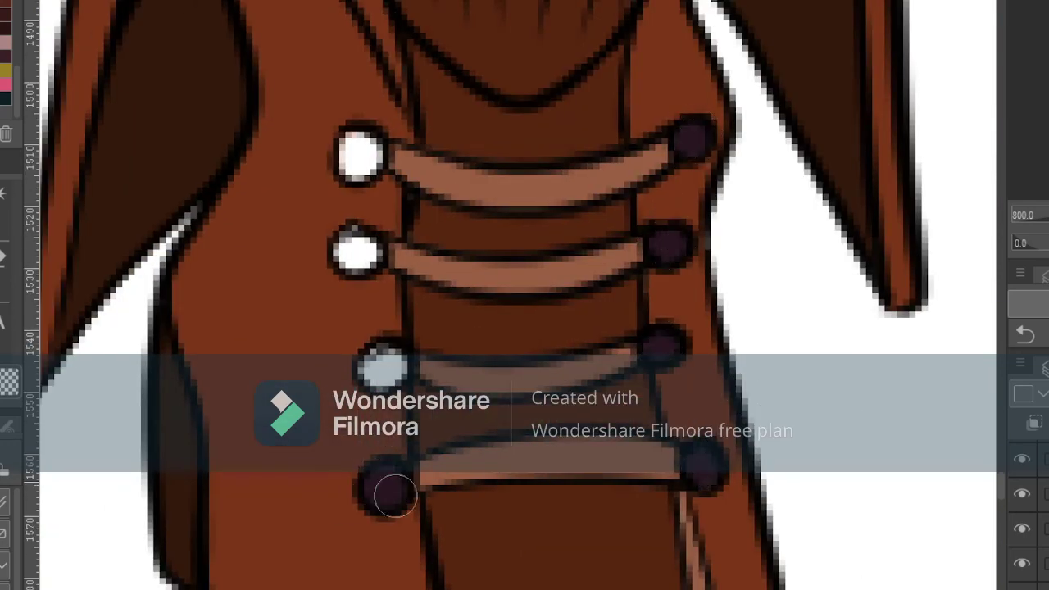
pyautogui.click(377, 365)
pyautogui.click(365, 251)
pyautogui.click(361, 152)
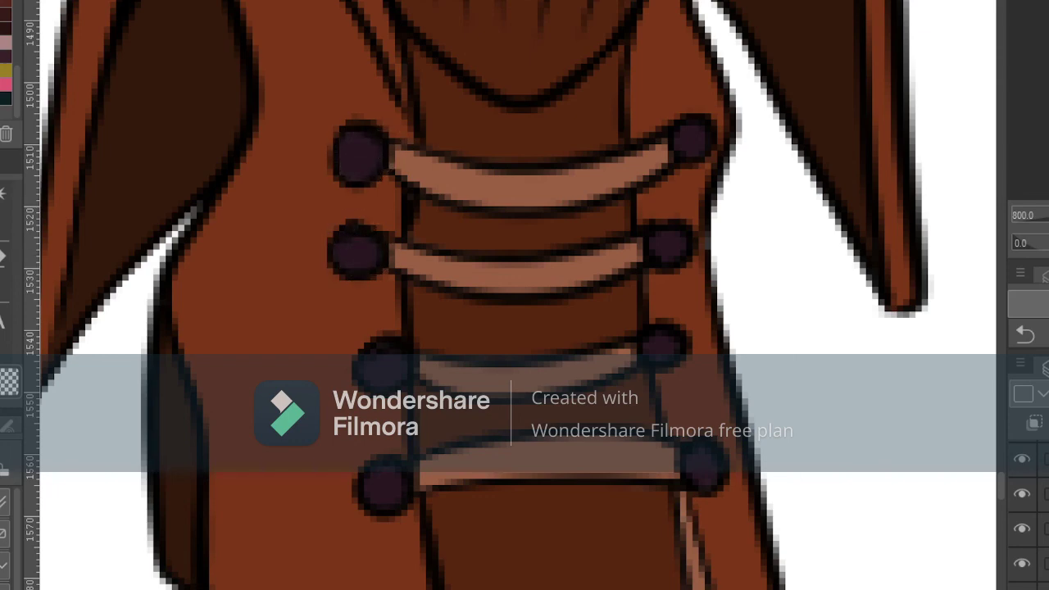
# - Review the base colours of the whole character from horns to boots
pyautogui.hotkey('ctrl', '-')
pyautogui.hotkey('ctrl', '-')
pyautogui.hotkey('ctrl', '-')
pyautogui.hotkey('ctrl', '-')
pyautogui.hotkey('ctrl', '-')
pyautogui.hotkey('ctrl', '-')
pyautogui.hotkey('ctrl', '-')
pyautogui.hotkey('ctrl', '-')
pyautogui.hotkey('ctrl', '-')
pyautogui.moveTo(566, 156); pyautogui.dragTo(465, 440)
pyautogui.scroll(-3, 503, 296)
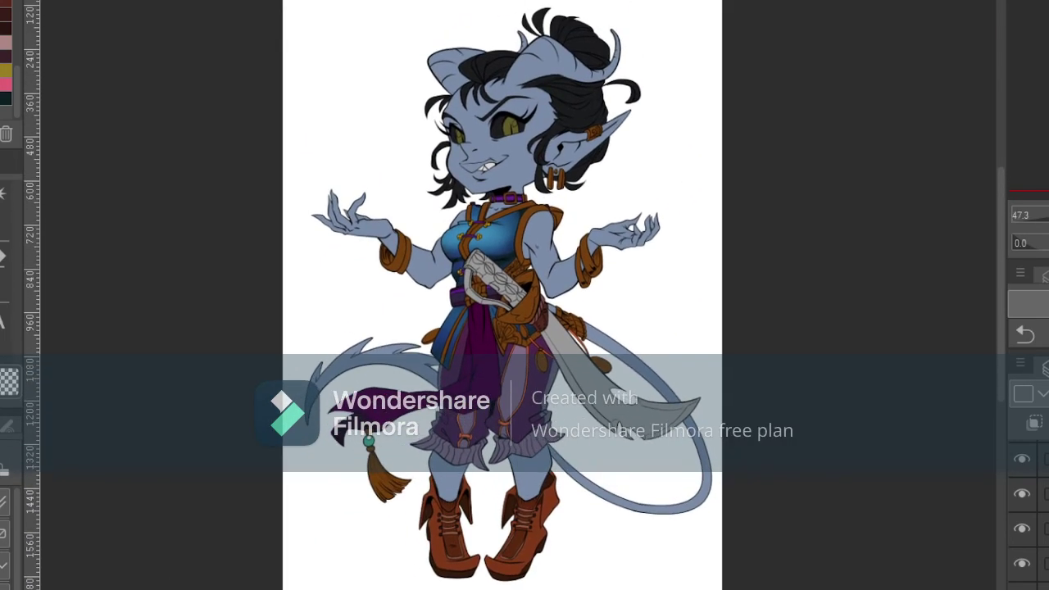